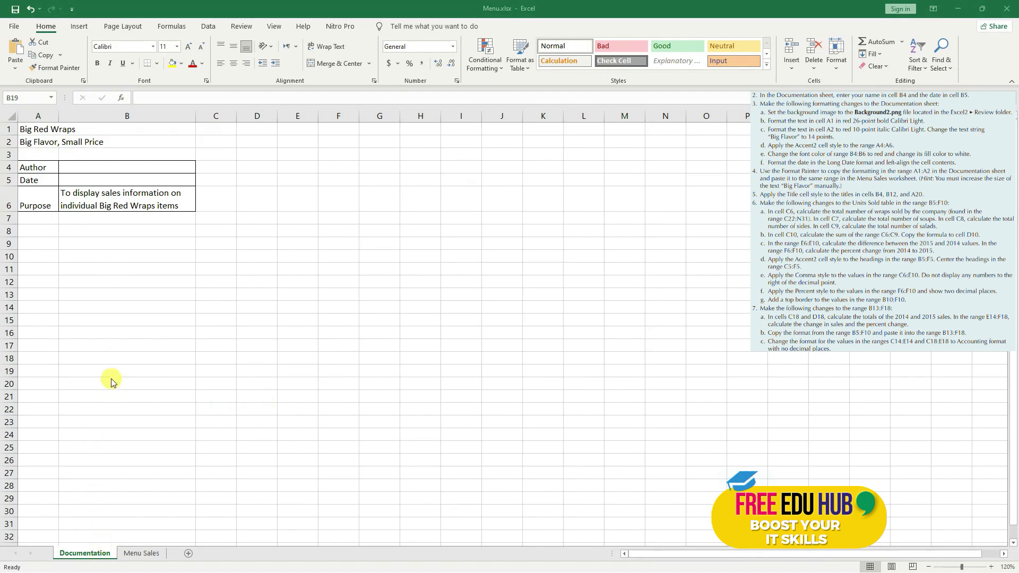
- Enter the author's name in cell B4 and the date 15/10/2022 in cell B5 of the Documentation sheet
{"action": "left_click", "coordinate": [139, 555]}
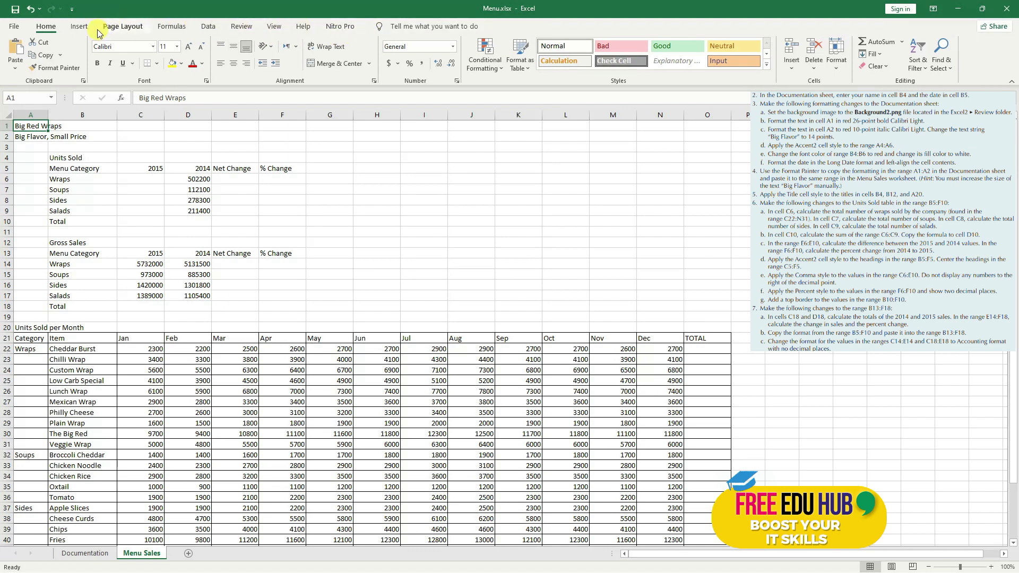
{"action": "left_click", "coordinate": [99, 554]}
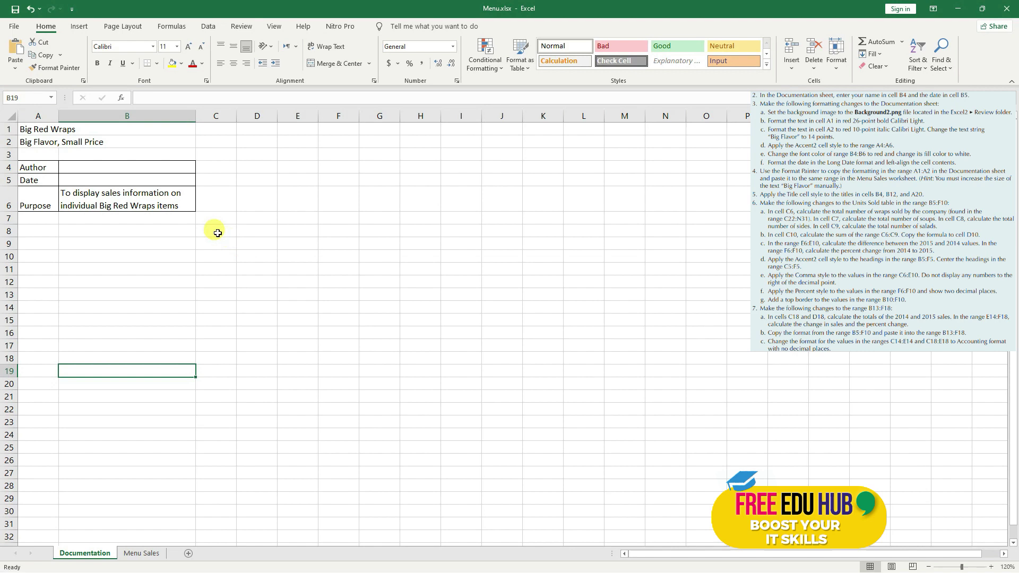
{"action": "left_click", "coordinate": [90, 167]}
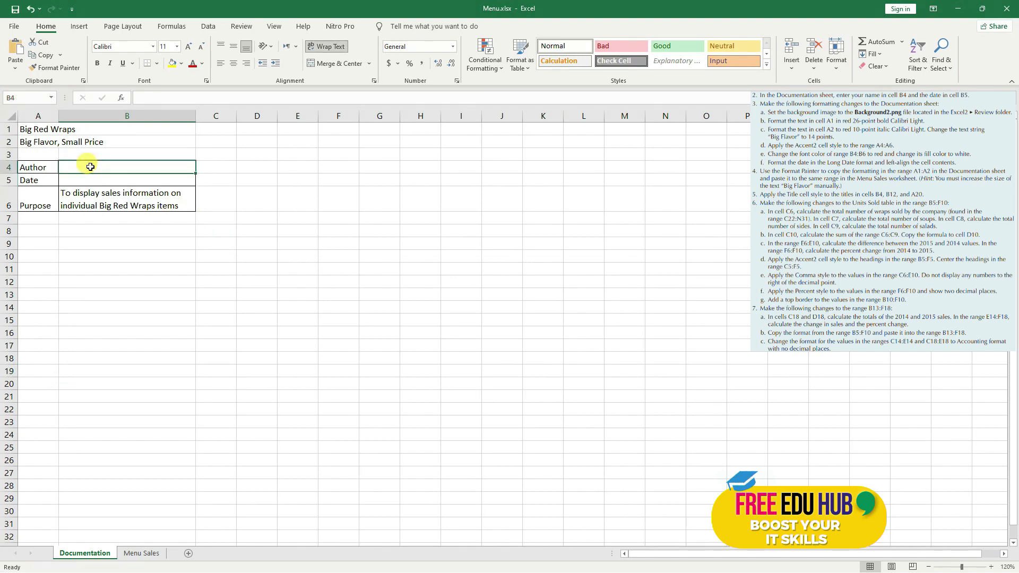
{"action": "double_click", "coordinate": [90, 166]}
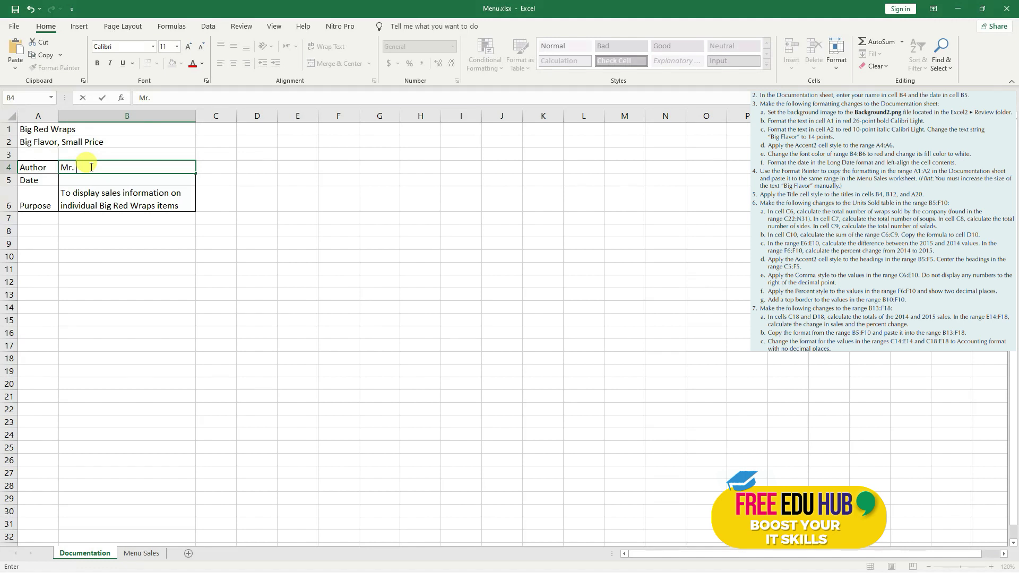
{"action": "left_click", "coordinate": [95, 182]}
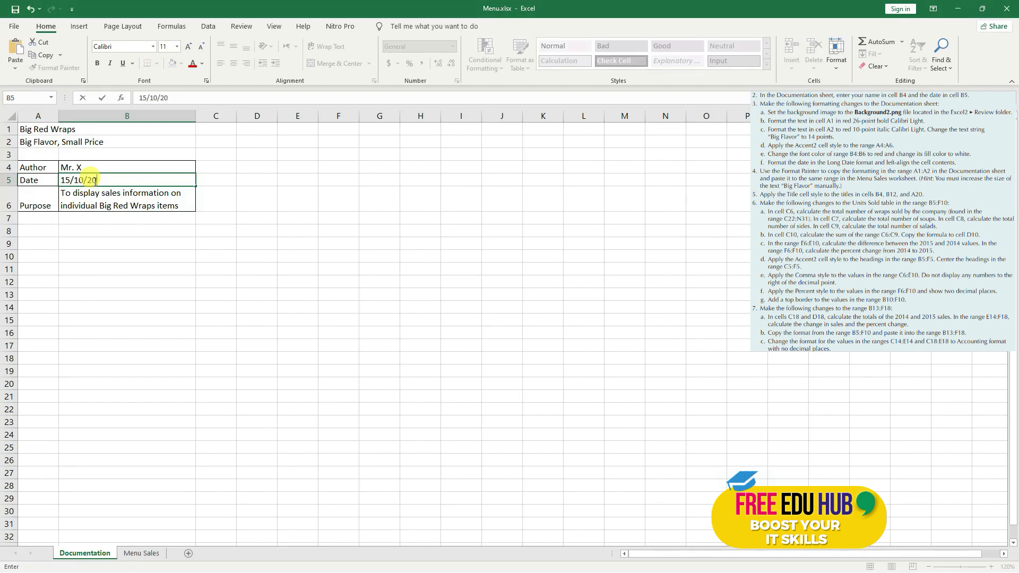
{"action": "type", "text": "15/10/2022"}
{"action": "left_click", "coordinate": [145, 261]}
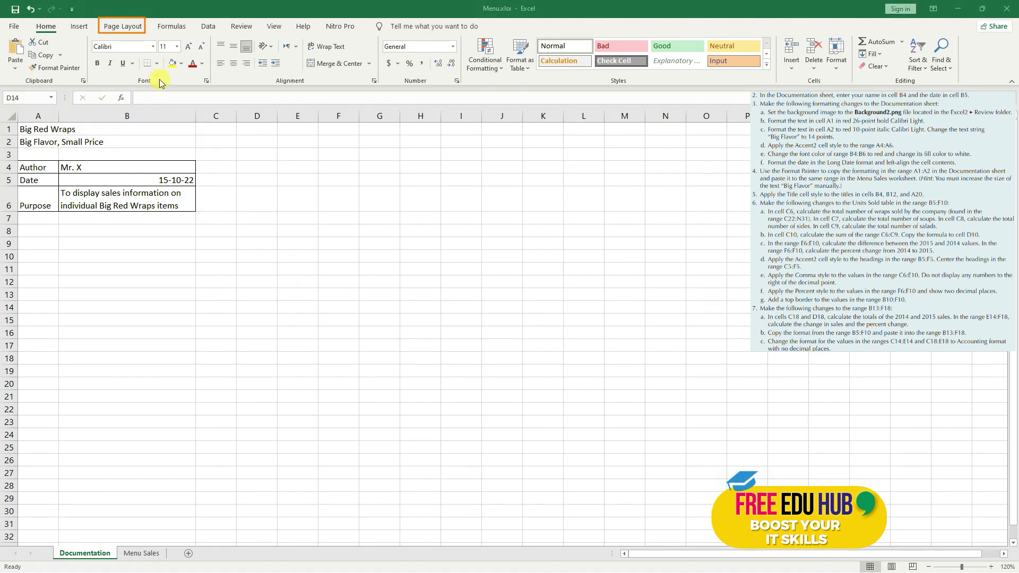
- Set the image file Background2.png as the background of the Documentation sheet
{"action": "left_click", "coordinate": [128, 27]}
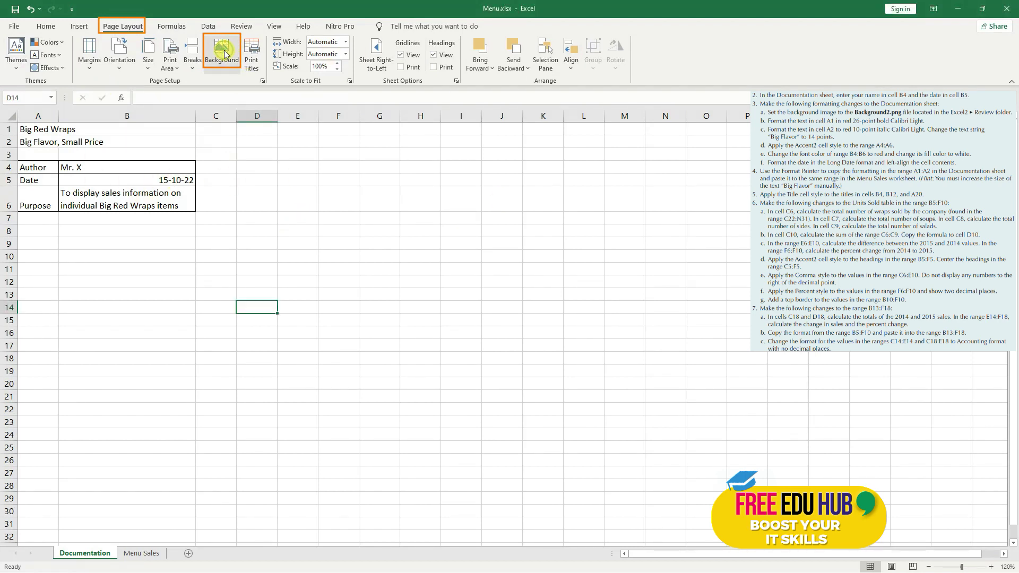
{"action": "left_click", "coordinate": [515, 310]}
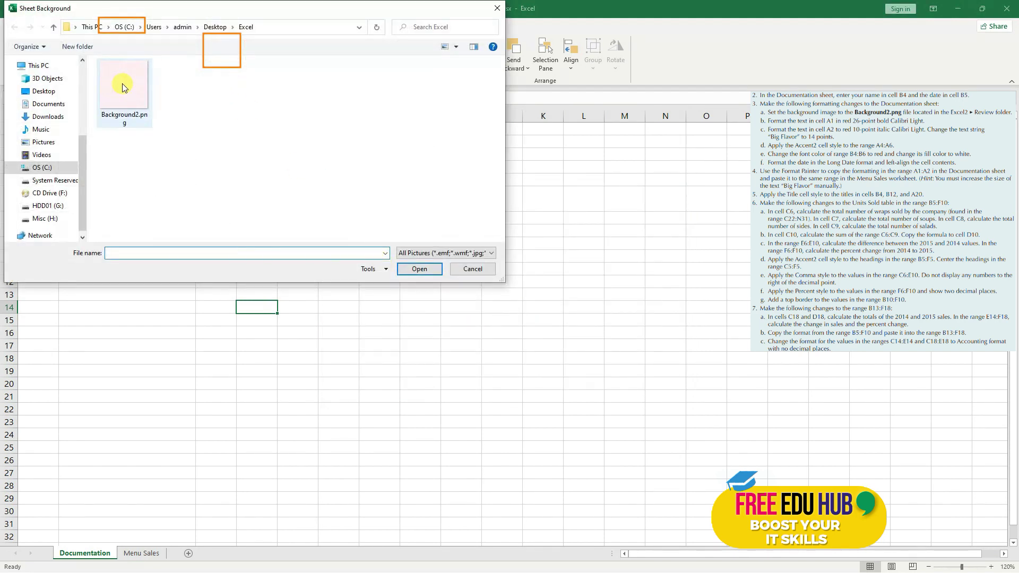
{"action": "double_click", "coordinate": [123, 88]}
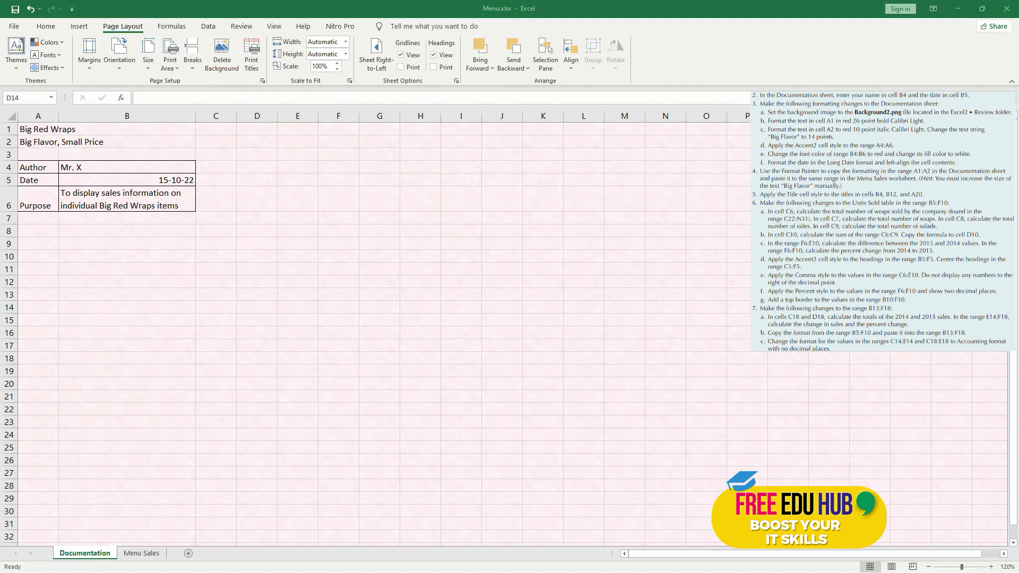
- Format the "Big Red Wraps" title in cell A1 with red text at 26 points
{"action": "left_click", "coordinate": [33, 131]}
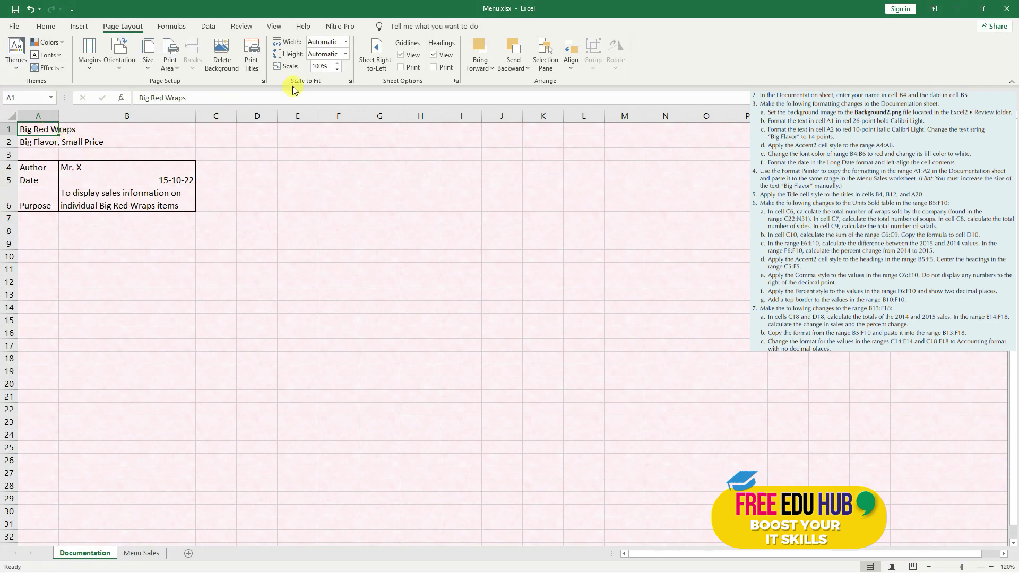
{"action": "left_click", "coordinate": [79, 26]}
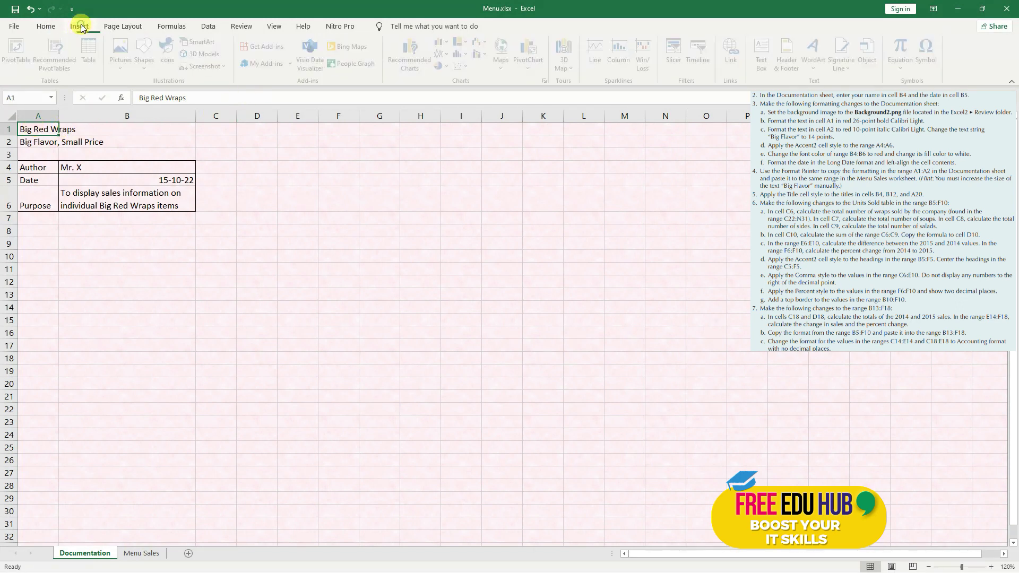
{"action": "left_click", "coordinate": [57, 27]}
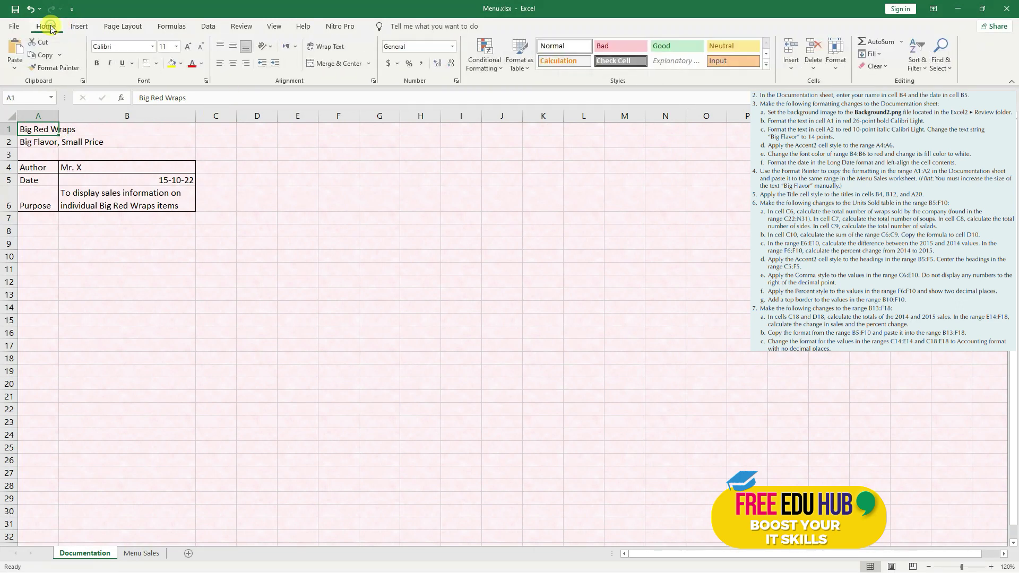
{"action": "left_click", "coordinate": [202, 64]}
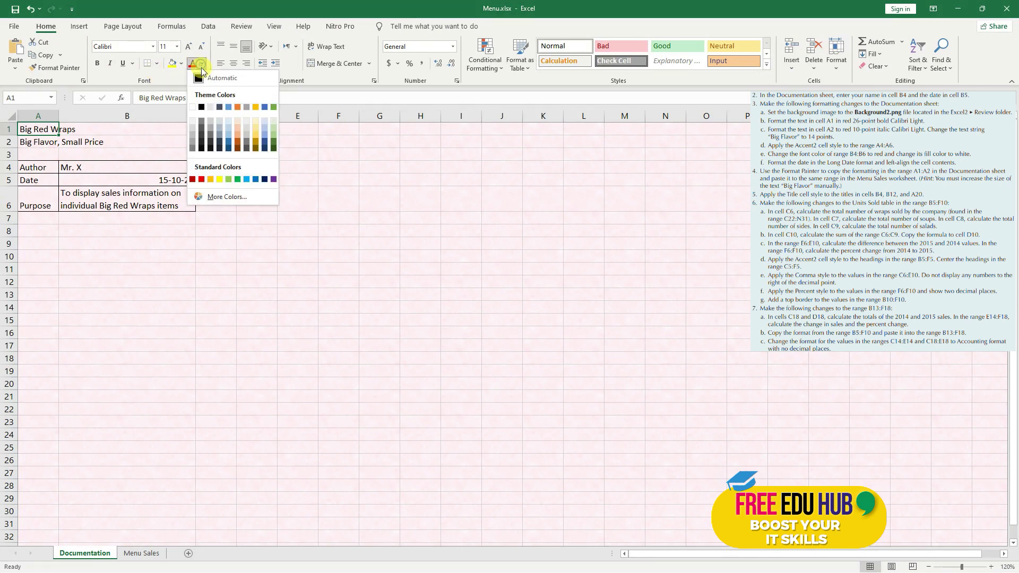
{"action": "left_click", "coordinate": [202, 179]}
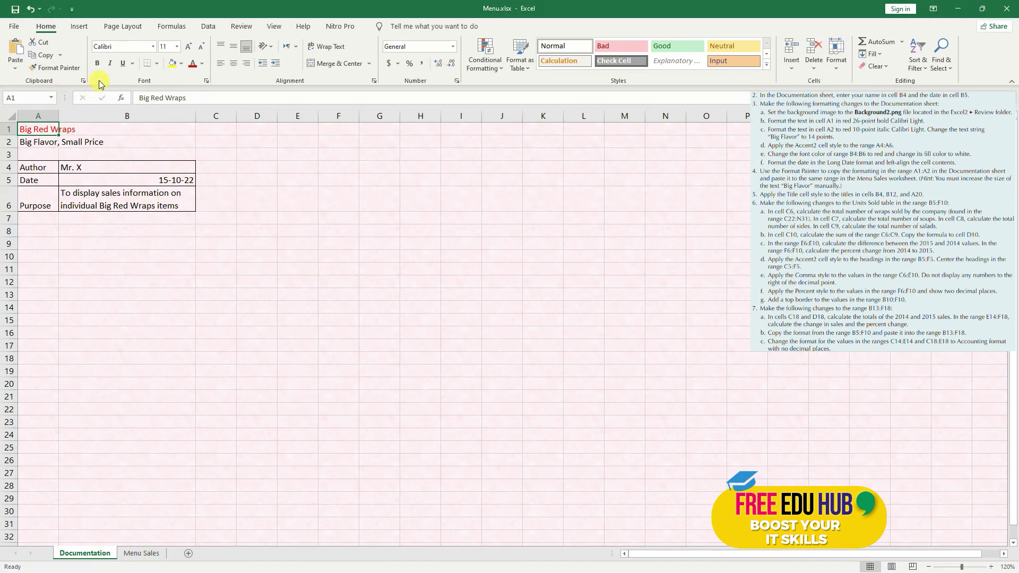
{"action": "left_click", "coordinate": [177, 46]}
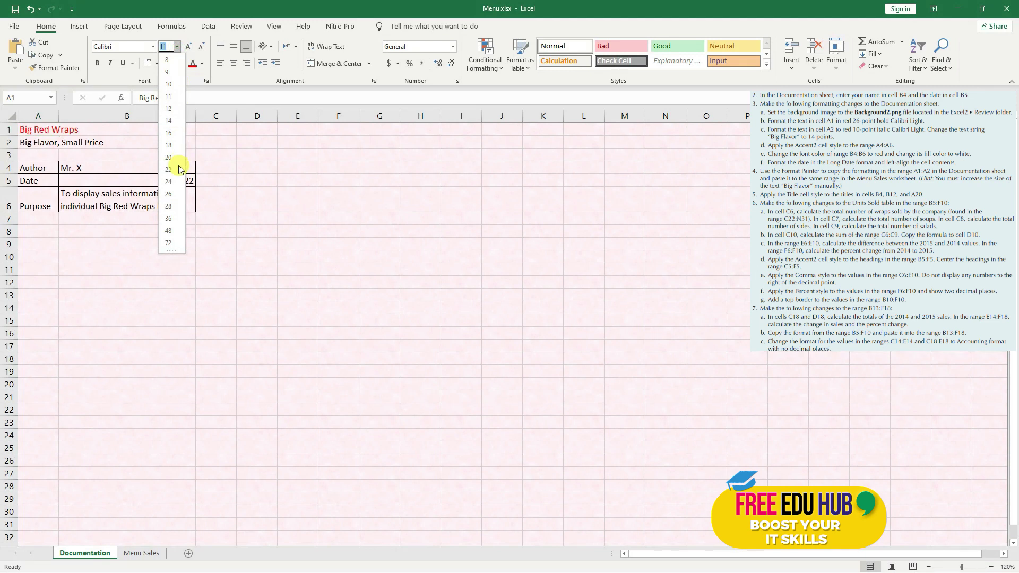
{"action": "left_click", "coordinate": [168, 194]}
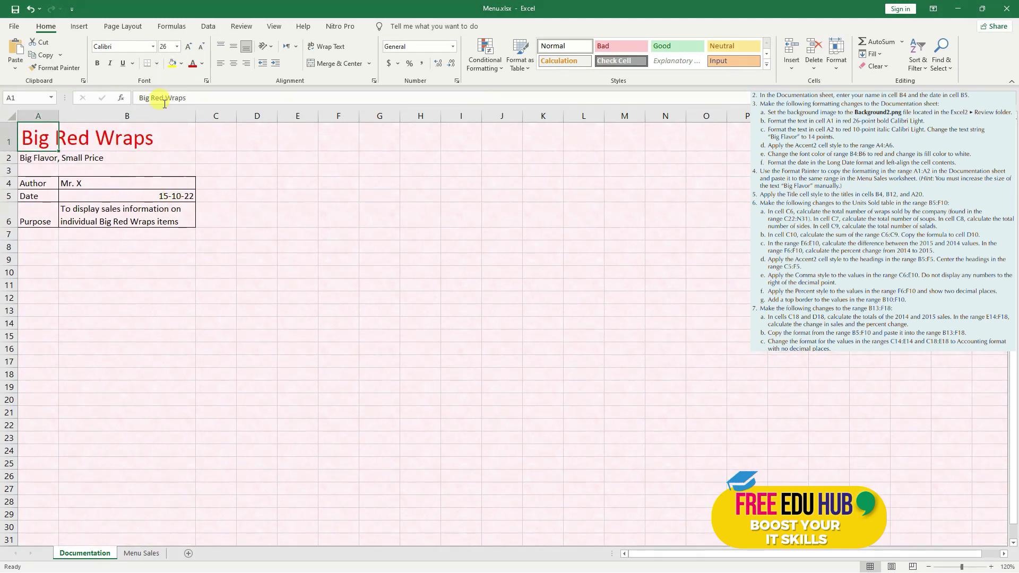
- Try shrinking and enlarging the cell A1 title in single font-size steps
{"action": "left_click", "coordinate": [202, 48]}
{"action": "left_click", "coordinate": [201, 49]}
{"action": "left_click", "coordinate": [201, 50]}
{"action": "left_click", "coordinate": [201, 50]}
{"action": "left_click", "coordinate": [189, 51]}
{"action": "left_click", "coordinate": [189, 51]}
{"action": "left_click", "coordinate": [189, 50]}
{"action": "left_click", "coordinate": [189, 51]}
- Apply the Calibri Light font to the title in cell A1
{"action": "left_click", "coordinate": [153, 47]}
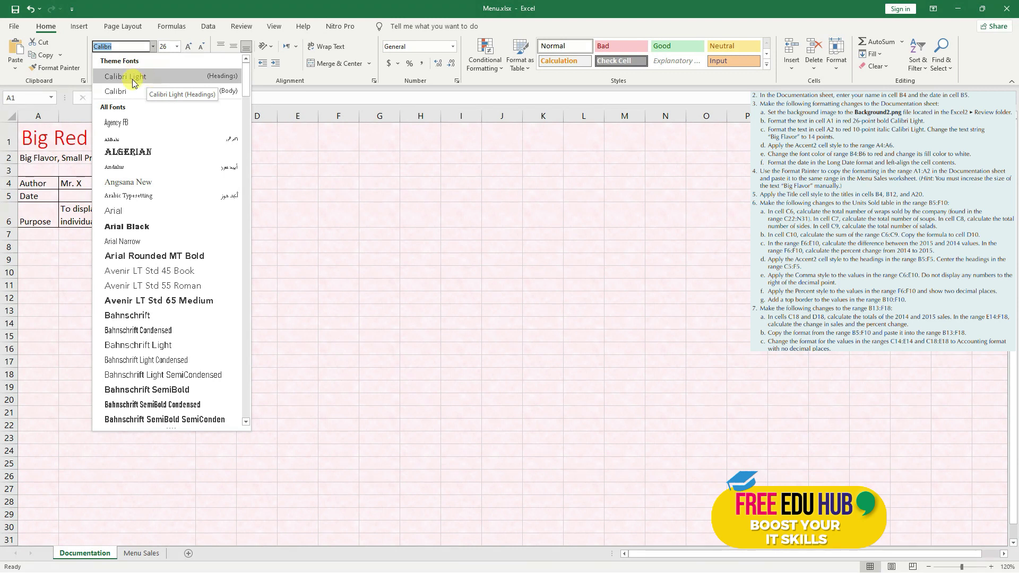
{"action": "left_click", "coordinate": [137, 77]}
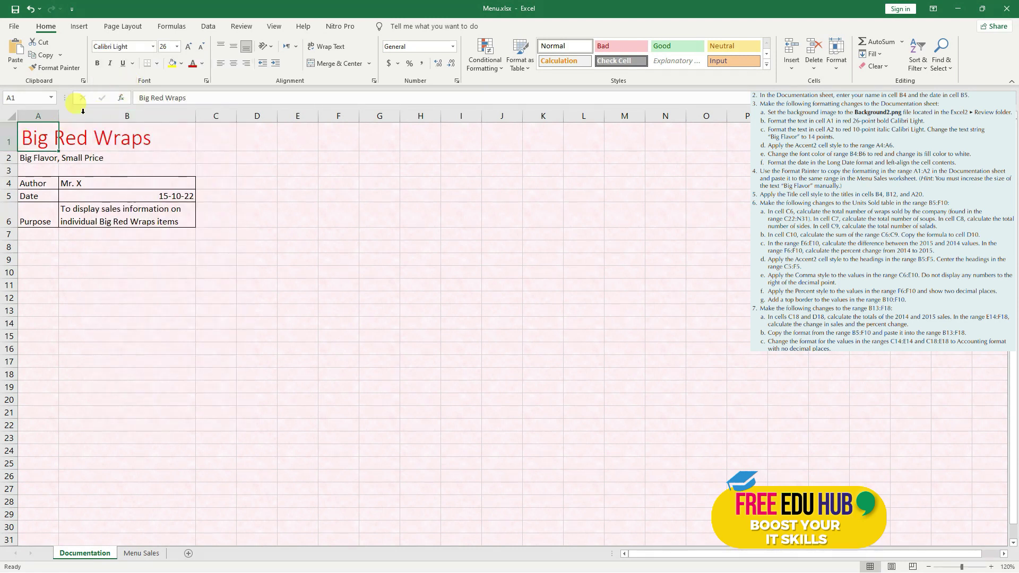
- Format the tagline in cell A2 as red, italic Calibri Light text
{"action": "left_click", "coordinate": [29, 158]}
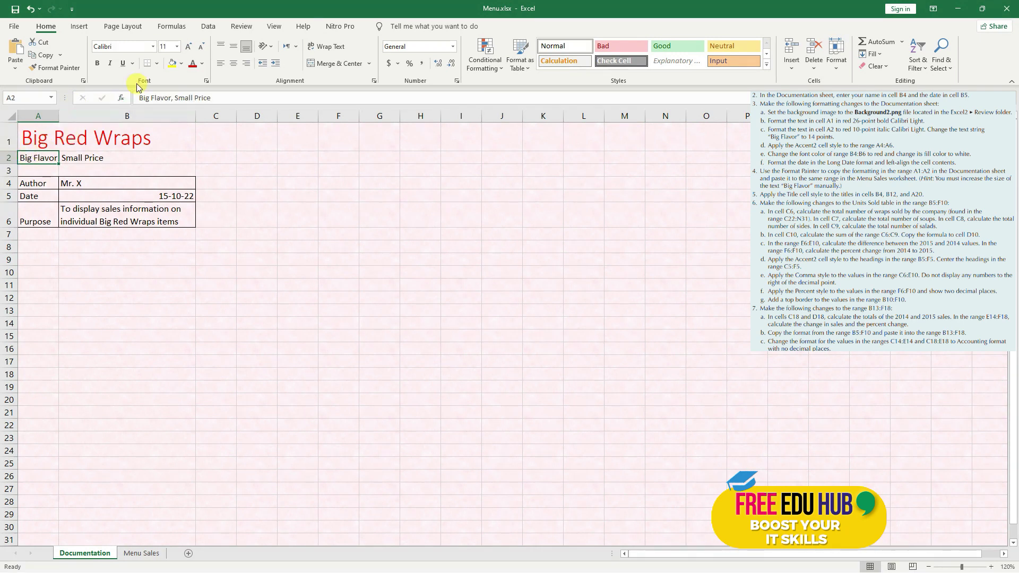
{"action": "left_click", "coordinate": [153, 46]}
{"action": "left_click", "coordinate": [147, 79]}
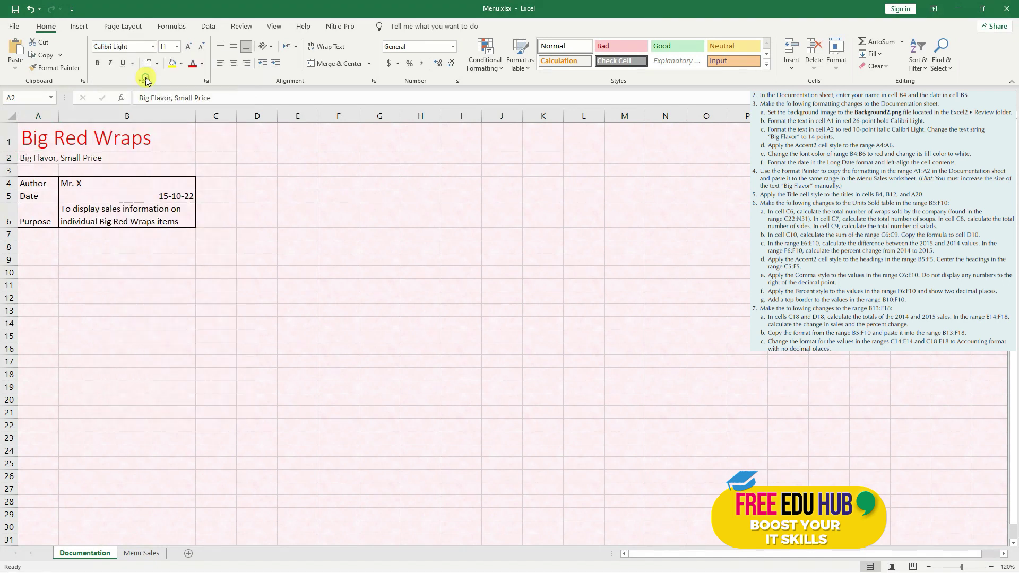
{"action": "left_click", "coordinate": [193, 68]}
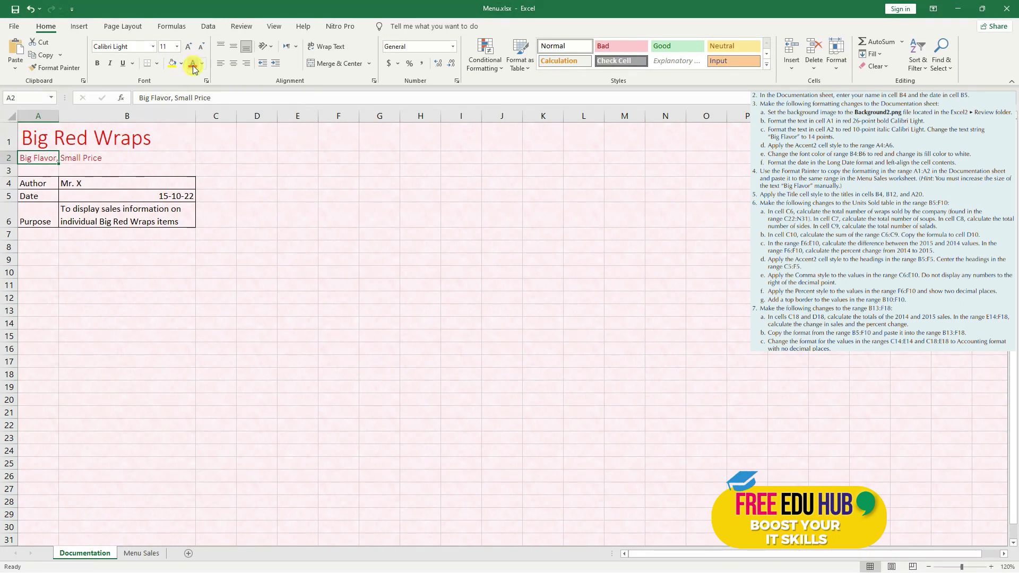
{"action": "left_click", "coordinate": [111, 64]}
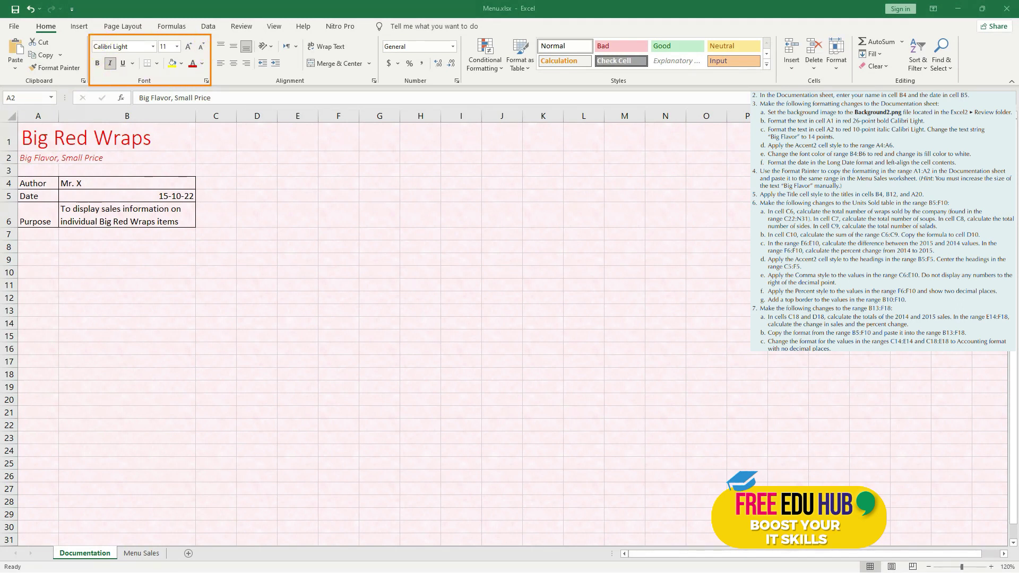
- Set only the "Big Flavor" part of the text in cell A2 to 14 points
{"action": "left_click", "coordinate": [34, 159]}
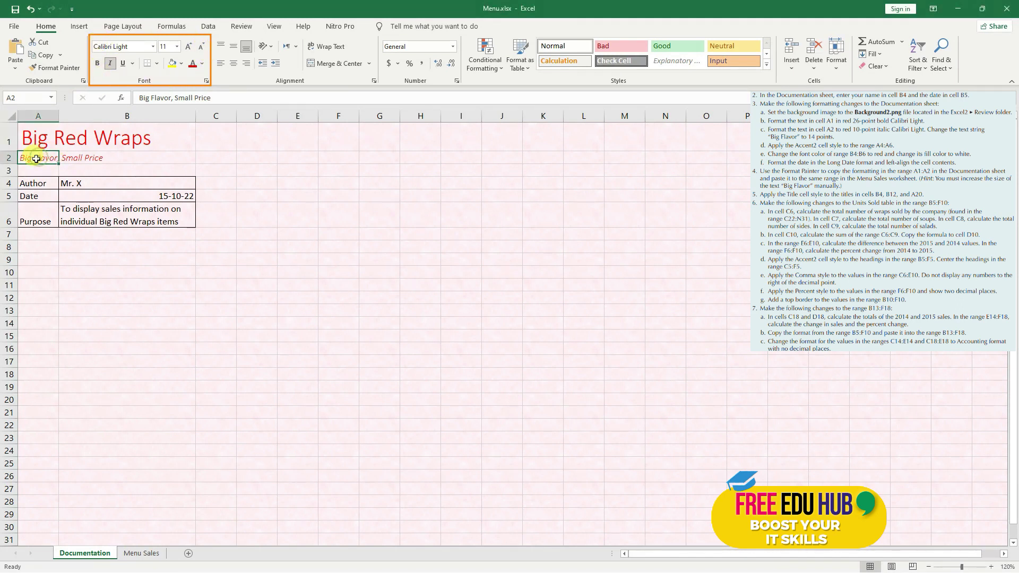
{"action": "left_click", "coordinate": [168, 98]}
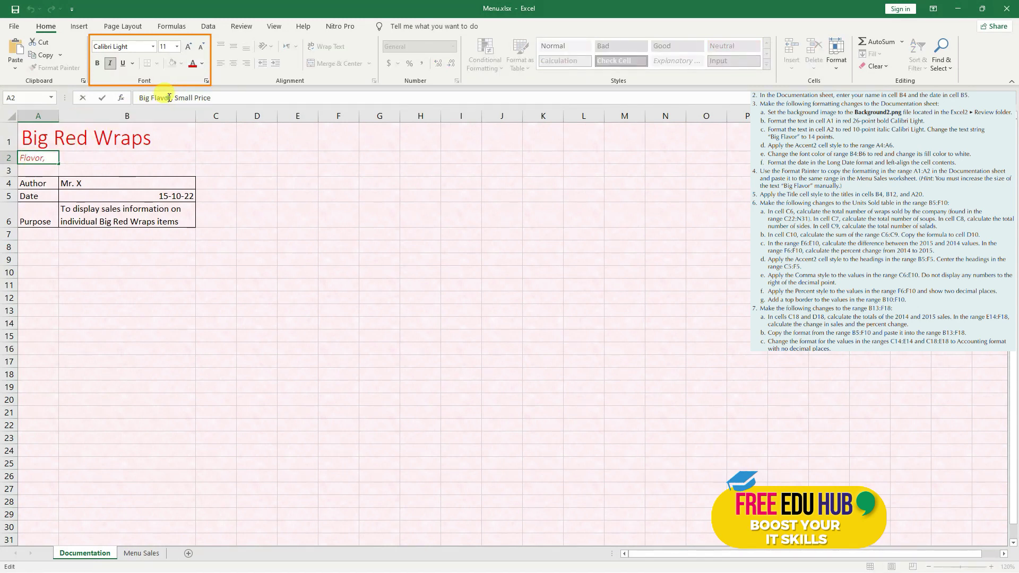
{"action": "left_click_drag", "start_coordinate": [170, 97], "coordinate": [134, 97]}
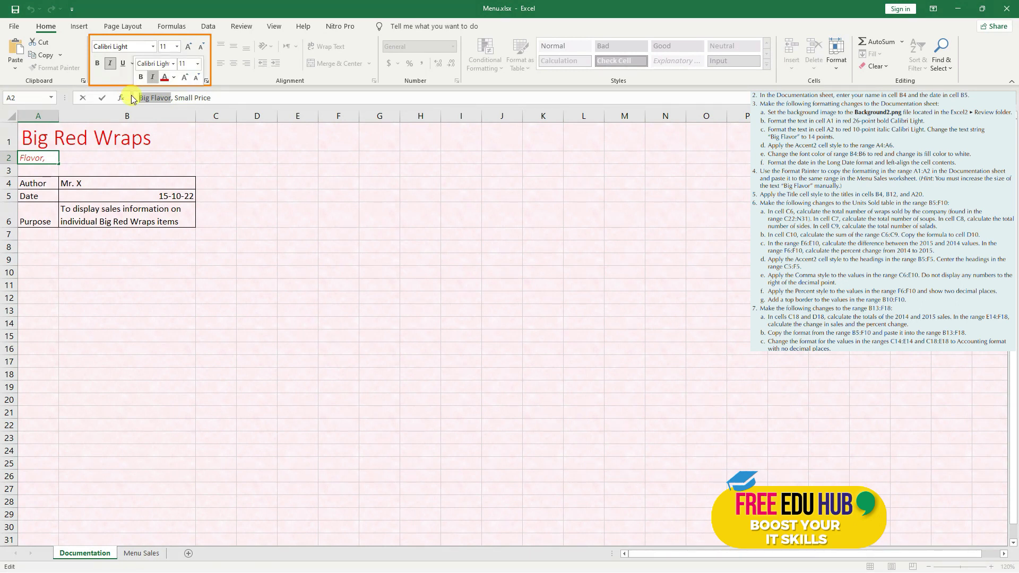
{"action": "left_click", "coordinate": [176, 47]}
{"action": "left_click", "coordinate": [177, 48]}
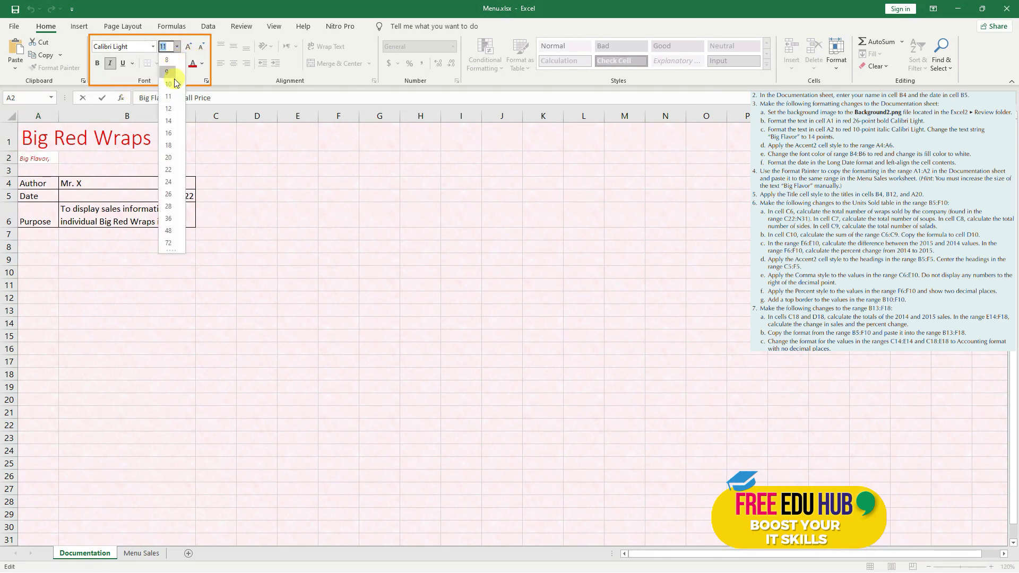
{"action": "left_click", "coordinate": [168, 123]}
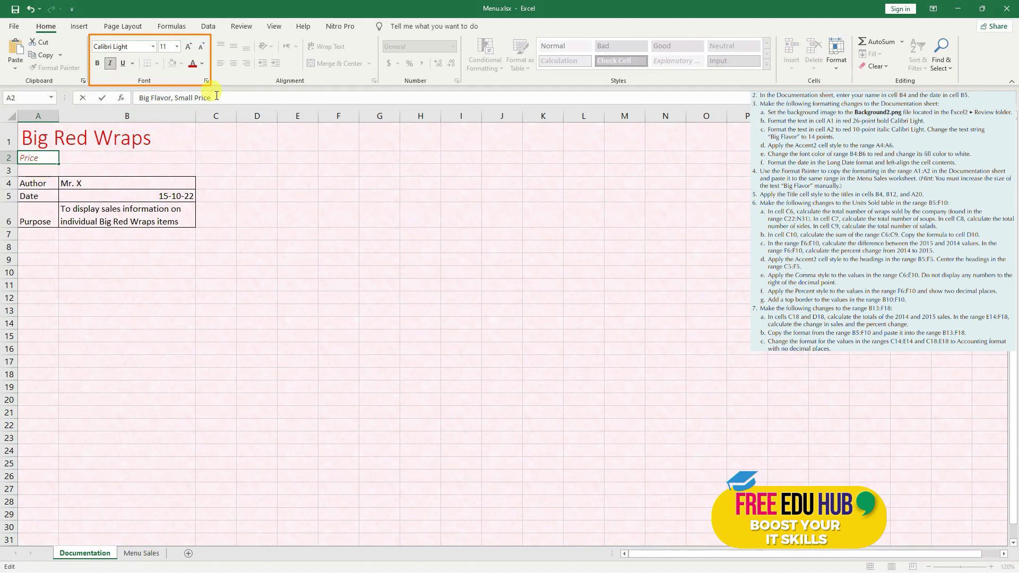
{"action": "key", "text": "Return"}
{"action": "left_click", "coordinate": [31, 160]}
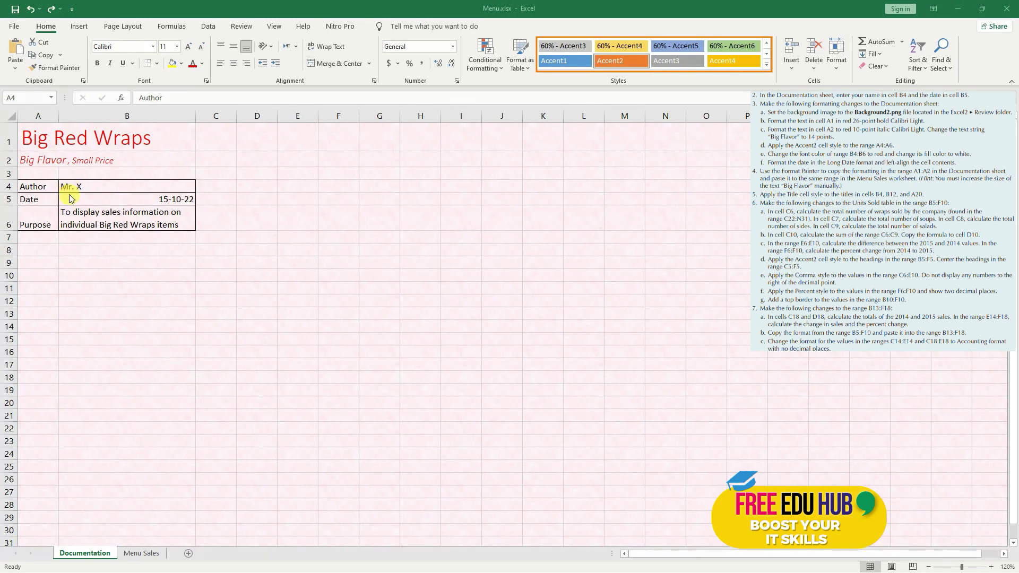
- Apply the Accent2 cell style to the Author, Date and Purpose labels in range A4:A6
{"action": "left_click", "coordinate": [36, 187]}
{"action": "left_click_drag", "start_coordinate": [35, 186], "coordinate": [34, 224]}
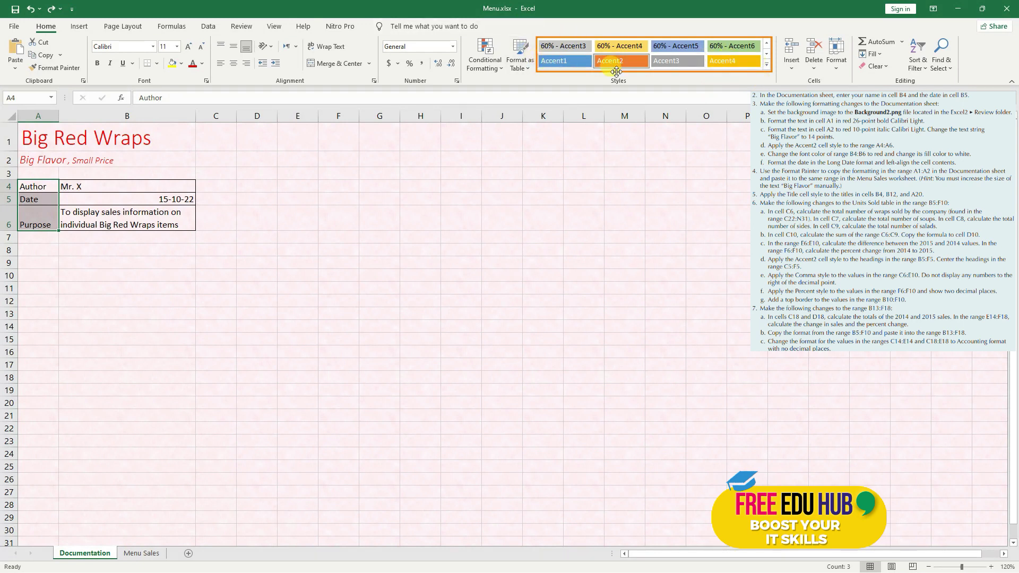
{"action": "left_click", "coordinate": [764, 65]}
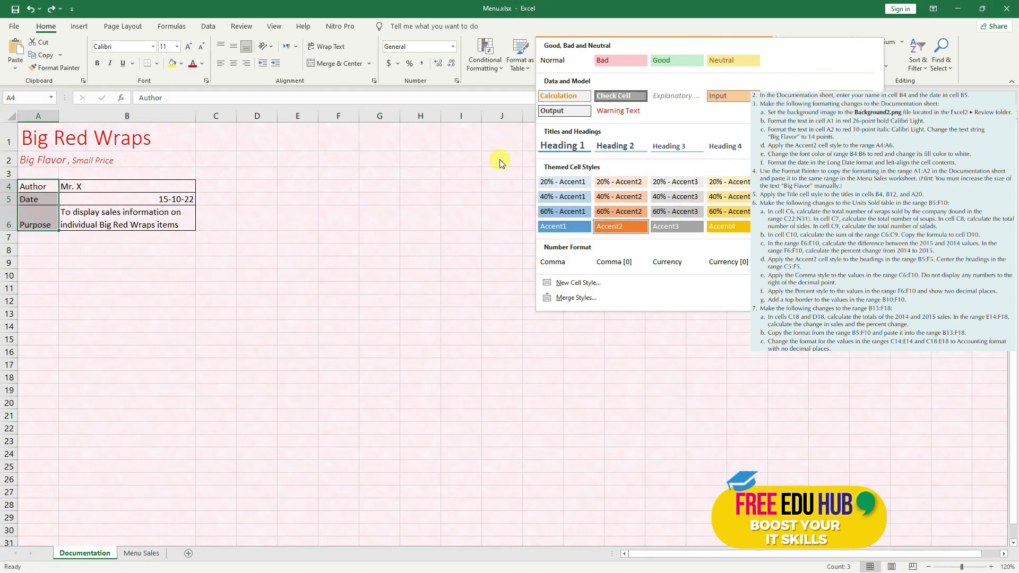
{"action": "left_click", "coordinate": [527, 150]}
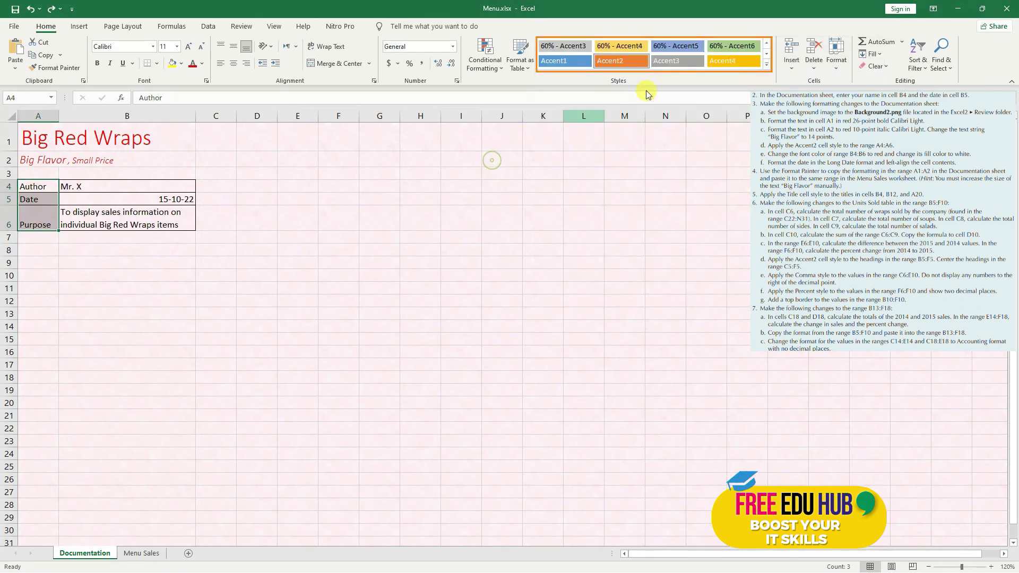
{"action": "left_click", "coordinate": [617, 63]}
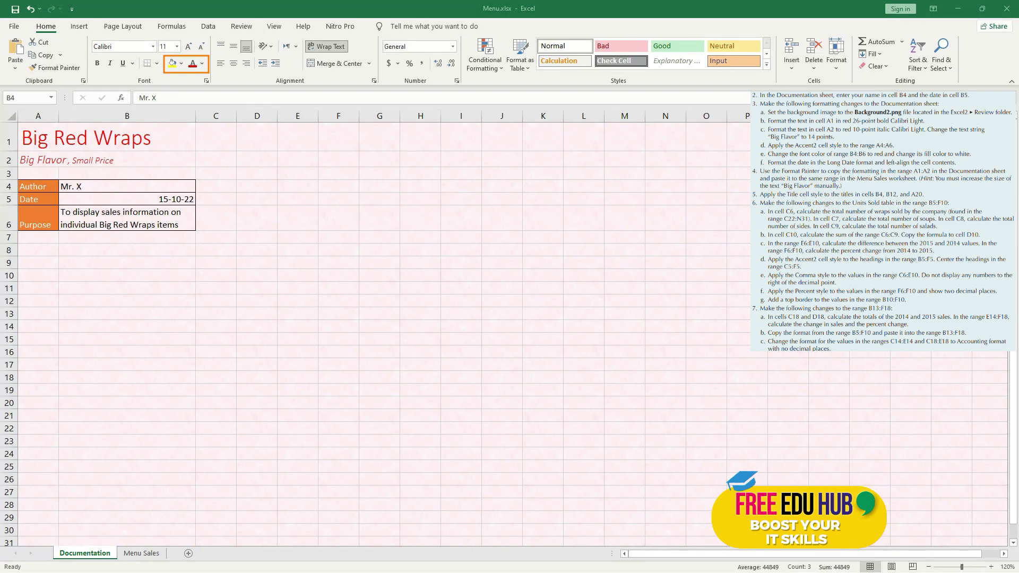
- Change the font color of range B4:B6 to red
{"action": "left_click_drag", "start_coordinate": [105, 189], "coordinate": [87, 222]}
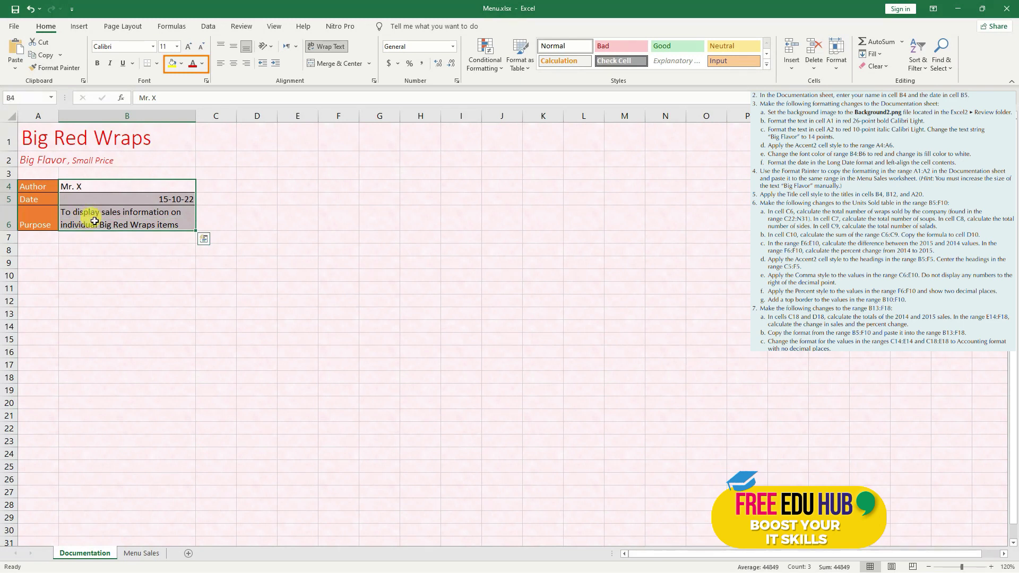
{"action": "left_click", "coordinate": [204, 65]}
{"action": "left_click", "coordinate": [201, 179]}
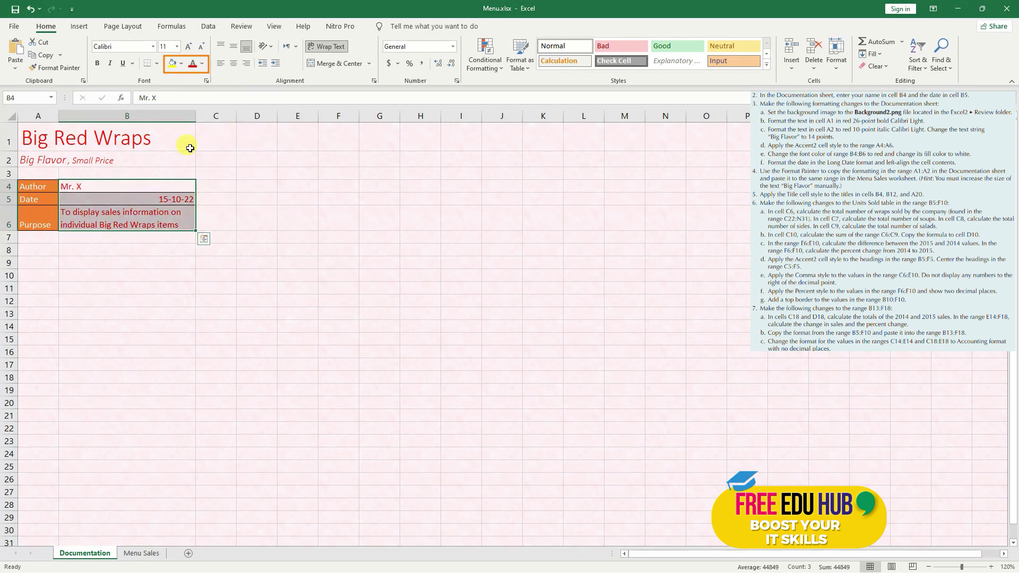
- Change the fill color of range B4:B6 to white
{"action": "left_click", "coordinate": [182, 64]}
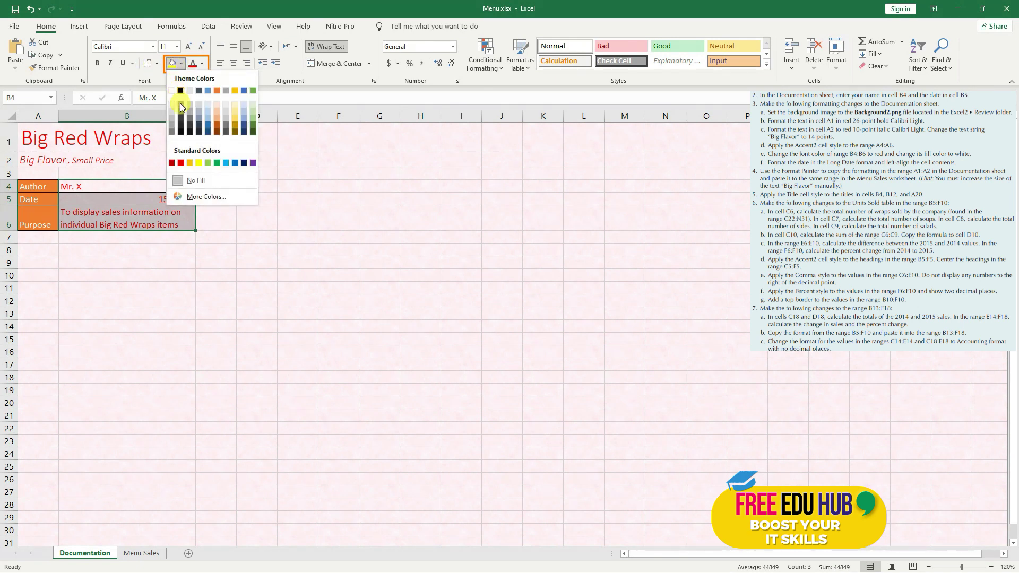
{"action": "left_click", "coordinate": [181, 65]}
{"action": "left_click", "coordinate": [182, 64]}
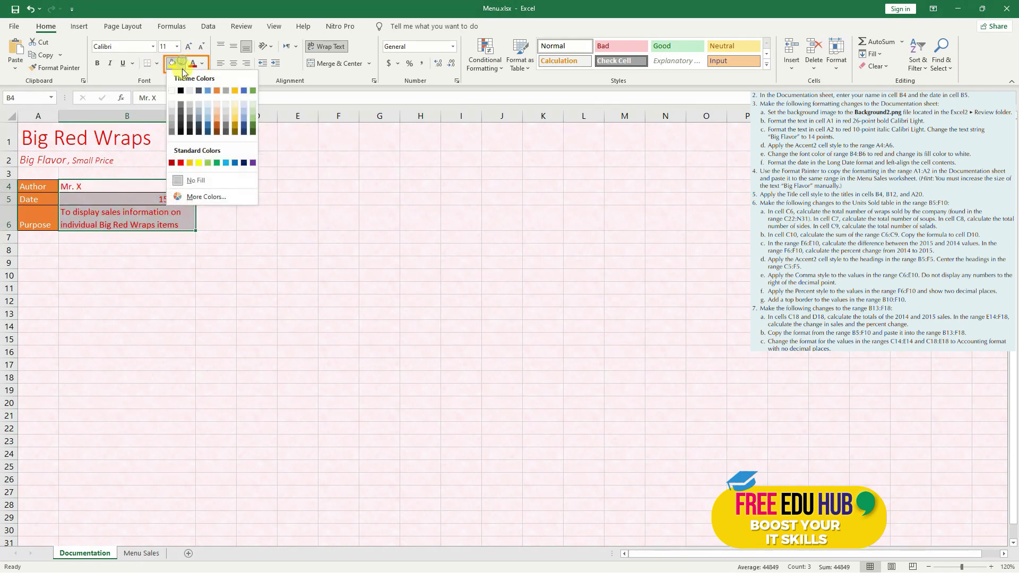
{"action": "left_click", "coordinate": [173, 92]}
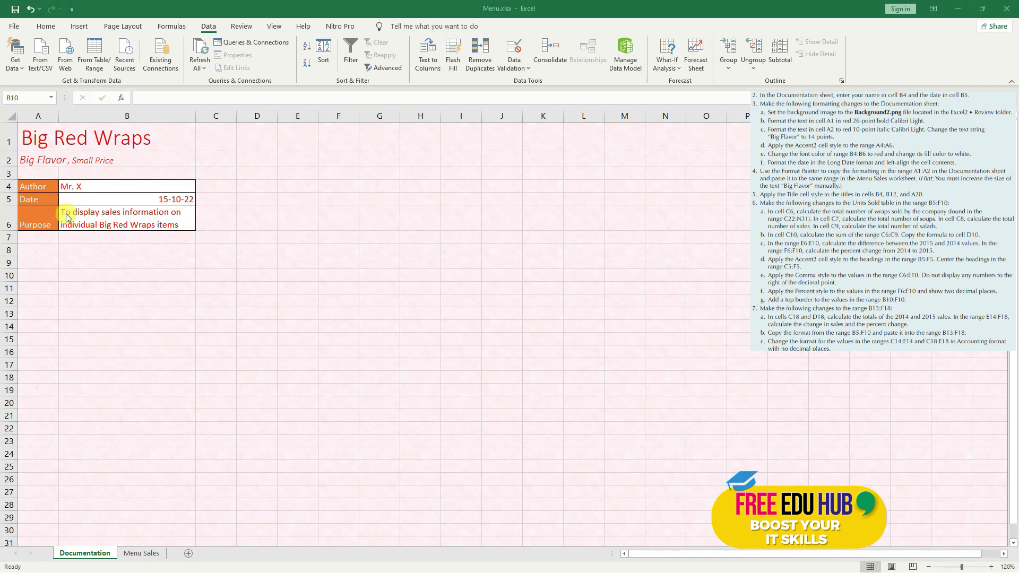
- Left-align the date in cell B5
{"action": "left_click", "coordinate": [168, 200]}
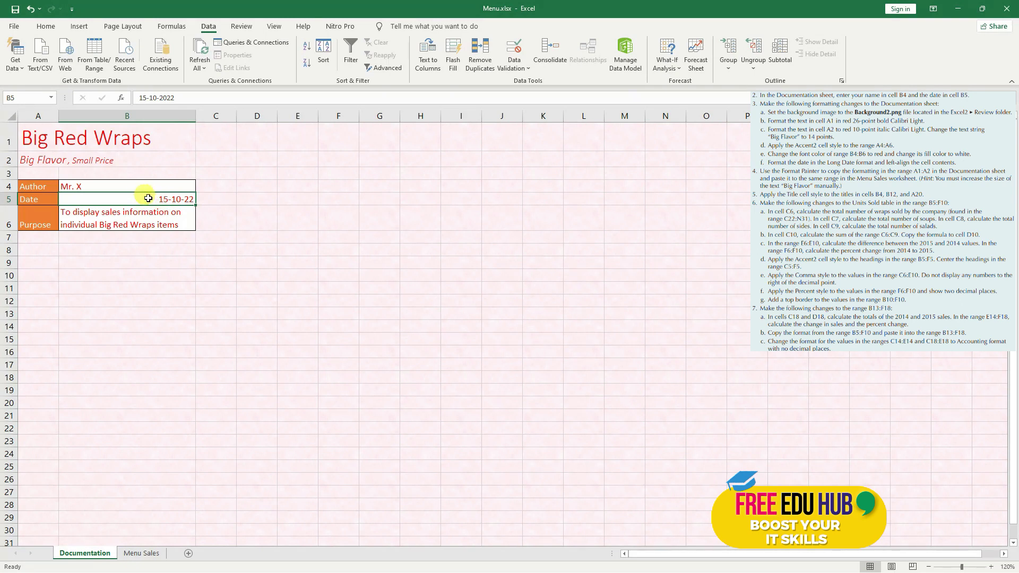
{"action": "left_click", "coordinate": [52, 32]}
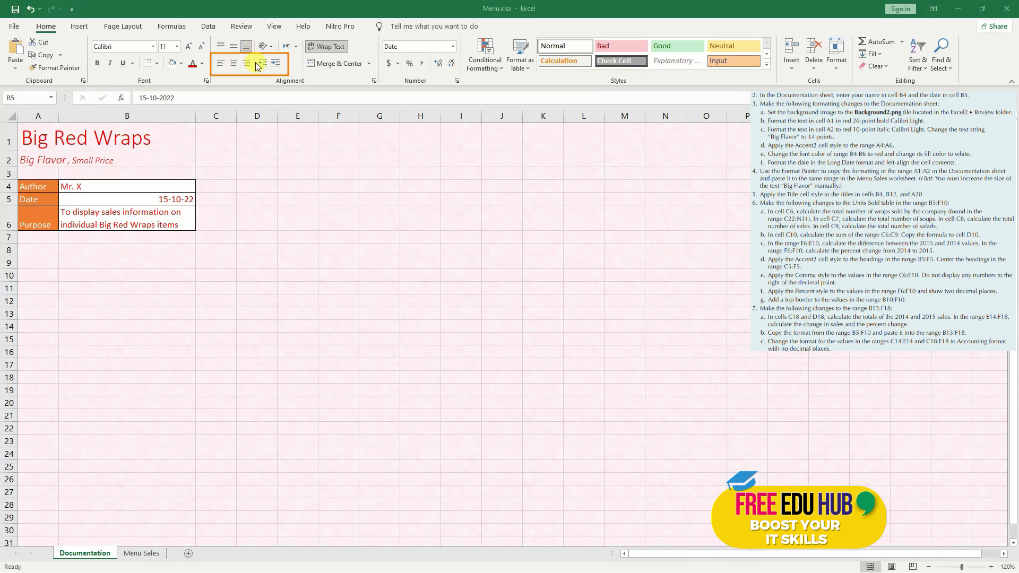
{"action": "left_click", "coordinate": [162, 198]}
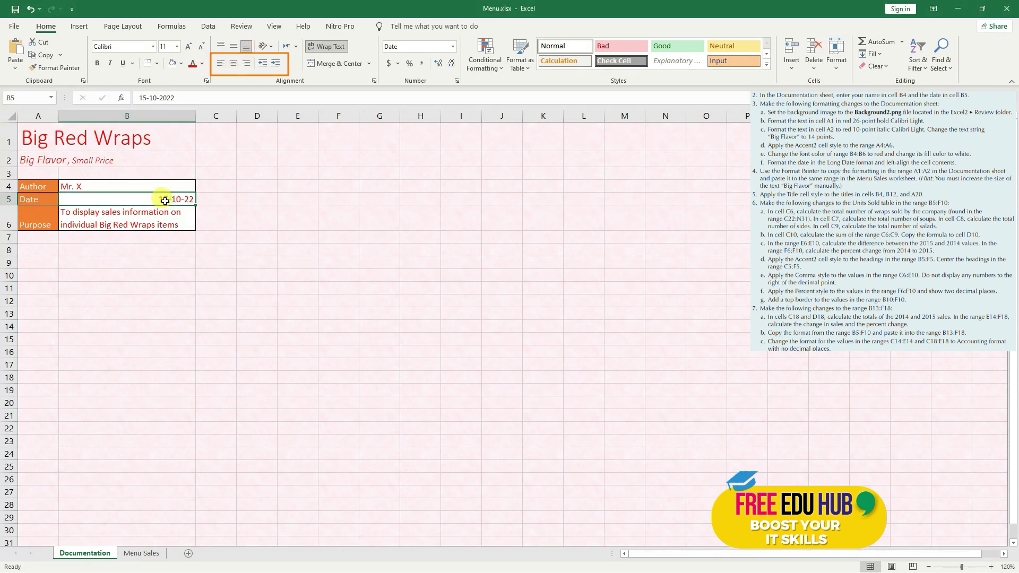
{"action": "left_click", "coordinate": [221, 64]}
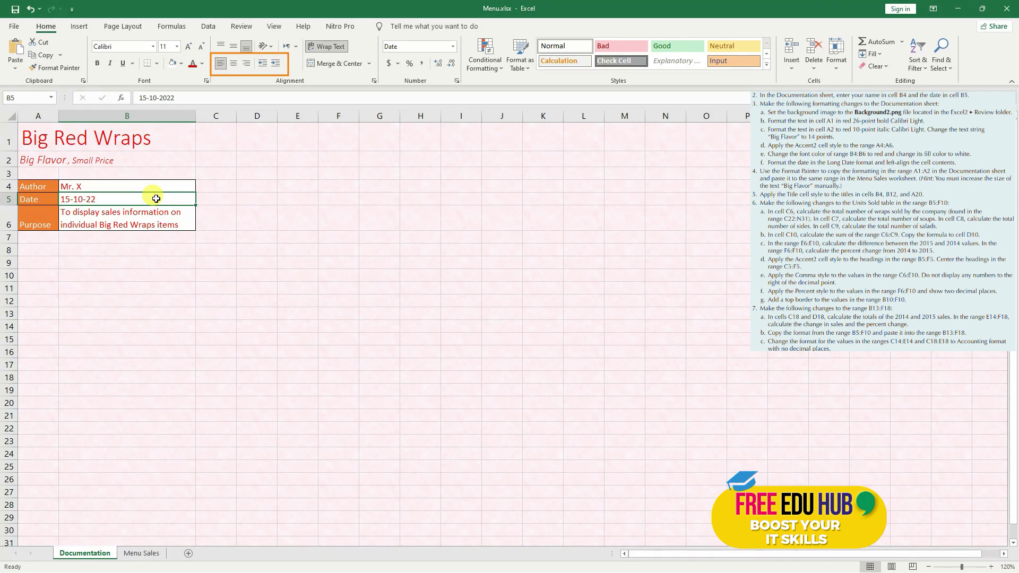
- Format the date in cell B5 in the long date format, using the "Wednesday, March 14, 2012" type
{"action": "key", "text": "ctrl+1"}
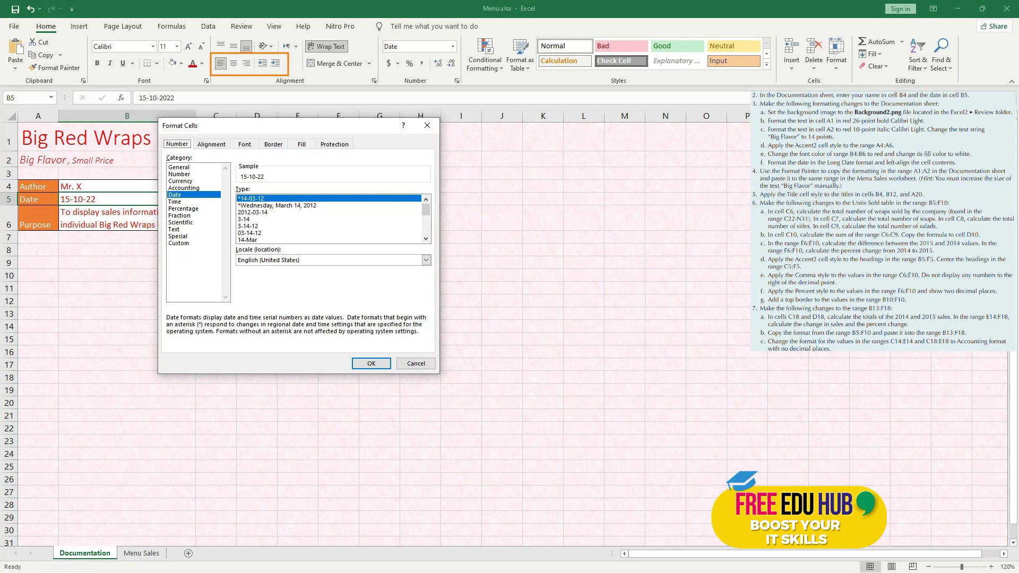
{"action": "left_click", "coordinate": [427, 125]}
{"action": "right_click", "coordinate": [102, 199]}
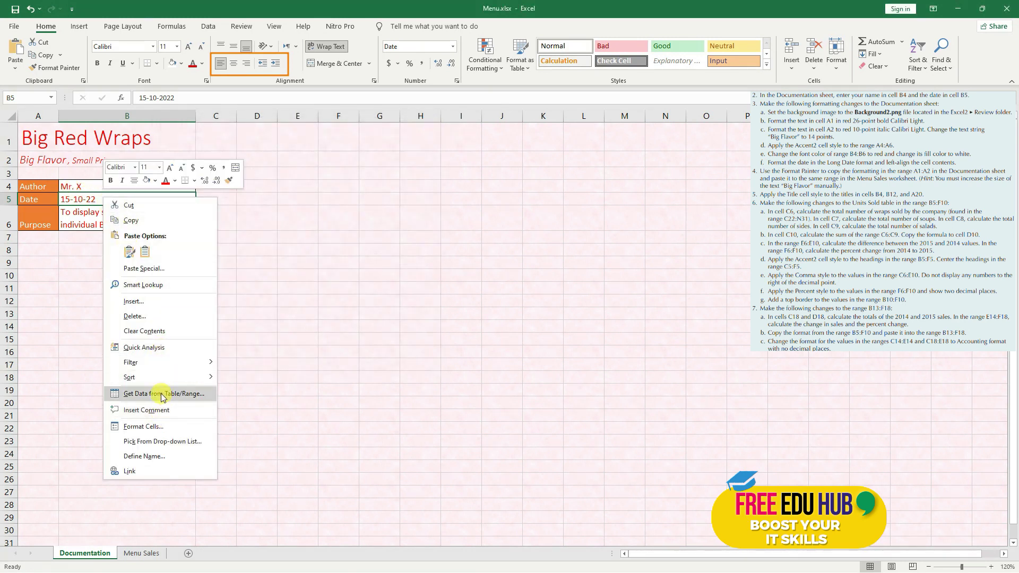
{"action": "left_click", "coordinate": [155, 426]}
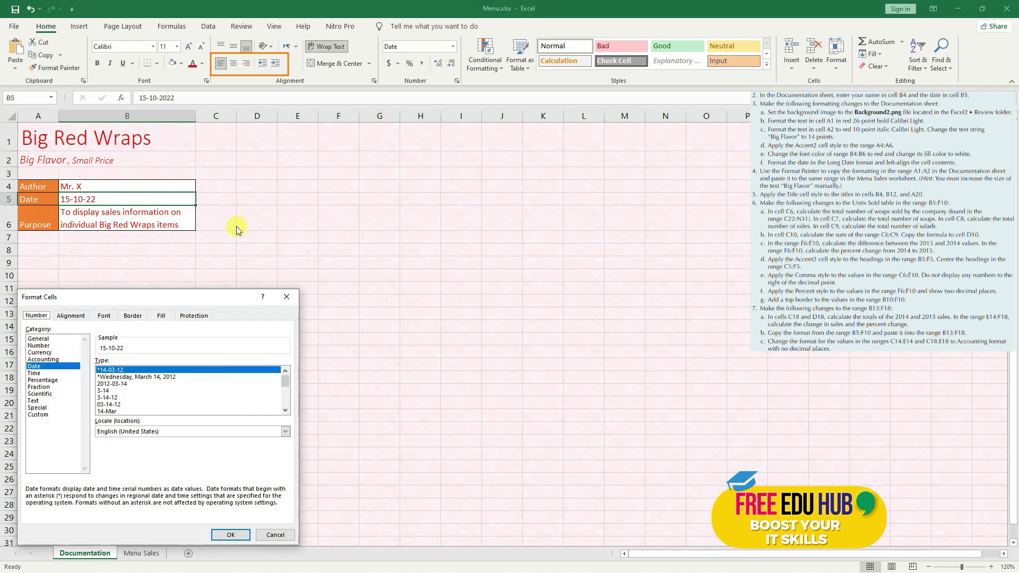
{"action": "left_click_drag", "start_coordinate": [169, 297], "coordinate": [293, 146]}
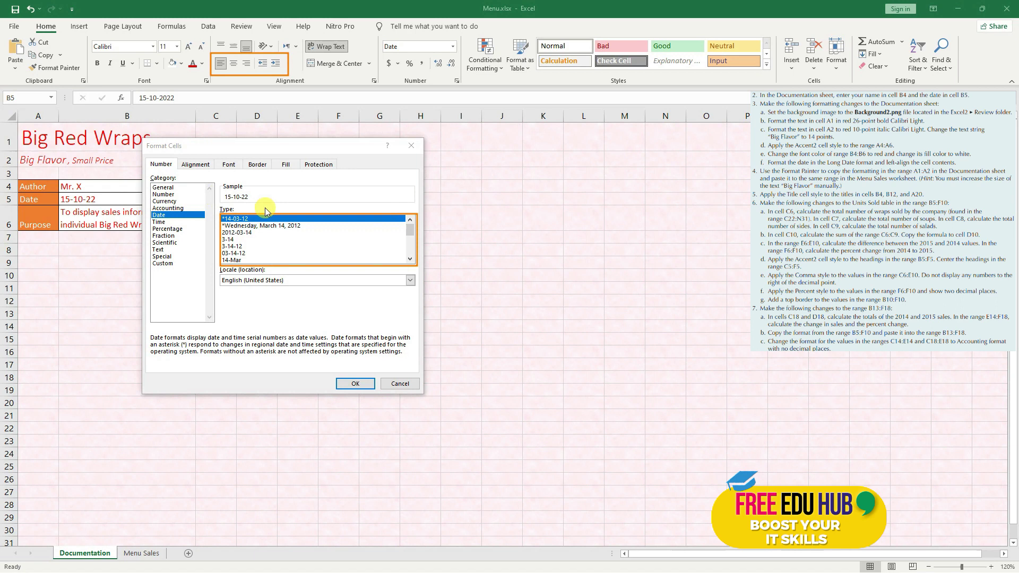
{"action": "mouse_move", "coordinate": [411, 233]}
{"action": "left_mouse_down"}
{"action": "mouse_move", "coordinate": [416, 256]}
{"action": "mouse_move", "coordinate": [419, 233]}
{"action": "left_mouse_up"}
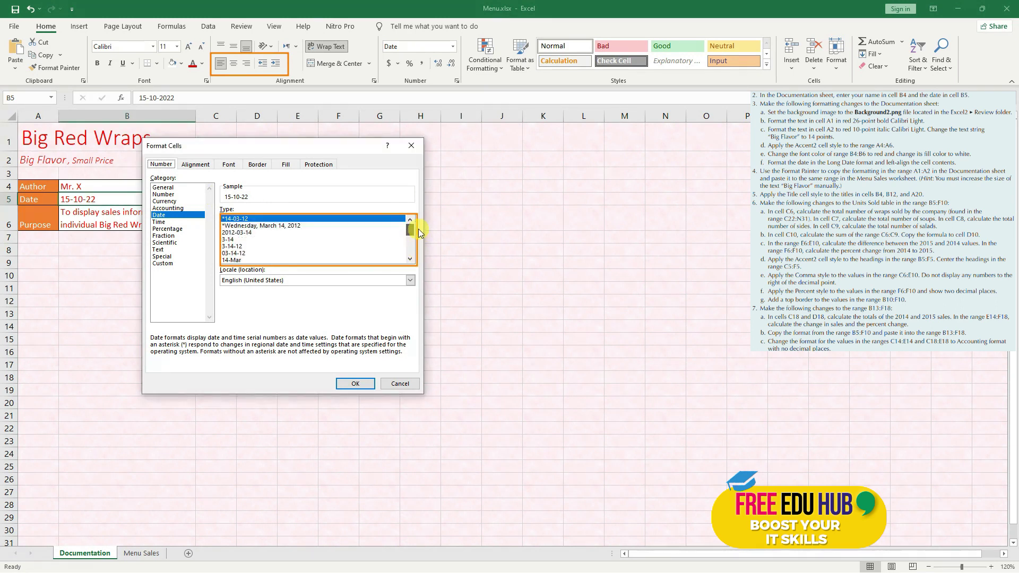
{"action": "left_click", "coordinate": [275, 226]}
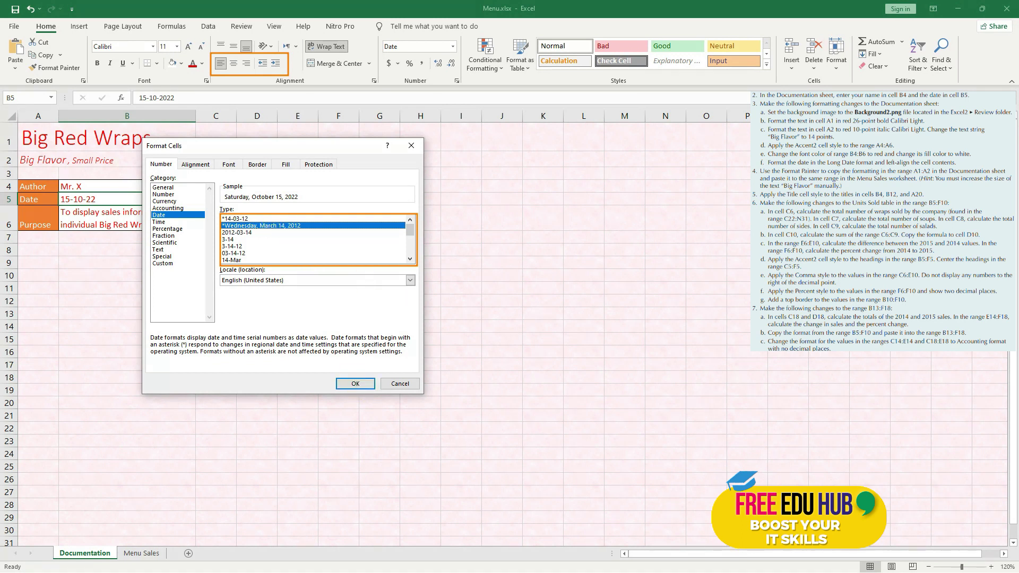
{"action": "left_click", "coordinate": [355, 383]}
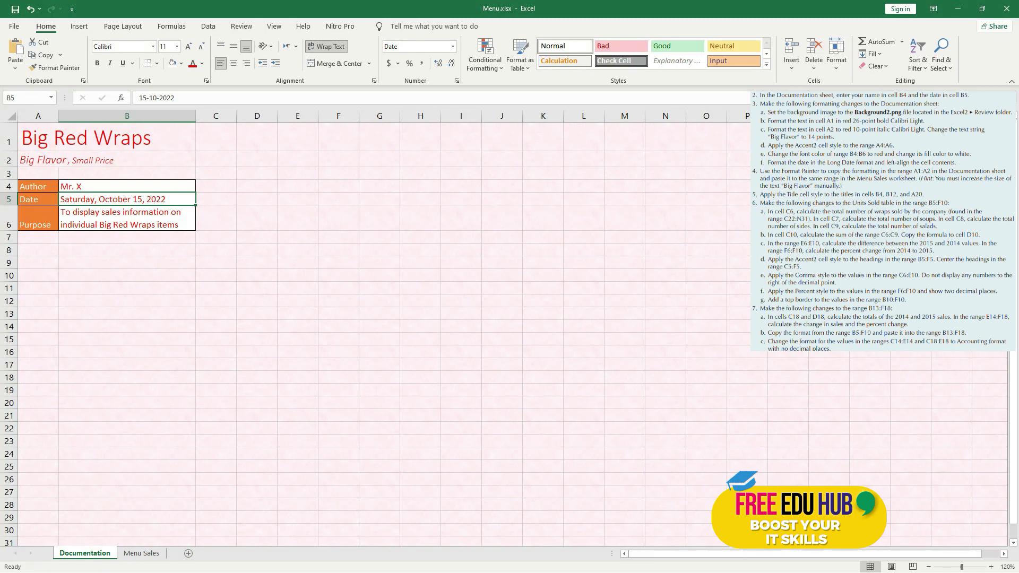
{"action": "left_click", "coordinate": [43, 67]}
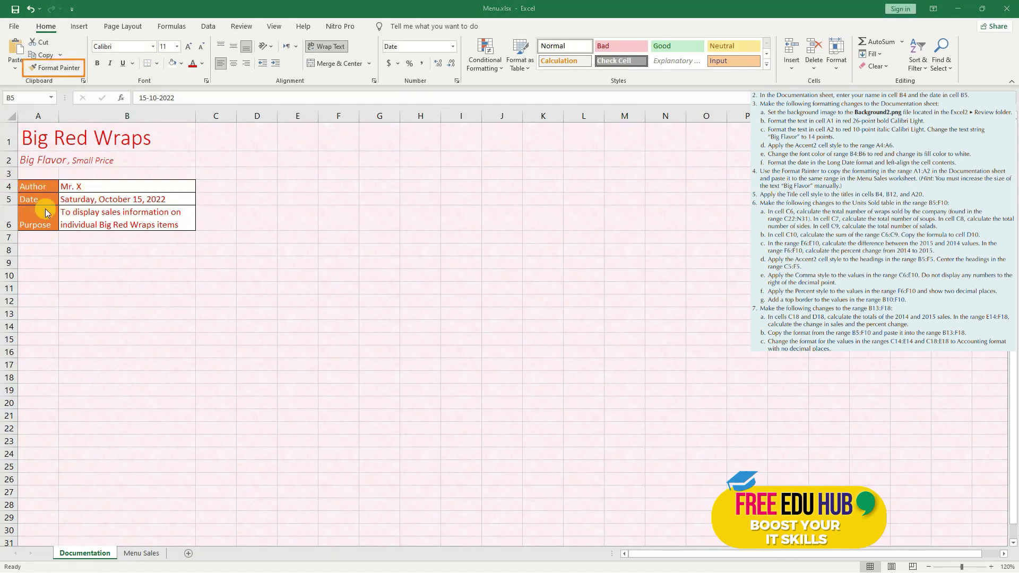
{"action": "left_click", "coordinate": [44, 138]}
{"action": "left_click", "coordinate": [35, 160]}
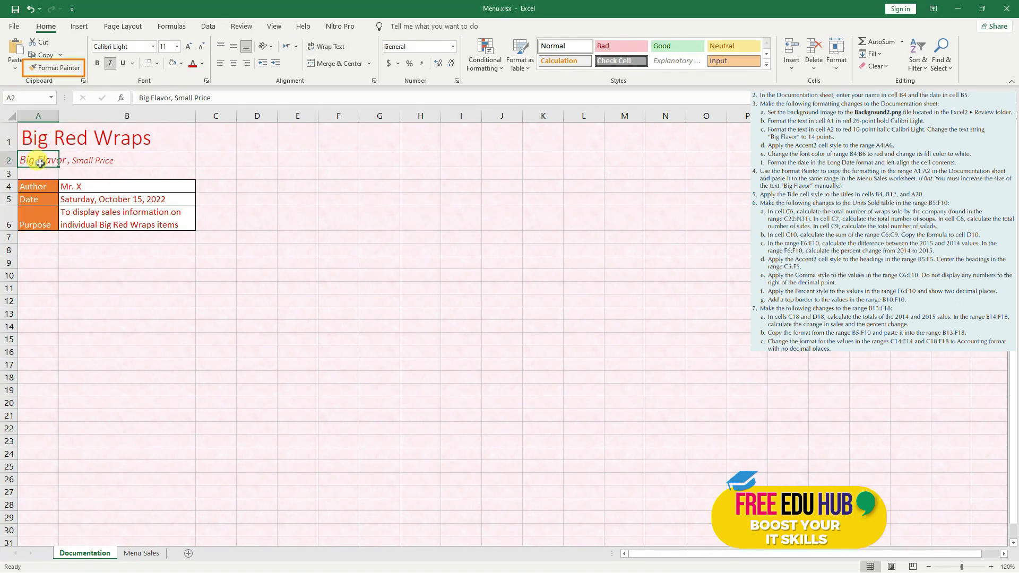
{"action": "left_click", "coordinate": [141, 553]}
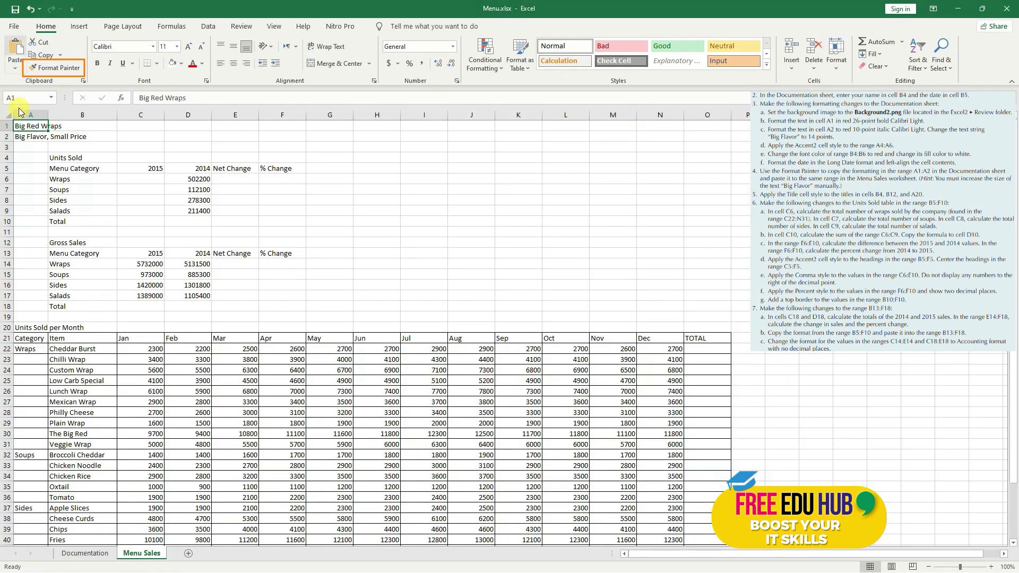
{"action": "left_click", "coordinate": [29, 125]}
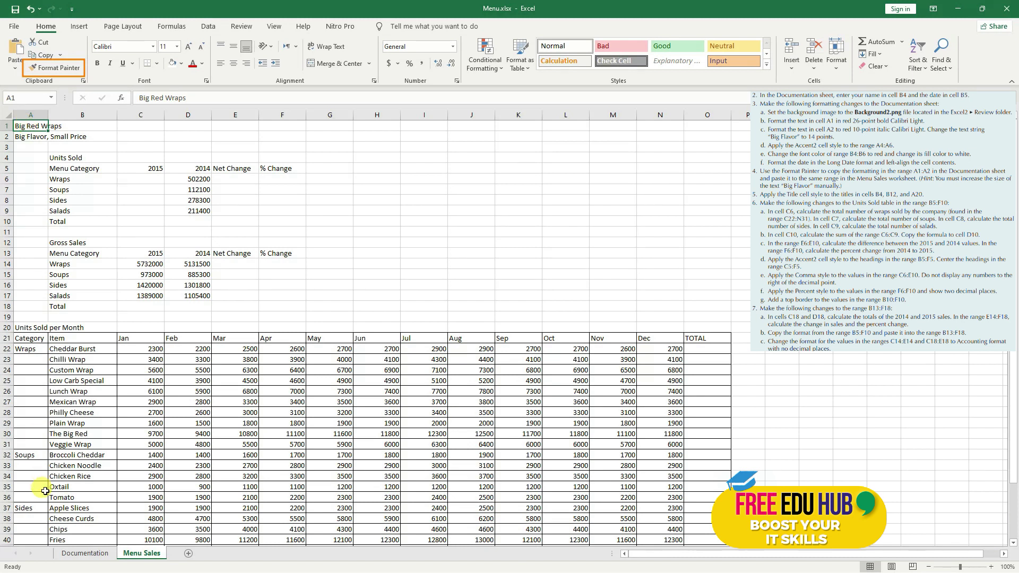
{"action": "left_click", "coordinate": [67, 554]}
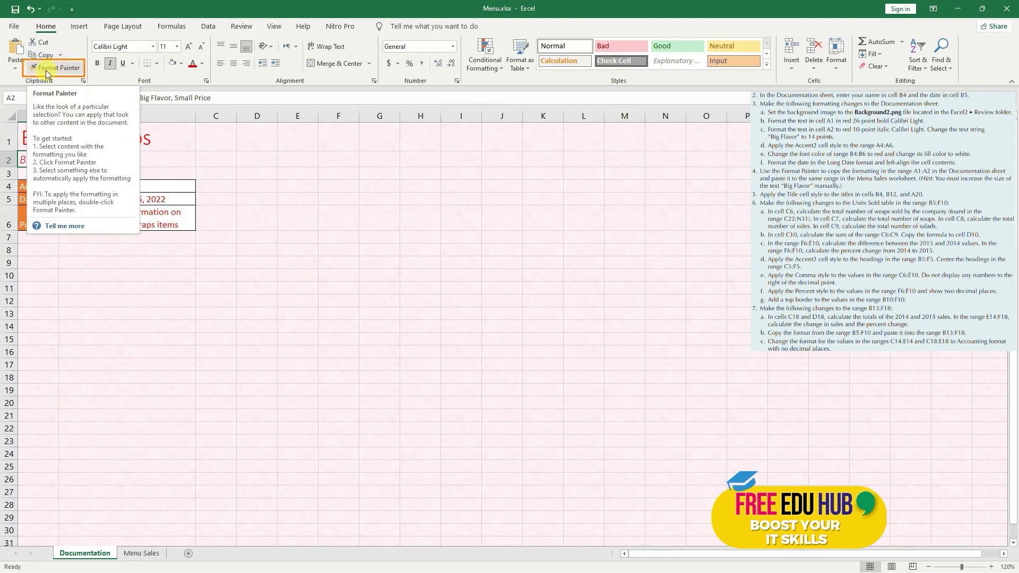
- Copy the formatting of range A1:A2 in the Documentation sheet to the same range in the Menu Sales sheet with Format Painter
{"action": "left_click_drag", "start_coordinate": [45, 141], "coordinate": [42, 156]}
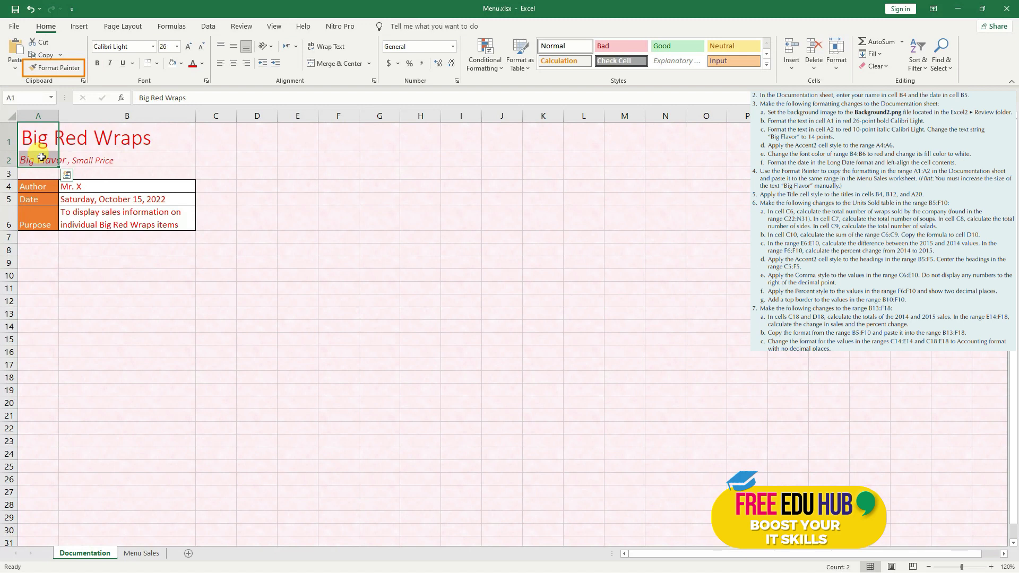
{"action": "left_click", "coordinate": [58, 69]}
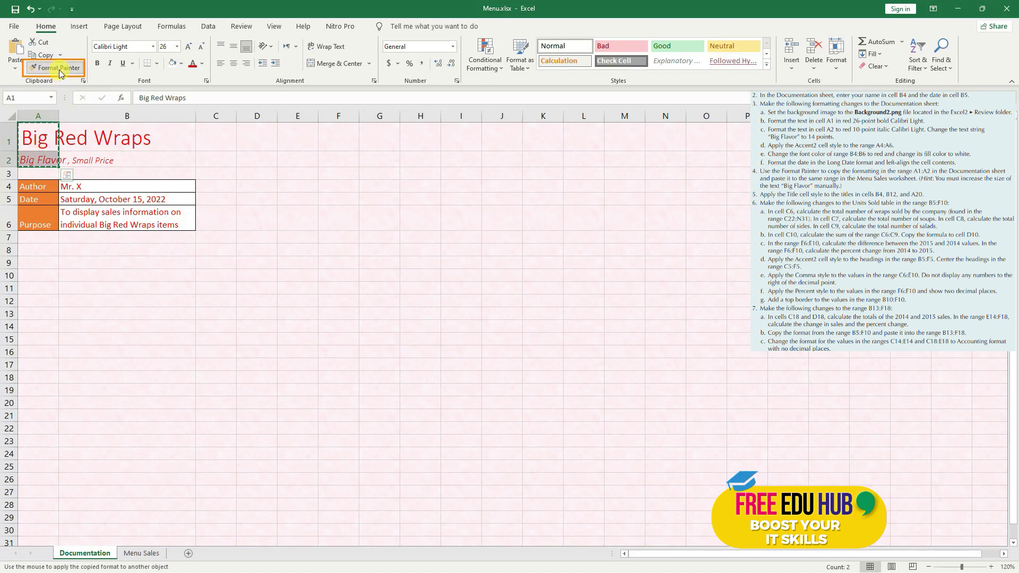
{"action": "left_click", "coordinate": [139, 554]}
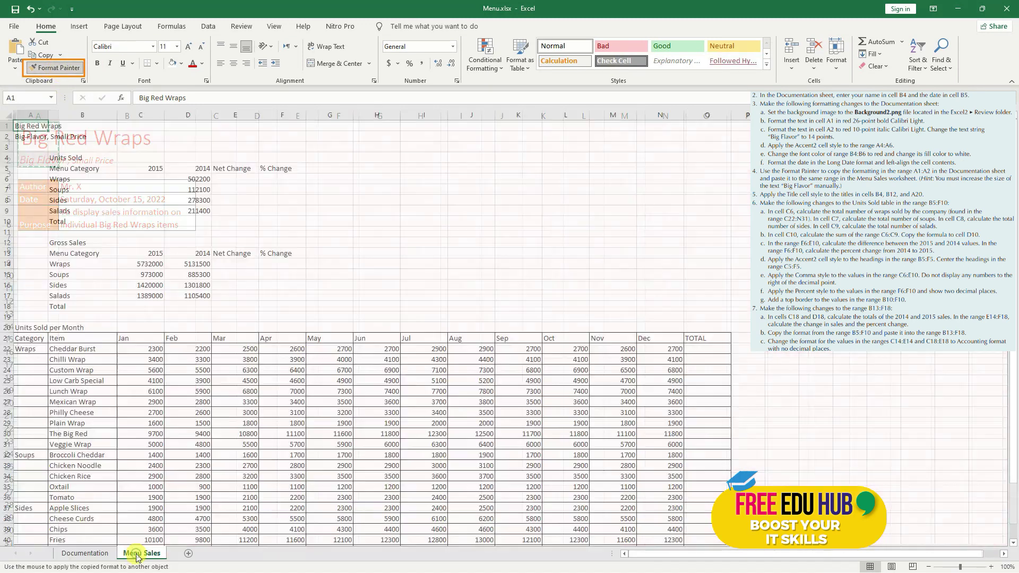
{"action": "left_click_drag", "start_coordinate": [32, 126], "coordinate": [29, 139]}
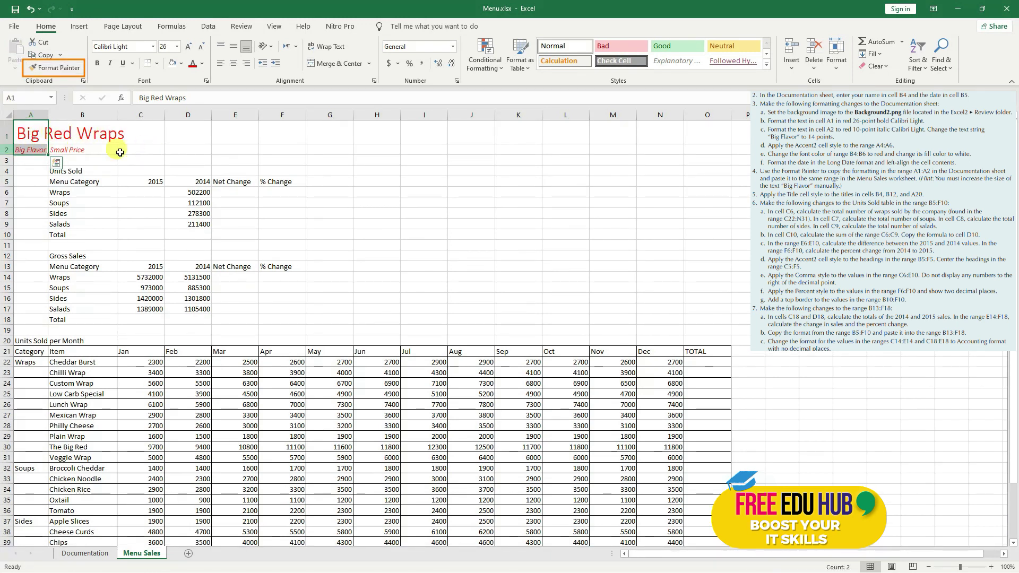
- Set only the "Big Flavor," part of the text in cell A2 of the Menu Sales sheet to 14 points
{"action": "left_click", "coordinate": [82, 553]}
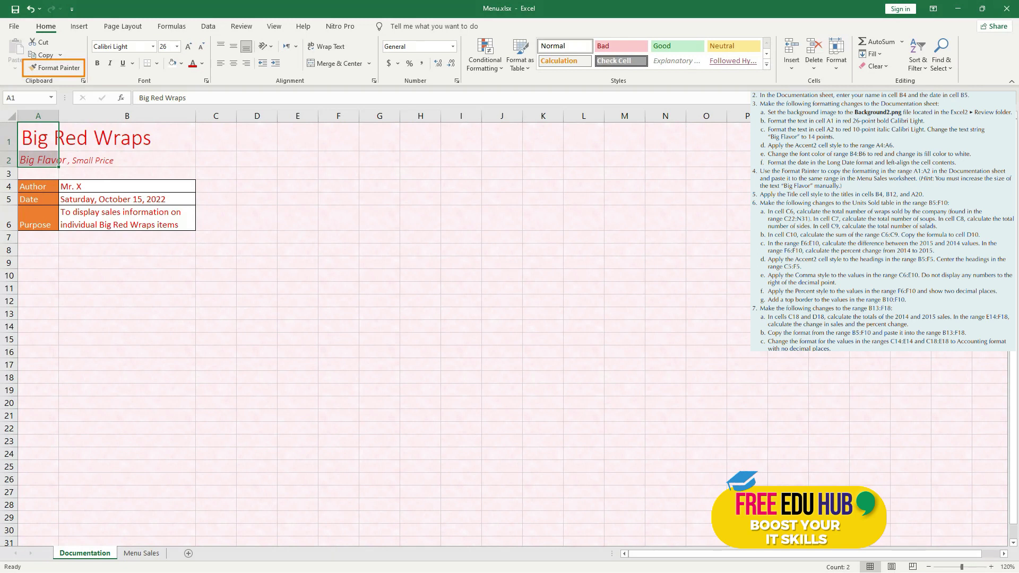
{"action": "left_click", "coordinate": [141, 553]}
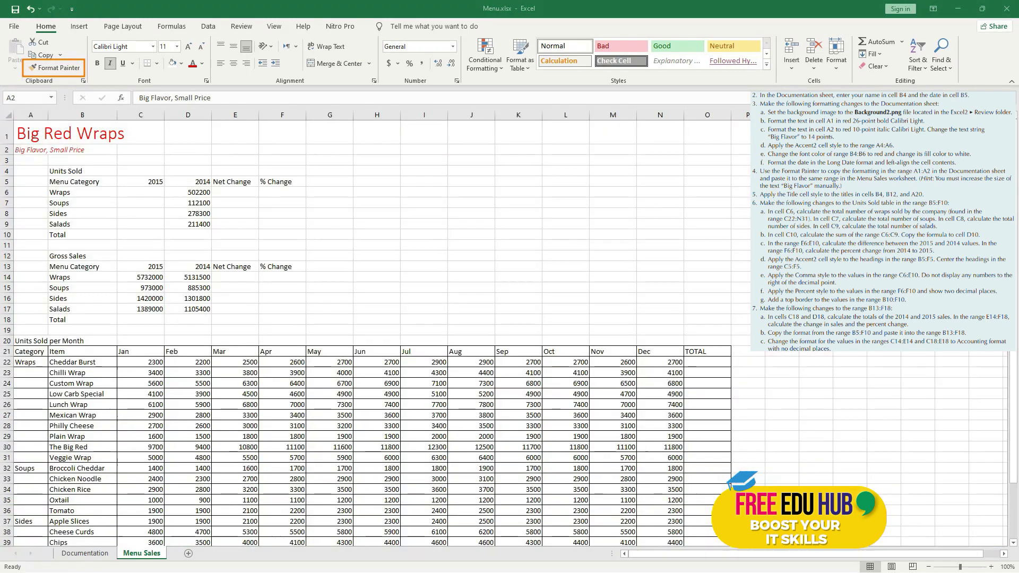
{"action": "left_click", "coordinate": [28, 150]}
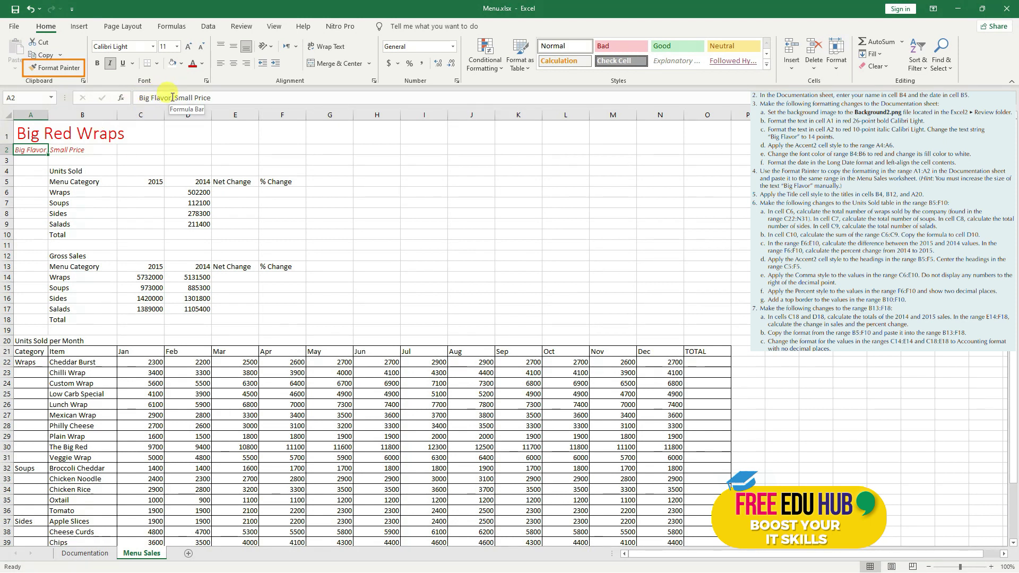
{"action": "left_click_drag", "start_coordinate": [173, 97], "coordinate": [142, 101]}
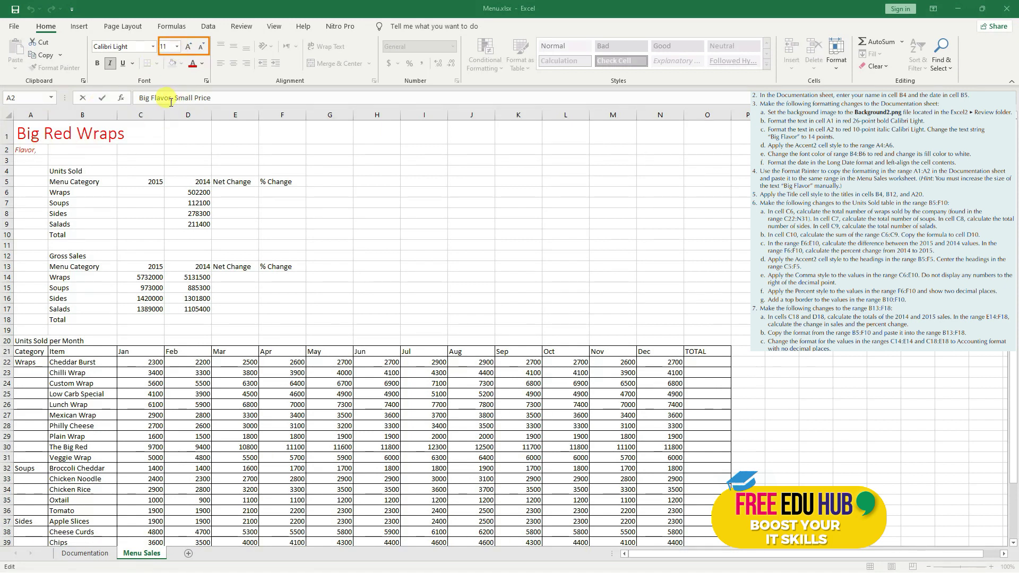
{"action": "left_click_drag", "start_coordinate": [173, 97], "coordinate": [139, 98]}
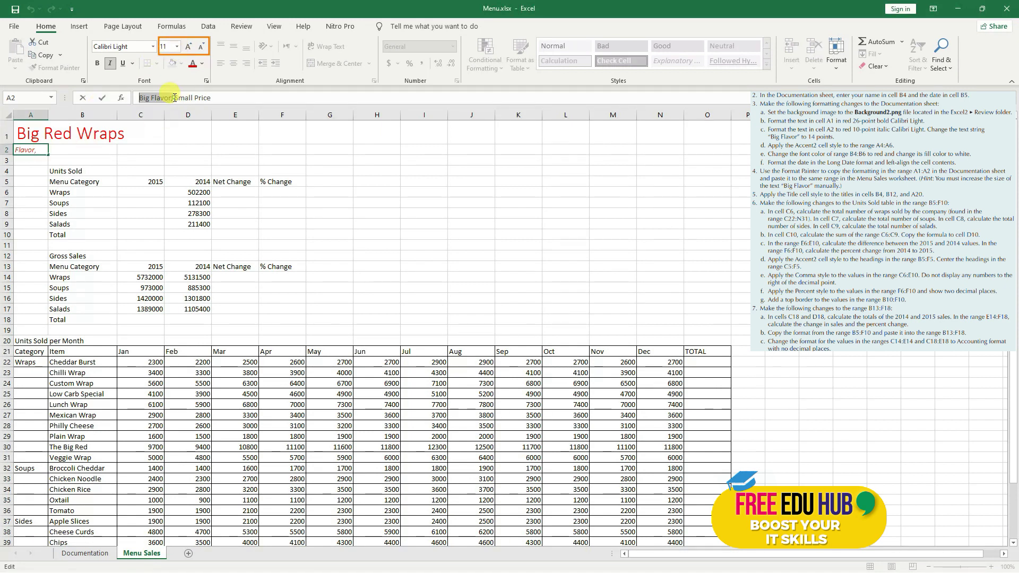
{"action": "left_click", "coordinate": [177, 46]}
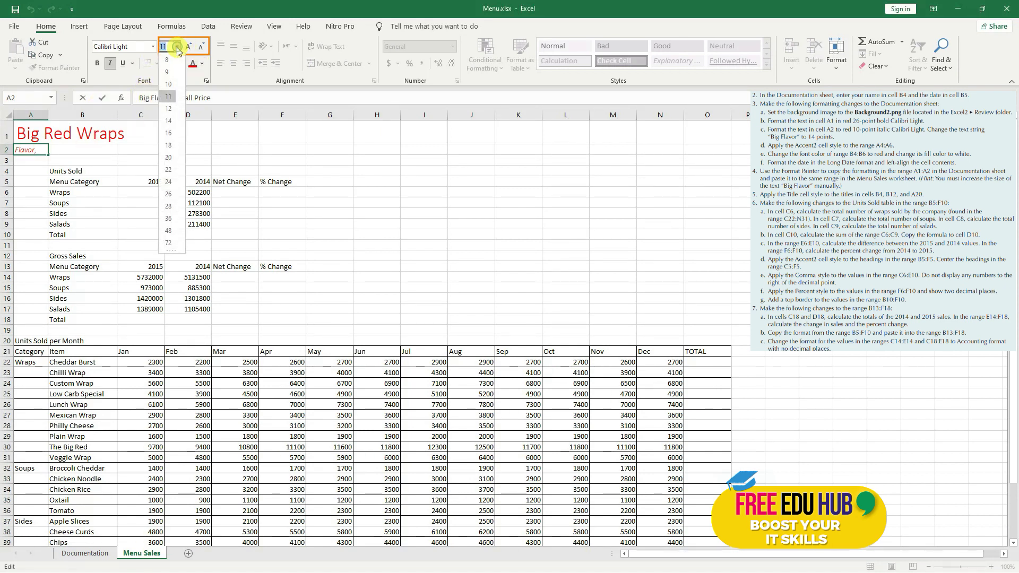
{"action": "left_click", "coordinate": [168, 123]}
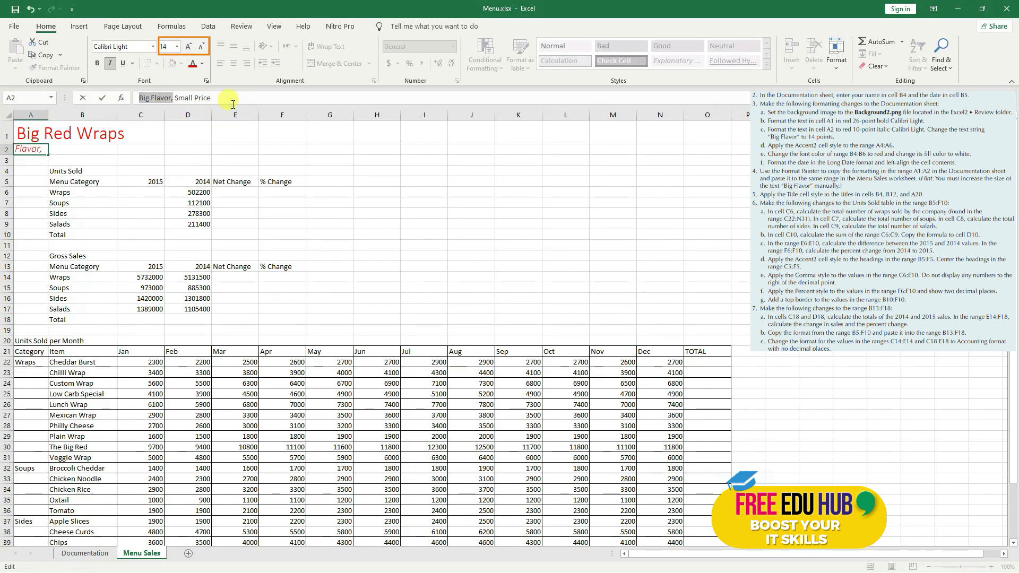
{"action": "key", "text": "Return"}
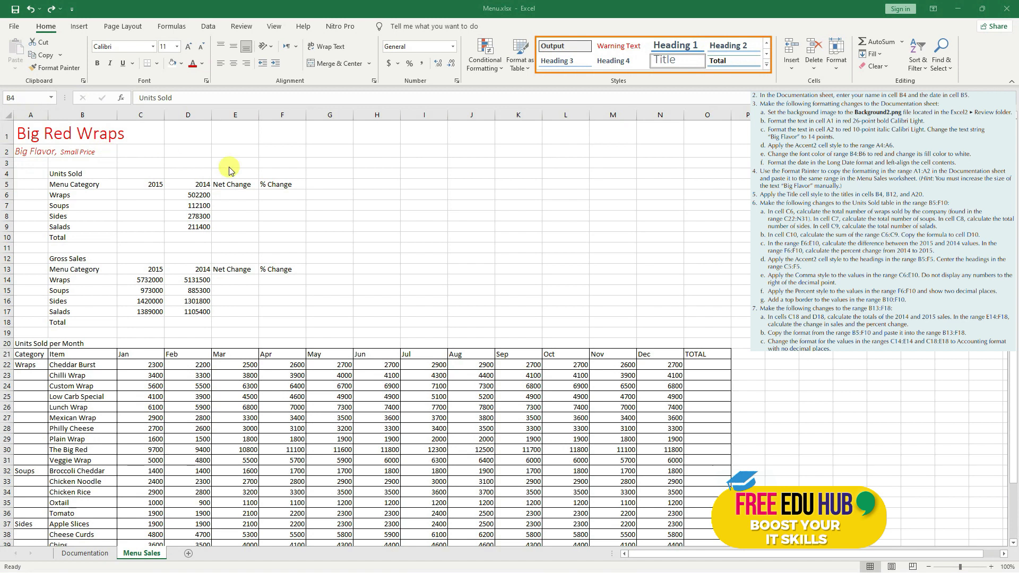
- Apply the Title cell style to the Units Sold title in cell B4
{"action": "left_click", "coordinate": [63, 173]}
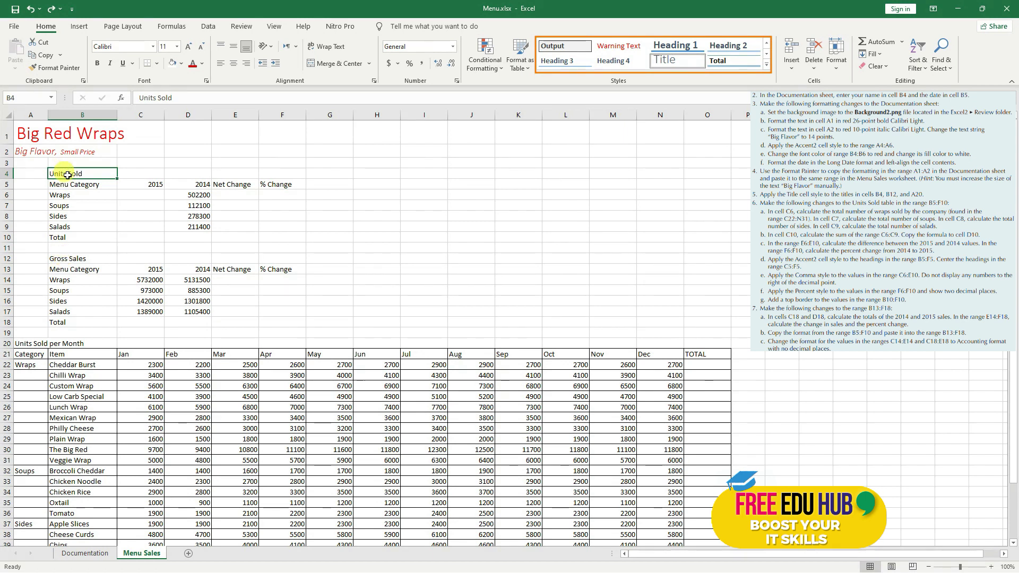
{"action": "left_click", "coordinate": [64, 260]}
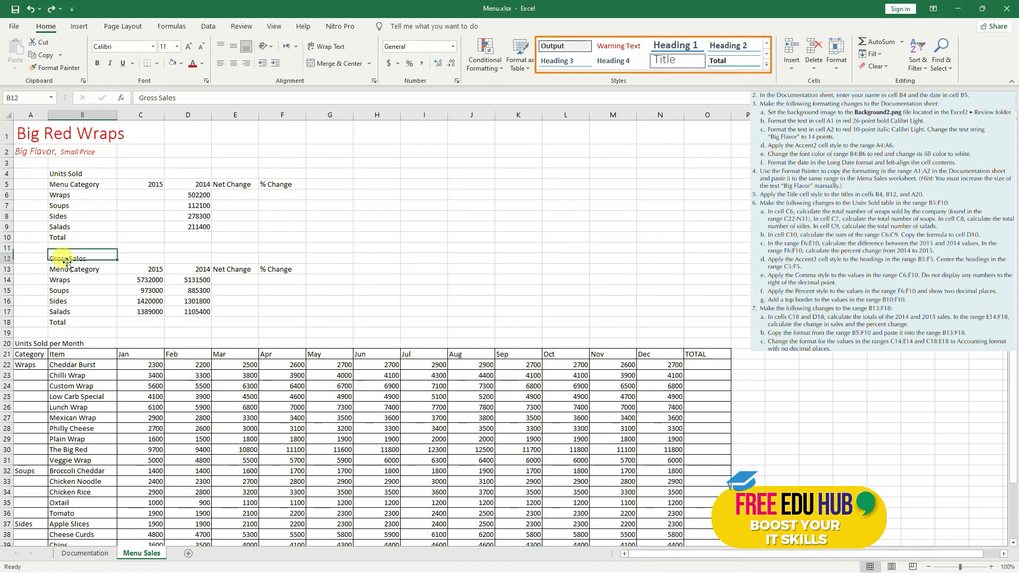
{"action": "left_click", "coordinate": [34, 344]}
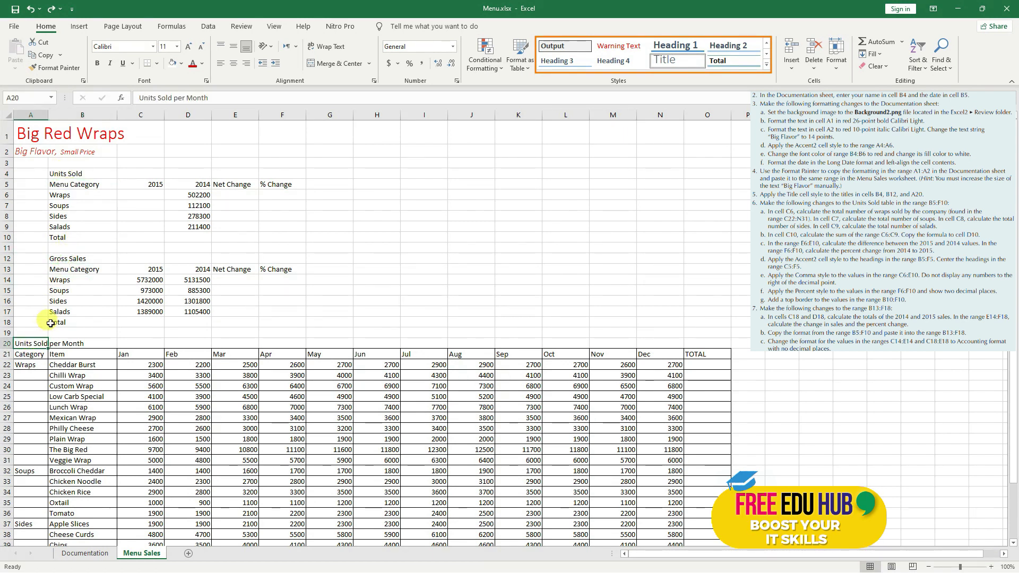
{"action": "left_click", "coordinate": [60, 176]}
{"action": "left_click", "coordinate": [673, 63]}
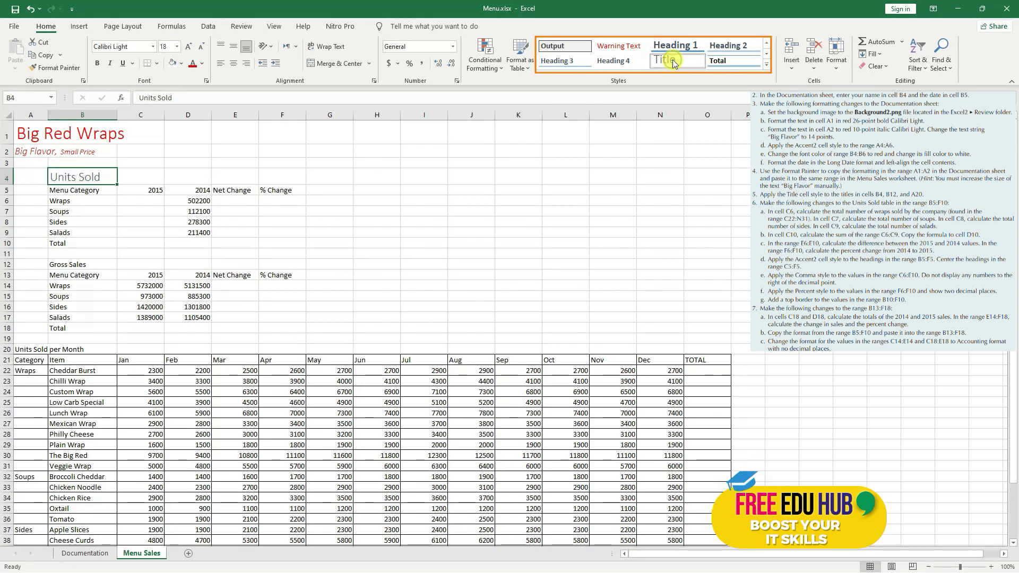
- Apply the Title cell style to the Gross Sales title in B12 and the Units Sold per Month title in A20
{"action": "left_click", "coordinate": [66, 264]}
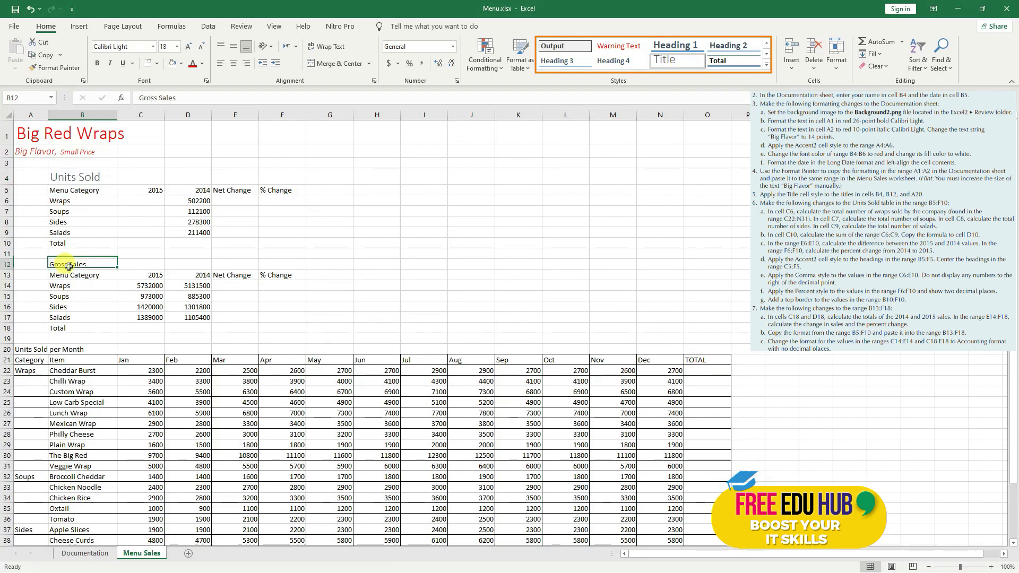
{"action": "left_click", "coordinate": [28, 350], "text": "ctrl"}
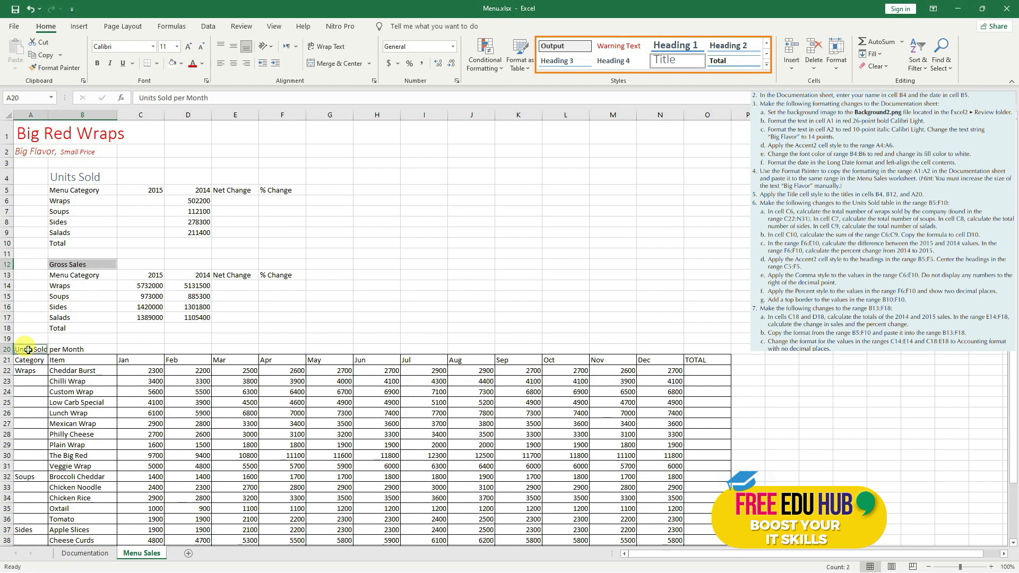
{"action": "left_click", "coordinate": [666, 62]}
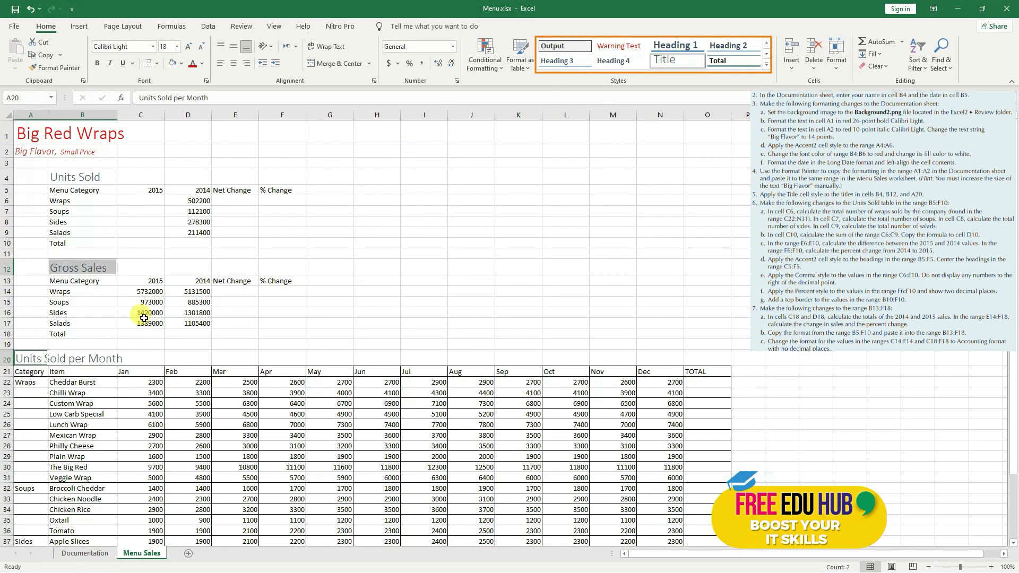
{"action": "left_click", "coordinate": [80, 312]}
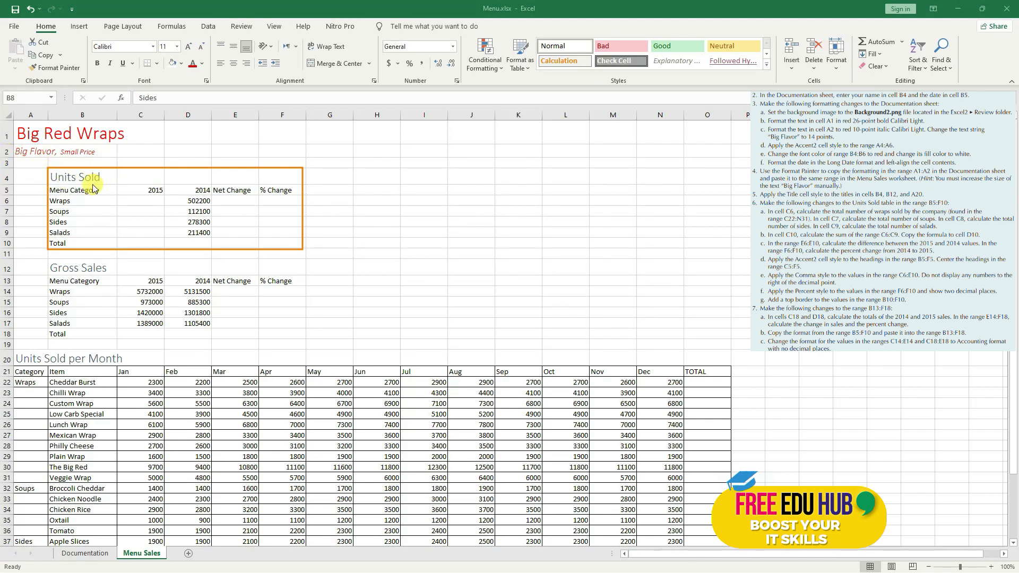
{"action": "left_click_drag", "start_coordinate": [71, 180], "coordinate": [274, 247]}
{"action": "left_click", "coordinate": [232, 221]}
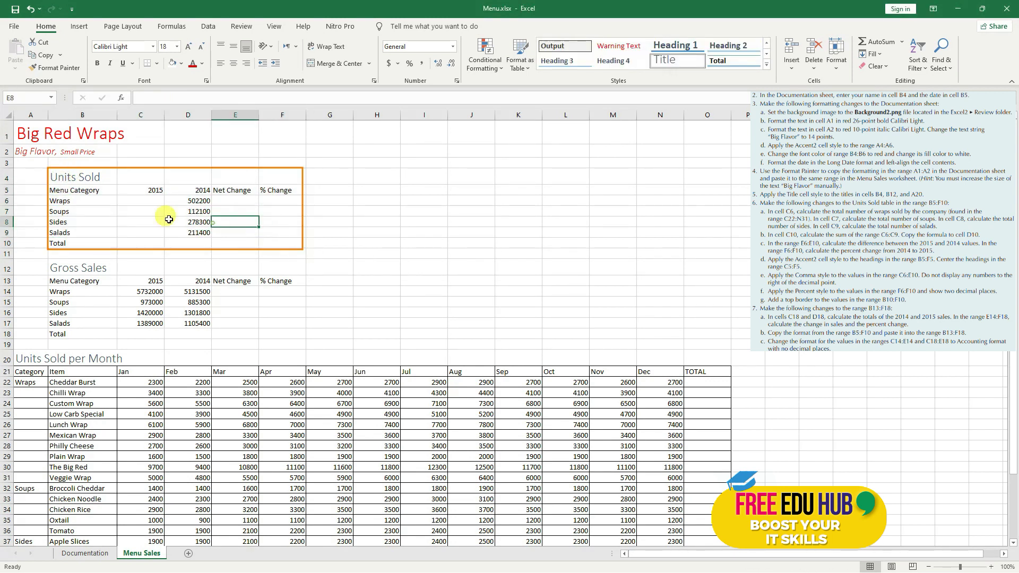
{"action": "left_click", "coordinate": [69, 181]}
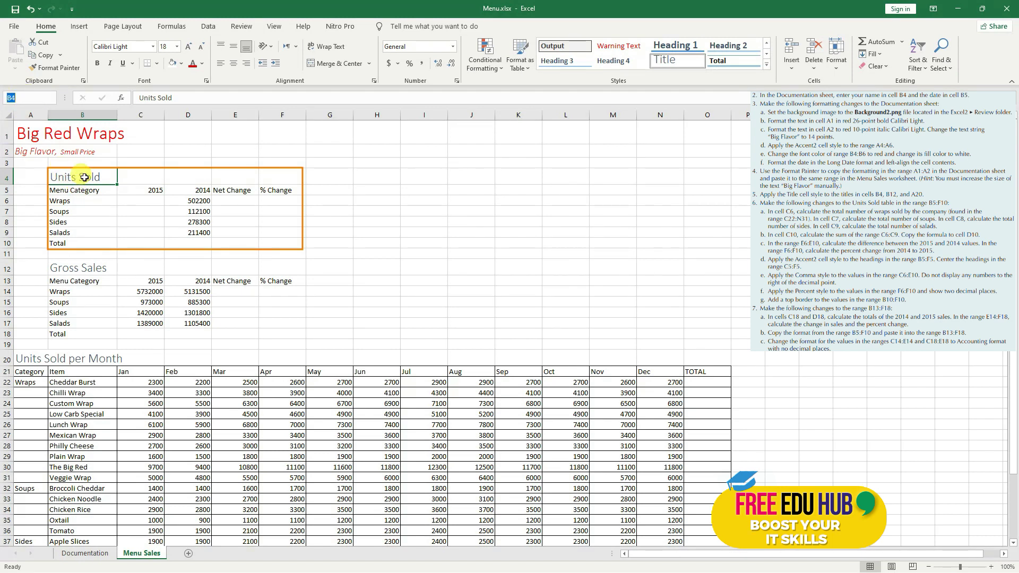
{"action": "left_click", "coordinate": [271, 243]}
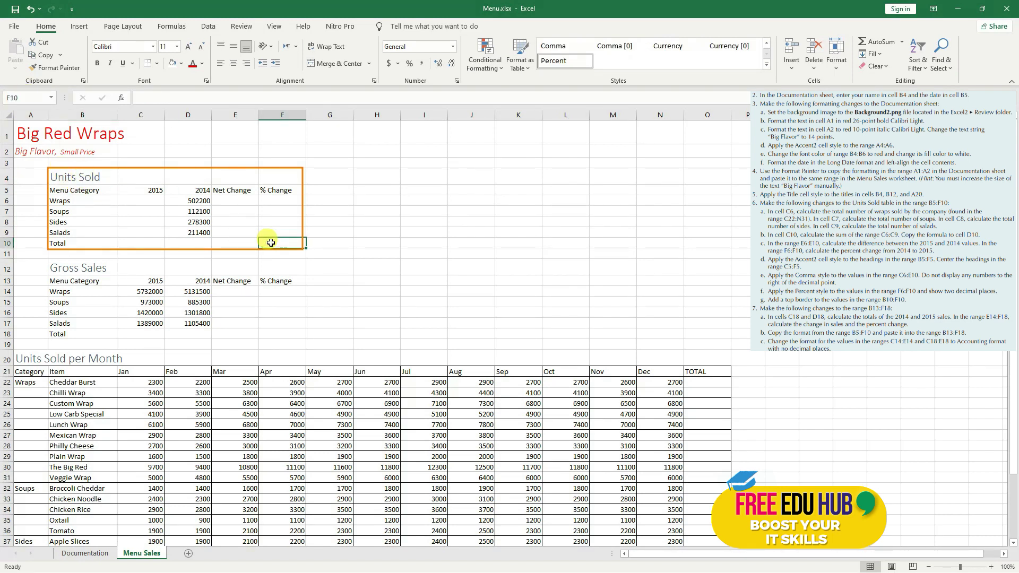
{"action": "left_click", "coordinate": [69, 181]}
{"action": "left_click_drag", "start_coordinate": [69, 181], "coordinate": [289, 244]}
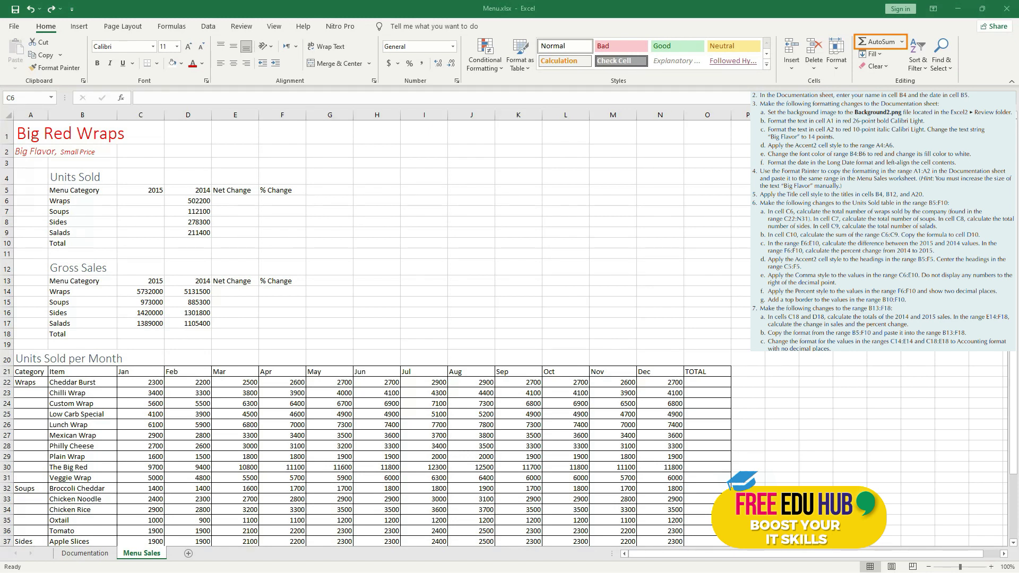
- Examine the wraps sales data in range C22:N31 that feeds the total in cell C6
{"action": "left_click", "coordinate": [142, 200]}
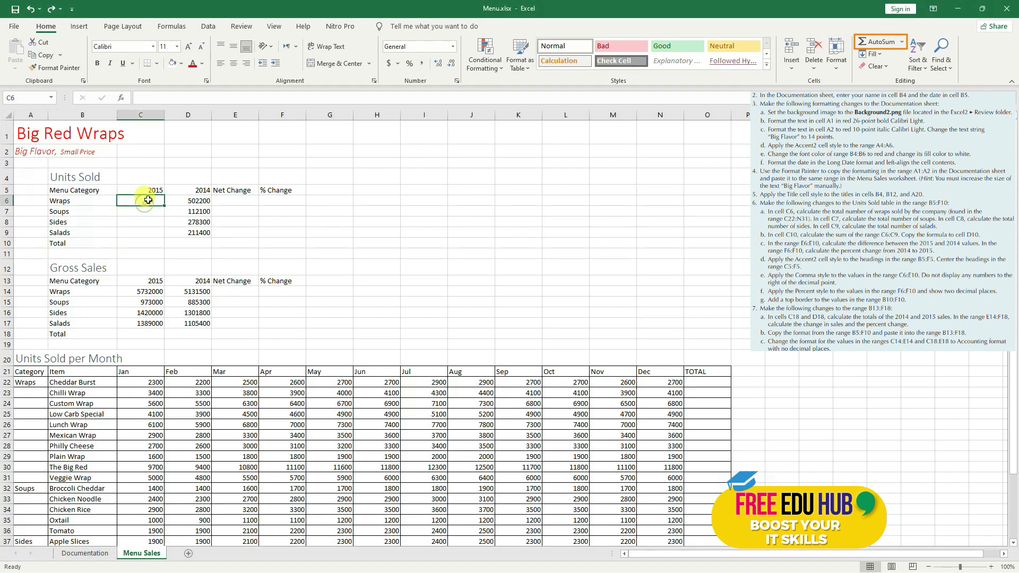
{"action": "left_click", "coordinate": [26, 382]}
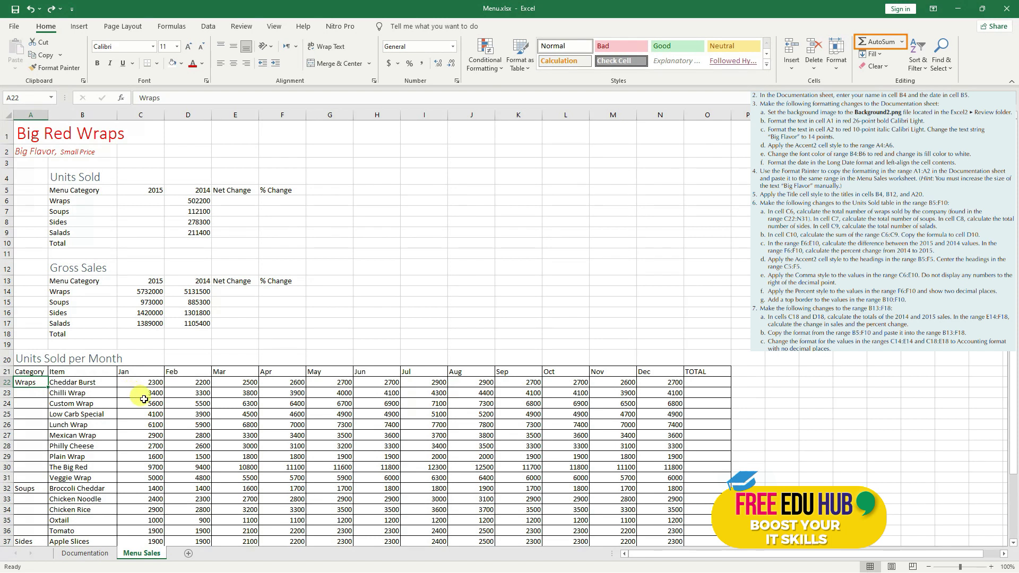
{"action": "left_click", "coordinate": [148, 382]}
{"action": "left_click_drag", "start_coordinate": [148, 382], "coordinate": [664, 481]}
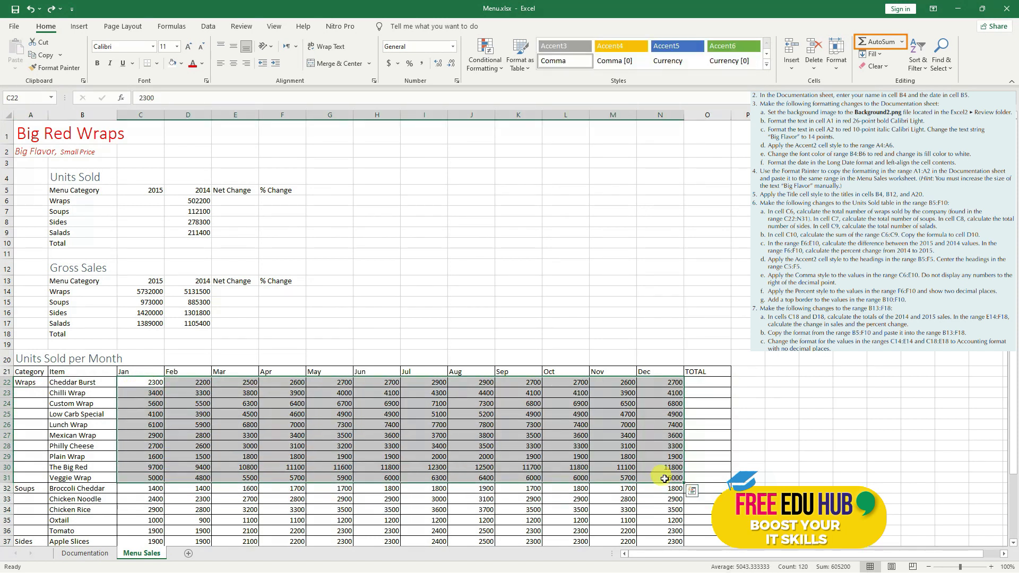
{"action": "left_click", "coordinate": [417, 464]}
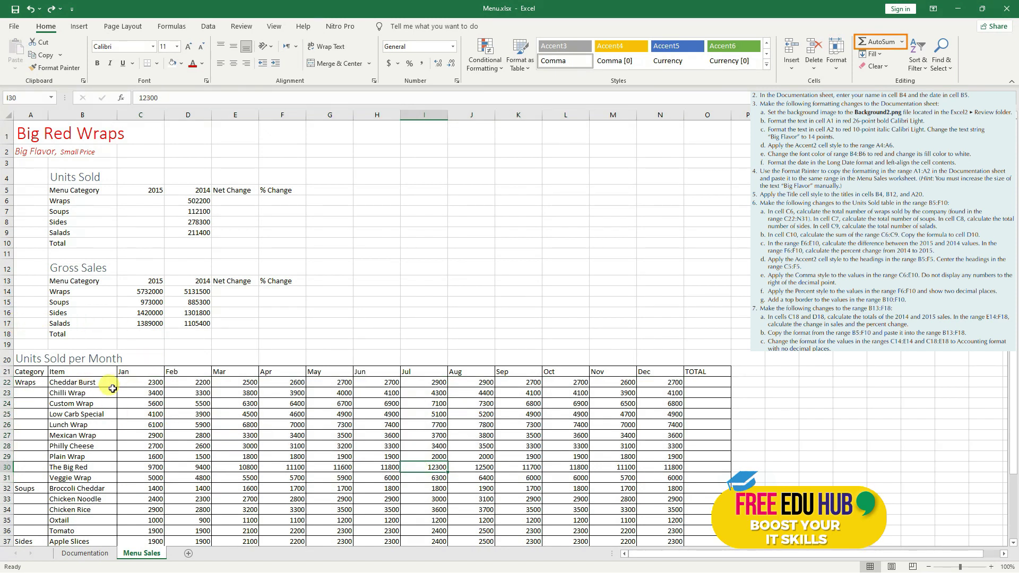
{"action": "left_click", "coordinate": [143, 381]}
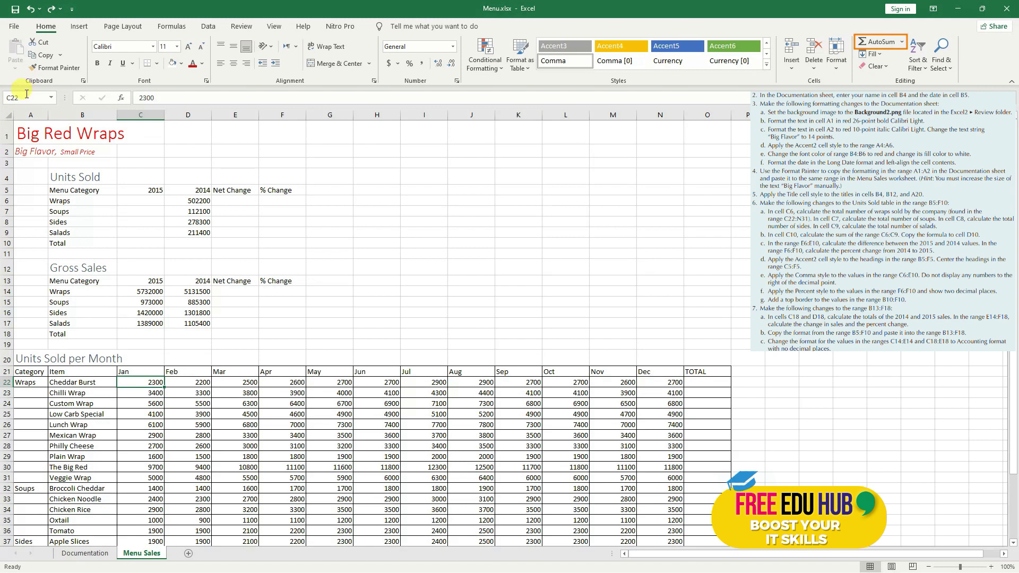
{"action": "left_click", "coordinate": [677, 468]}
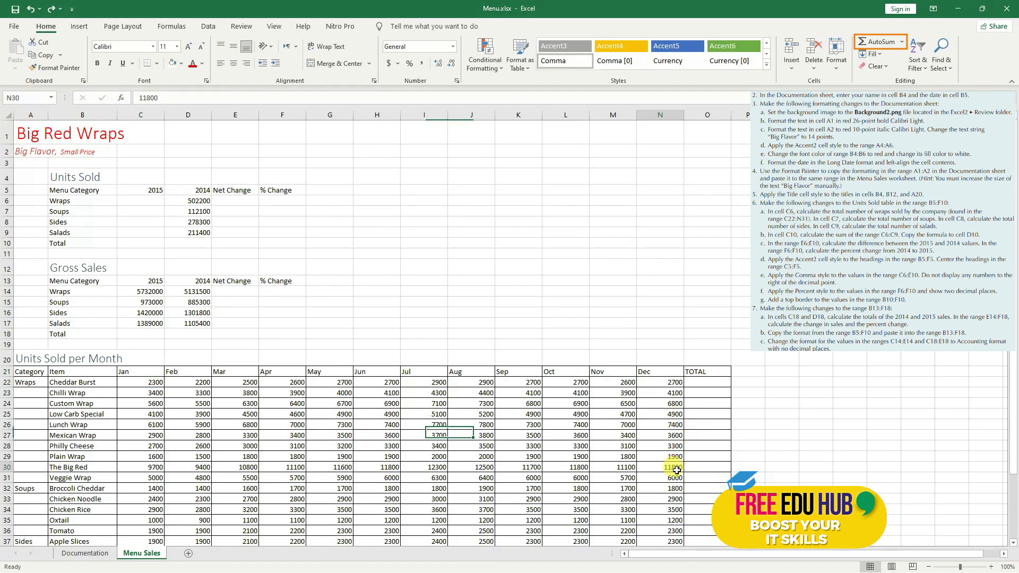
{"action": "left_click", "coordinate": [675, 487]}
{"action": "left_click", "coordinate": [676, 479]}
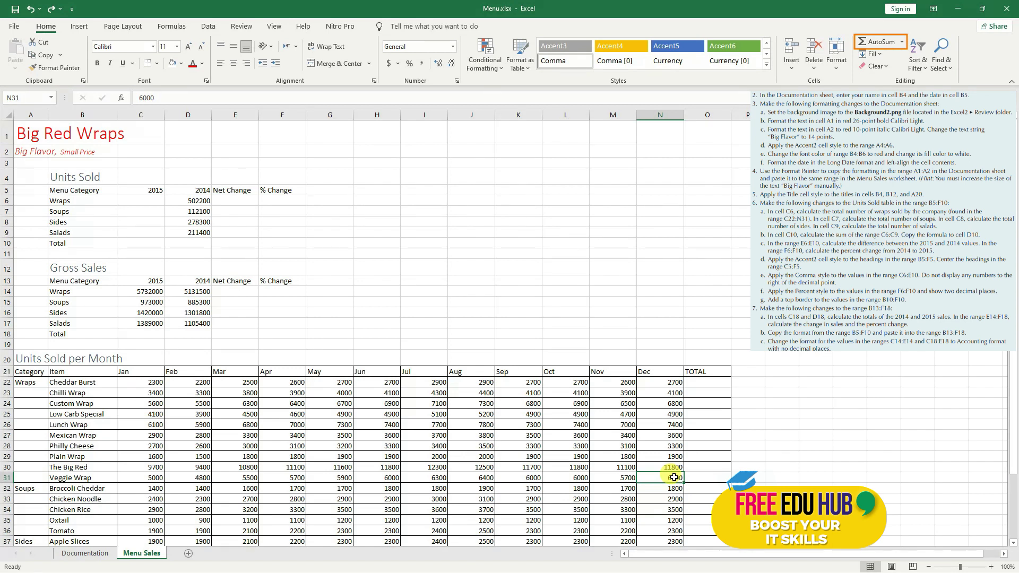
{"action": "left_click_drag", "start_coordinate": [673, 478], "coordinate": [132, 383]}
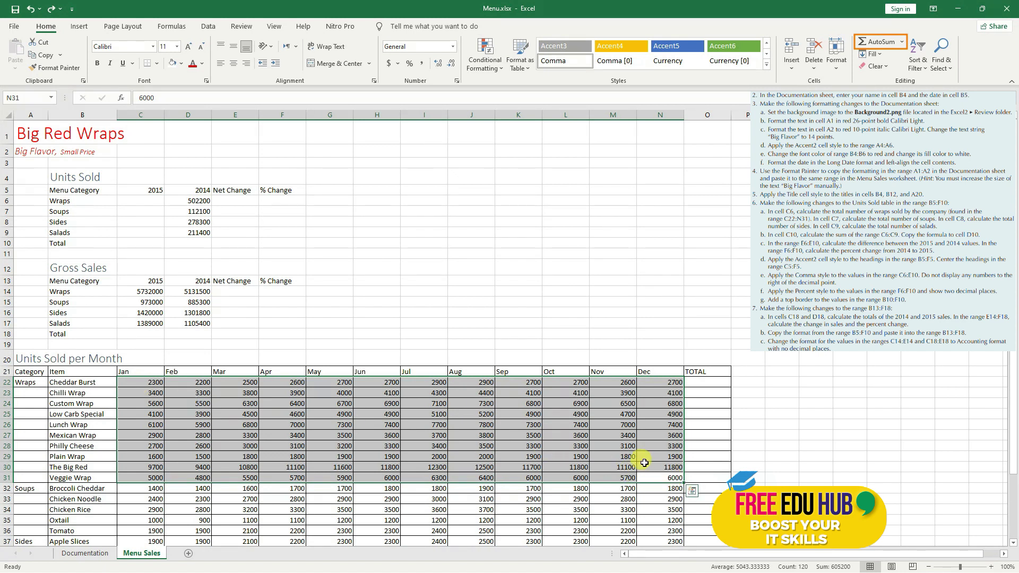
- Enter a SUM formula for range C22:N31 in cell C6 to total the wraps sold
{"action": "left_click", "coordinate": [150, 202]}
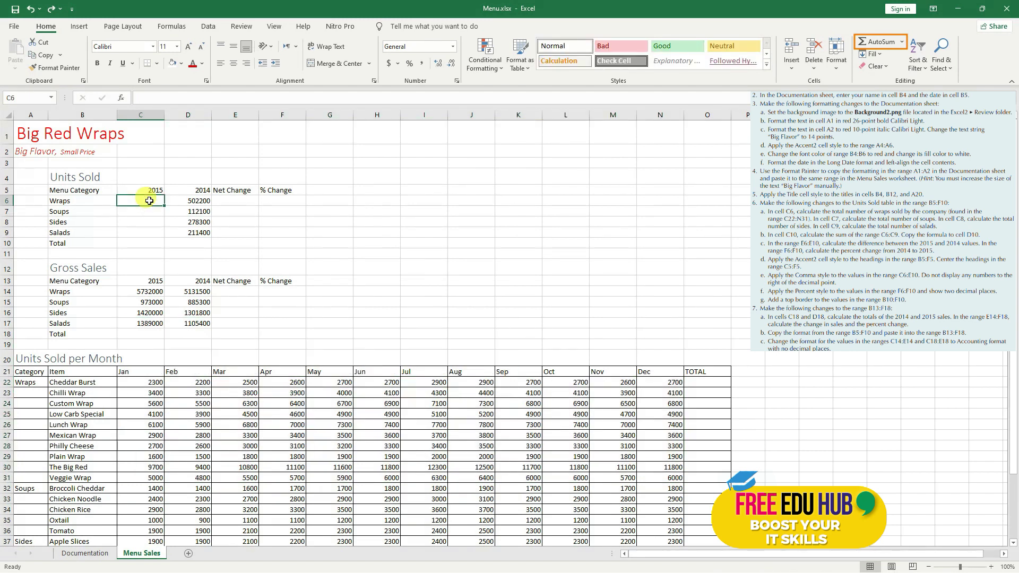
{"action": "type", "text": "="}
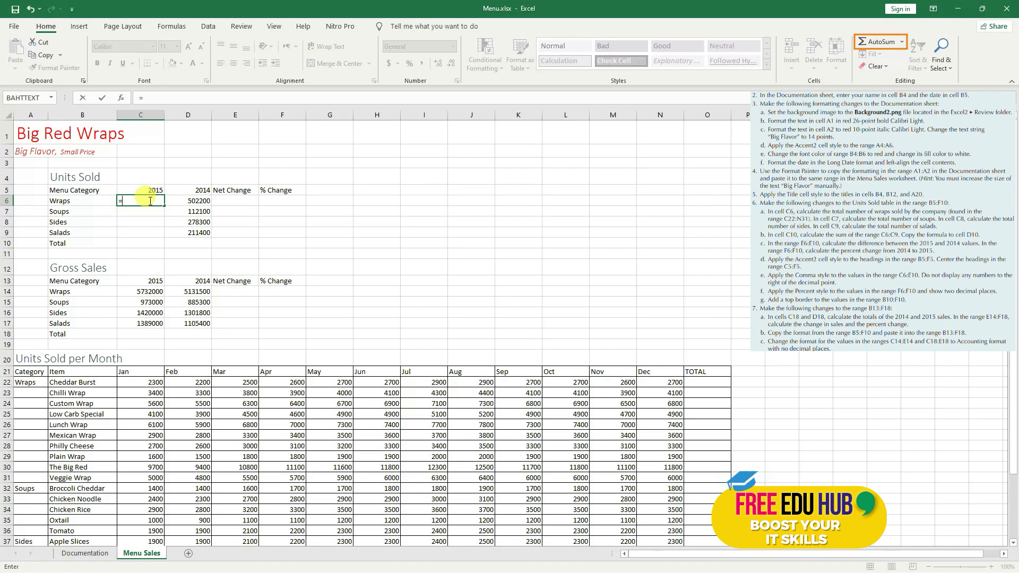
{"action": "type", "text": "sum"}
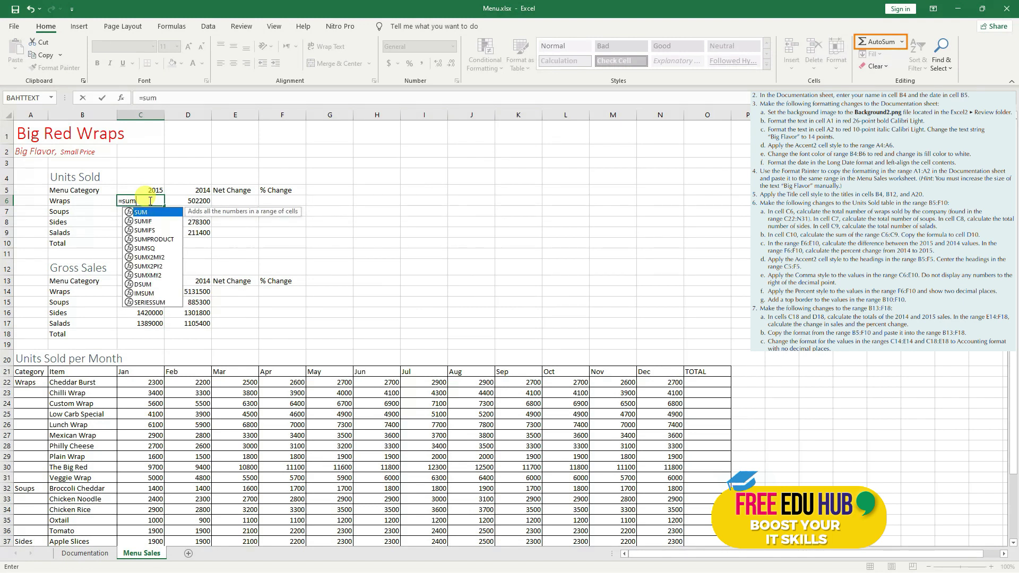
{"action": "type", "text": "("}
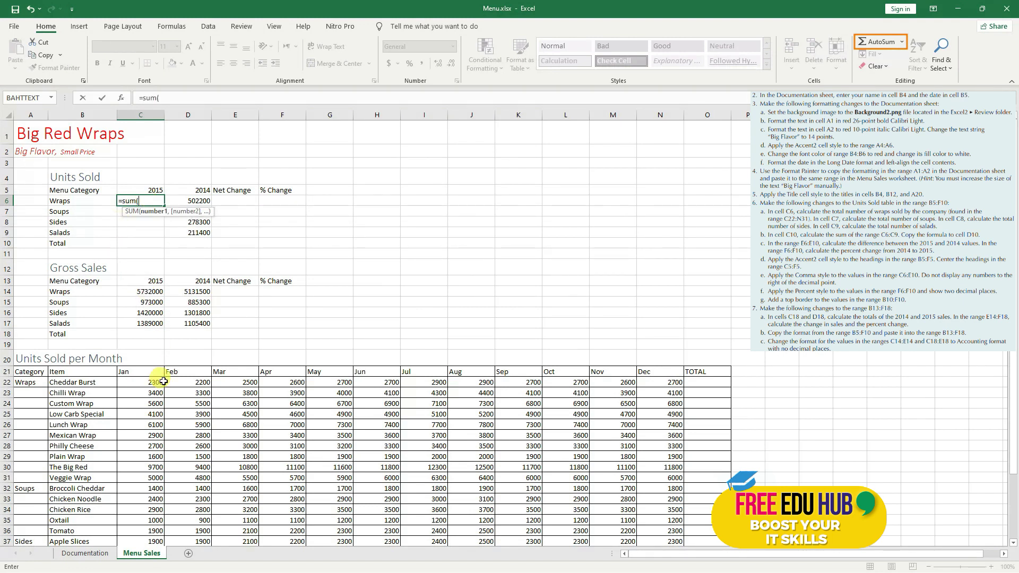
{"action": "left_click_drag", "start_coordinate": [151, 382], "coordinate": [653, 480]}
{"action": "left_click", "coordinate": [201, 98]}
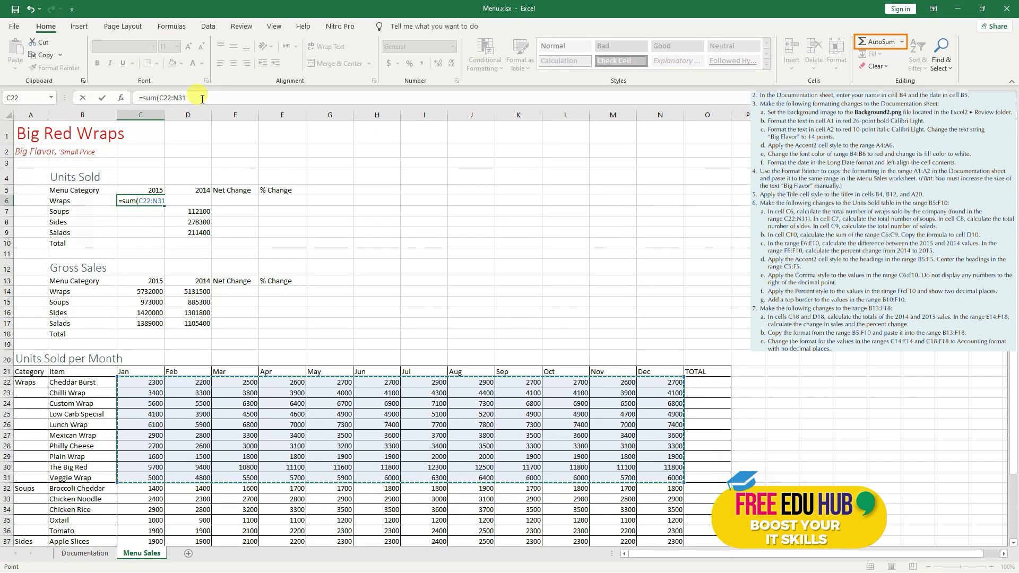
{"action": "key", "text": "Return"}
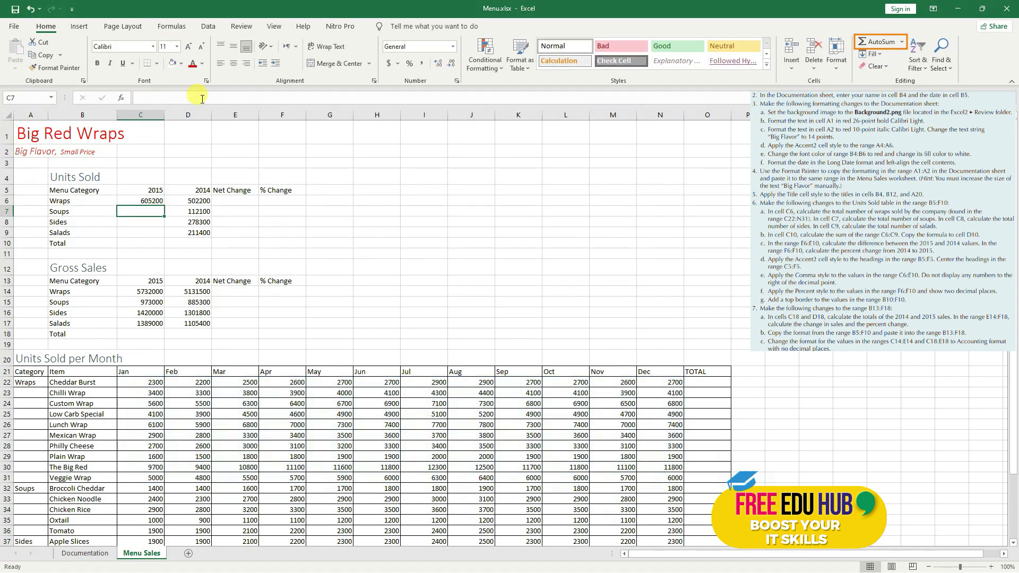
- Undo the SUM formula entered in cell C6
{"action": "left_click", "coordinate": [153, 201]}
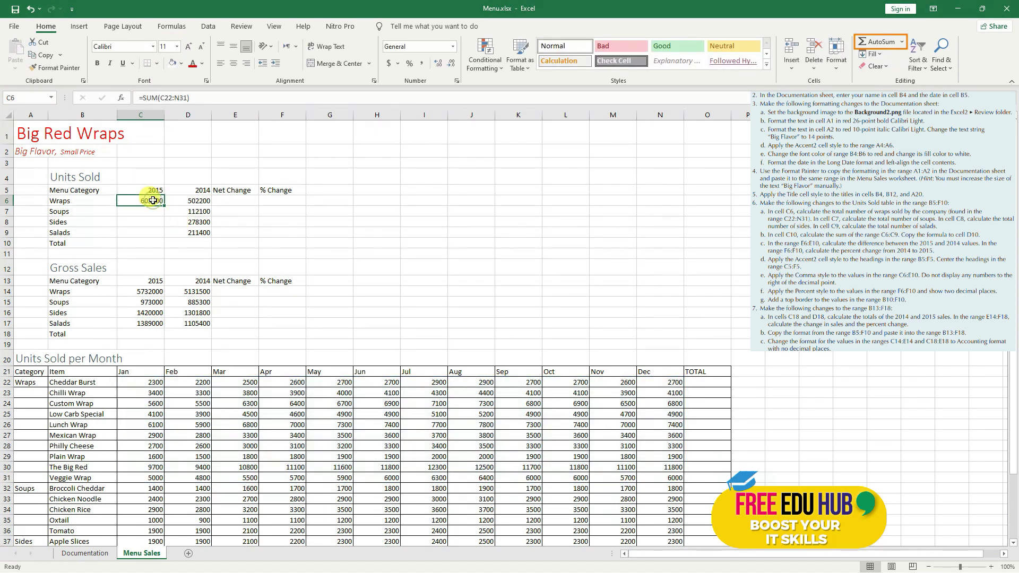
{"action": "key", "text": "ctrl+z"}
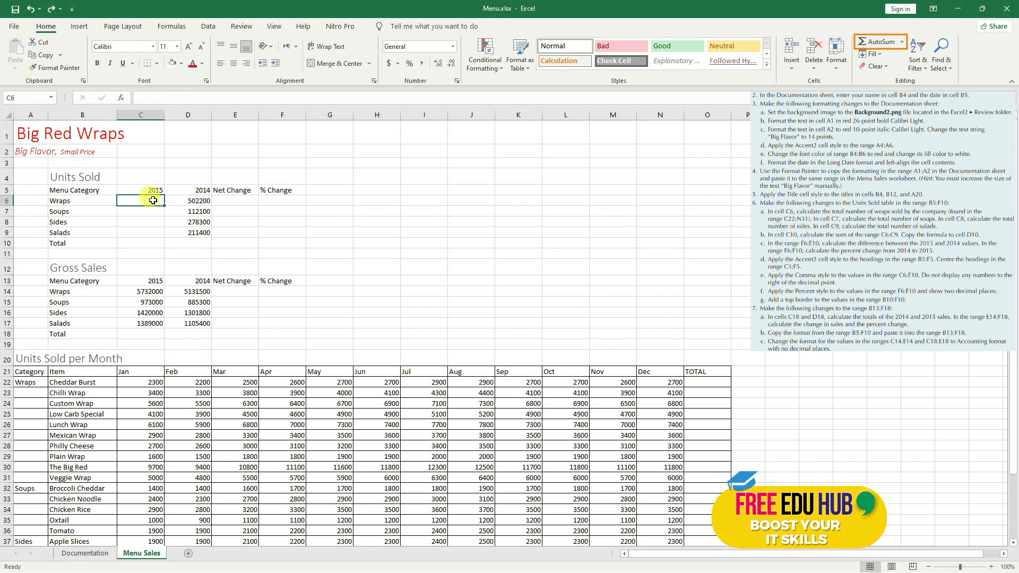
{"action": "left_click", "coordinate": [197, 414]}
{"action": "left_click", "coordinate": [155, 384]}
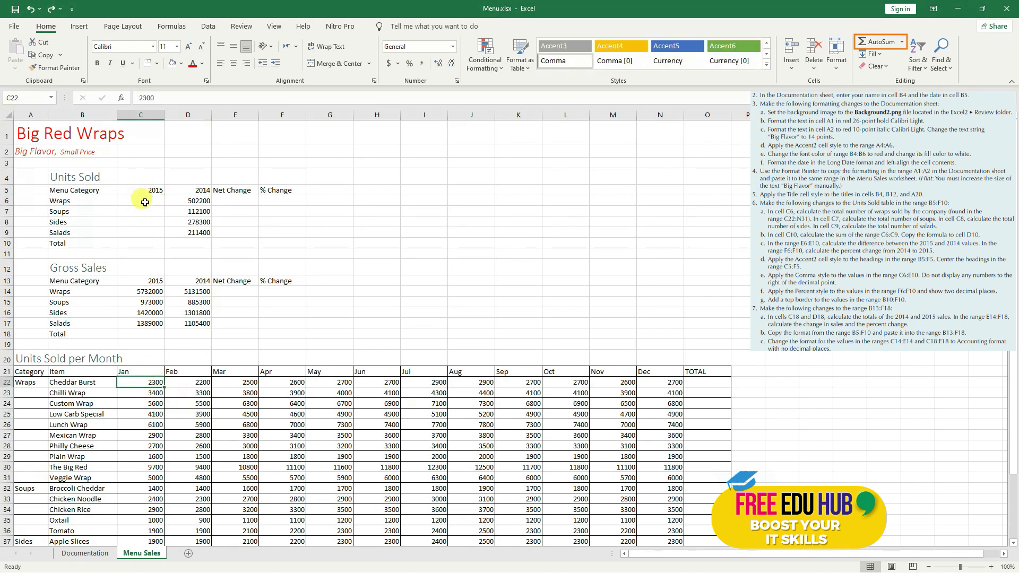
- Calculate the total wraps sold in cell C6 with AutoSum, replacing the suggested reference with range C22:N31
{"action": "left_click", "coordinate": [145, 202]}
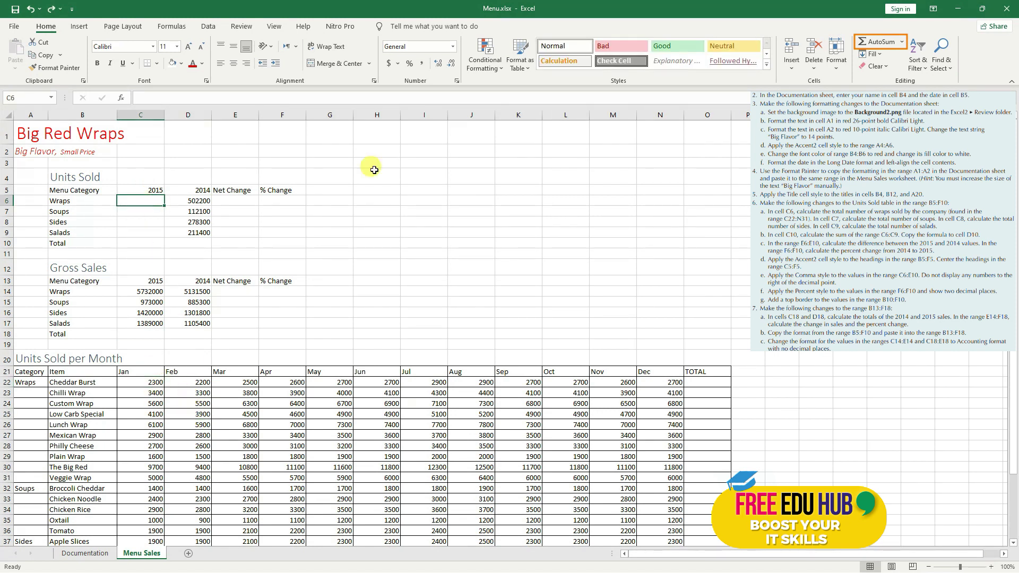
{"action": "left_click", "coordinate": [884, 42]}
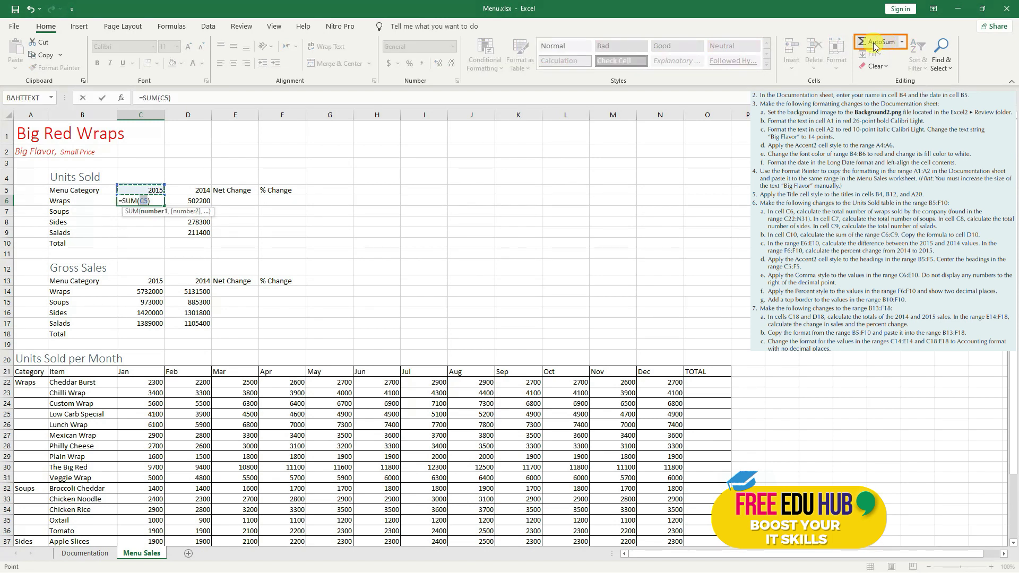
{"action": "left_click", "coordinate": [148, 200]}
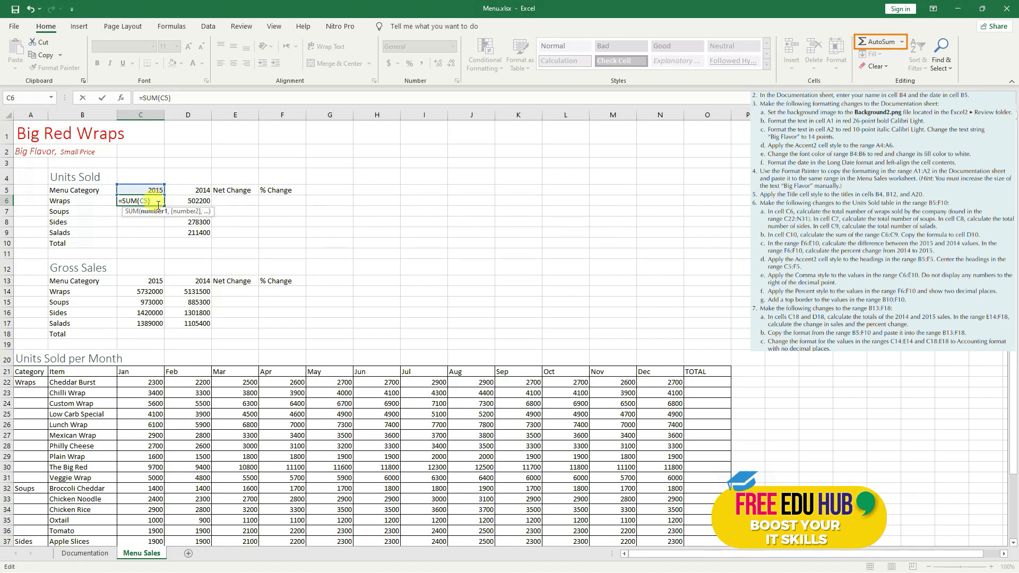
{"action": "key", "text": "BackSpace"}
{"action": "key", "text": "BackSpace"}
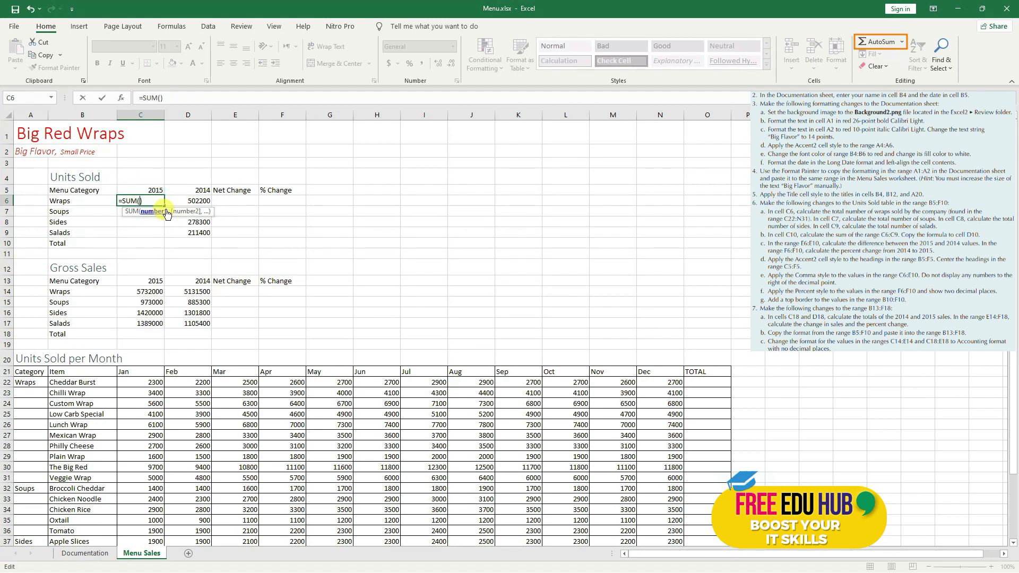
{"action": "left_click_drag", "start_coordinate": [146, 384], "coordinate": [653, 473]}
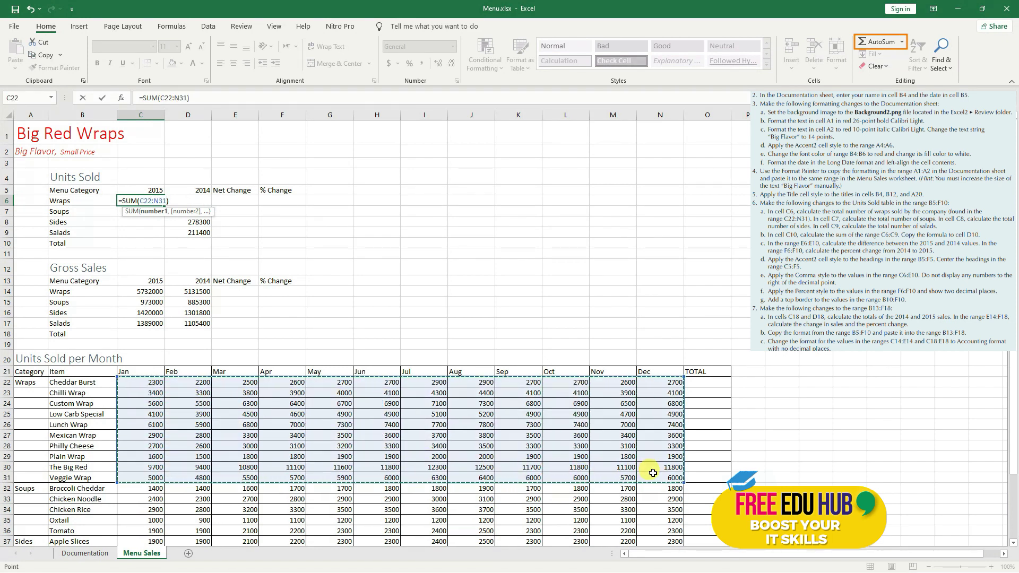
{"action": "left_click", "coordinate": [205, 94]}
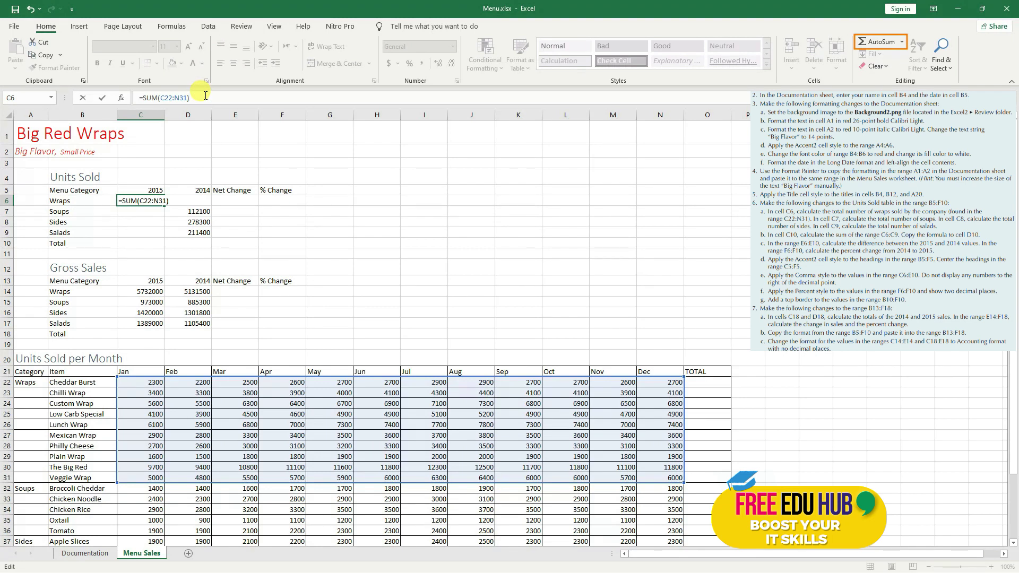
{"action": "key", "text": "Return"}
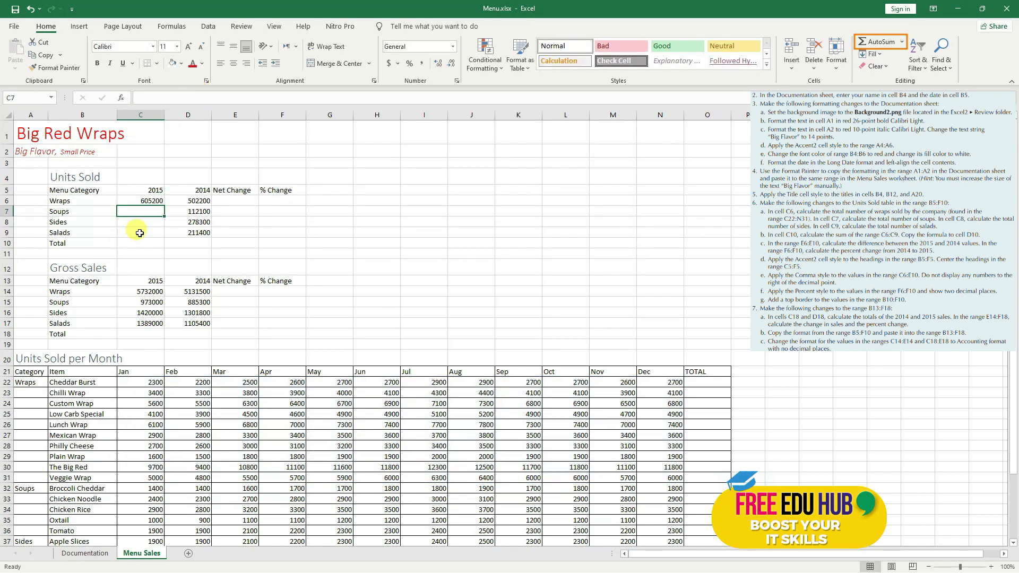
- Examine the wraps and soups rows of the monthly table to identify the source range for the soups total in cell C7
{"action": "left_click", "coordinate": [143, 200]}
{"action": "left_click_drag", "start_coordinate": [145, 392], "coordinate": [654, 482]}
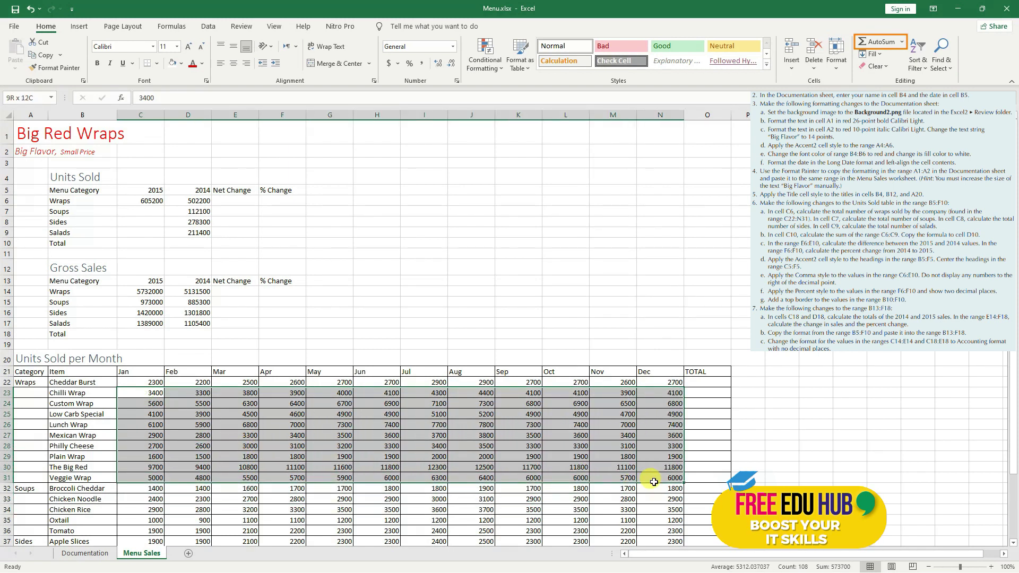
{"action": "left_click_drag", "start_coordinate": [654, 482], "coordinate": [655, 484]}
{"action": "left_click", "coordinate": [510, 444]}
{"action": "left_click", "coordinate": [133, 211]}
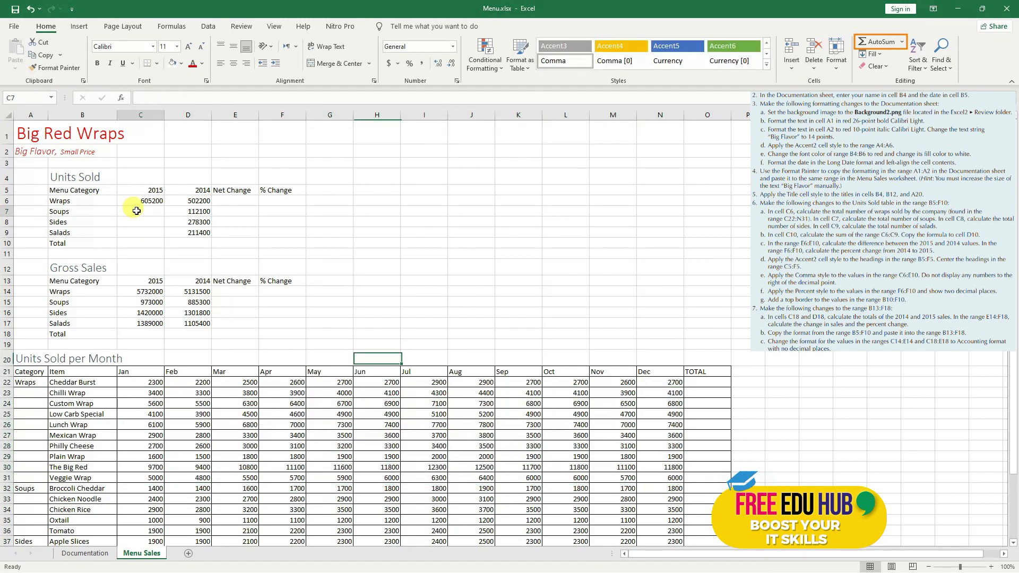
{"action": "scroll", "coordinate": [150, 257], "scroll_direction": "down", "scroll_amount": 3}
{"action": "left_click_drag", "start_coordinate": [154, 371], "coordinate": [651, 413]}
{"action": "scroll", "coordinate": [247, 423], "scroll_direction": "up", "scroll_amount": 3}
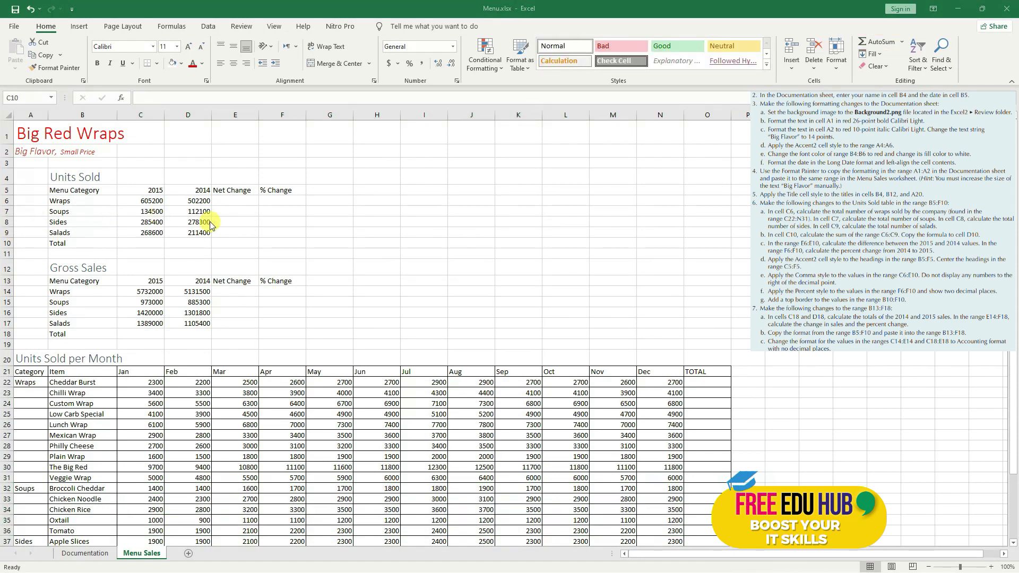
- Try to total the 2015 units sold in cell C10 with AutoSum, adjusting the summed range and leaving it at C5:C9
{"action": "left_click", "coordinate": [137, 242]}
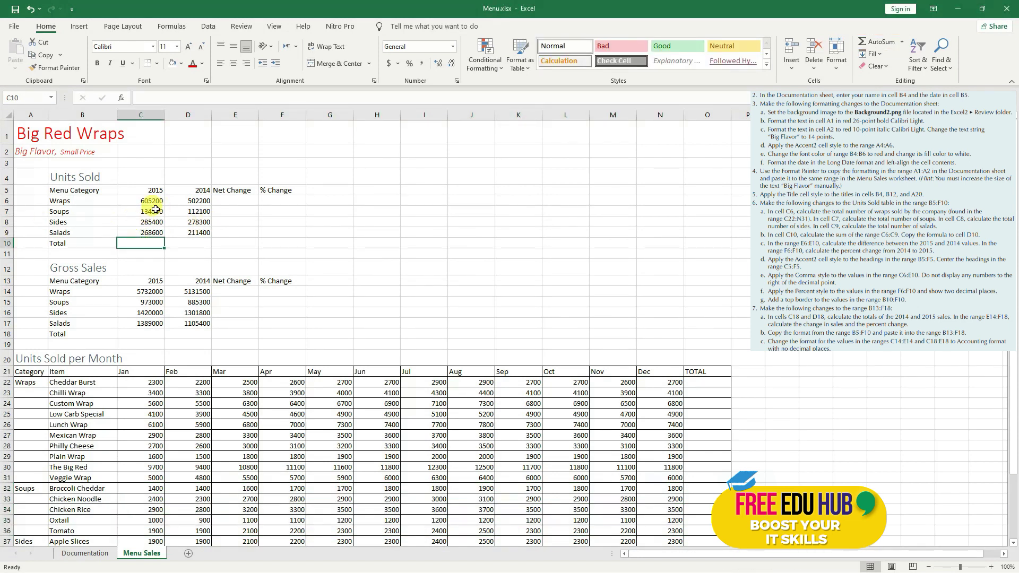
{"action": "left_click_drag", "start_coordinate": [153, 201], "coordinate": [151, 233]}
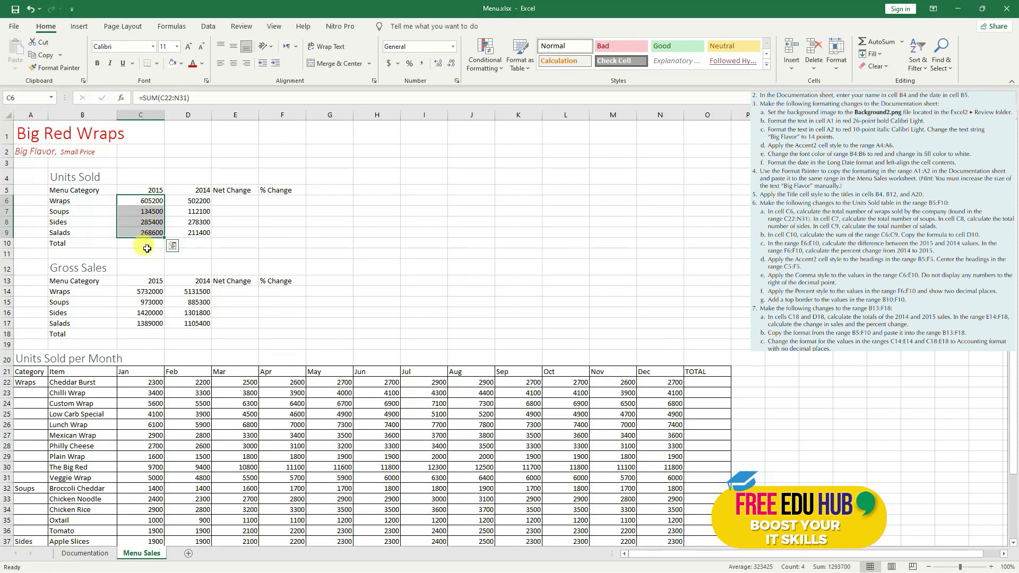
{"action": "left_click", "coordinate": [134, 243]}
{"action": "left_click_drag", "start_coordinate": [146, 201], "coordinate": [143, 233]}
{"action": "left_click", "coordinate": [141, 245]}
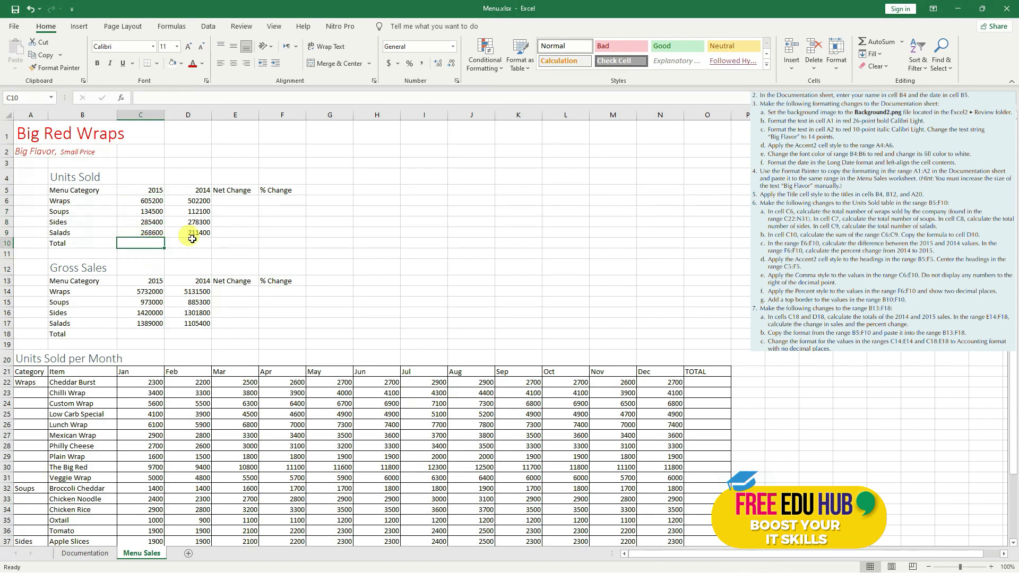
{"action": "left_click", "coordinate": [875, 42]}
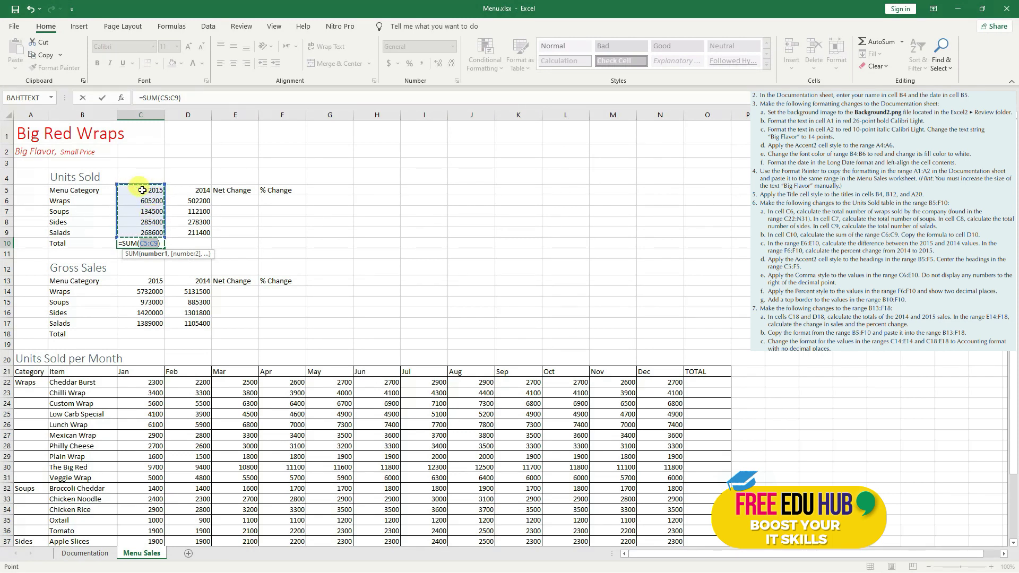
{"action": "left_click_drag", "start_coordinate": [164, 185], "coordinate": [163, 189]}
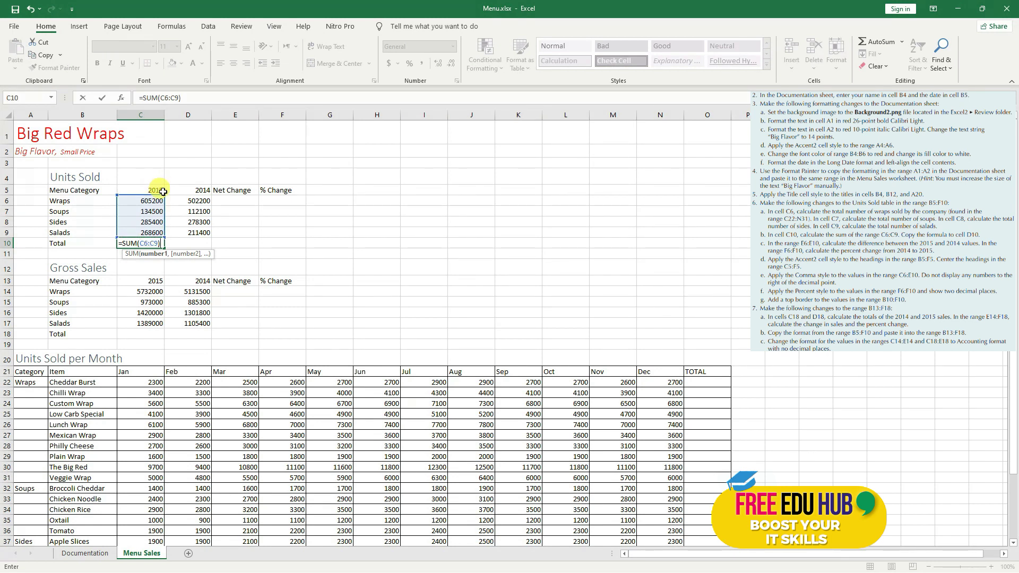
{"action": "left_click_drag", "start_coordinate": [164, 189], "coordinate": [159, 182]}
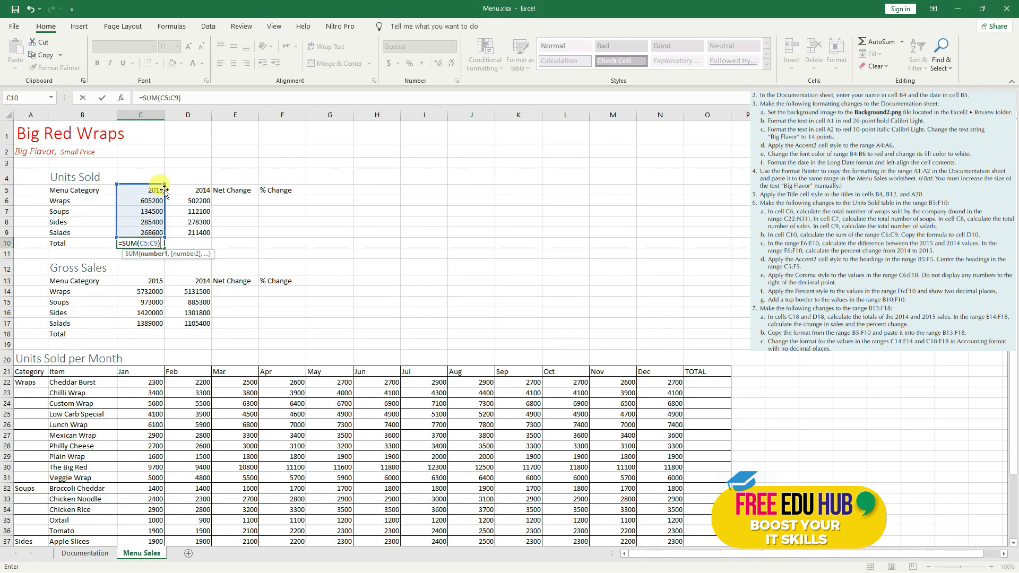
{"action": "left_click", "coordinate": [165, 96]}
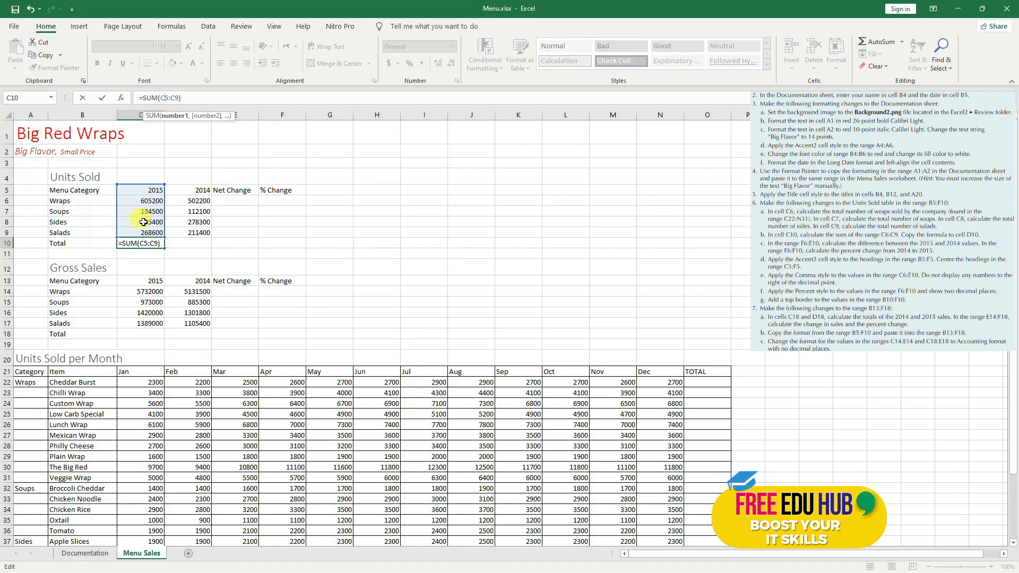
{"action": "left_click_drag", "start_coordinate": [152, 198], "coordinate": [154, 236]}
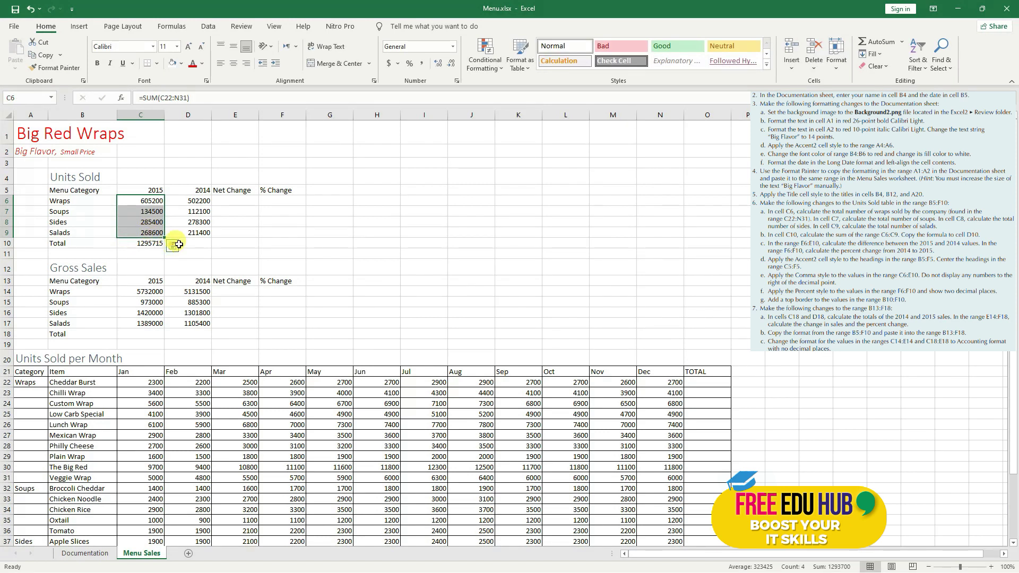
- Clear cell C10 and total the 2015 units sold there with AutoSum over range C6:C9
{"action": "left_click", "coordinate": [146, 244]}
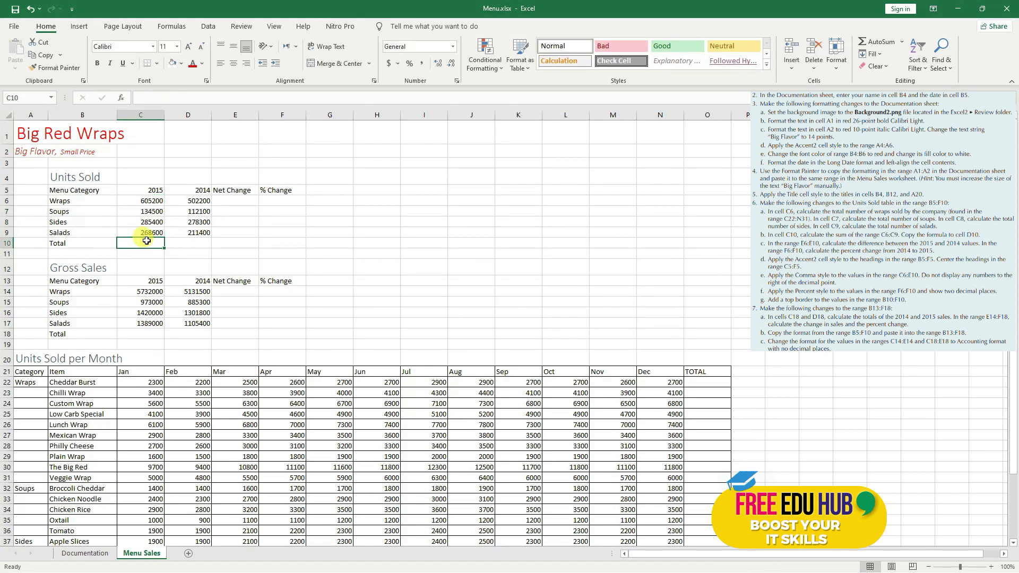
{"action": "left_click", "coordinate": [870, 46]}
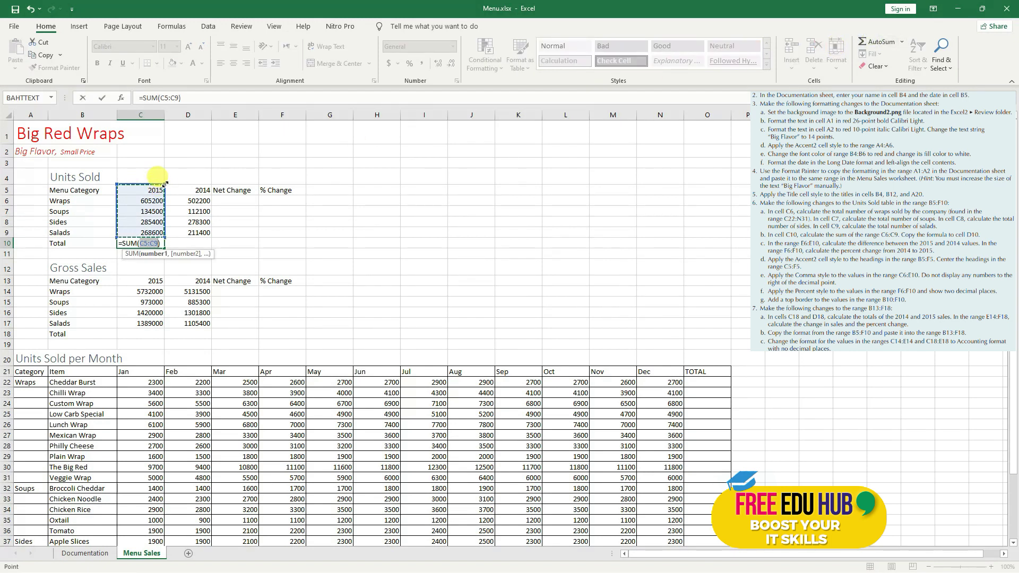
{"action": "left_click_drag", "start_coordinate": [154, 201], "coordinate": [134, 229]}
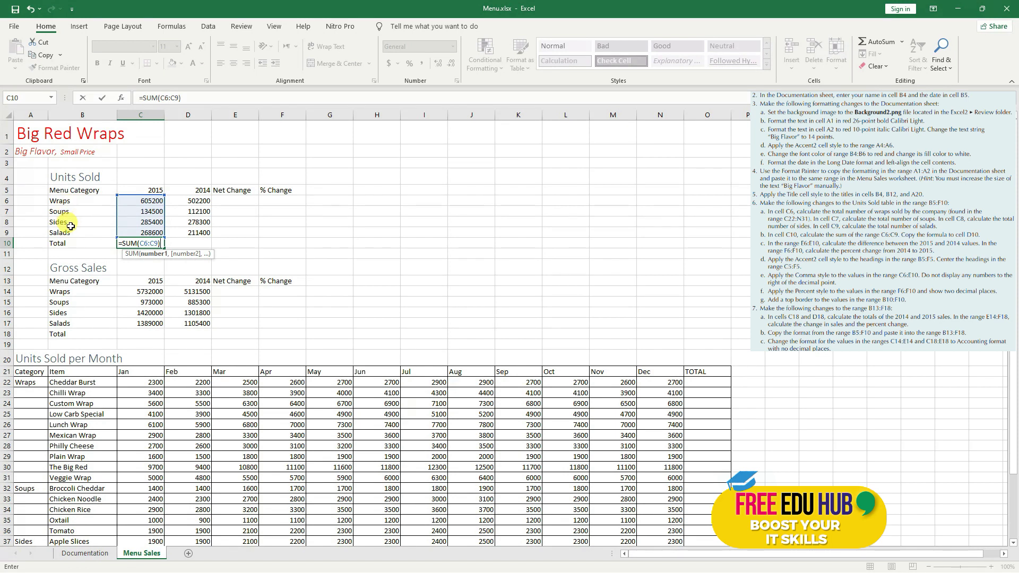
{"action": "key", "text": "Return"}
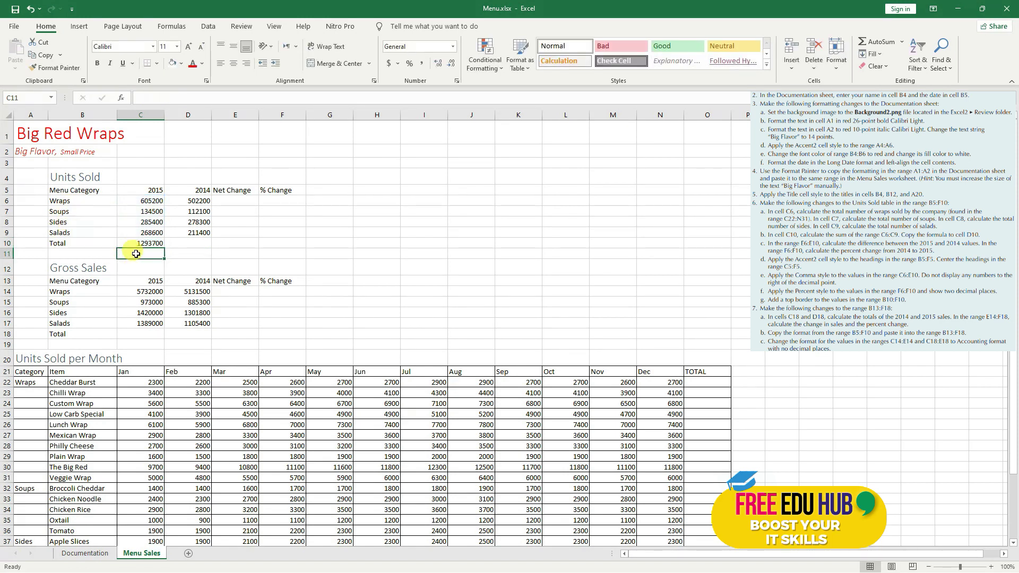
- Copy the 2015 total formula from cell C10 across to D10 to total the 2014 units sold
{"action": "left_click", "coordinate": [143, 242]}
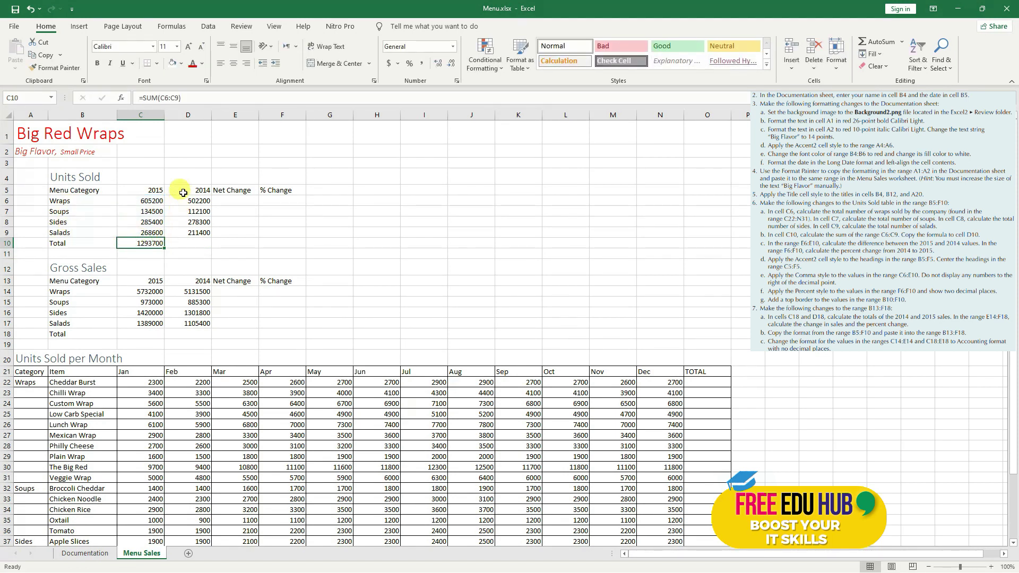
{"action": "left_click_drag", "start_coordinate": [191, 204], "coordinate": [191, 233]}
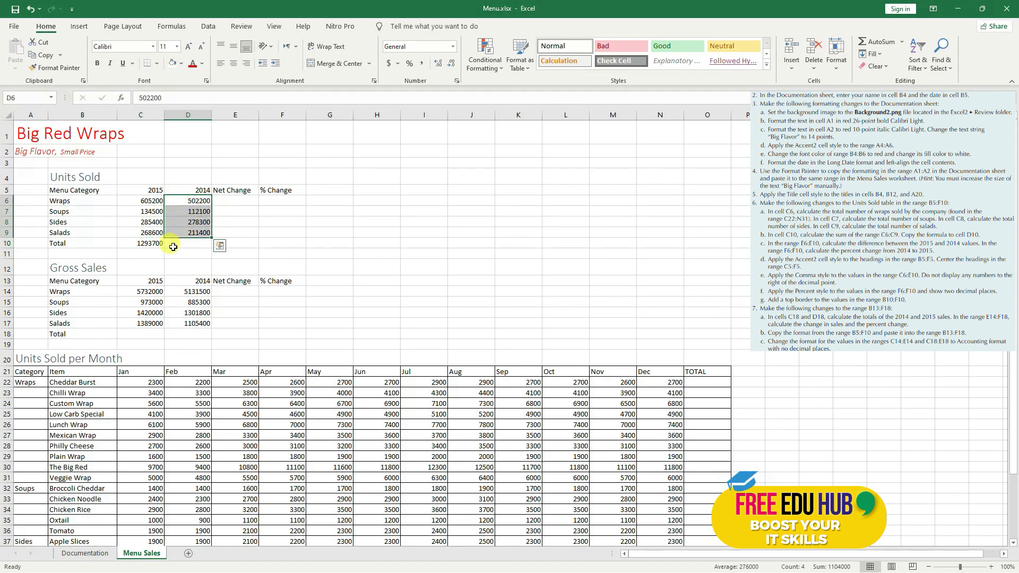
{"action": "left_click", "coordinate": [190, 243]}
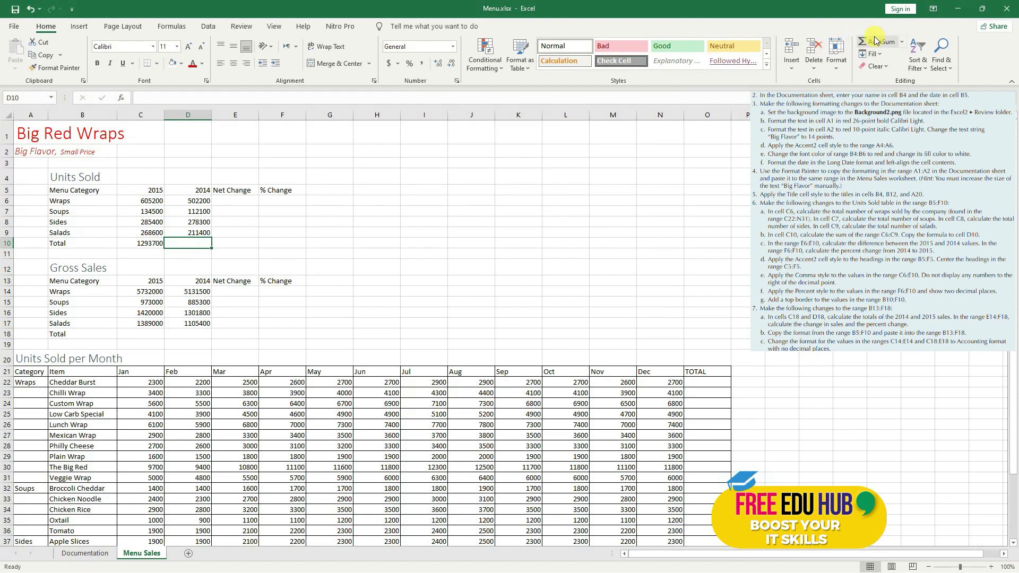
{"action": "key", "text": "Left"}
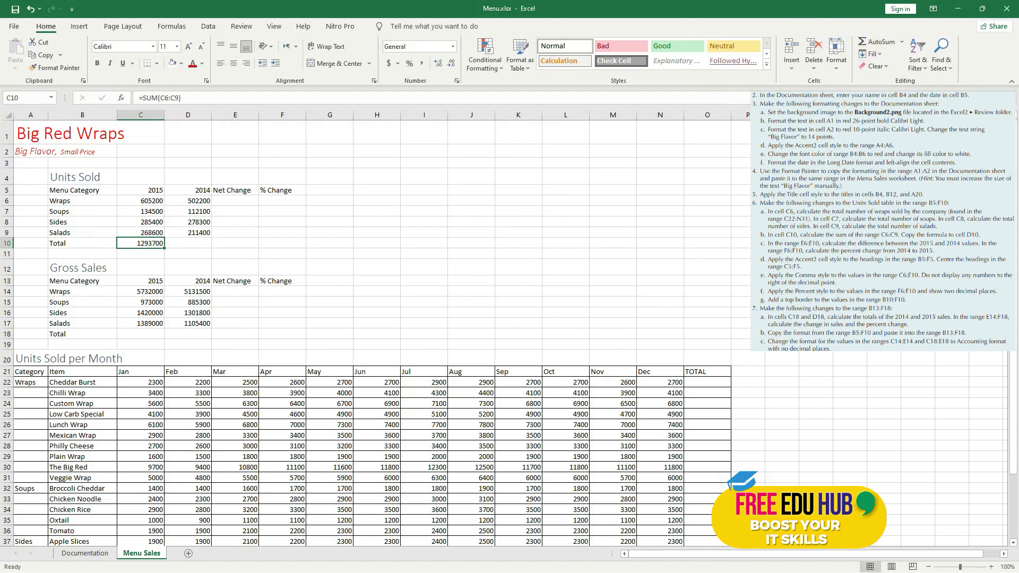
{"action": "left_click", "coordinate": [160, 245]}
{"action": "left_click_drag", "start_coordinate": [164, 248], "coordinate": [213, 250]}
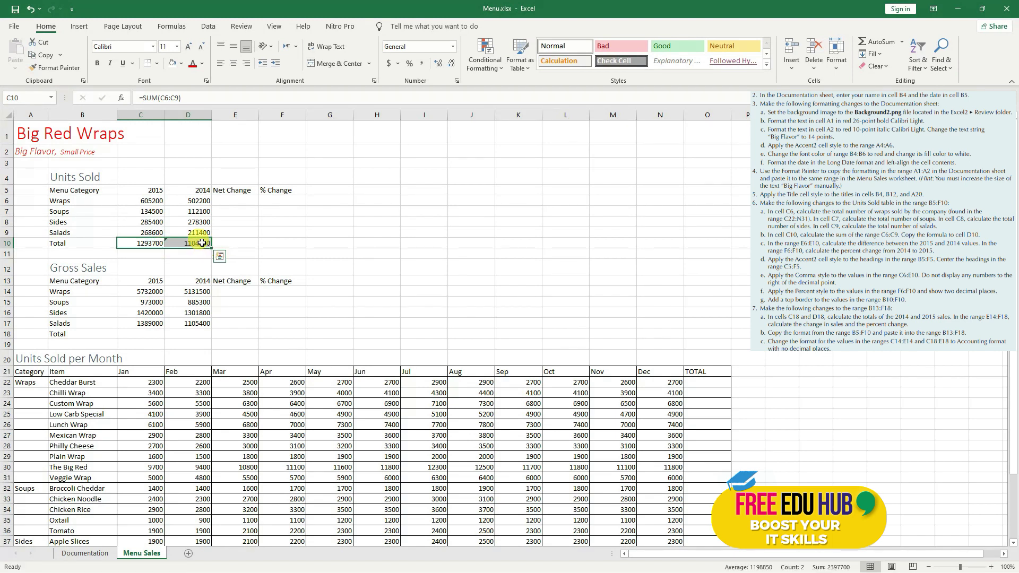
- Check the copied formula in cell D10 against the values in D6:D9 and the status bar's sum for that range
{"action": "left_click", "coordinate": [200, 244]}
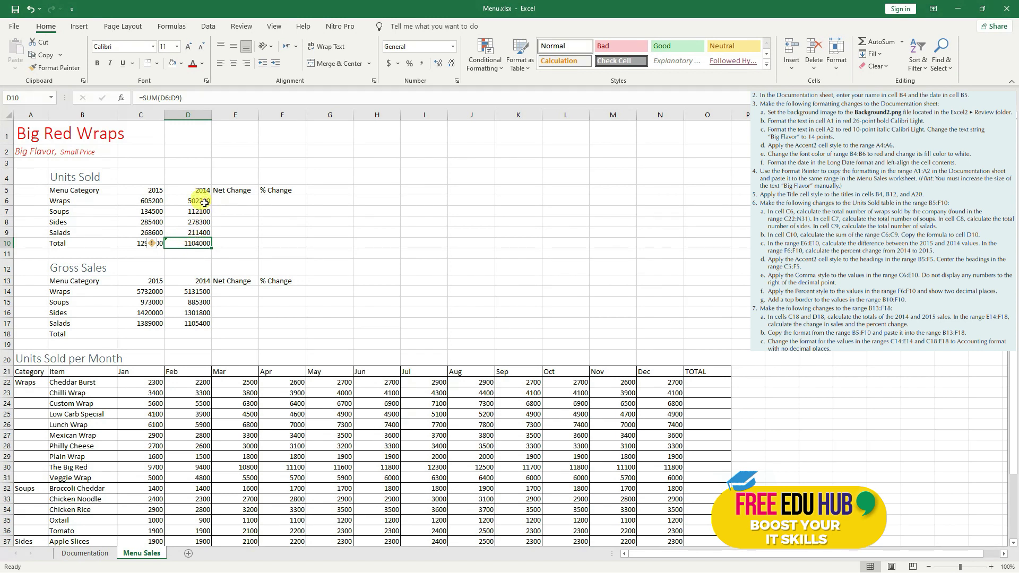
{"action": "left_click_drag", "start_coordinate": [205, 201], "coordinate": [201, 233]}
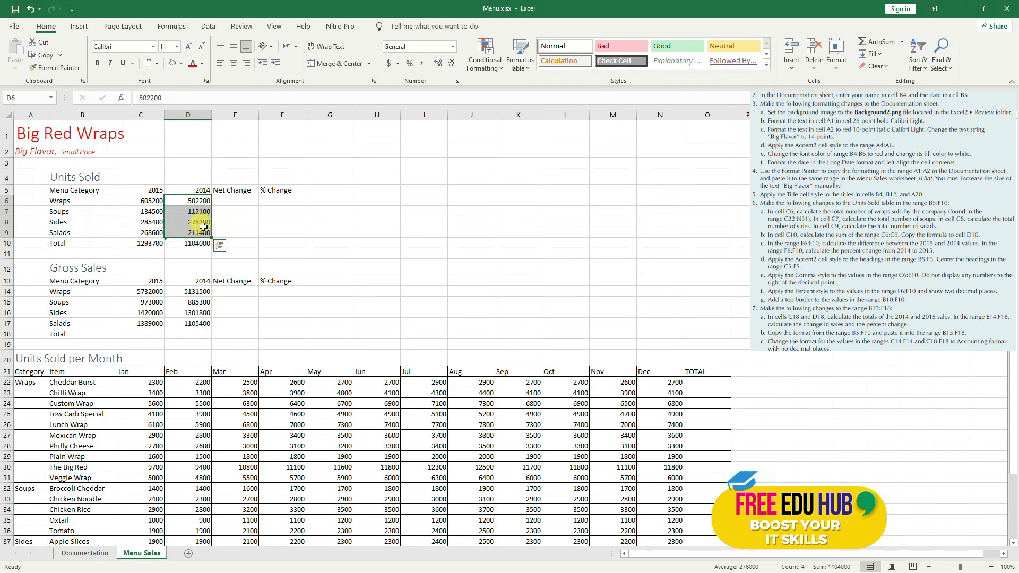
{"action": "left_click", "coordinate": [190, 246]}
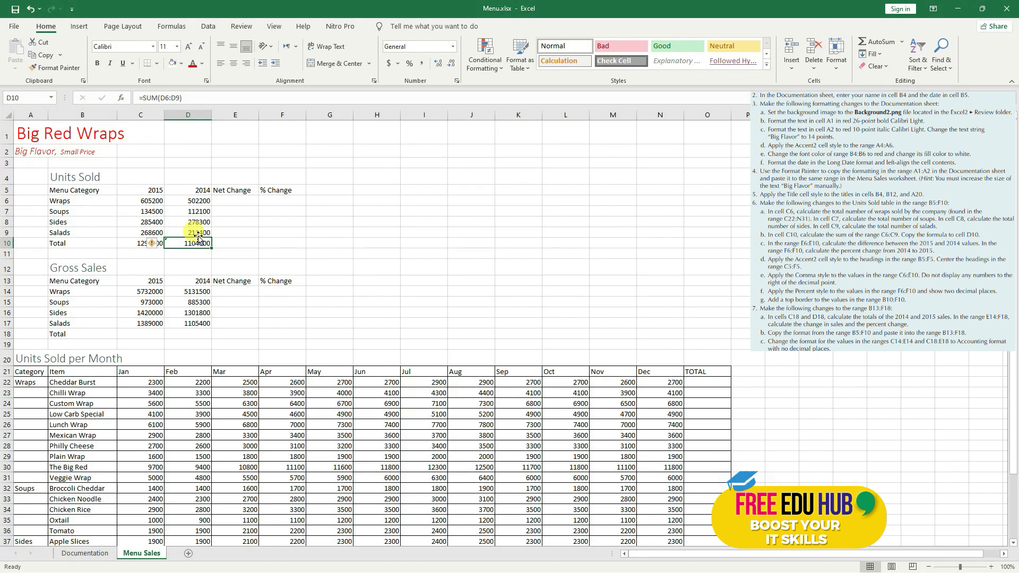
{"action": "left_click", "coordinate": [206, 98]}
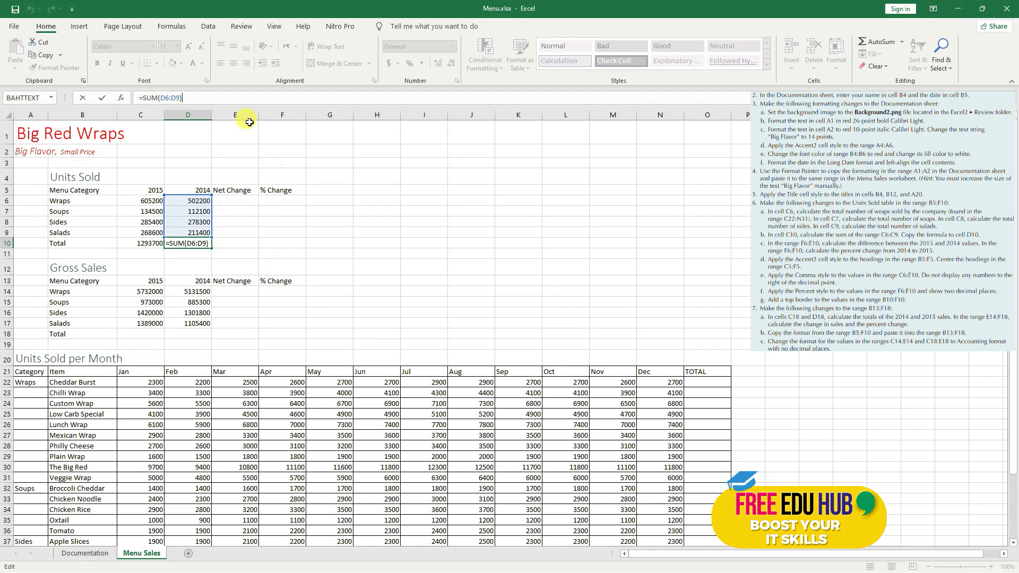
{"action": "key", "text": "Return"}
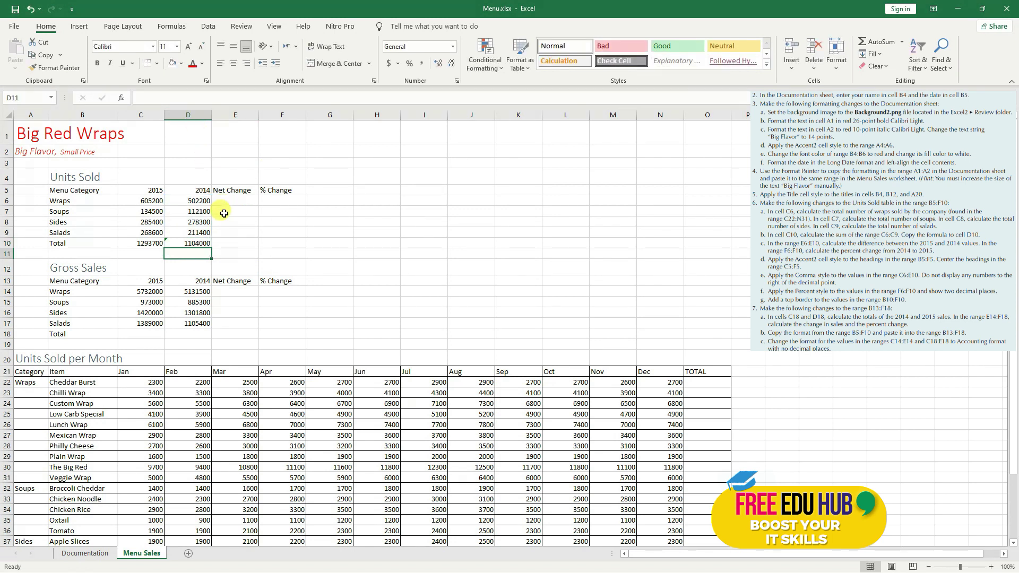
{"action": "left_click", "coordinate": [191, 245]}
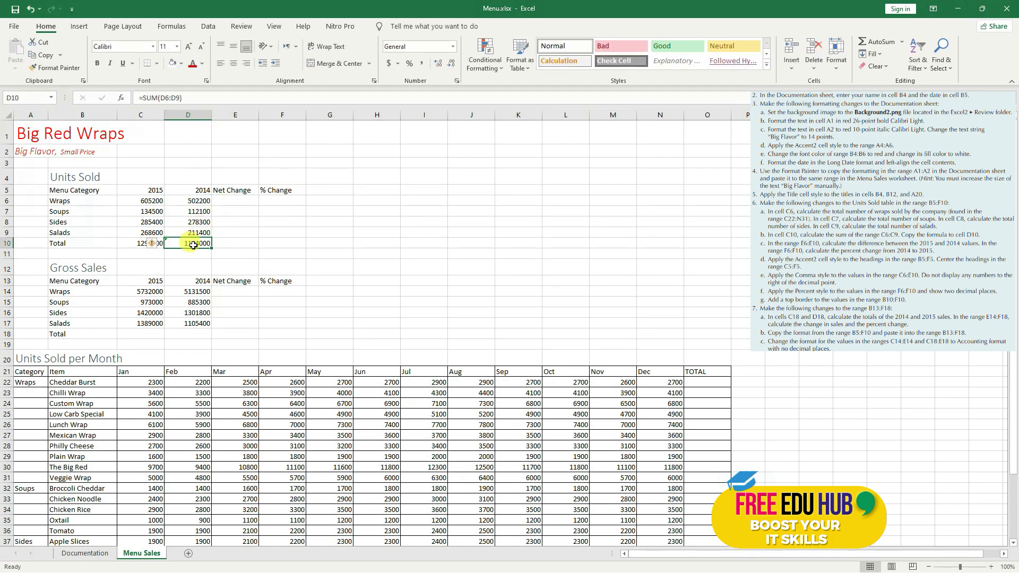
{"action": "left_click_drag", "start_coordinate": [193, 202], "coordinate": [189, 232]}
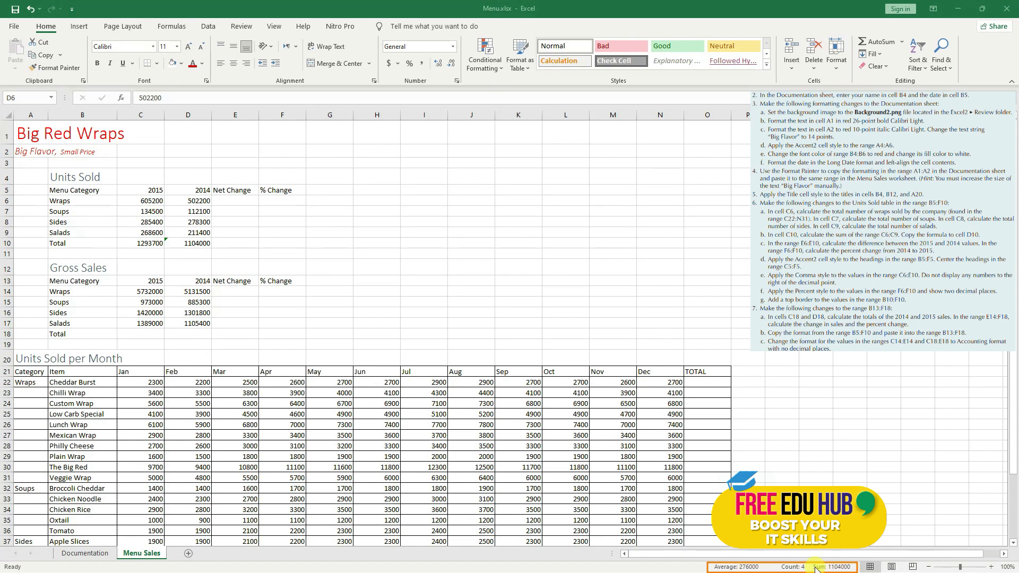
{"action": "left_click", "coordinate": [204, 208]}
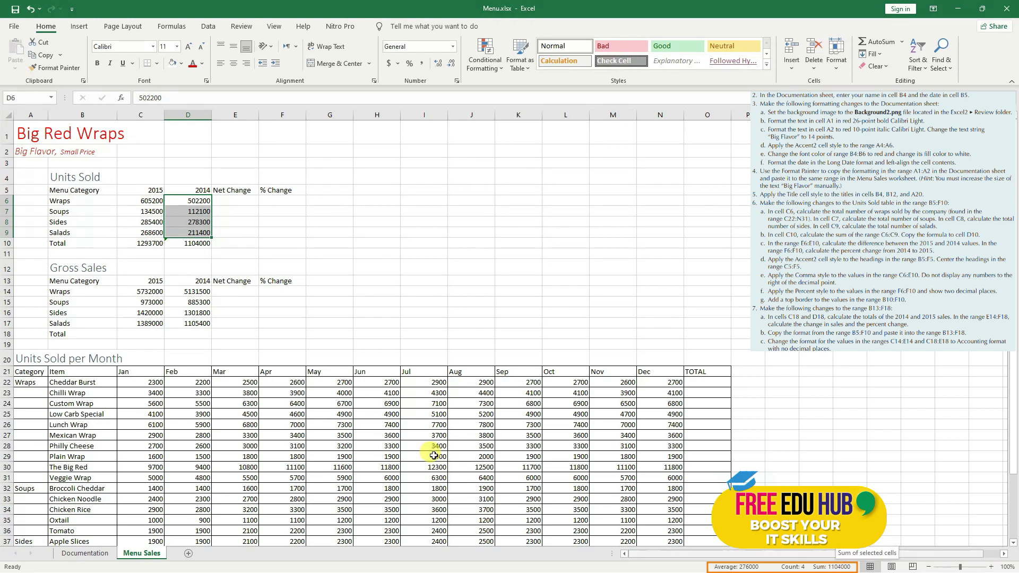
{"action": "left_click", "coordinate": [186, 244]}
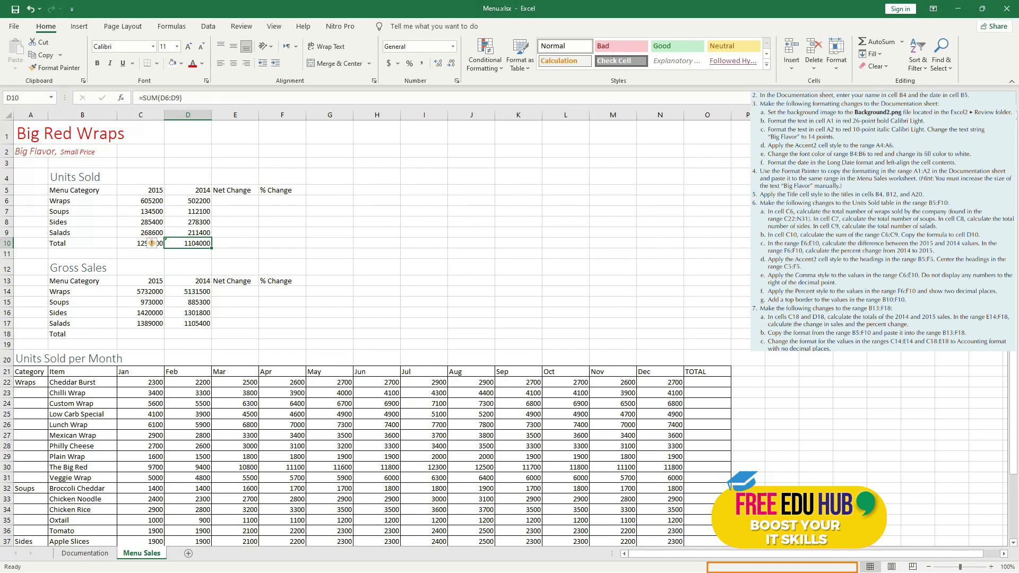
- Calculate the wraps' net change in cell E6 with the formula =C6-D6, subtracting the 2014 units from the 2015 units
{"action": "left_click", "coordinate": [233, 203]}
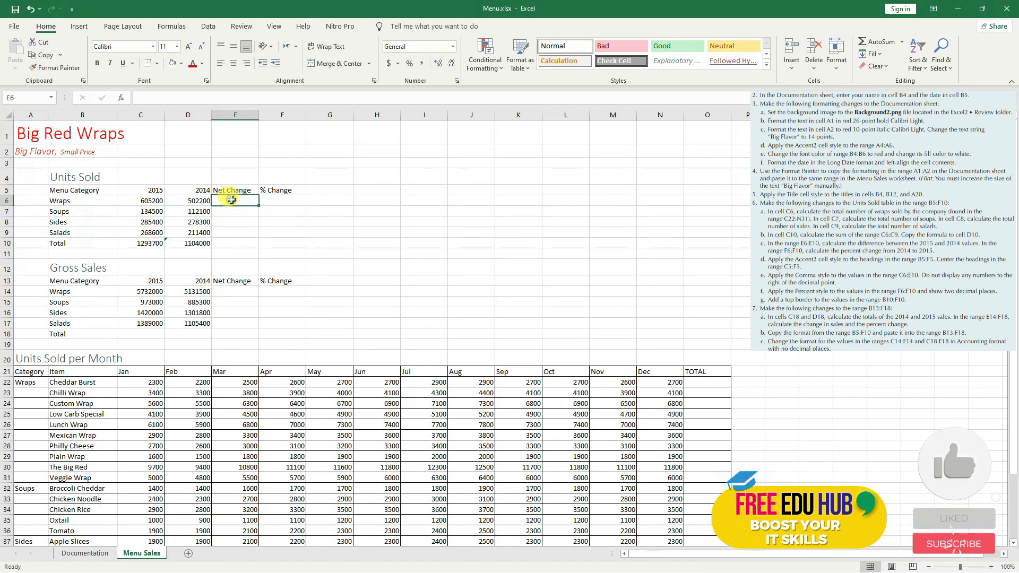
{"action": "left_click_drag", "start_coordinate": [231, 201], "coordinate": [223, 233]}
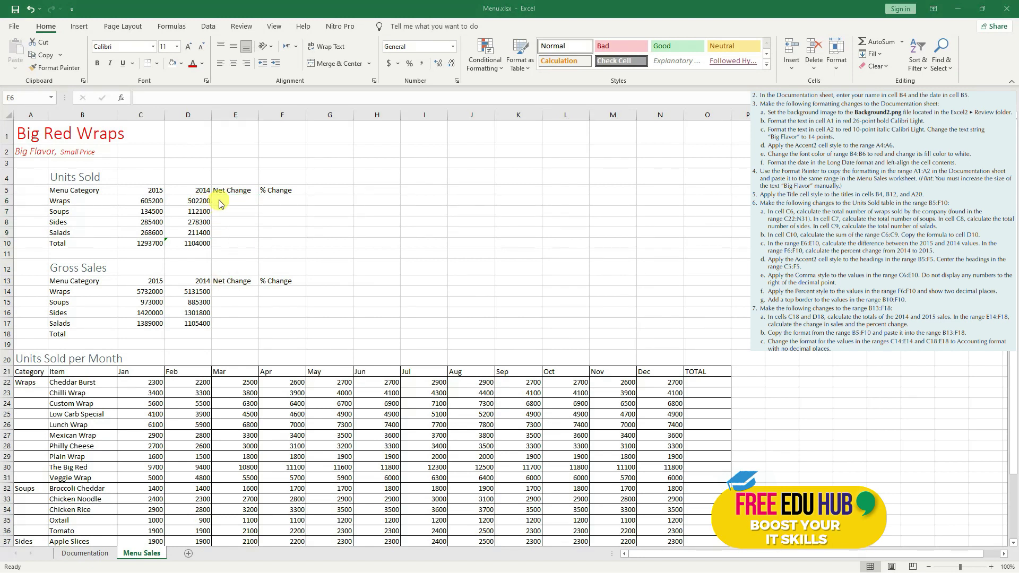
{"action": "left_click", "coordinate": [219, 200]}
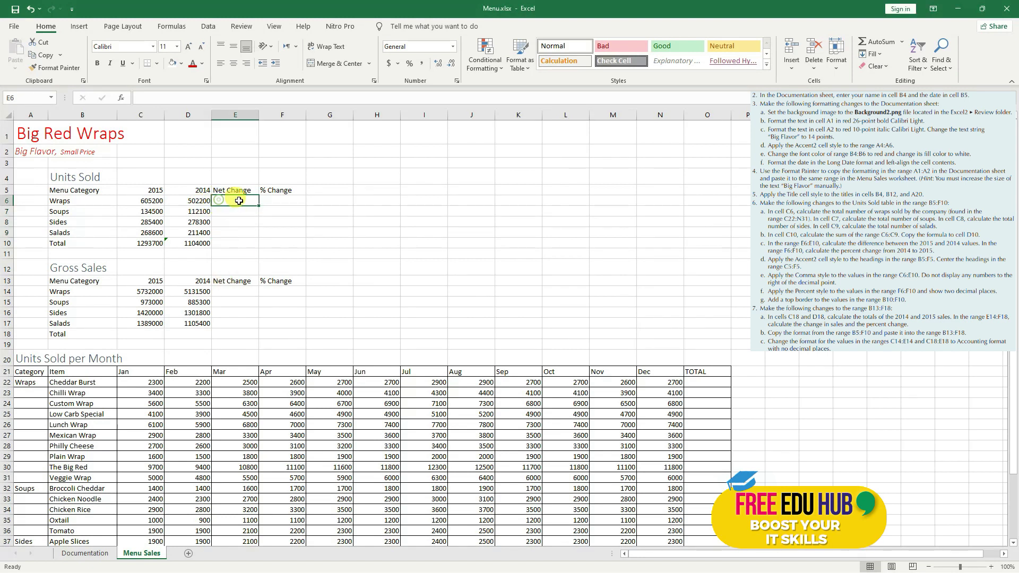
{"action": "left_click", "coordinate": [146, 201]}
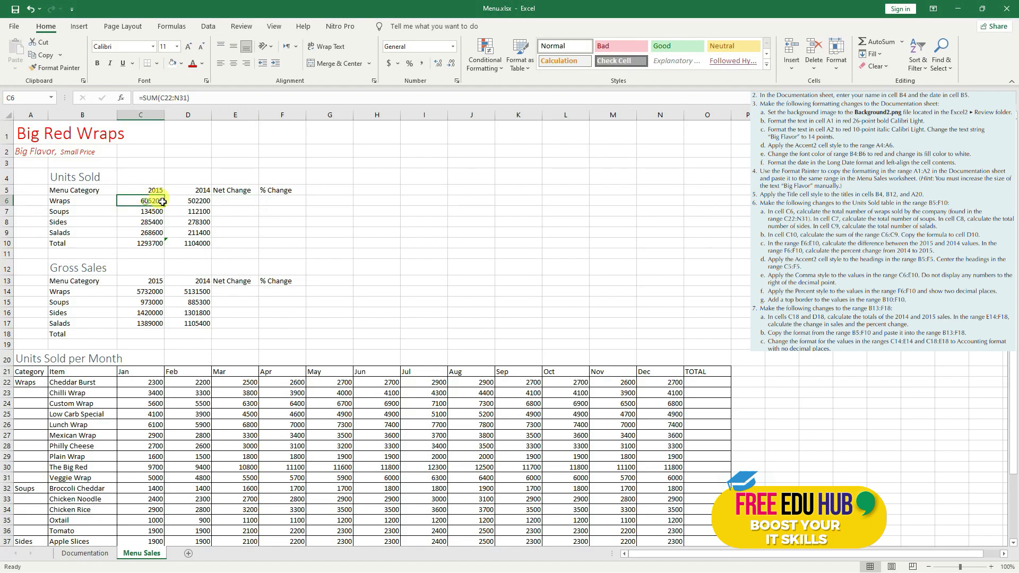
{"action": "left_click", "coordinate": [202, 201]}
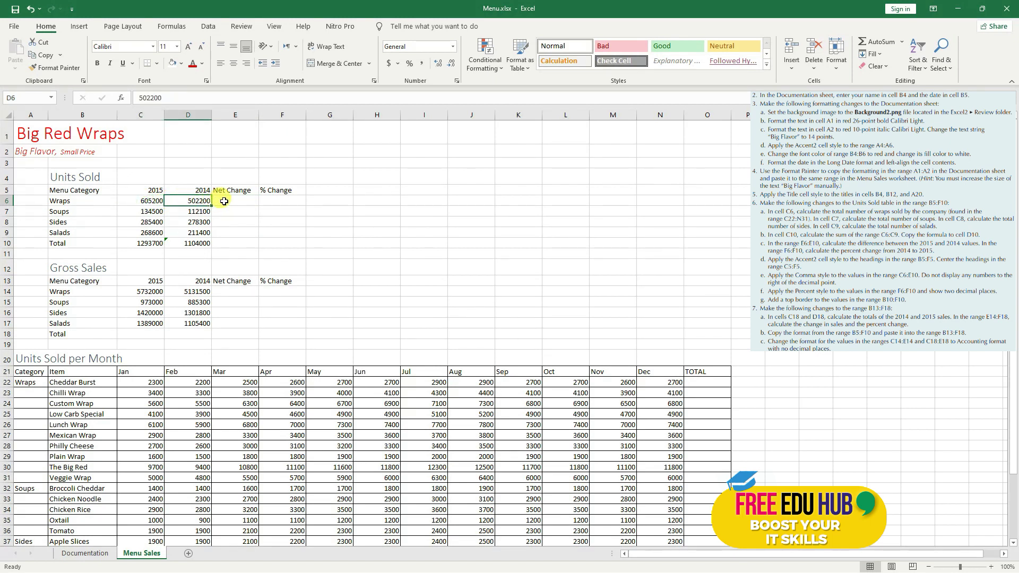
{"action": "left_click", "coordinate": [228, 199]}
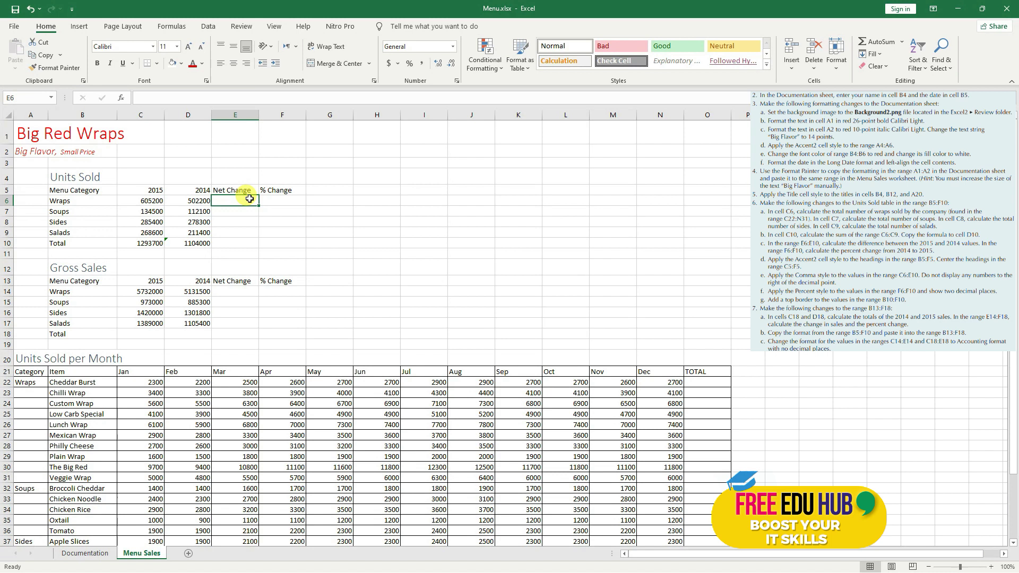
{"action": "type", "text": "="}
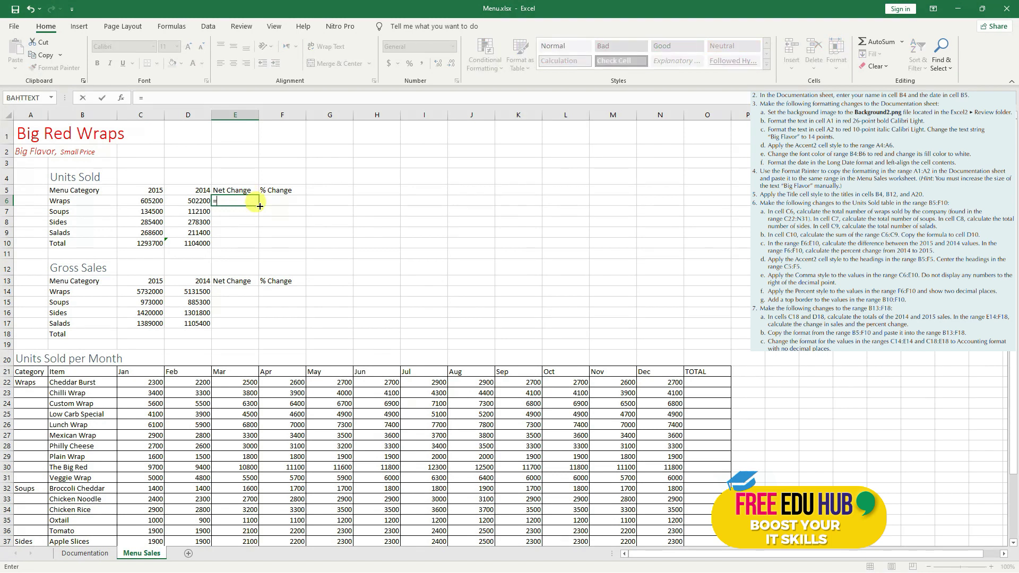
{"action": "left_click", "coordinate": [145, 202]}
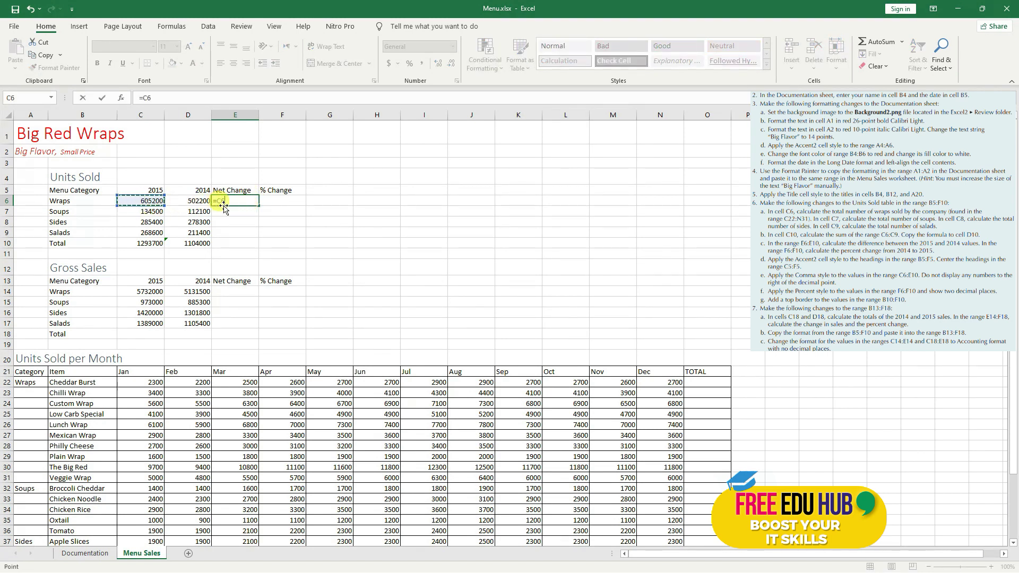
{"action": "type", "text": "-"}
{"action": "left_click", "coordinate": [199, 202]}
{"action": "key", "text": "Return"}
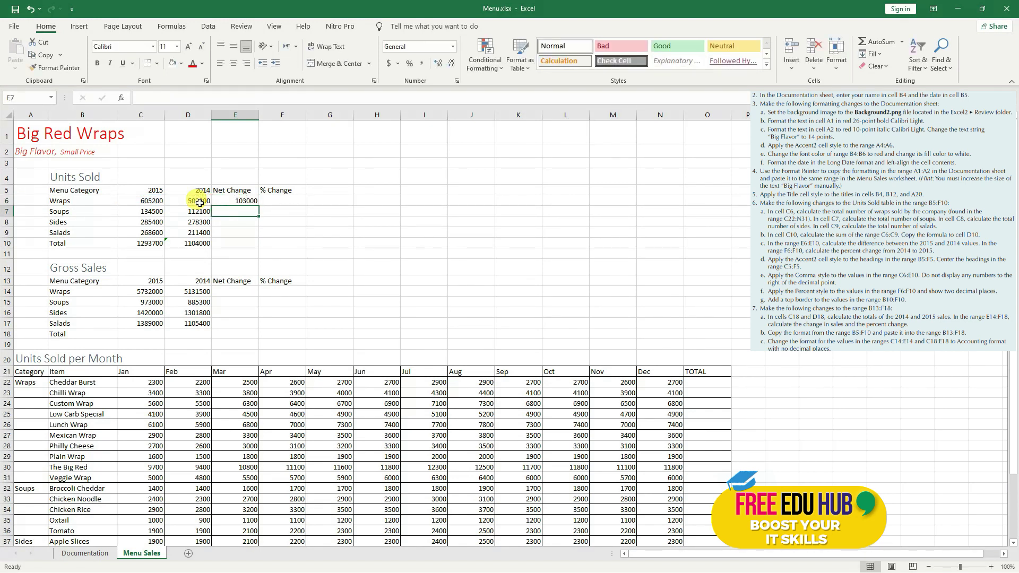
- Copy the net change formula from cell E6 down through E10 in the Units Sold table
{"action": "left_click", "coordinate": [236, 201]}
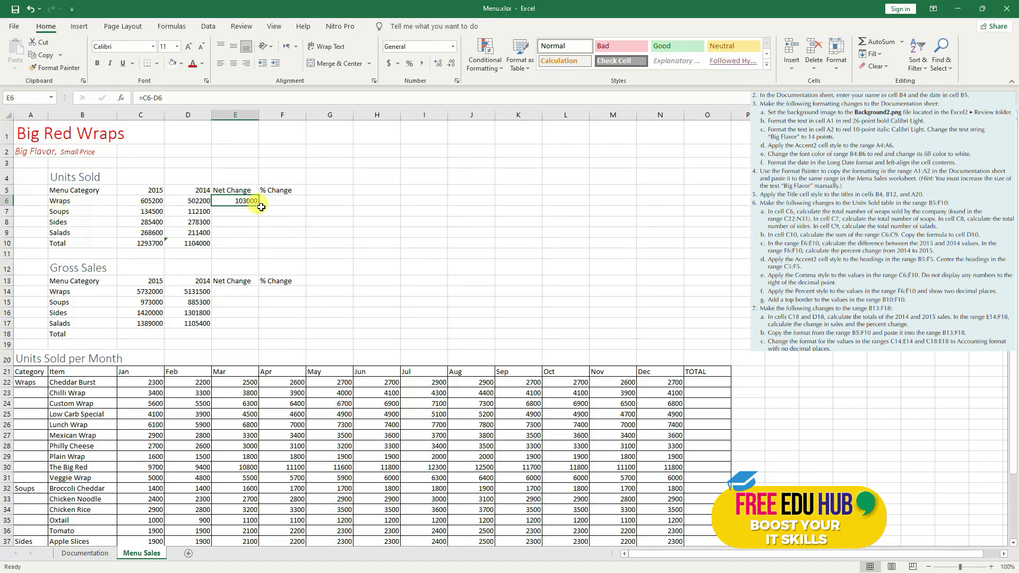
{"action": "left_click_drag", "start_coordinate": [261, 206], "coordinate": [256, 245]}
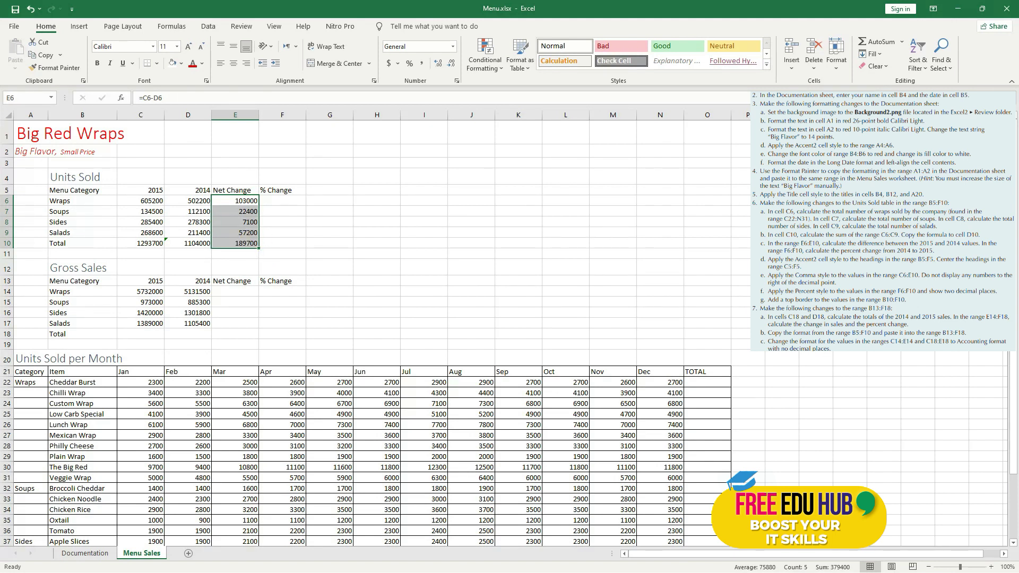
{"action": "left_click", "coordinate": [335, 258]}
- Try calculating the wraps' percent change in cell F6 with =E6/D6, and undo the entry
{"action": "left_click", "coordinate": [279, 202]}
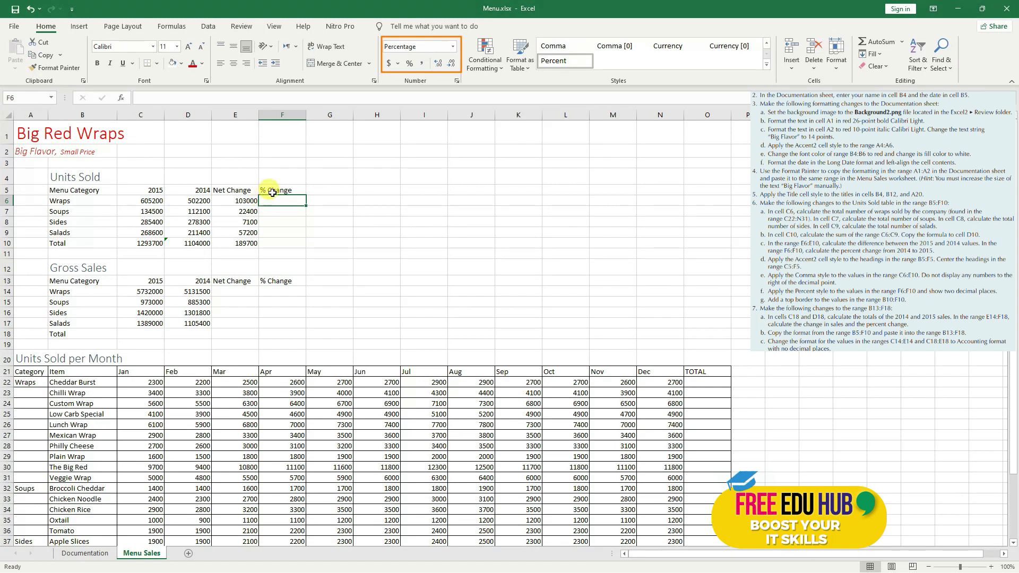
{"action": "left_click", "coordinate": [273, 220]}
{"action": "left_click", "coordinate": [276, 200]}
{"action": "type", "text": "="}
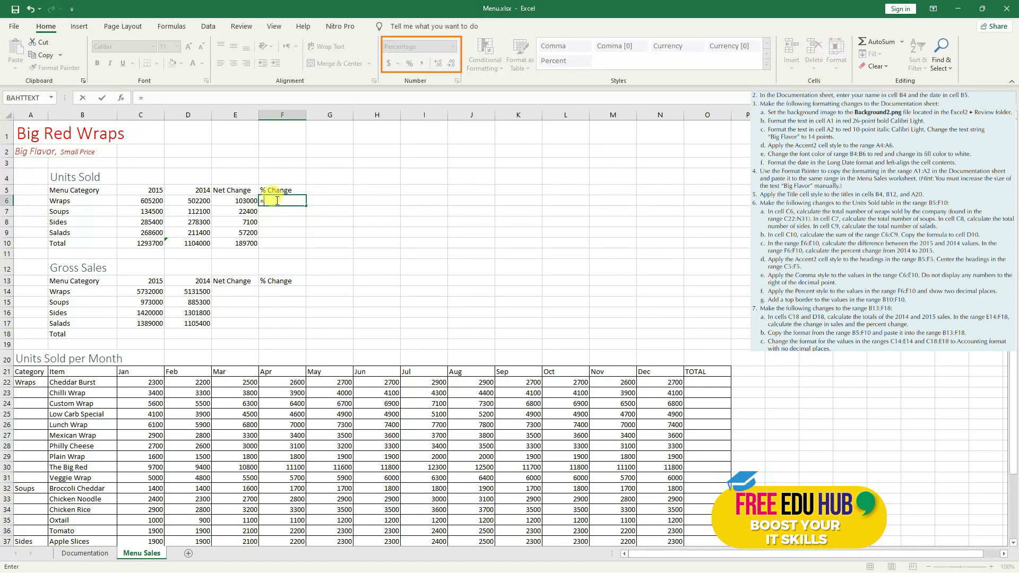
{"action": "left_click", "coordinate": [244, 201]}
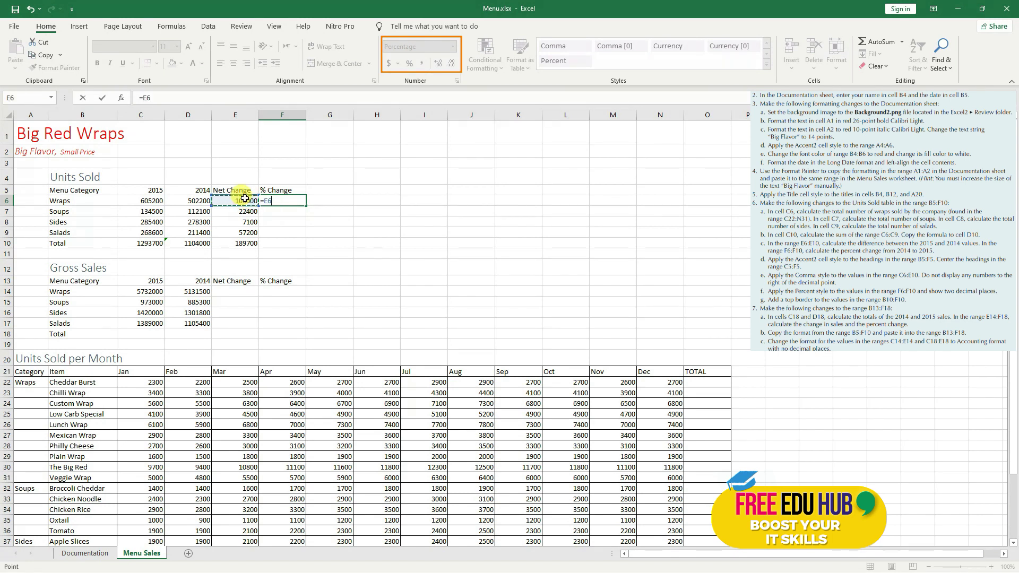
{"action": "type", "text": "/"}
{"action": "left_click", "coordinate": [194, 202]}
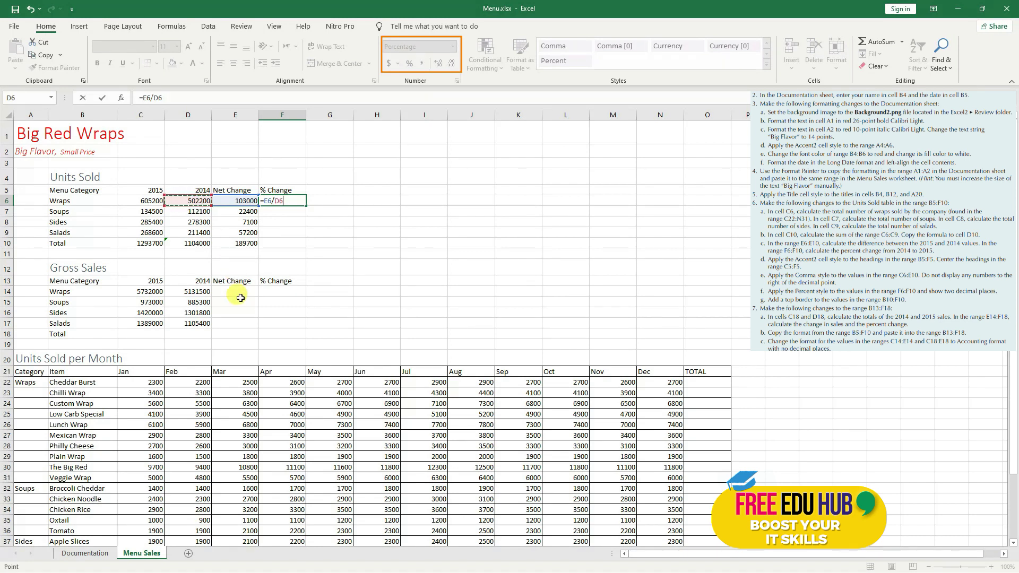
{"action": "key", "text": "Return"}
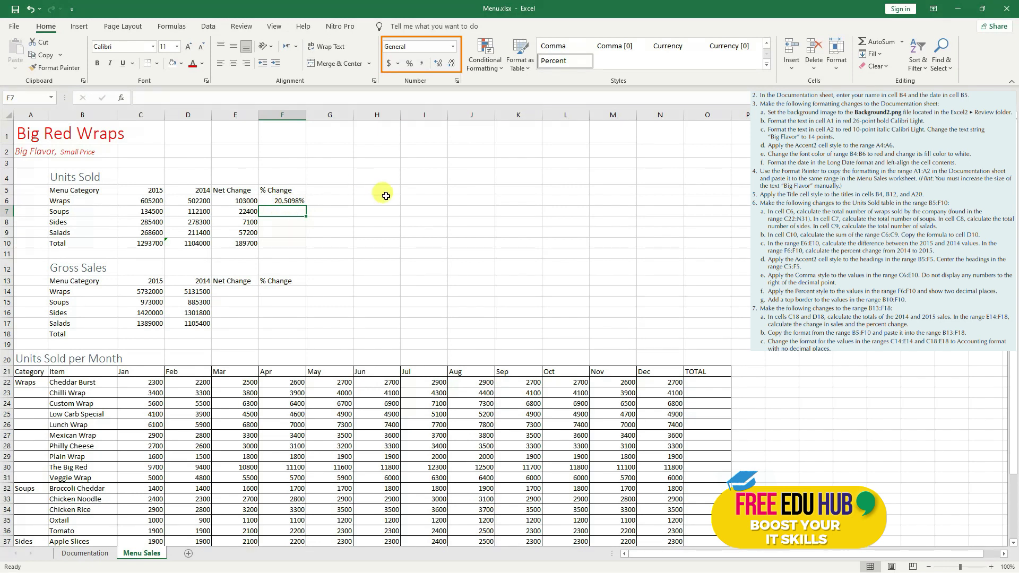
{"action": "key", "text": "ctrl+z"}
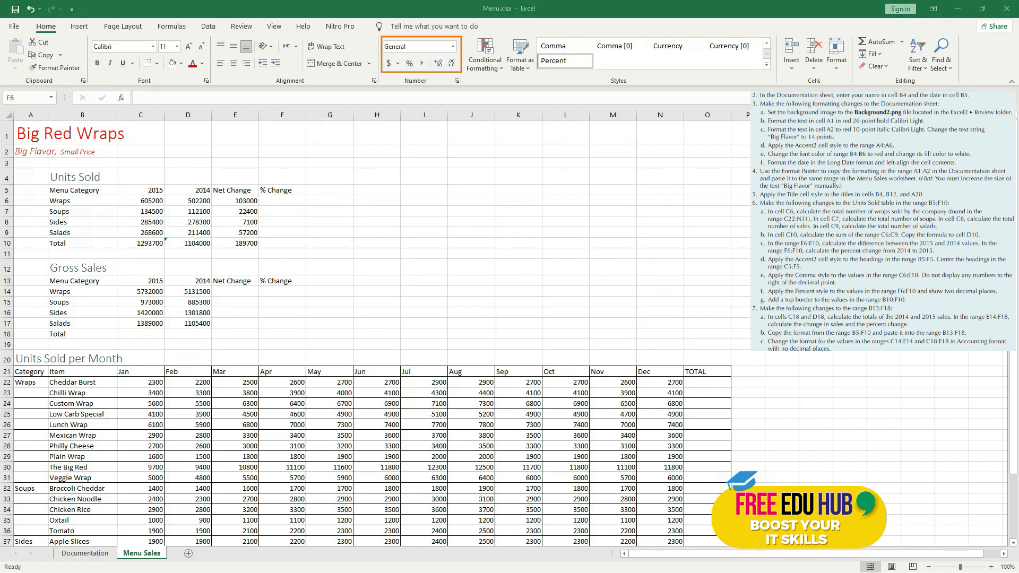
- Calculate the wraps' percent change in cell F6 with the formula =E6/D6, dividing the net change by the 2014 units
{"action": "left_click", "coordinate": [268, 204]}
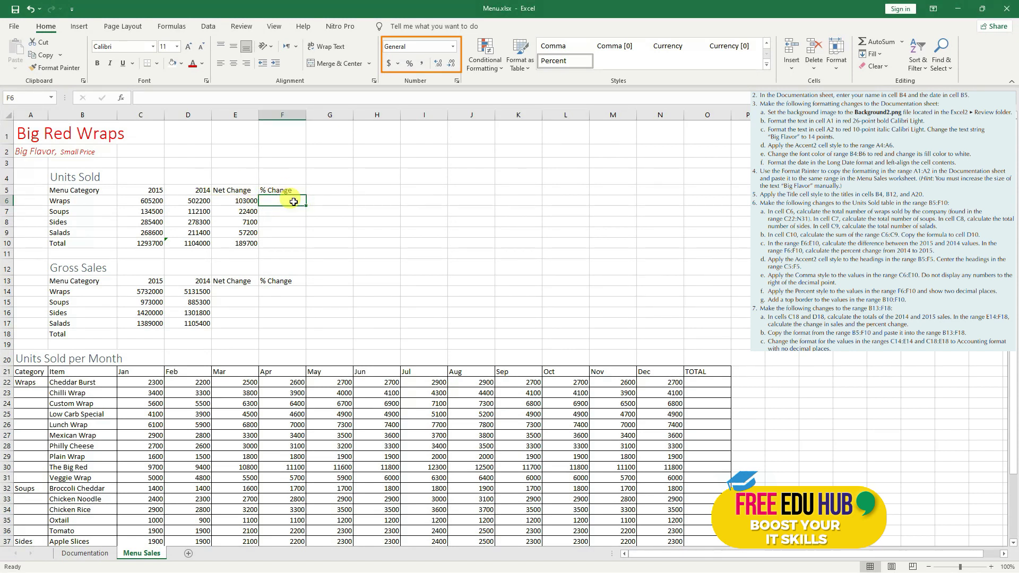
{"action": "type", "text": "="}
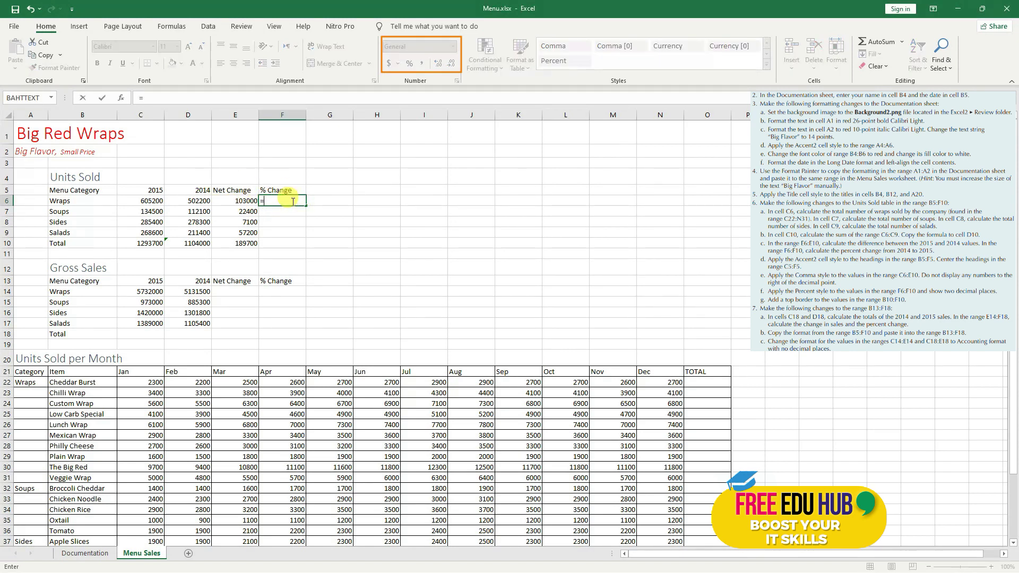
{"action": "left_click", "coordinate": [240, 201]}
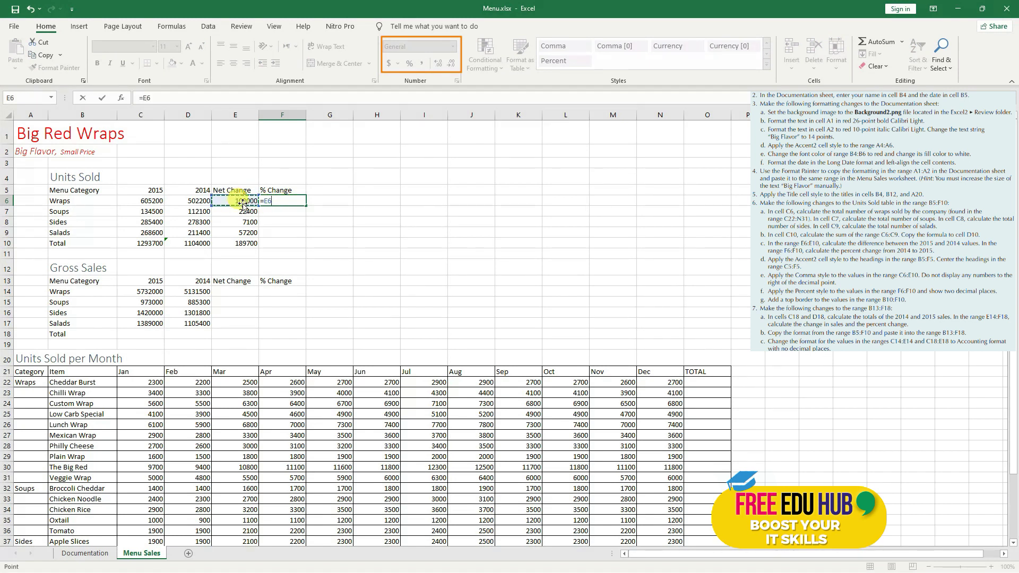
{"action": "type", "text": "/"}
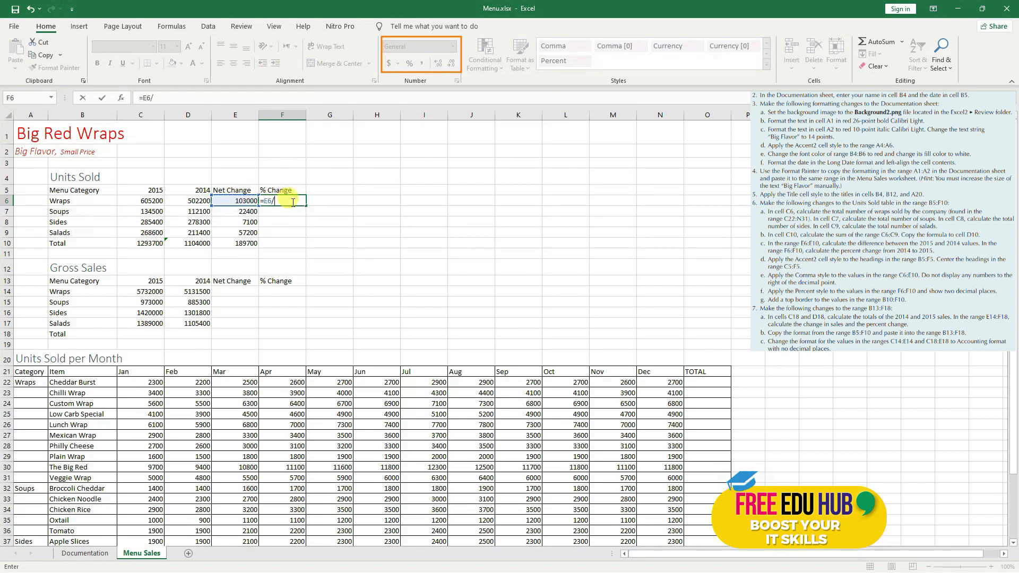
{"action": "left_click", "coordinate": [193, 201]}
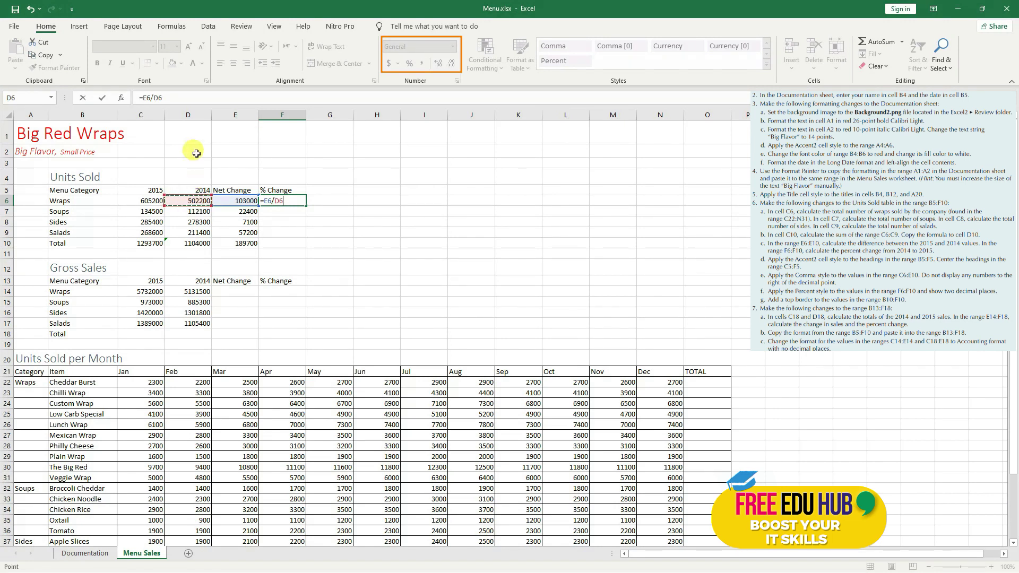
{"action": "left_click", "coordinate": [171, 99]}
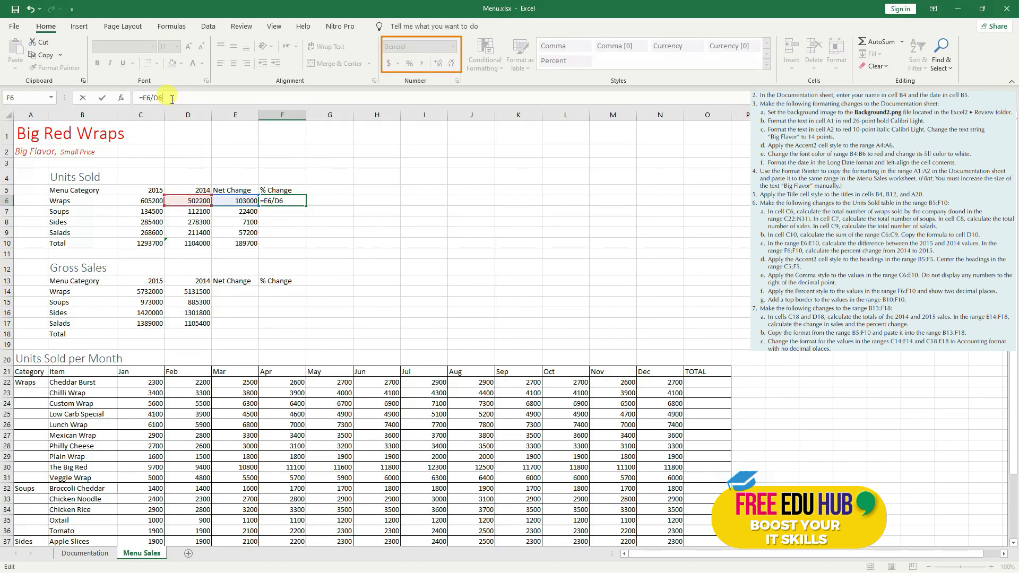
{"action": "key", "text": "Return"}
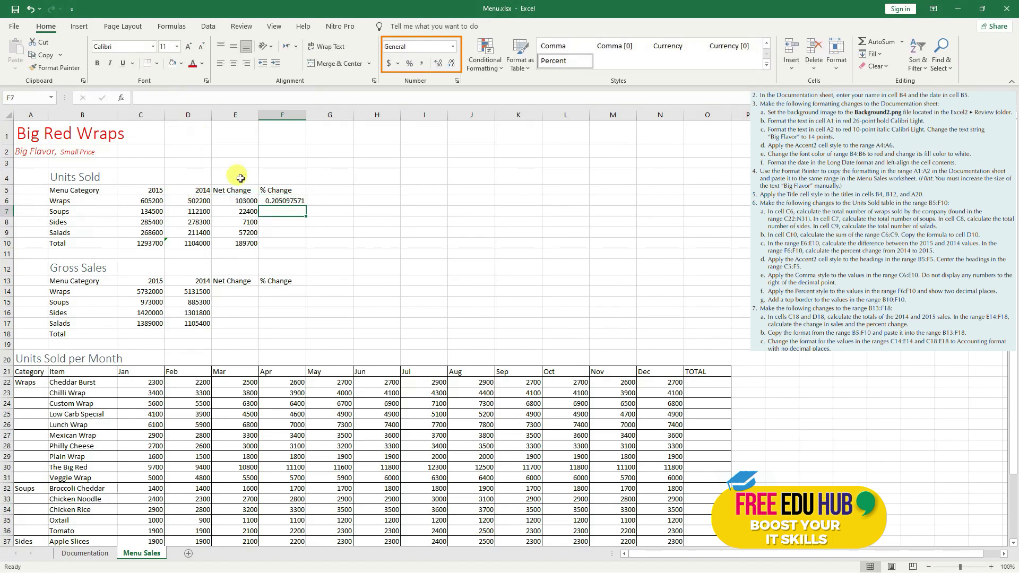
- Format cell F6 in Percent style with two decimal places and copy its formula down through F10
{"action": "left_click", "coordinate": [288, 200]}
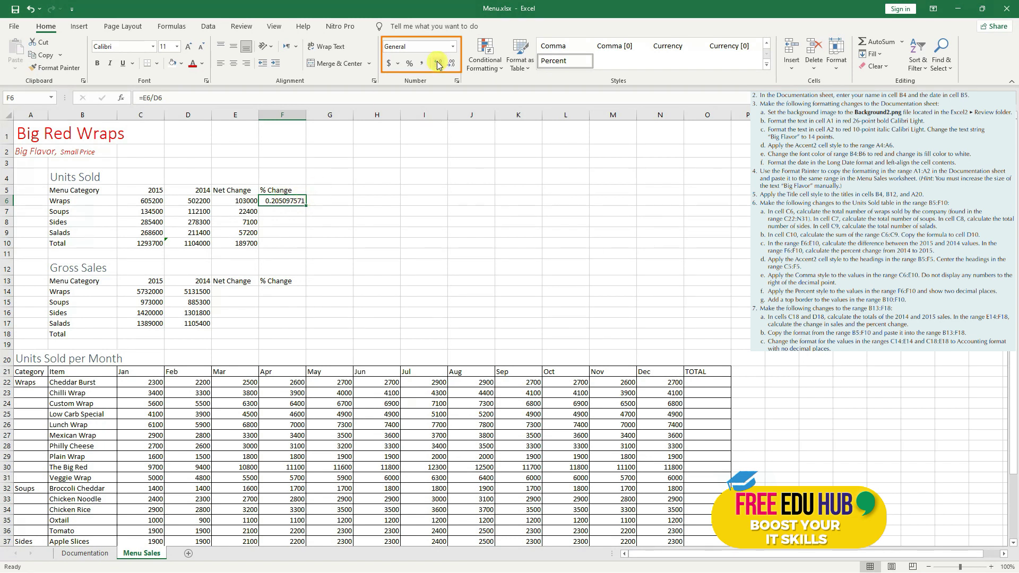
{"action": "left_click", "coordinate": [409, 65]}
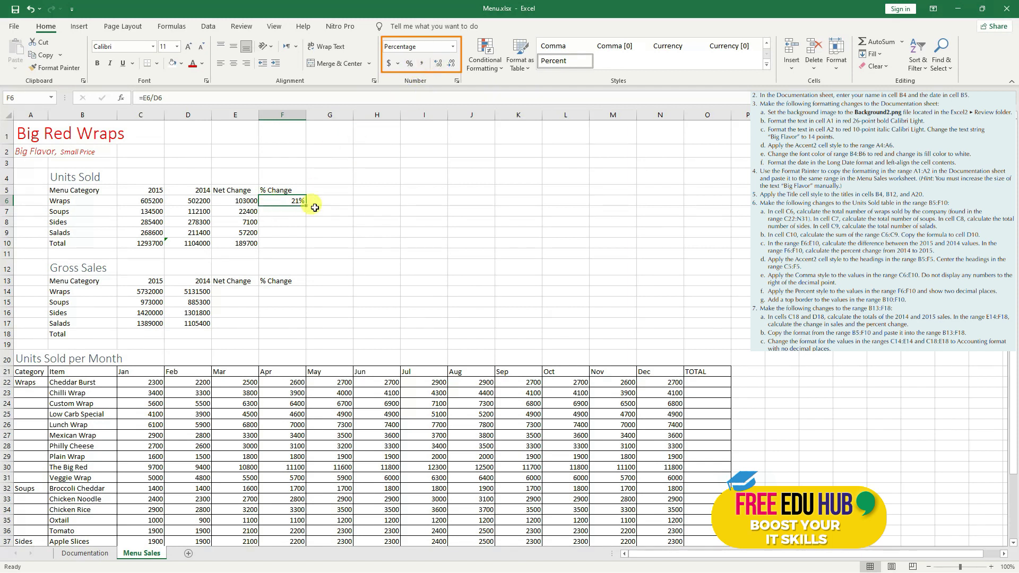
{"action": "left_click", "coordinate": [441, 65]}
{"action": "left_click_drag", "start_coordinate": [306, 205], "coordinate": [303, 249]}
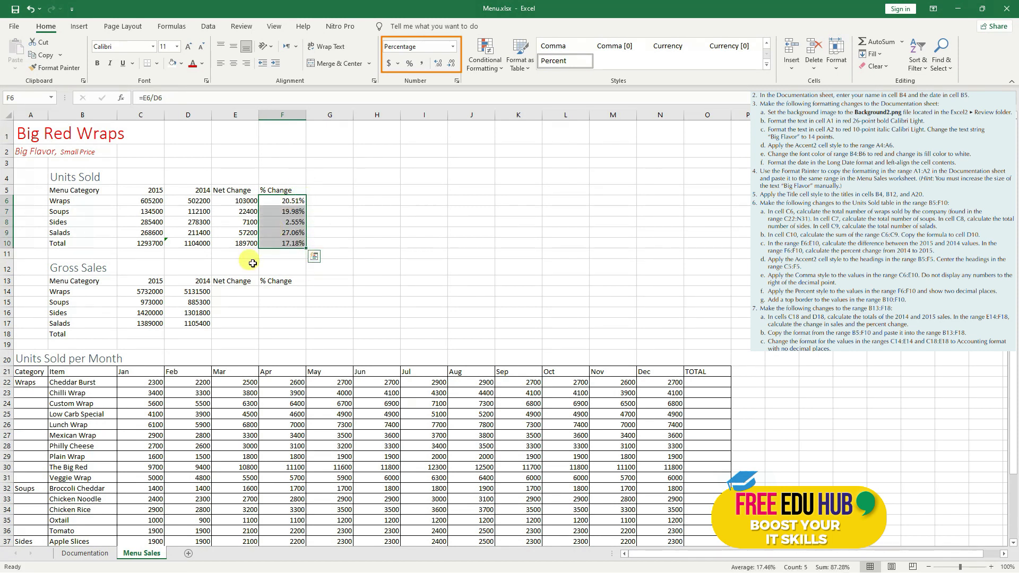
{"action": "left_click", "coordinate": [275, 200]}
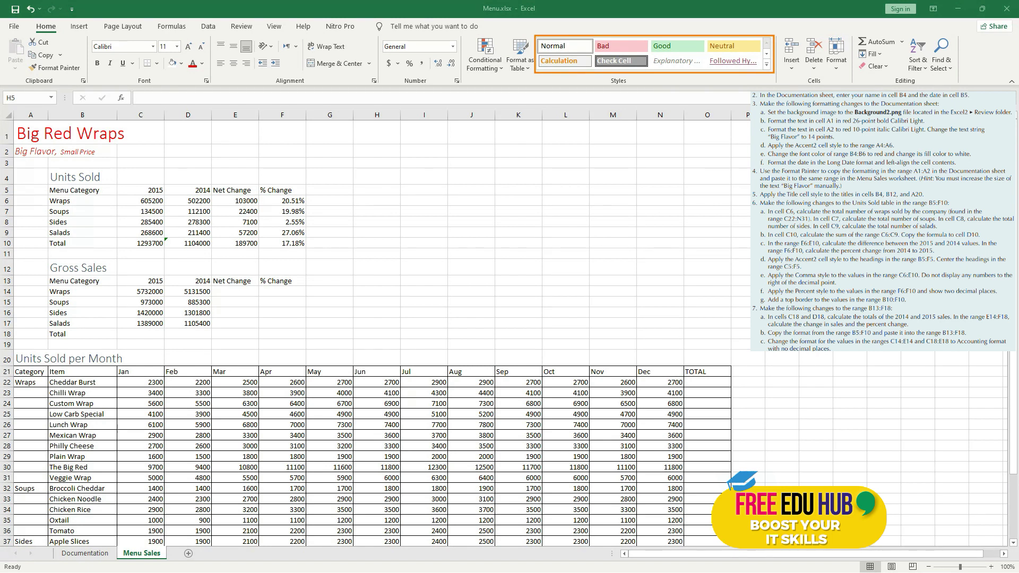
- Apply the Accent2 cell style to the Units Sold headings in the range B5:F5
{"action": "left_click", "coordinate": [153, 190]}
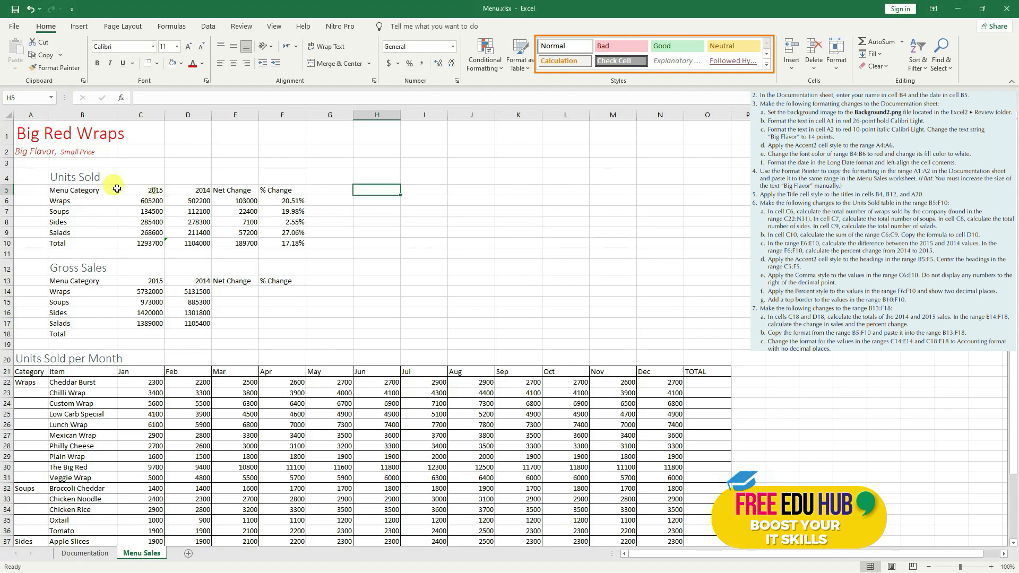
{"action": "left_click", "coordinate": [72, 189]}
{"action": "left_click", "coordinate": [24, 98]}
{"action": "left_click_drag", "start_coordinate": [93, 188], "coordinate": [282, 192]}
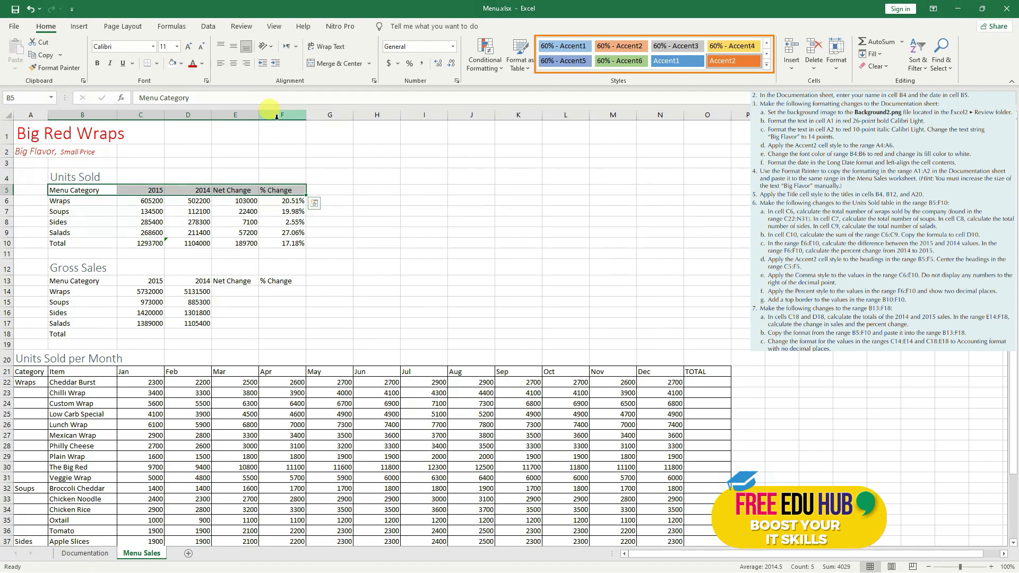
{"action": "left_click", "coordinate": [731, 63]}
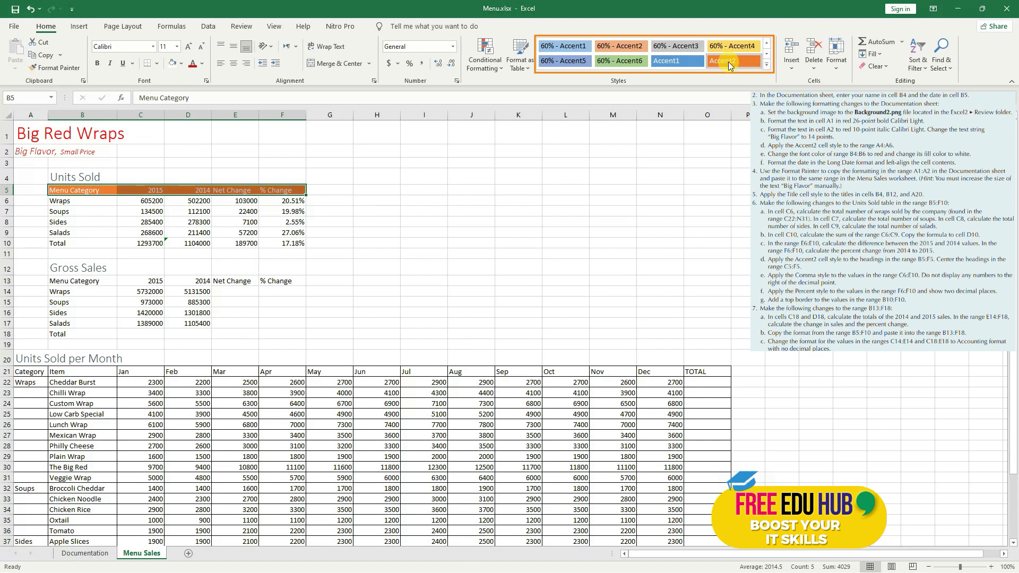
- Center the Units Sold column headings in the range C5:F5
{"action": "left_click", "coordinate": [143, 192]}
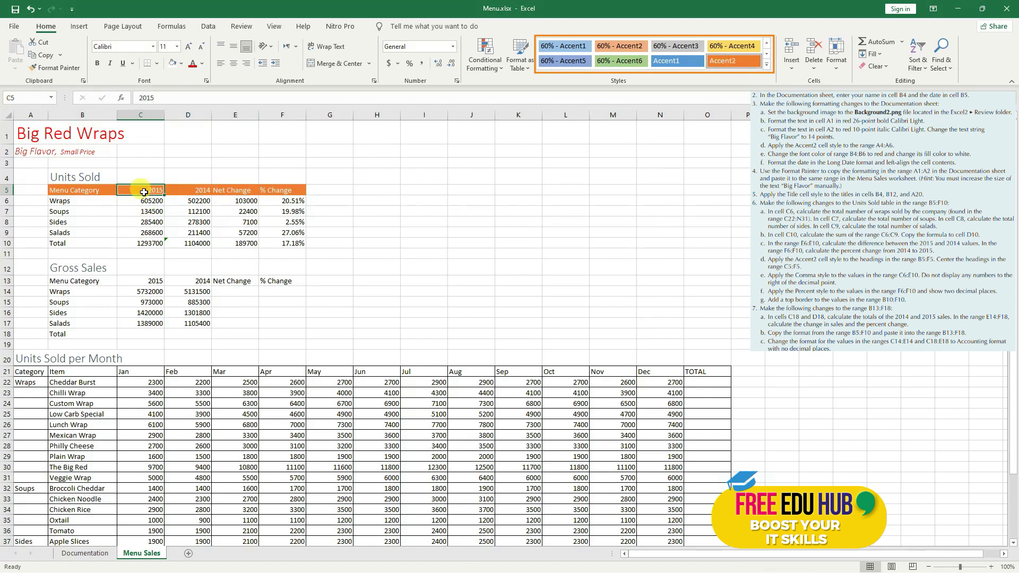
{"action": "left_click_drag", "start_coordinate": [144, 193], "coordinate": [280, 191]}
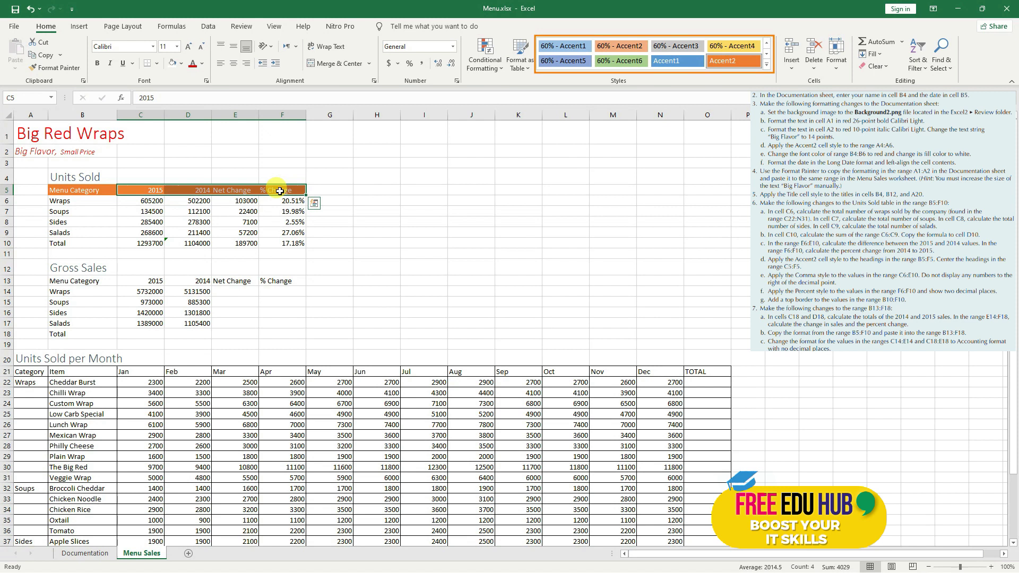
{"action": "left_click", "coordinate": [234, 64]}
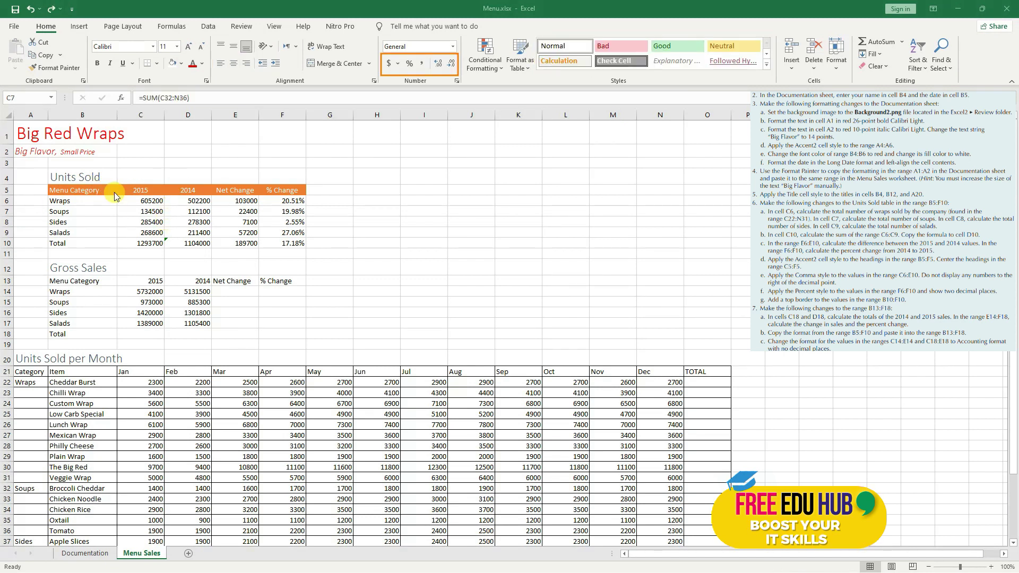
- Apply the Comma style to the Units Sold values in the range C6:E10
{"action": "left_click", "coordinate": [141, 201]}
{"action": "mouse_move", "coordinate": [147, 201]}
{"action": "left_mouse_down"}
{"action": "mouse_move", "coordinate": [147, 212]}
{"action": "mouse_move", "coordinate": [238, 242]}
{"action": "left_mouse_up"}
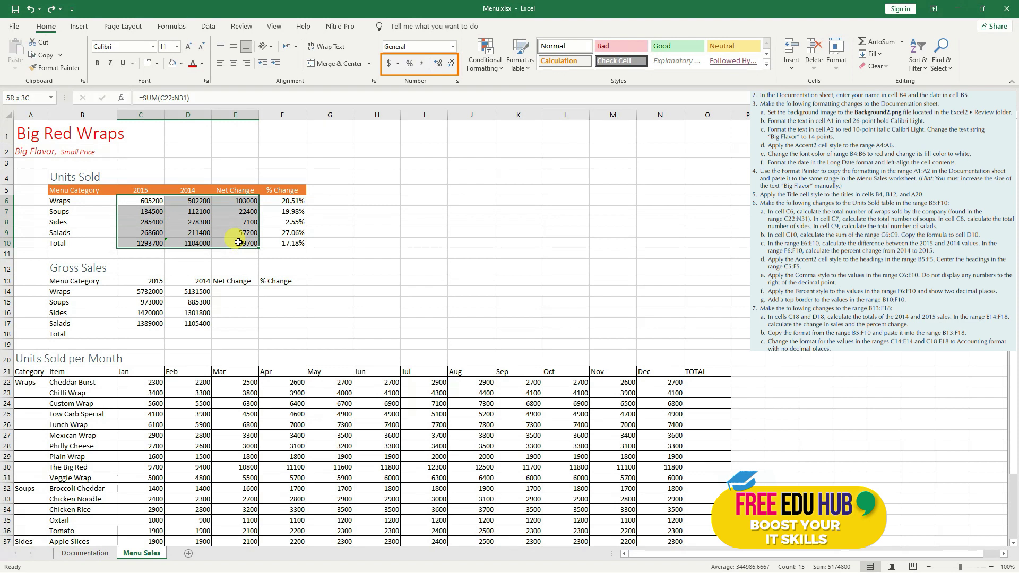
{"action": "left_click", "coordinate": [143, 222]}
{"action": "left_click", "coordinate": [143, 201]}
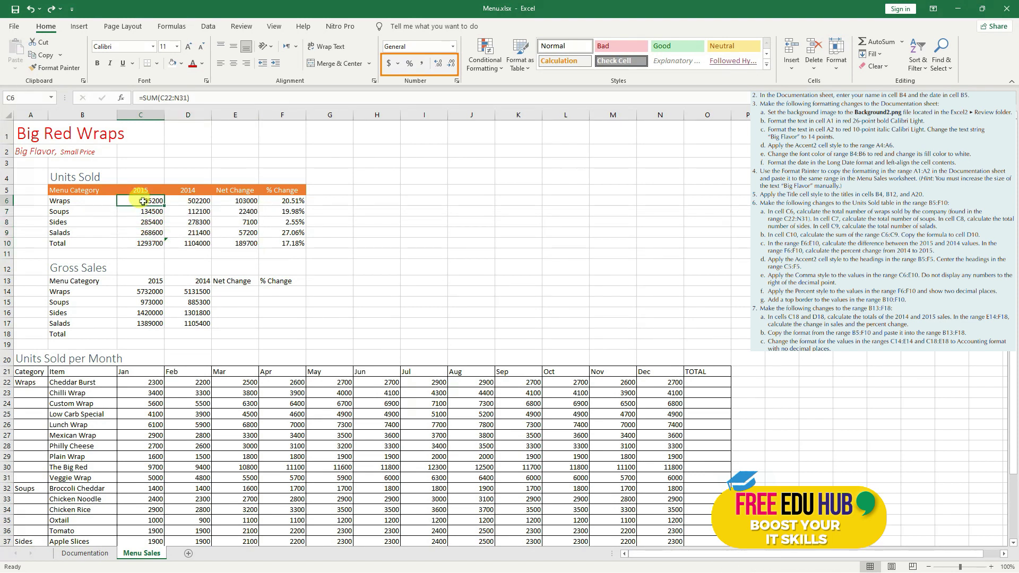
{"action": "left_click_drag", "start_coordinate": [144, 200], "coordinate": [234, 243]}
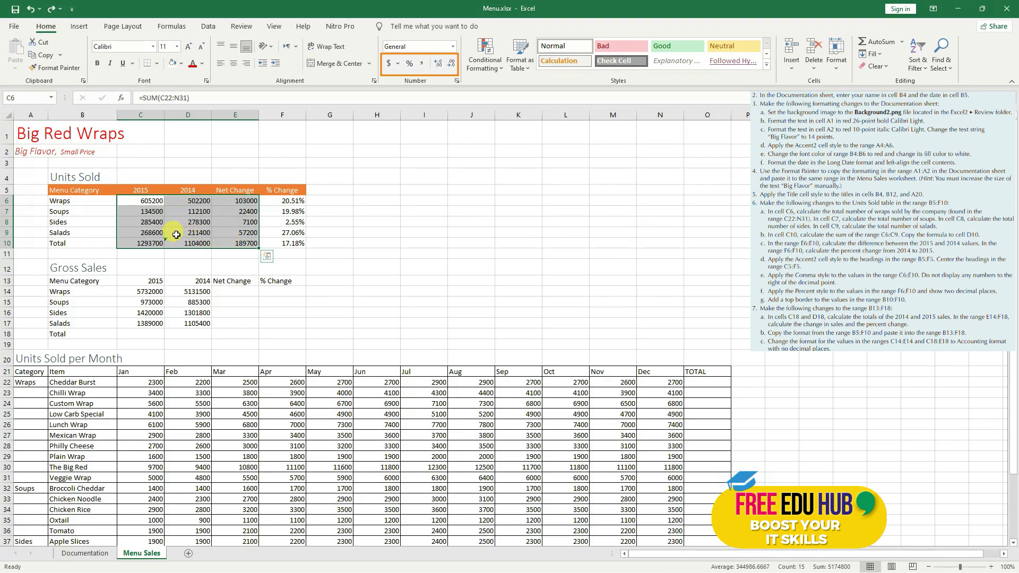
{"action": "left_click", "coordinate": [422, 65]}
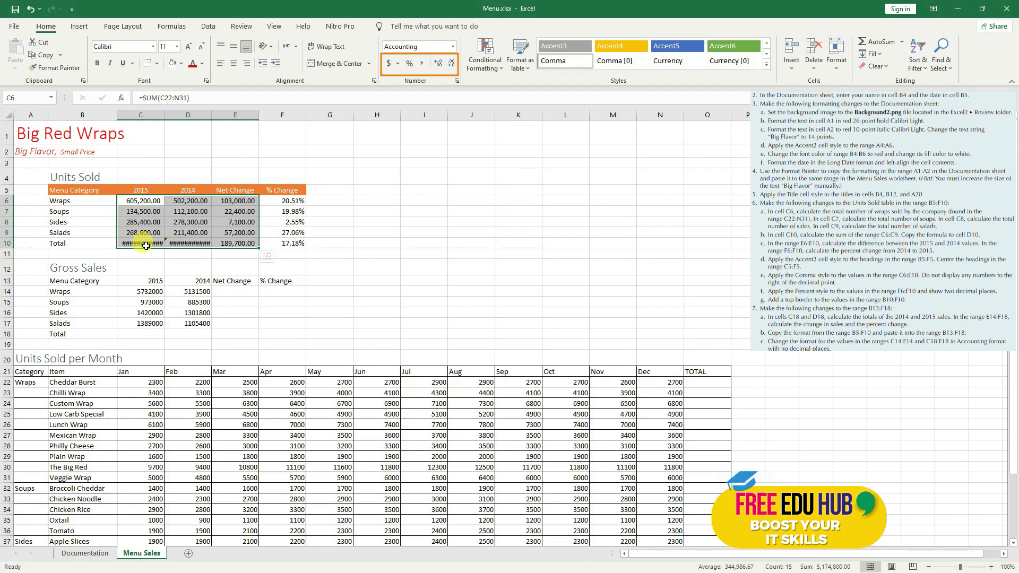
- Try widening columns C and D to fit the totals in row 10, and undo the width changes
{"action": "double_click", "coordinate": [165, 116]}
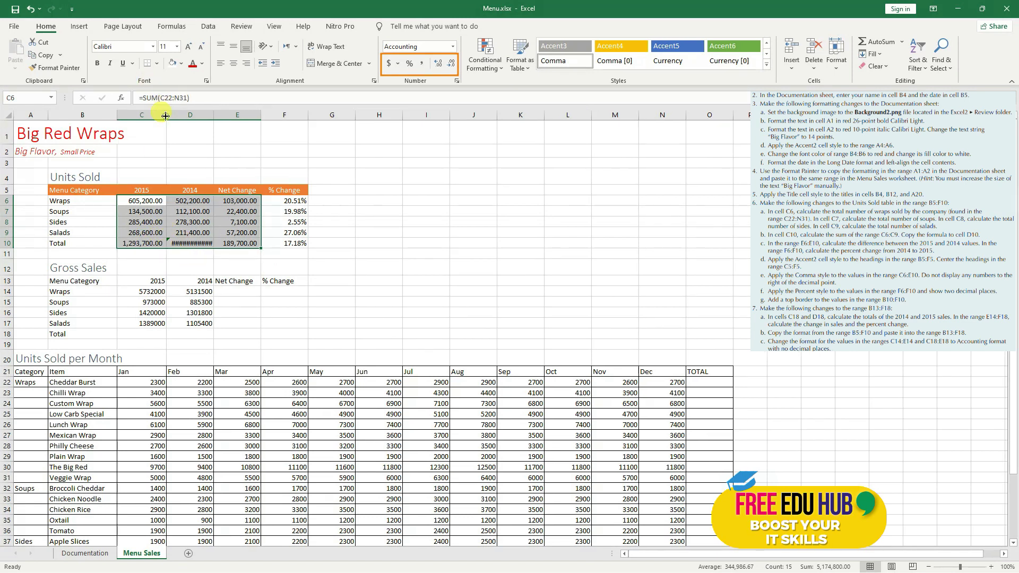
{"action": "double_click", "coordinate": [215, 116]}
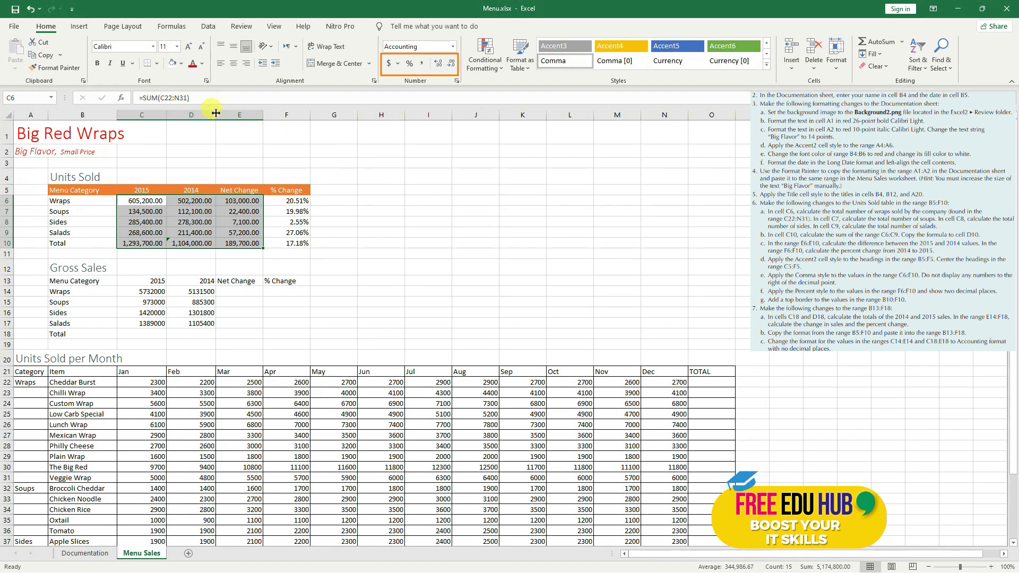
{"action": "left_click_drag", "start_coordinate": [166, 117], "coordinate": [165, 117]}
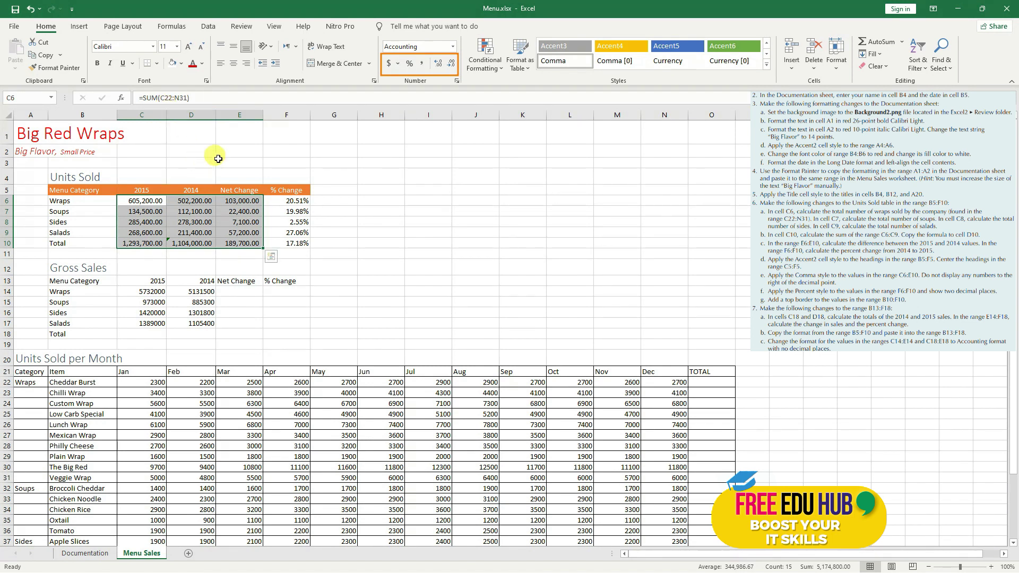
{"action": "key", "text": "ctrl+z"}
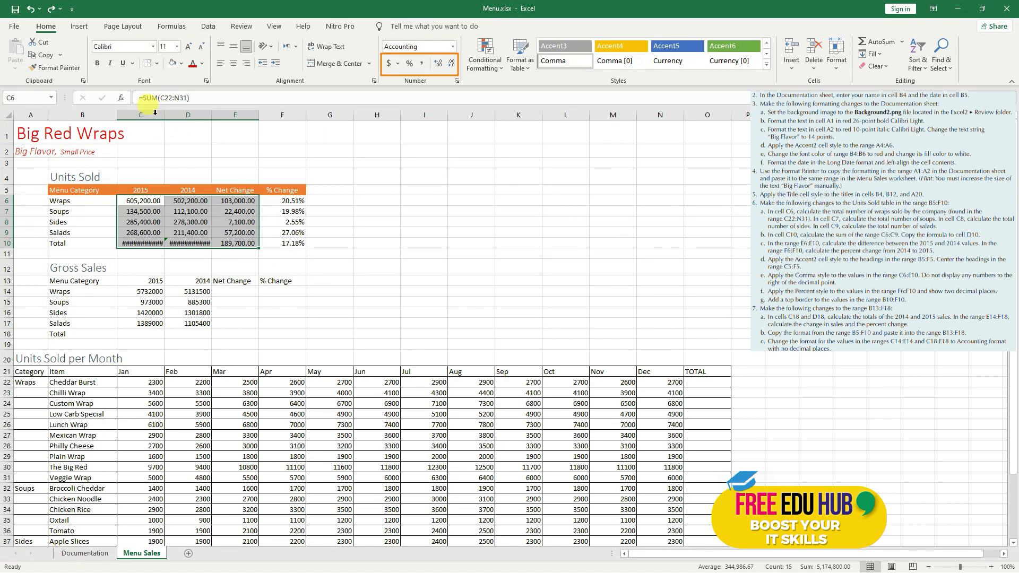
{"action": "left_click_drag", "start_coordinate": [163, 116], "coordinate": [167, 116]}
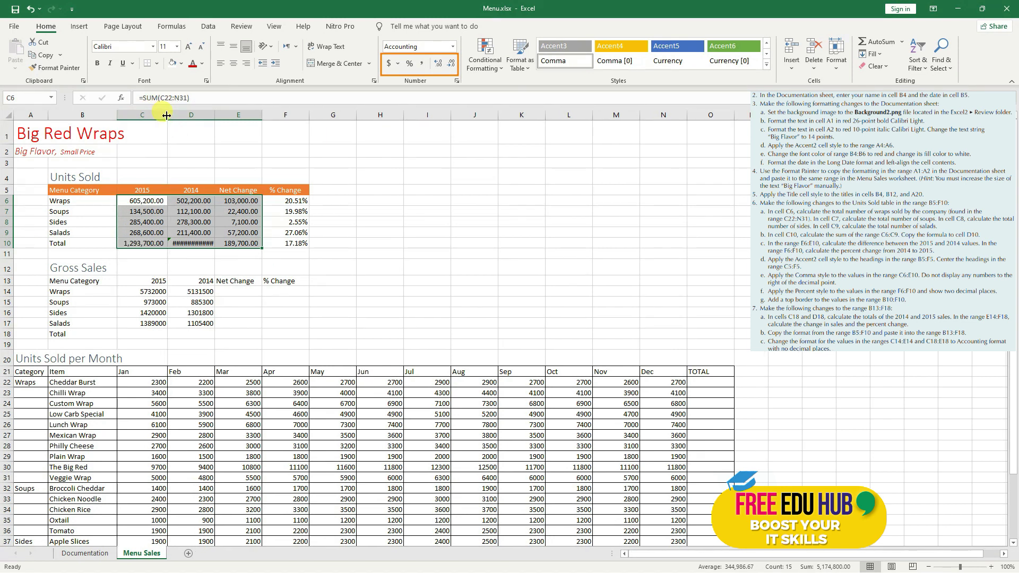
{"action": "key", "text": "ctrl+z"}
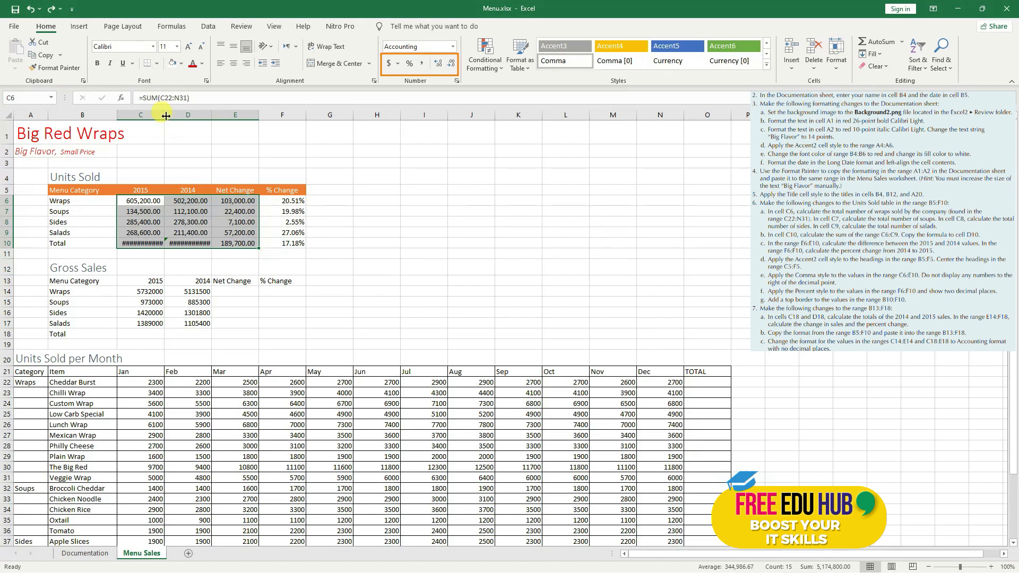
- AutoFit columns C and D, and display the Units Sold values in the range C6:E10 without decimal places
{"action": "double_click", "coordinate": [165, 115]}
{"action": "double_click", "coordinate": [213, 118]}
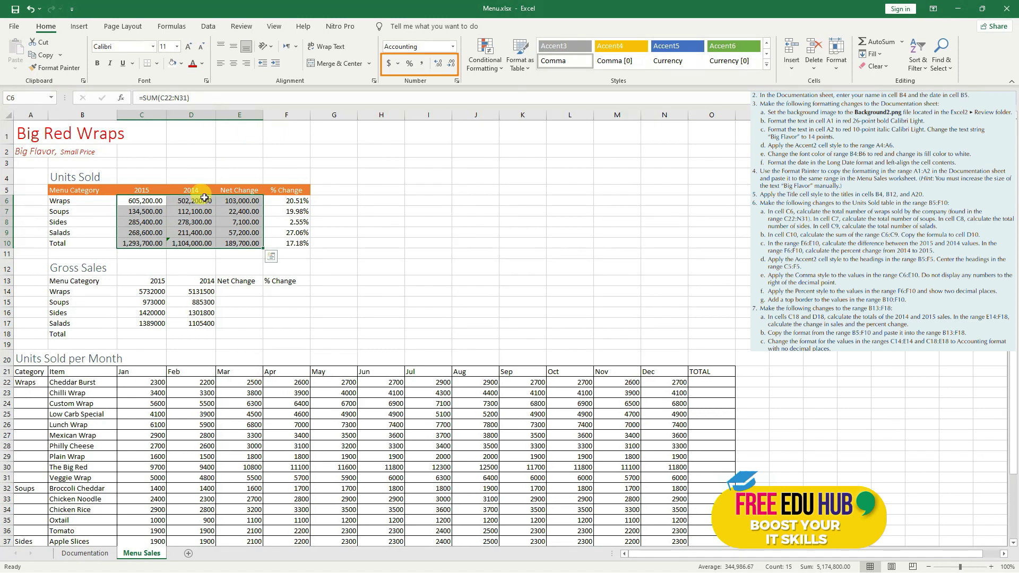
{"action": "left_click", "coordinate": [191, 243]}
{"action": "left_click_drag", "start_coordinate": [143, 200], "coordinate": [227, 246]}
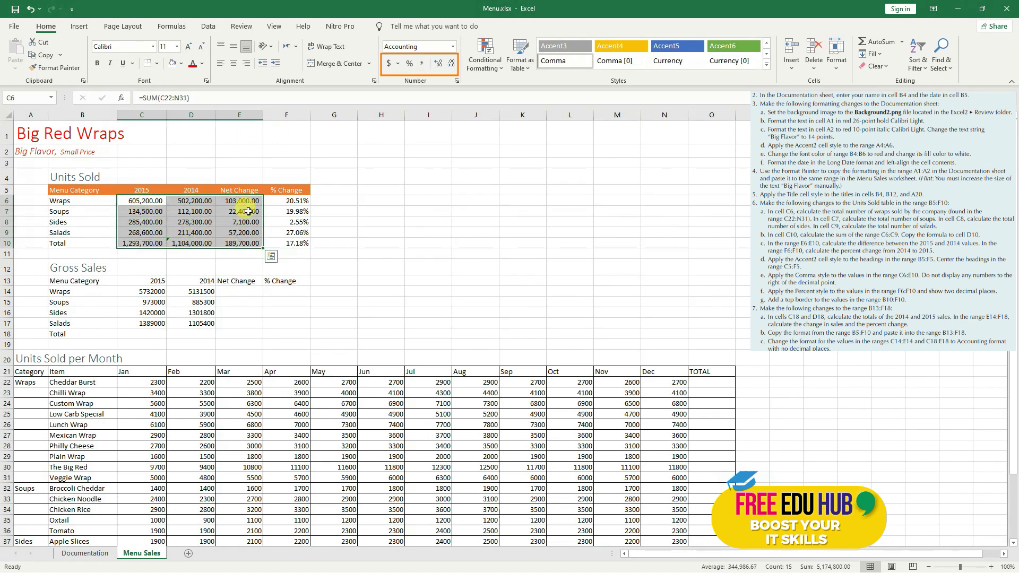
{"action": "left_click", "coordinate": [450, 66]}
{"action": "left_click", "coordinate": [451, 66]}
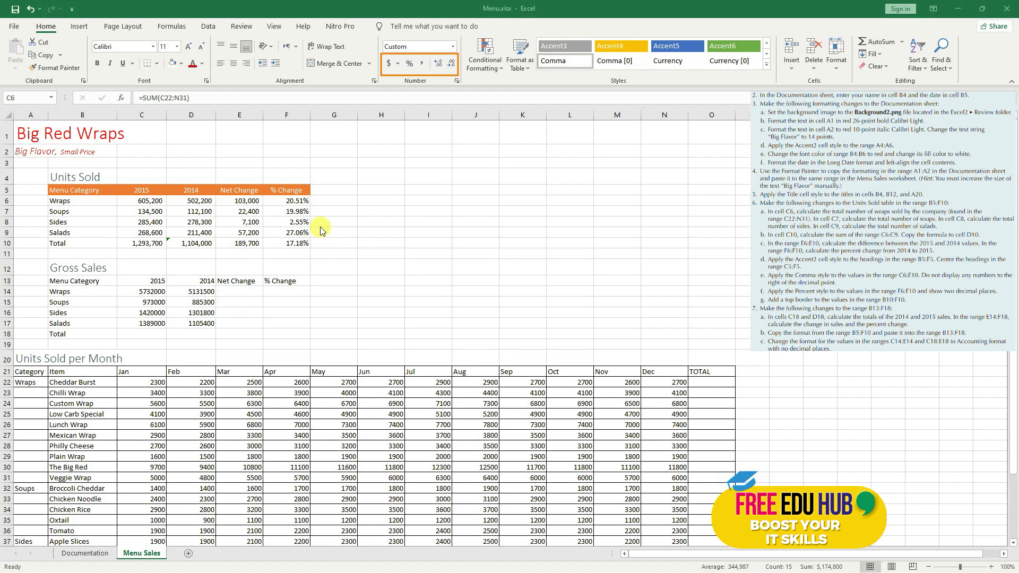
{"action": "left_click_drag", "start_coordinate": [297, 200], "coordinate": [296, 243]}
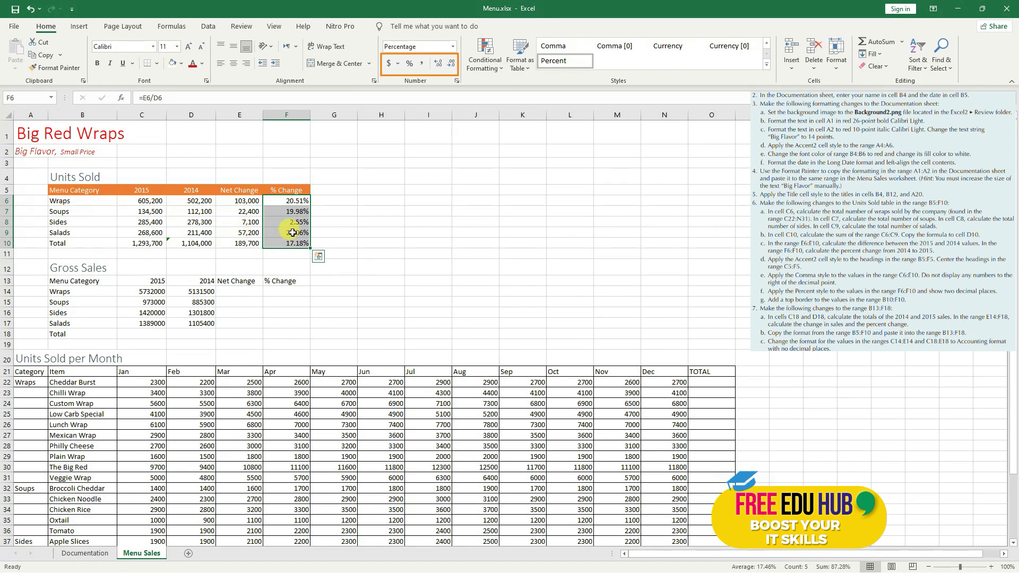
{"action": "left_click", "coordinate": [297, 232]}
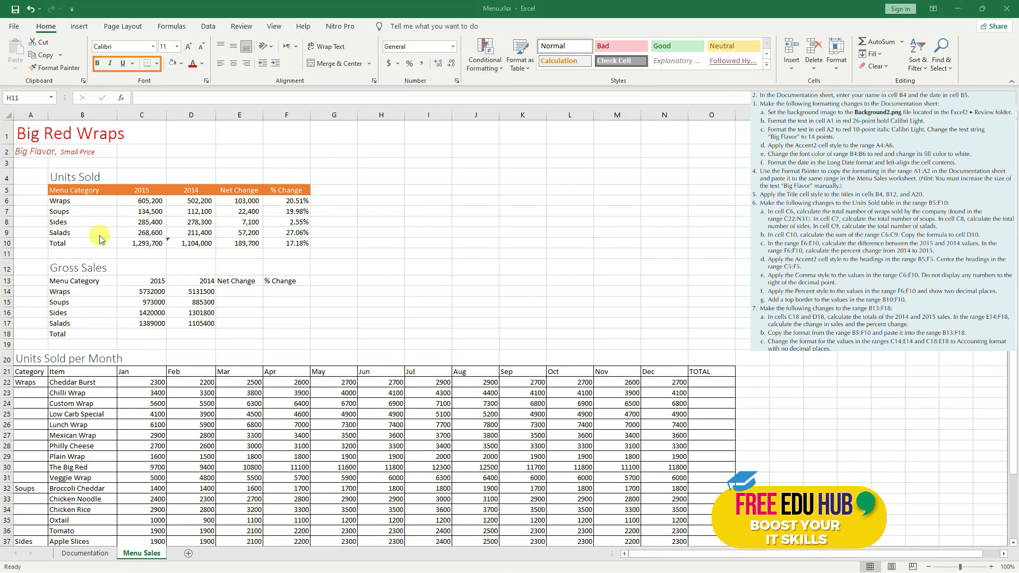
- Add a top border to the Units Sold total row in the range B10:F10
{"action": "left_click", "coordinate": [60, 246]}
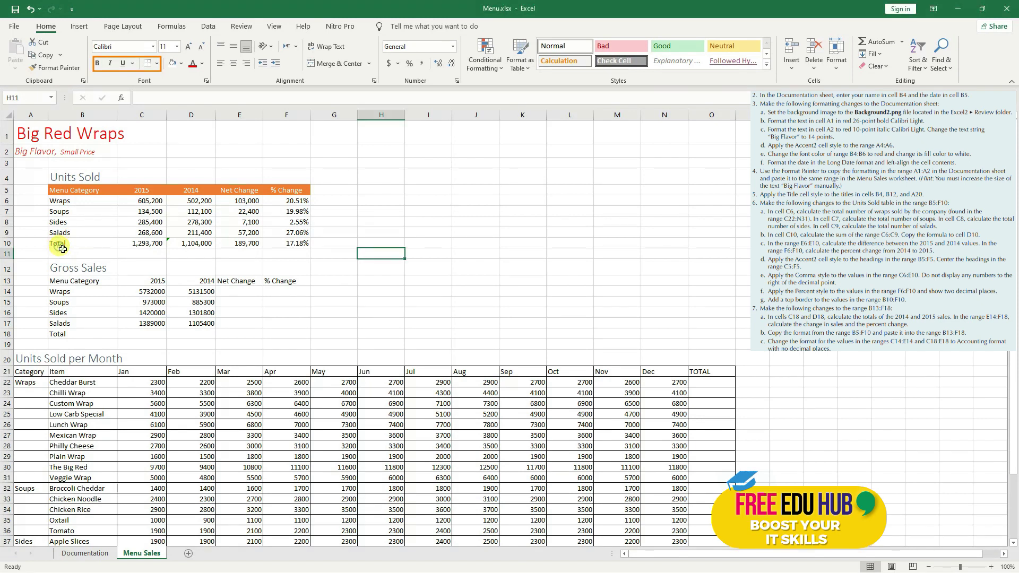
{"action": "left_click_drag", "start_coordinate": [62, 244], "coordinate": [310, 246]}
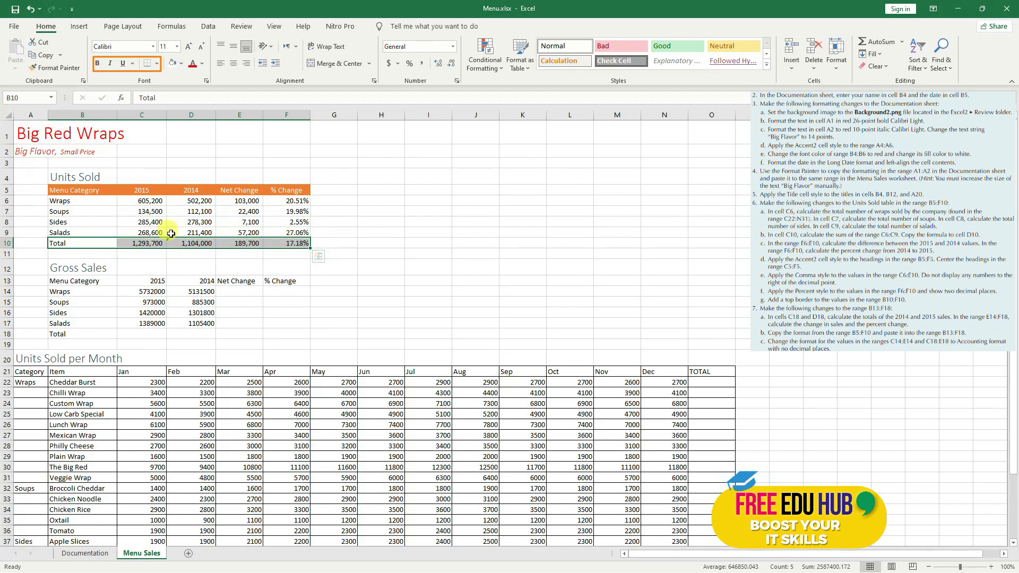
{"action": "left_click", "coordinate": [79, 244]}
{"action": "left_click_drag", "start_coordinate": [79, 244], "coordinate": [274, 243]}
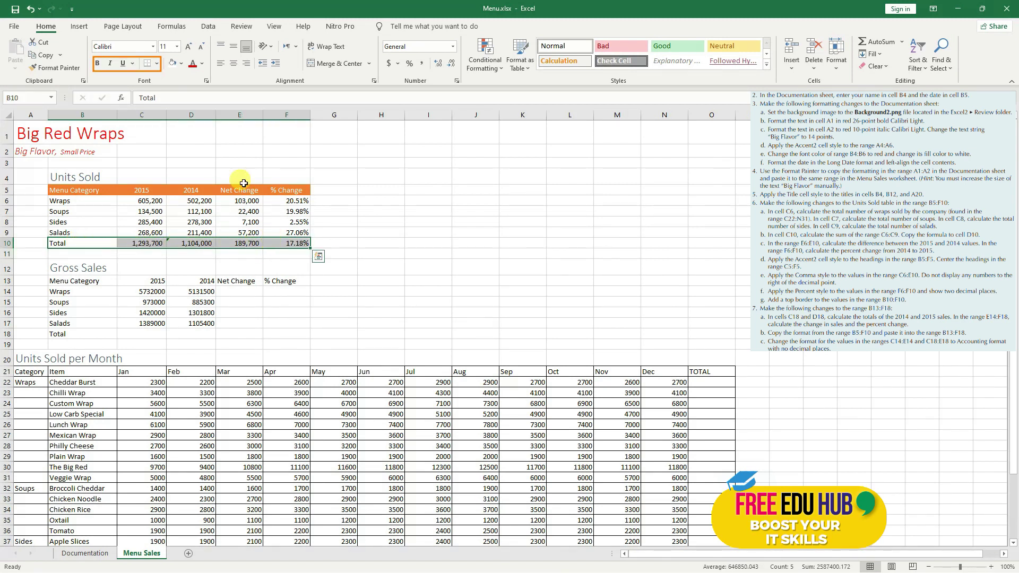
{"action": "left_click", "coordinate": [157, 64]}
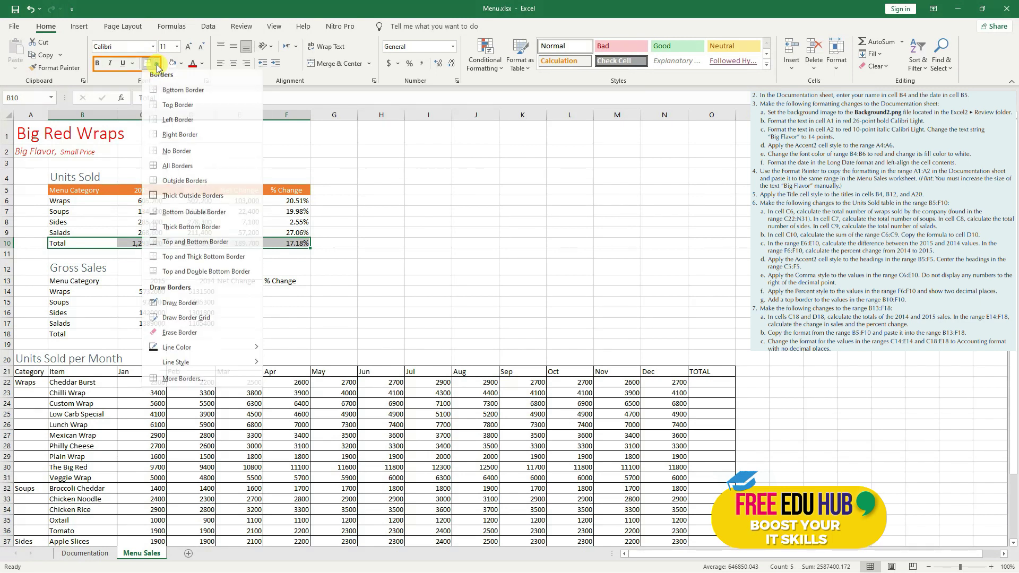
{"action": "left_click", "coordinate": [200, 109]}
{"action": "left_click", "coordinate": [348, 244]}
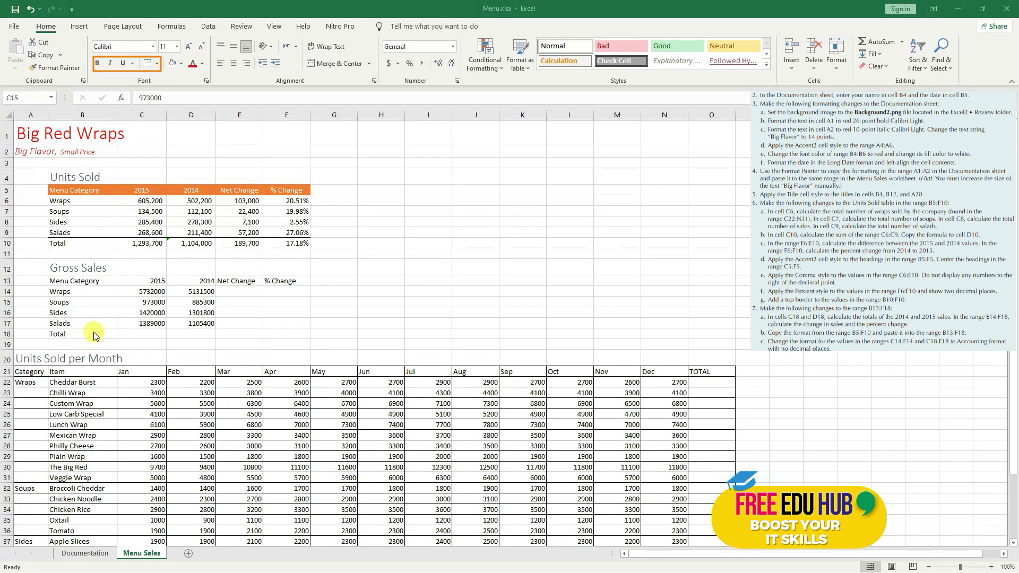
{"action": "left_click", "coordinate": [117, 321]}
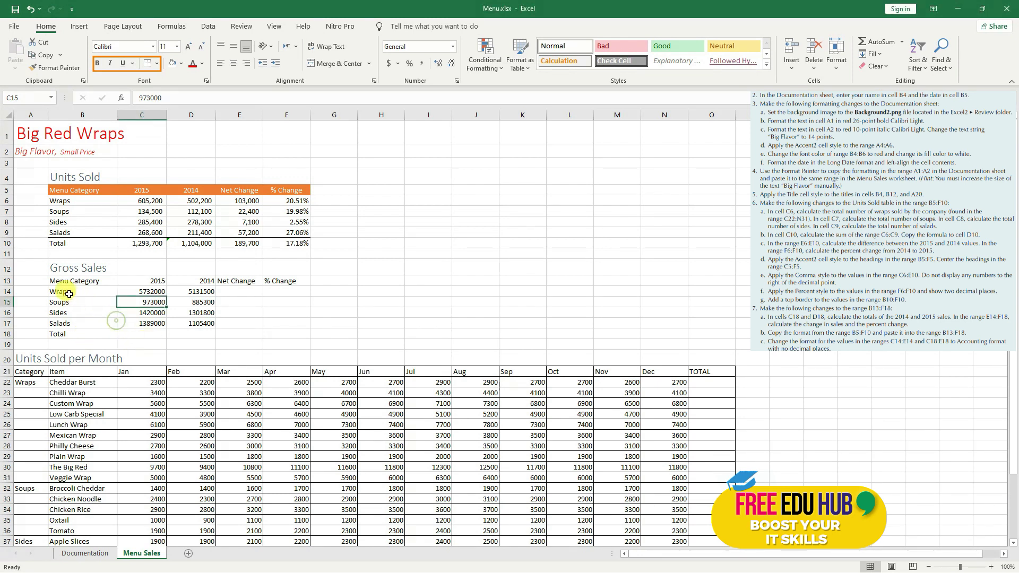
{"action": "left_click", "coordinate": [62, 281]}
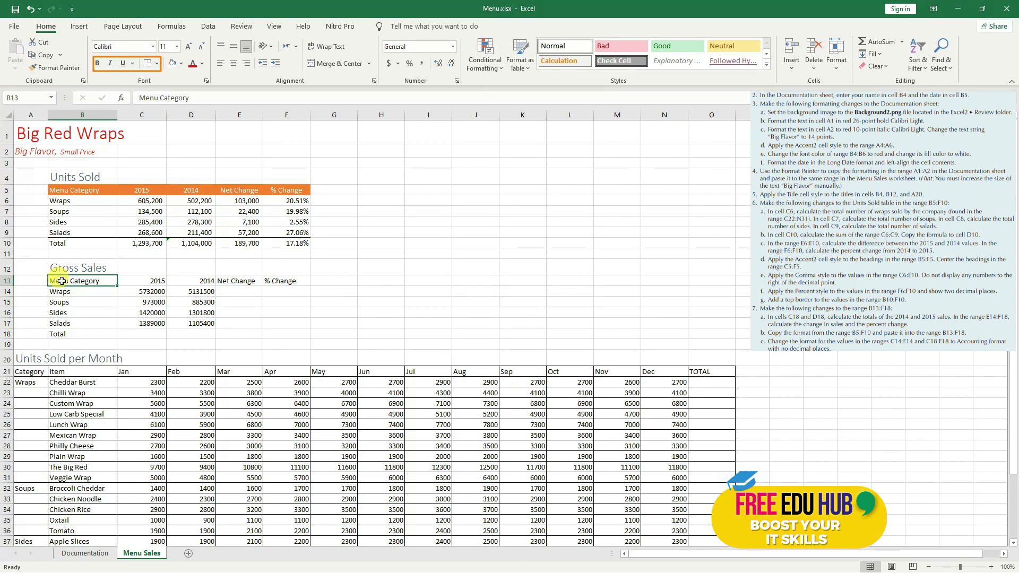
{"action": "left_click_drag", "start_coordinate": [62, 281], "coordinate": [276, 331]}
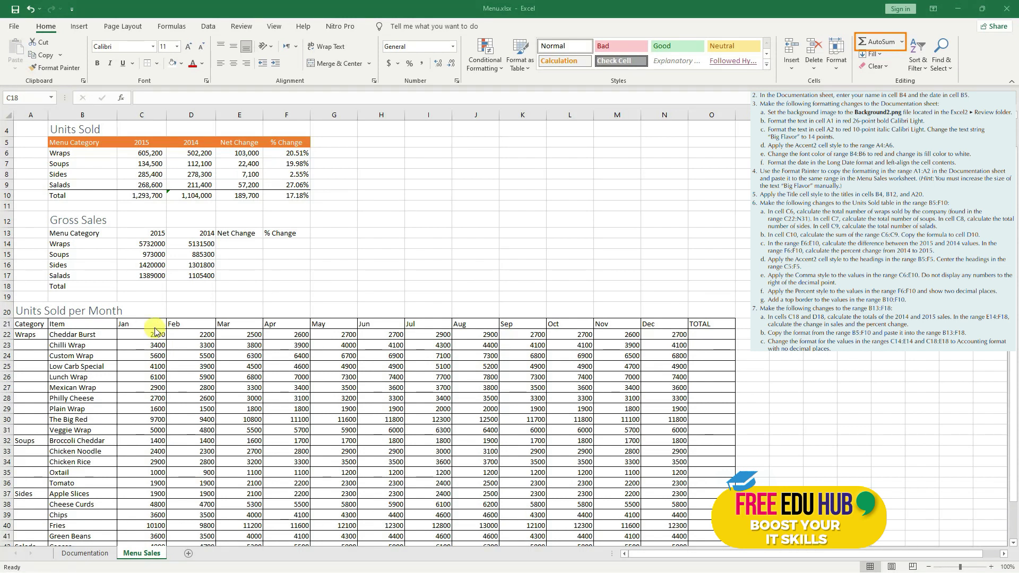
{"action": "left_click", "coordinate": [148, 285]}
{"action": "left_click_drag", "start_coordinate": [148, 285], "coordinate": [183, 283]}
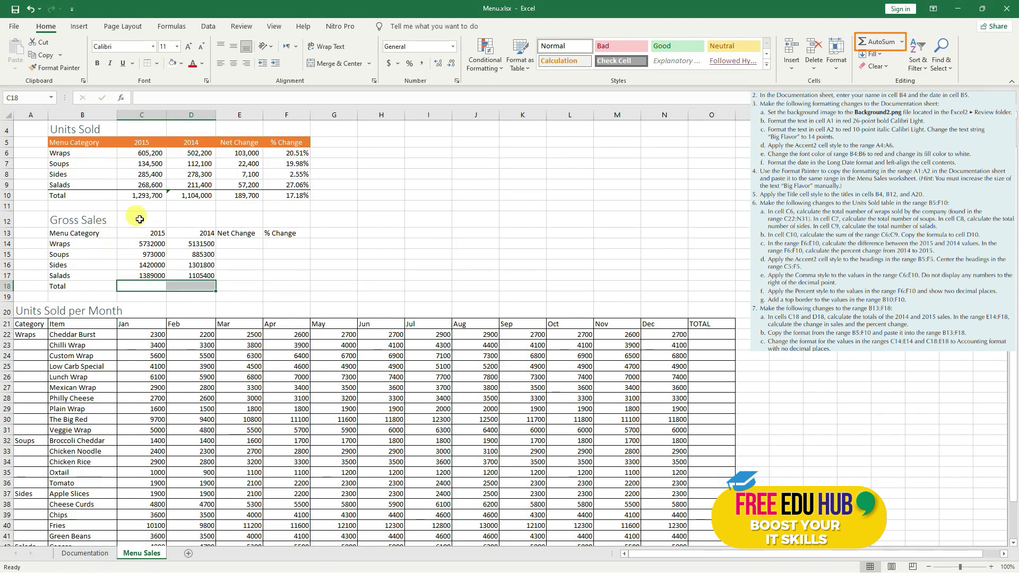
{"action": "left_click_drag", "start_coordinate": [150, 234], "coordinate": [205, 234]}
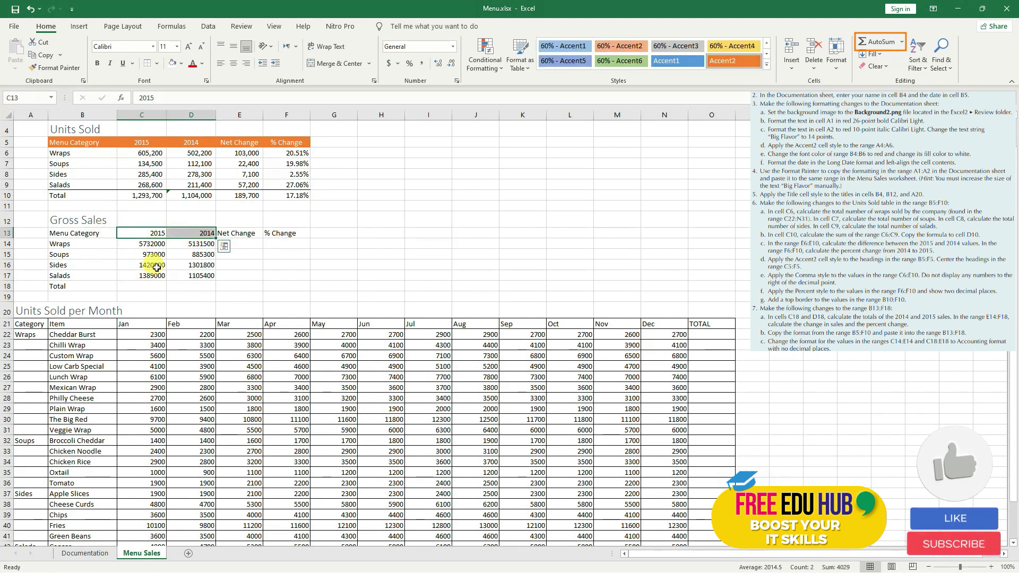
- Calculate the 2015 Gross Sales total in cell C18 with AutoSum, summing only the range C14:C17
{"action": "left_click", "coordinate": [145, 285]}
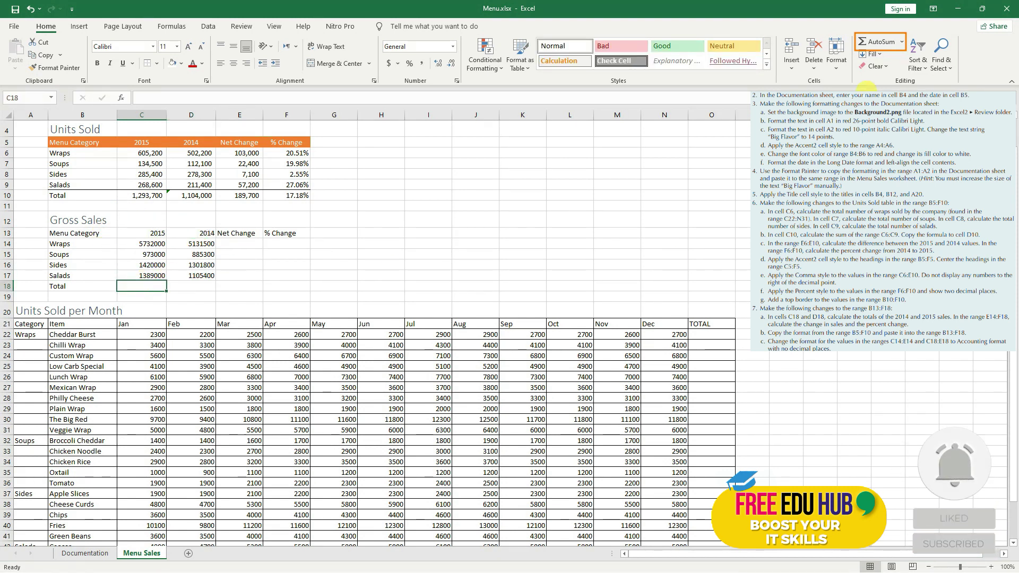
{"action": "left_click", "coordinate": [879, 42]}
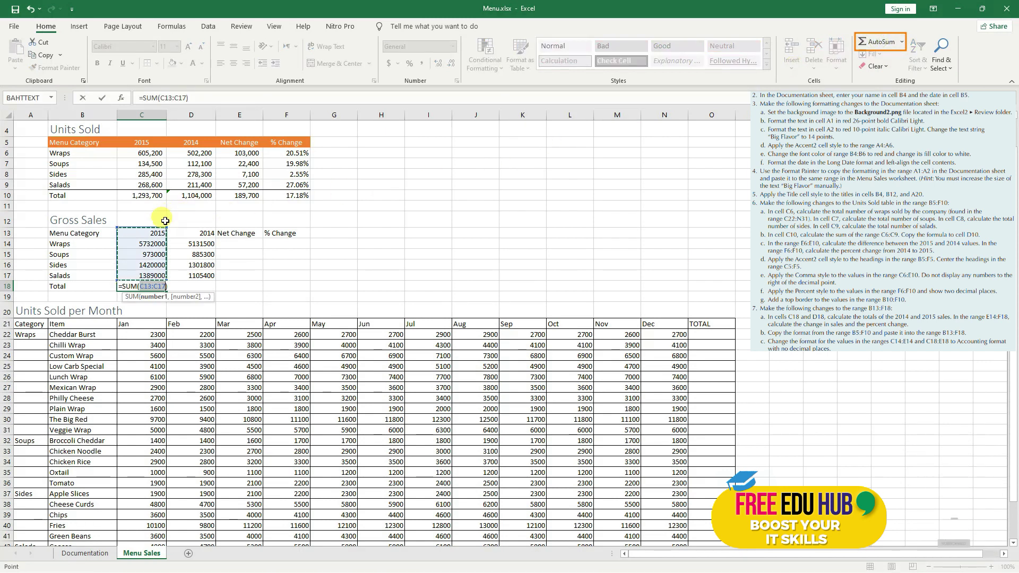
{"action": "left_click_drag", "start_coordinate": [166, 228], "coordinate": [143, 276]}
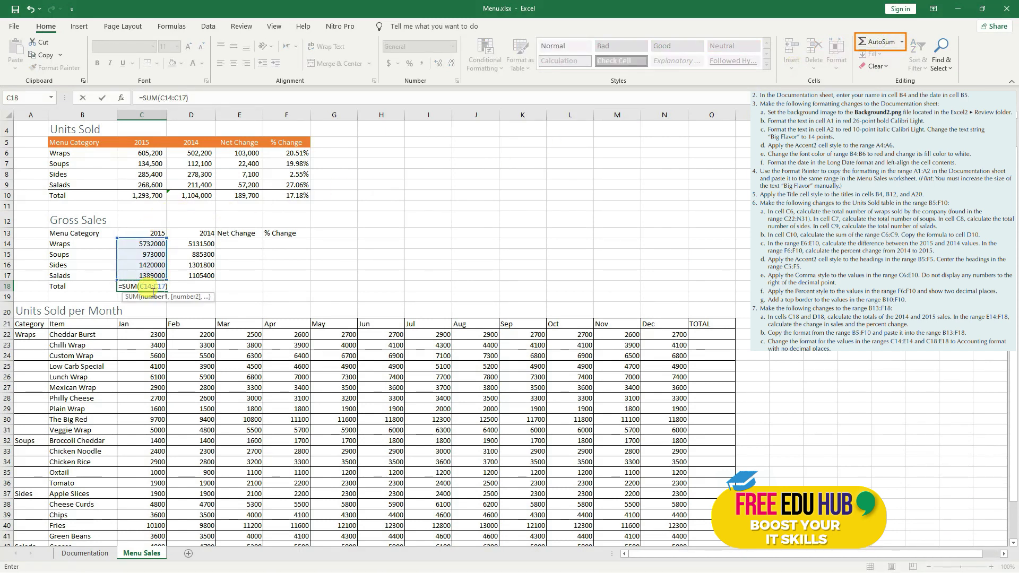
{"action": "left_click", "coordinate": [197, 97]}
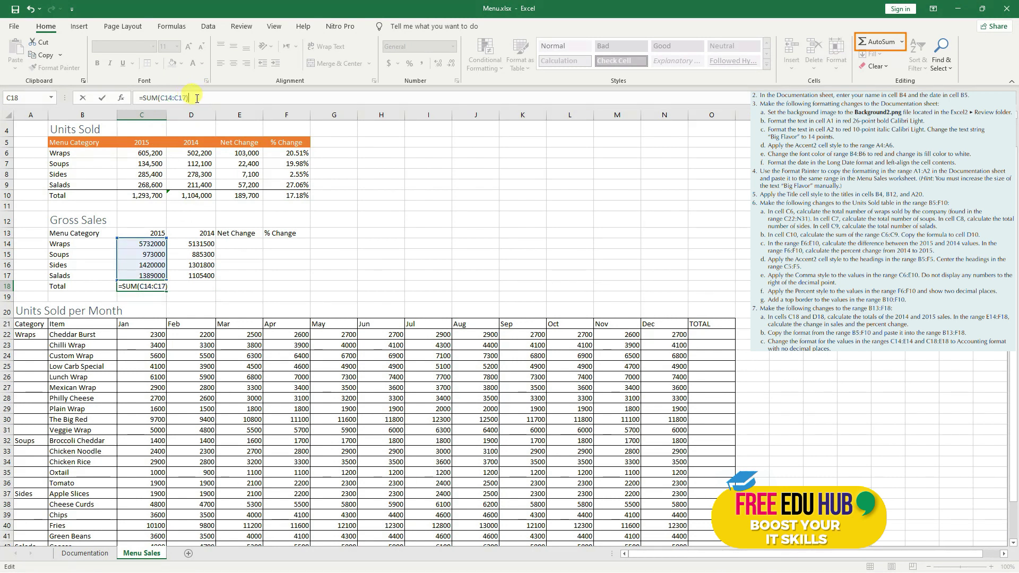
{"action": "key", "text": "Return"}
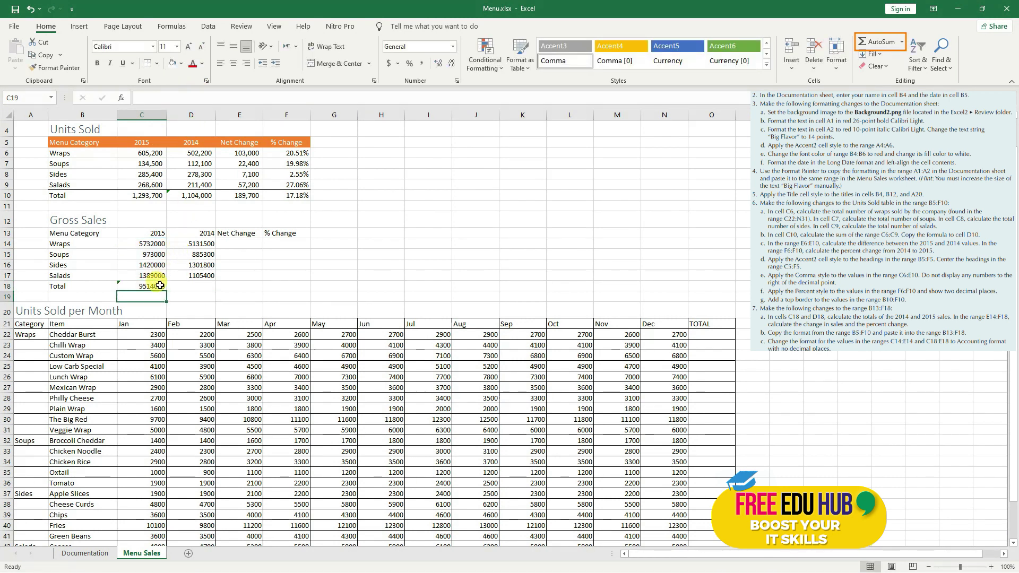
- Copy the total formula from cell C18 to D18 for the 2014 Gross Sales
{"action": "left_click", "coordinate": [150, 286]}
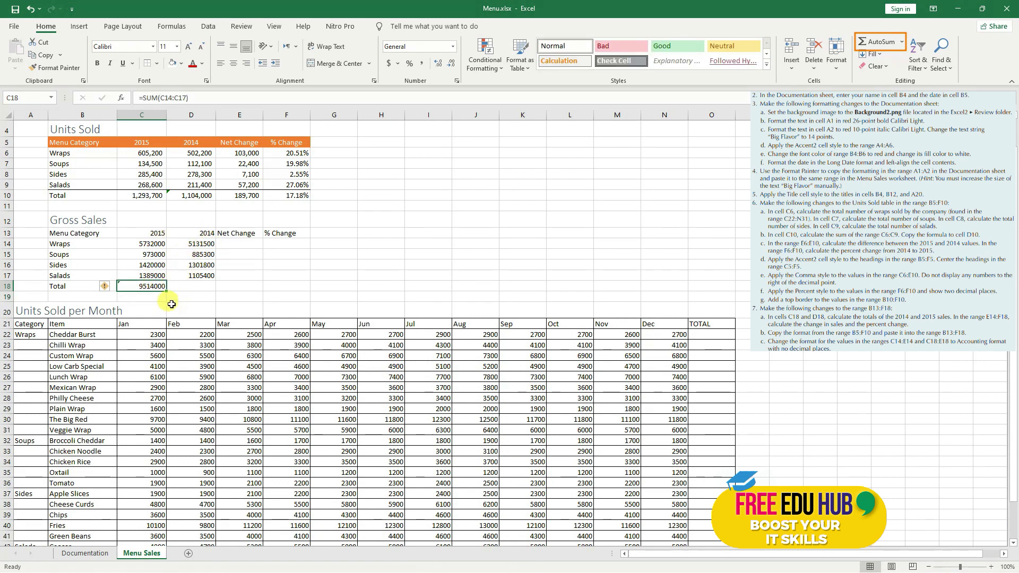
{"action": "left_click_drag", "start_coordinate": [165, 291], "coordinate": [214, 289]}
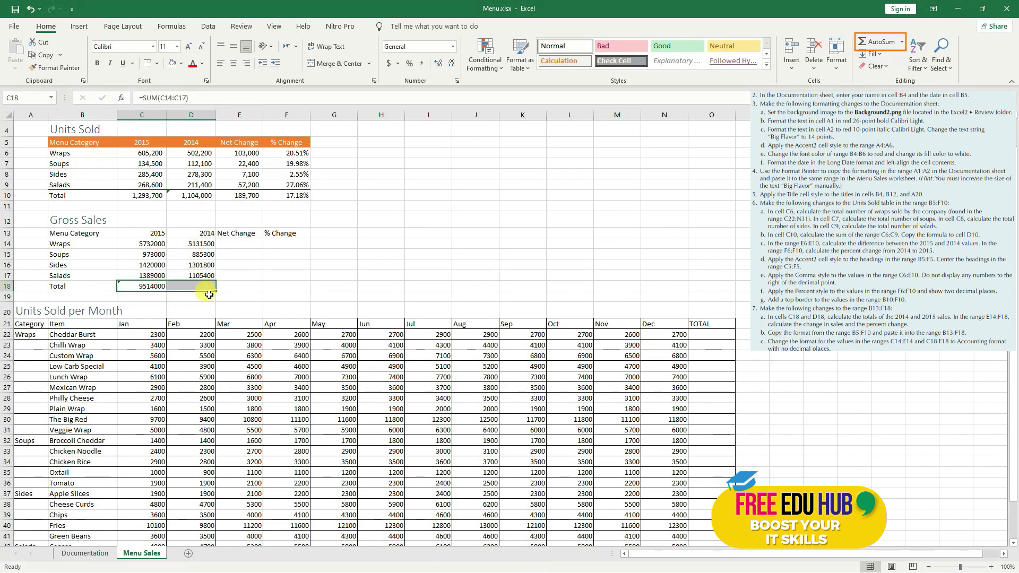
{"action": "left_click", "coordinate": [149, 285]}
{"action": "left_click_drag", "start_coordinate": [150, 242], "coordinate": [144, 267]}
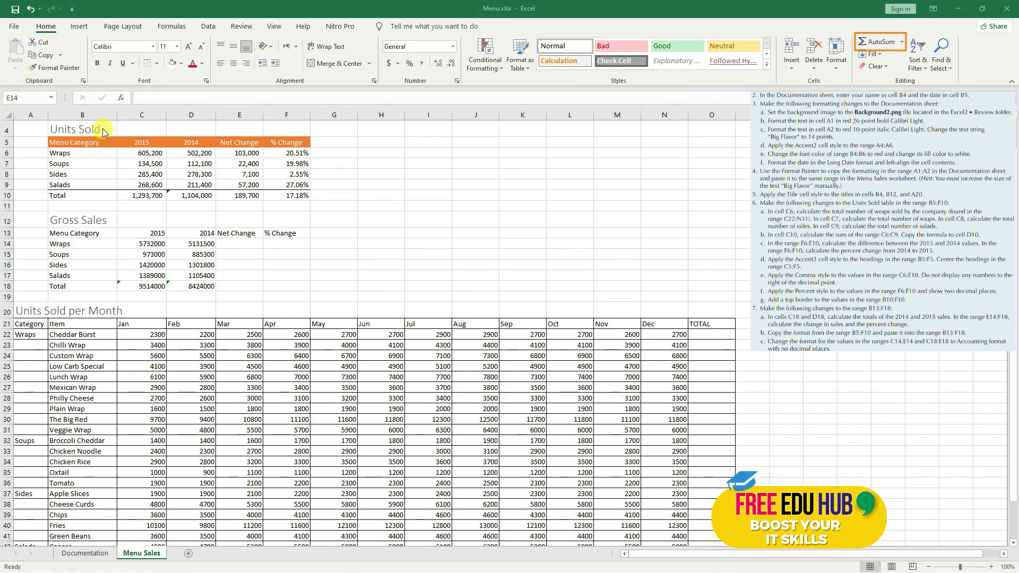
- Calculate the Gross Sales net change in cell E14 with =C14-D14 and fill the formula down through E17
{"action": "left_click", "coordinate": [234, 246]}
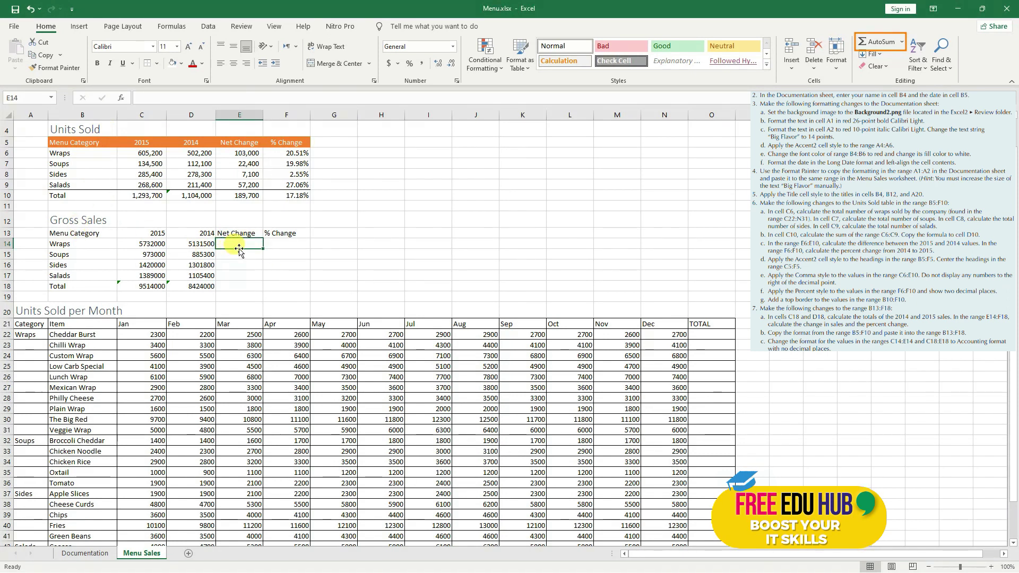
{"action": "type", "text": "="}
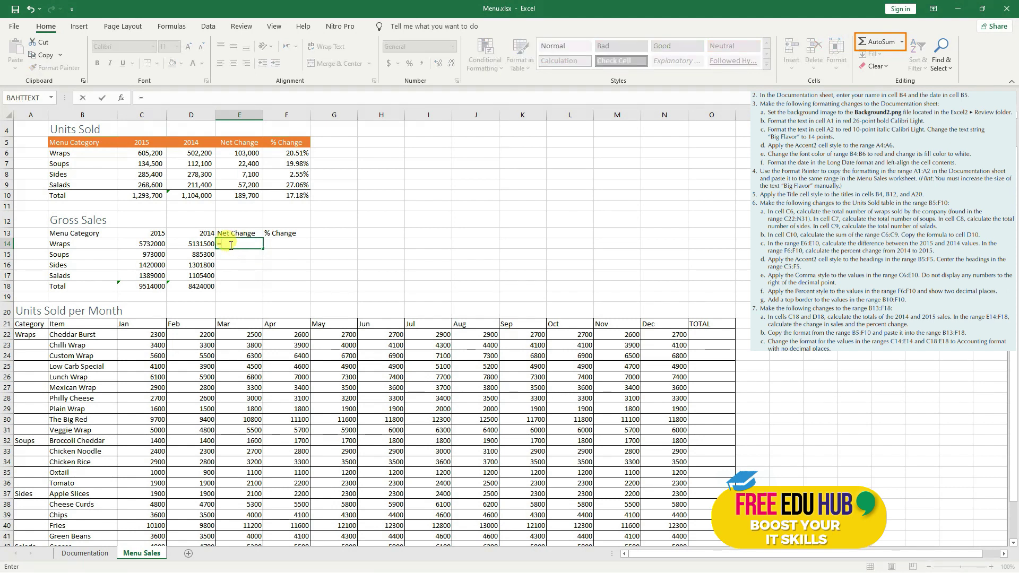
{"action": "left_click", "coordinate": [149, 244]}
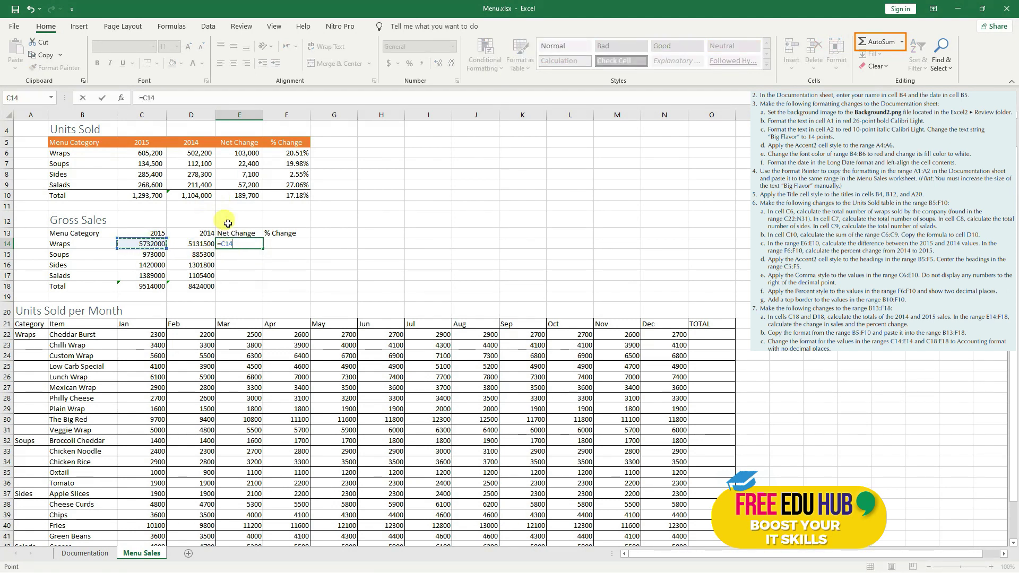
{"action": "type", "text": "-"}
{"action": "left_click", "coordinate": [200, 243]}
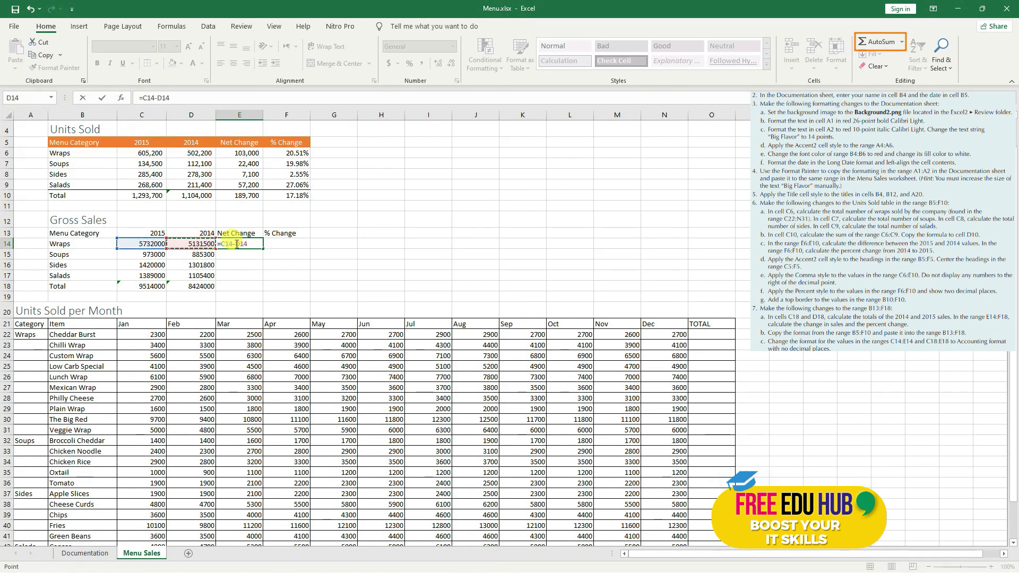
{"action": "key", "text": "Return"}
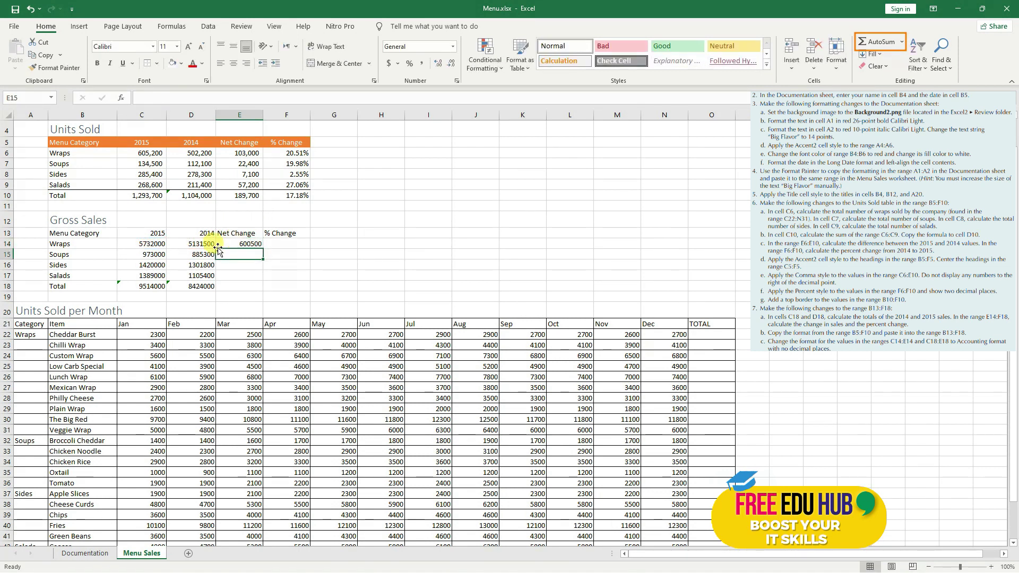
{"action": "left_click", "coordinate": [251, 243]}
{"action": "left_click_drag", "start_coordinate": [264, 249], "coordinate": [258, 280]}
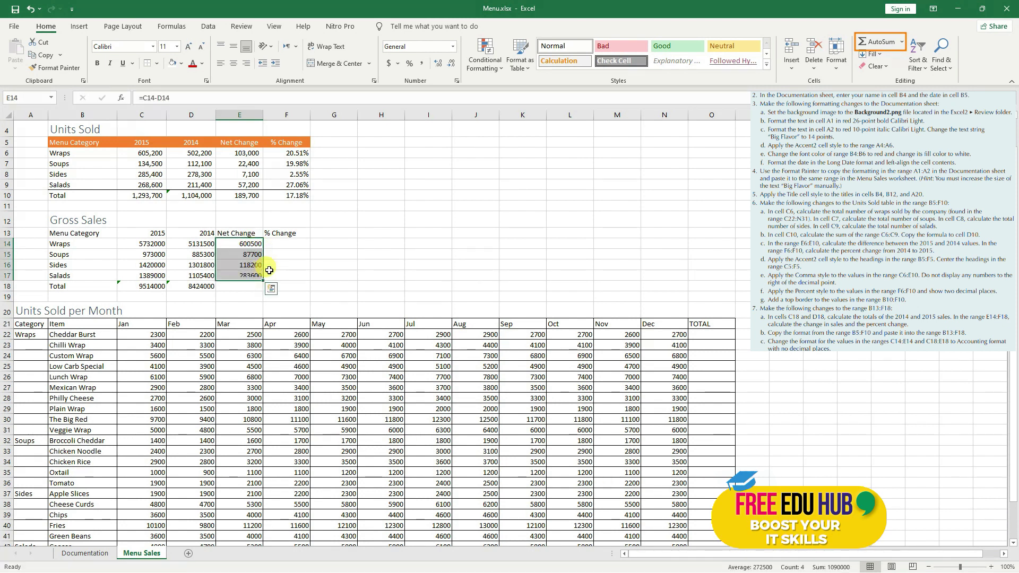
- Calculate the percent change for Wraps in the Gross Sales table by entering =E14/D14 in cell F14
{"action": "left_click", "coordinate": [290, 243]}
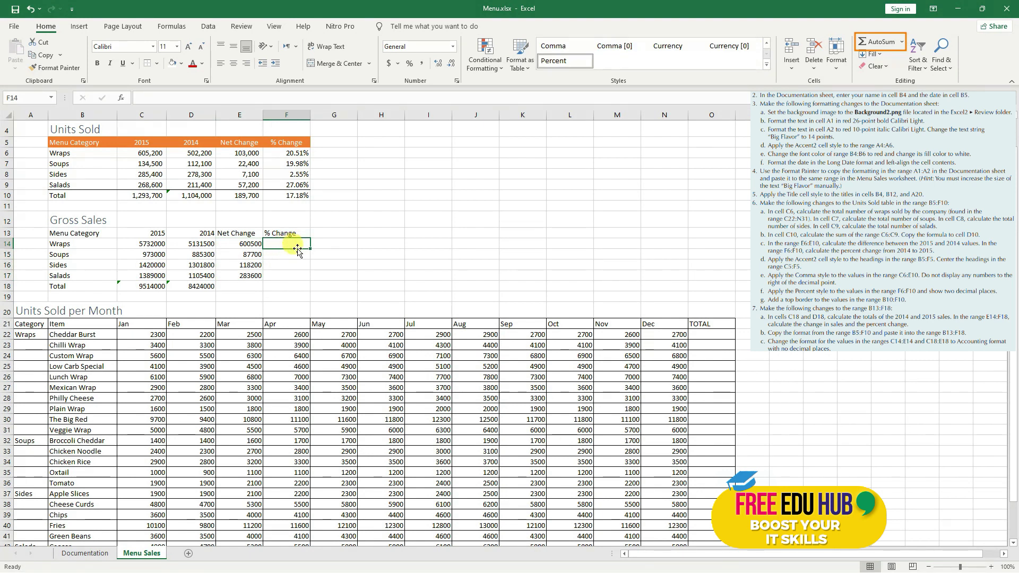
{"action": "type", "text": "="}
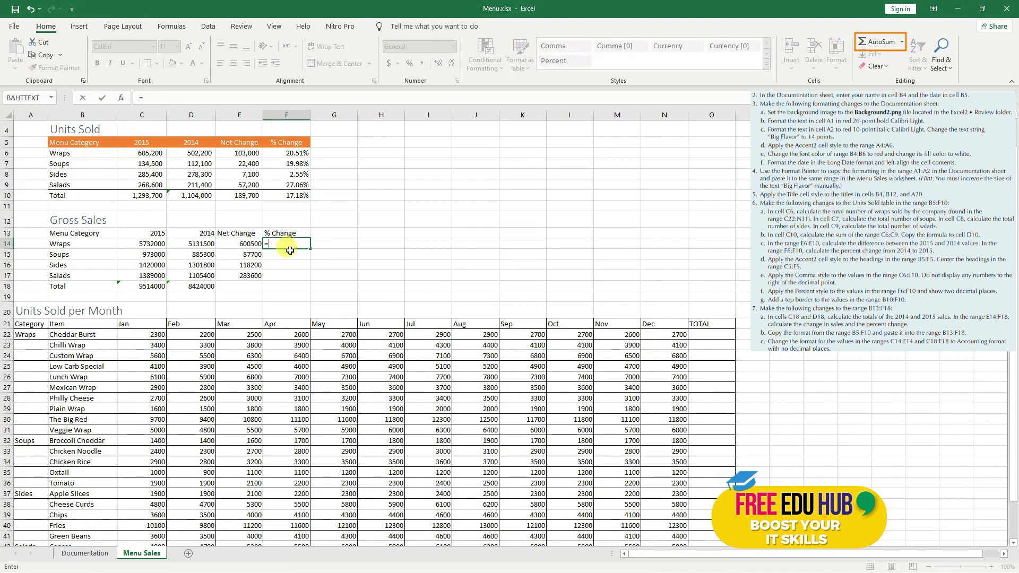
{"action": "left_click", "coordinate": [242, 248]}
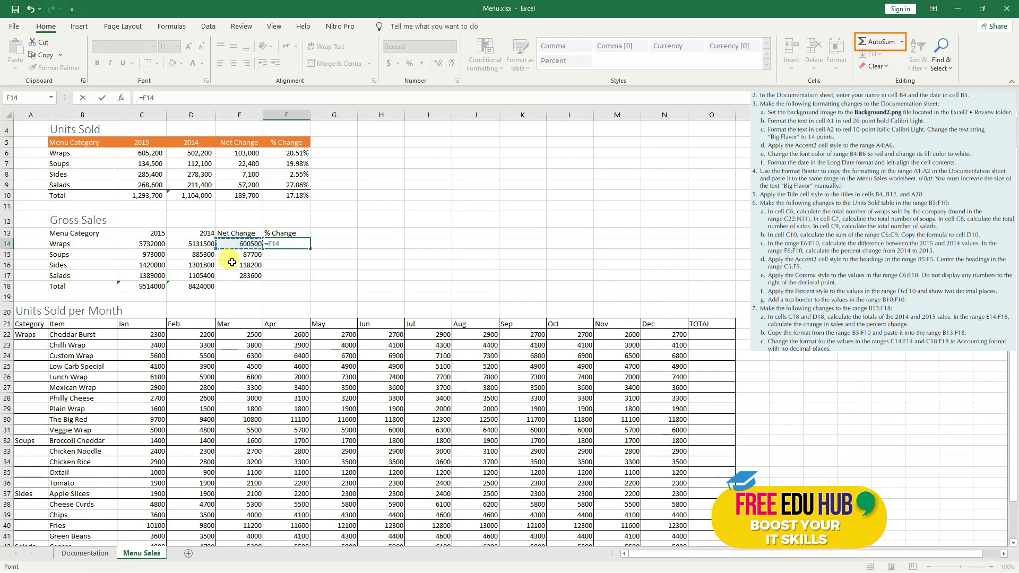
{"action": "left_click", "coordinate": [204, 248]}
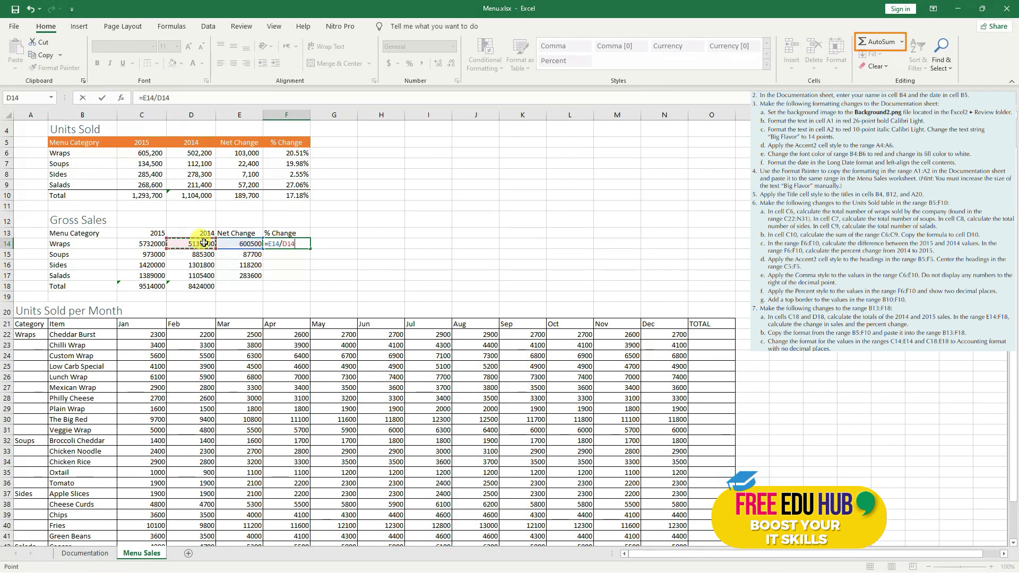
{"action": "key", "text": "Return"}
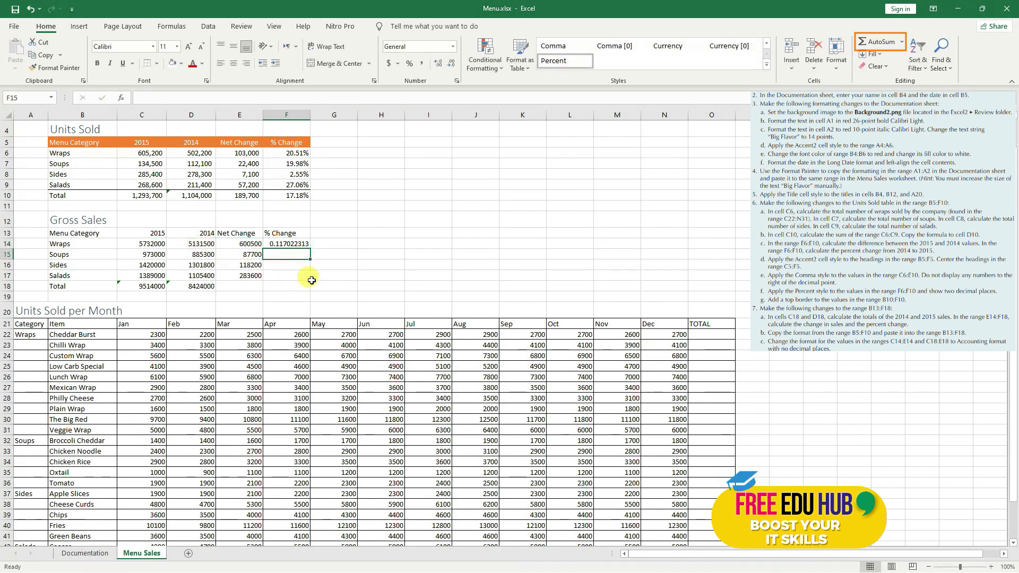
{"action": "left_click", "coordinate": [285, 243]}
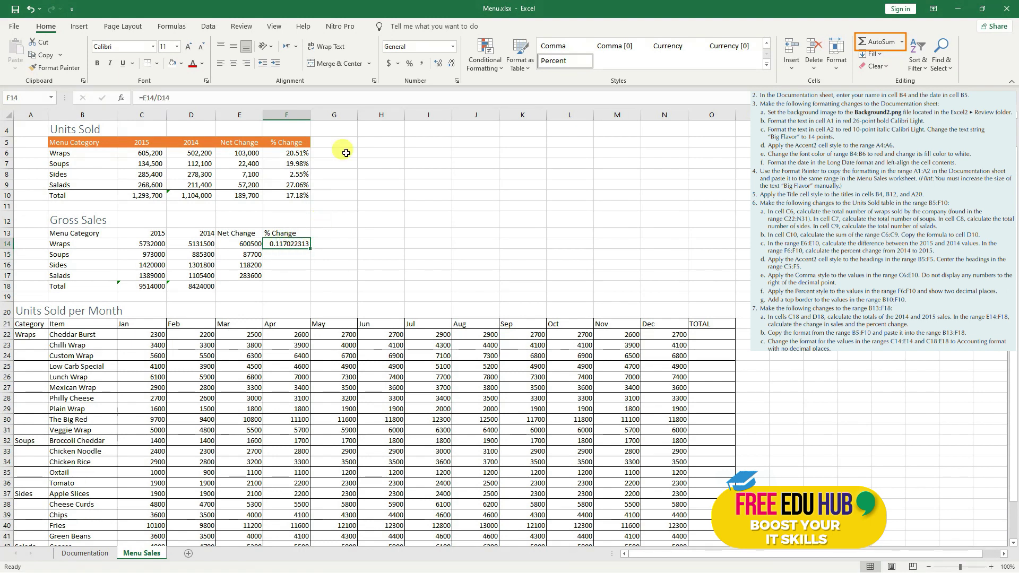
- Format the Wraps percent change in F14 as a percentage with two decimals and fill it down through F17
{"action": "left_click", "coordinate": [411, 64]}
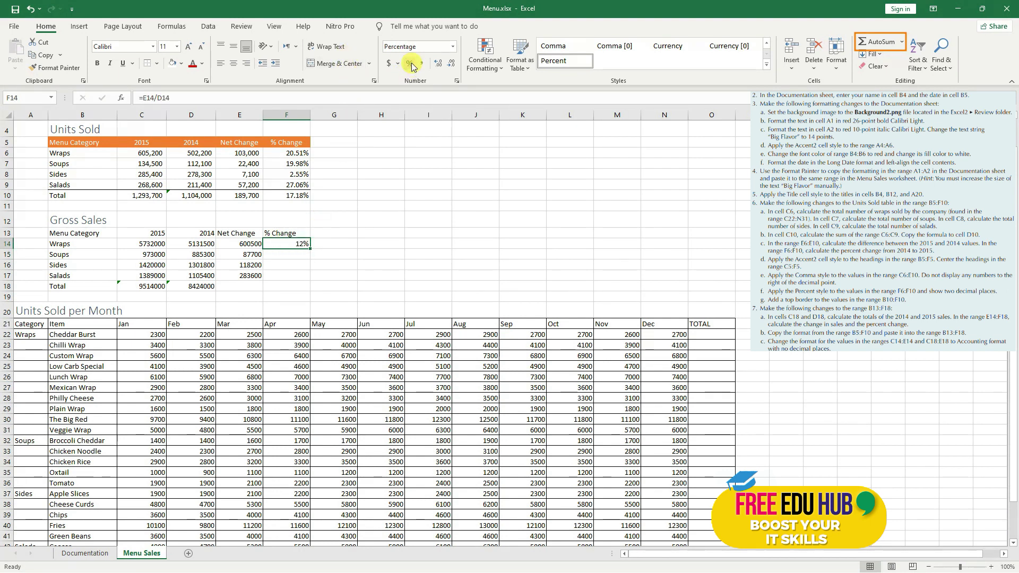
{"action": "left_click", "coordinate": [446, 66]}
{"action": "left_click", "coordinate": [438, 66]}
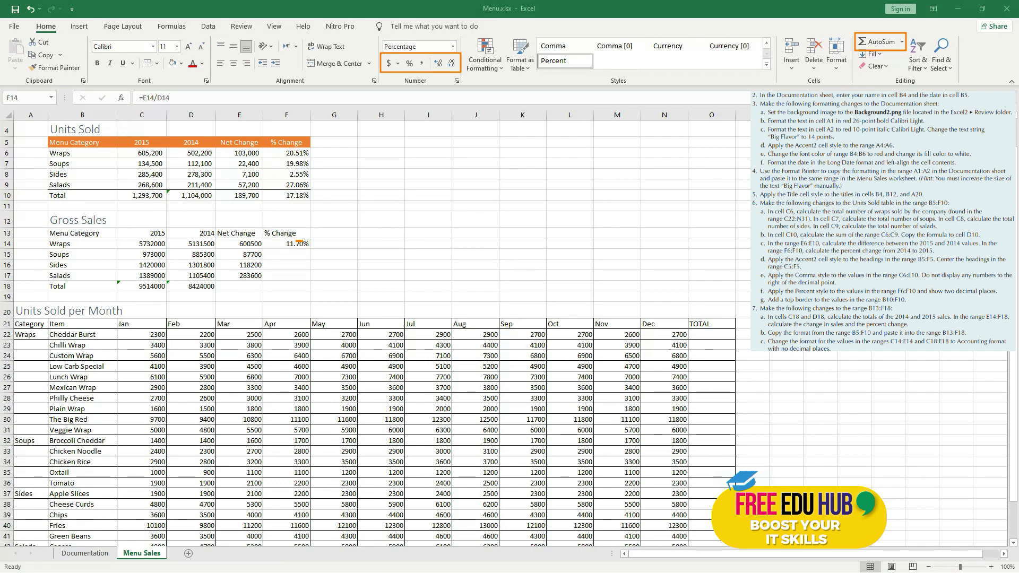
{"action": "left_click", "coordinate": [295, 244]}
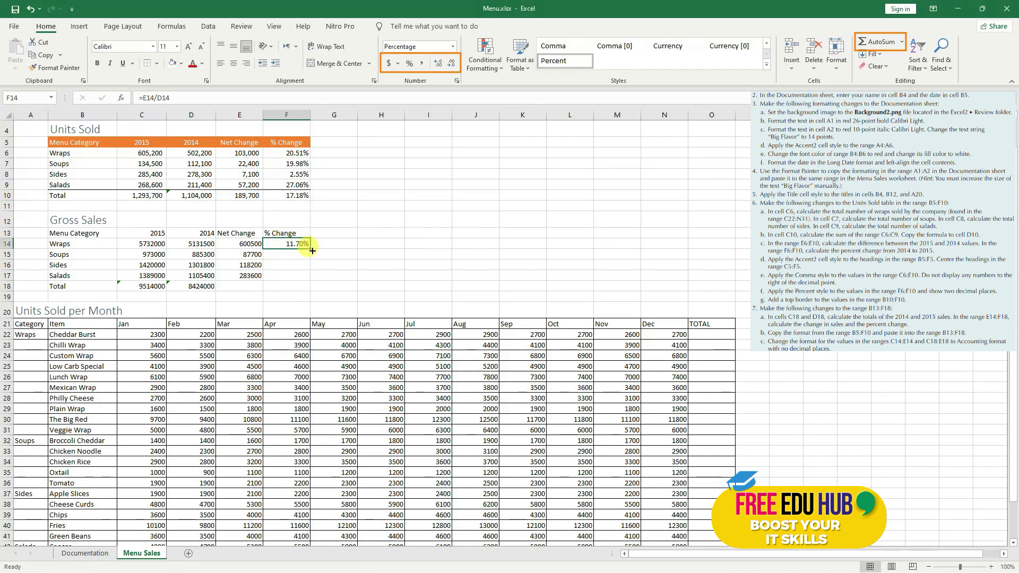
{"action": "left_click_drag", "start_coordinate": [311, 249], "coordinate": [311, 280]}
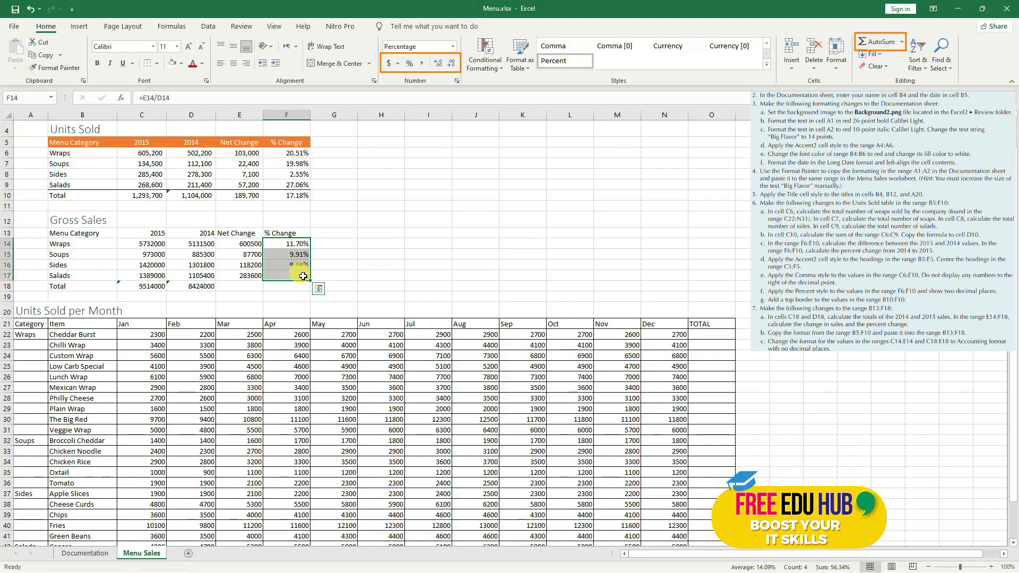
- Copy the Gross Sales total formula from D18 across to E18:F18 and format F18 as a percentage with two decimals
{"action": "left_click", "coordinate": [212, 286]}
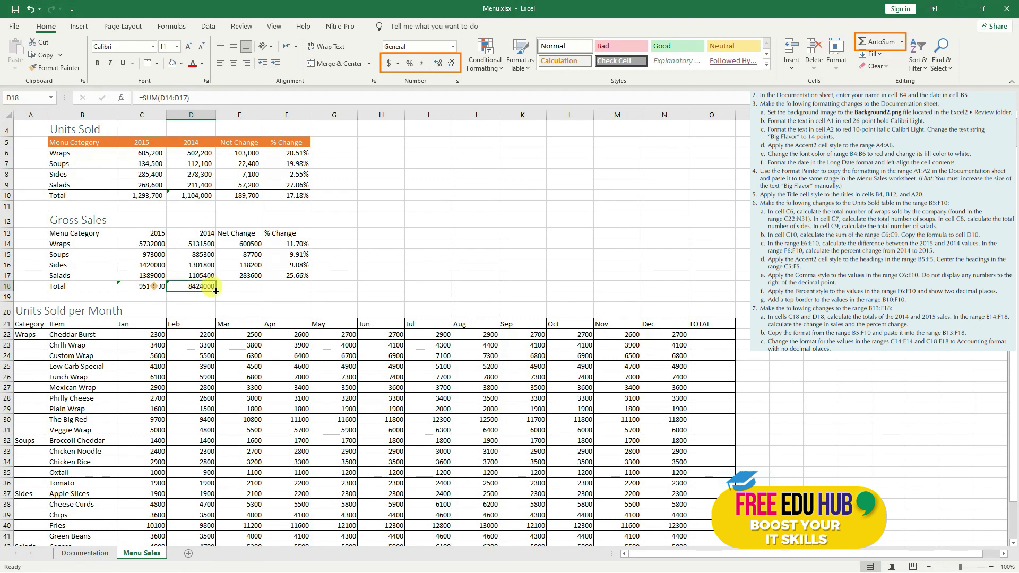
{"action": "left_click_drag", "start_coordinate": [216, 291], "coordinate": [306, 291]}
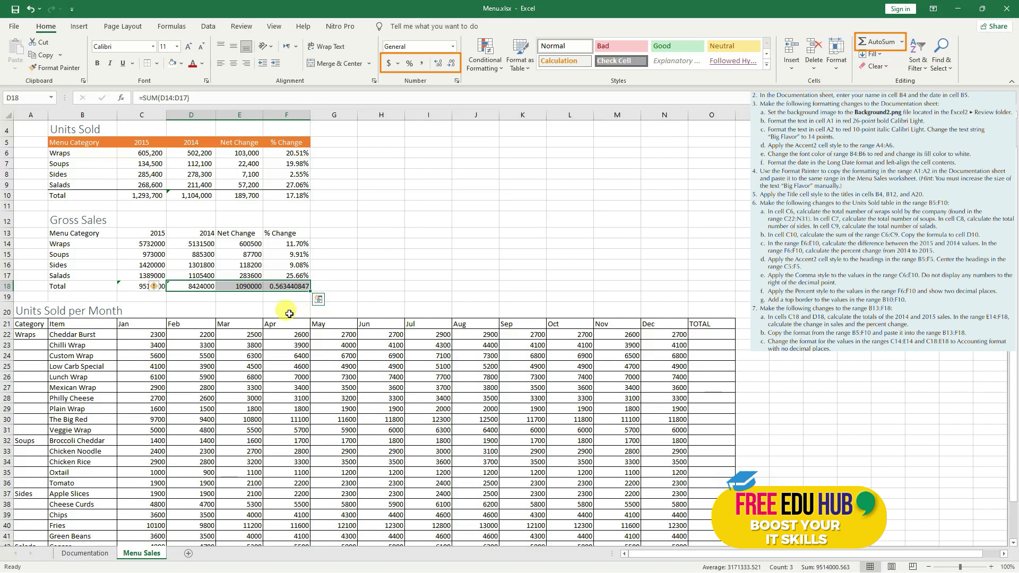
{"action": "left_click", "coordinate": [295, 289]}
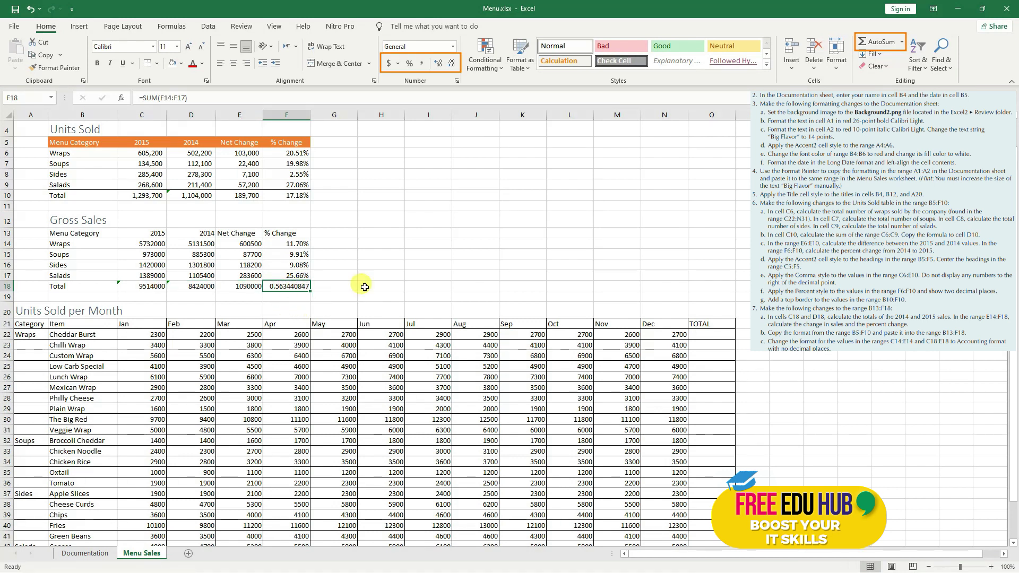
{"action": "left_click", "coordinate": [408, 65]}
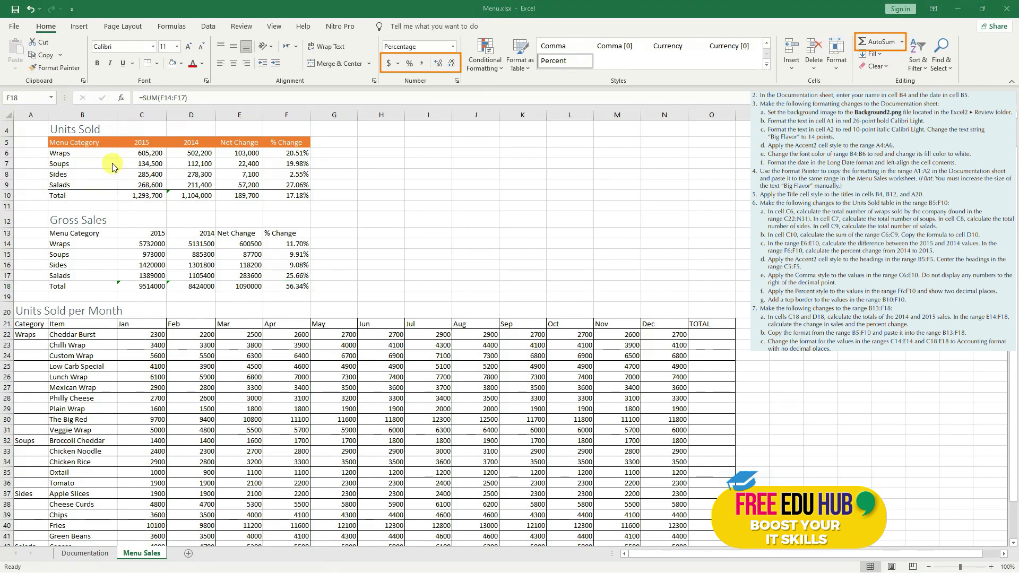
- Copy the formatting of the Units Sold table B5:F10 onto the Gross Sales table B13:F18 with Format Painter
{"action": "left_click_drag", "start_coordinate": [75, 142], "coordinate": [303, 195]}
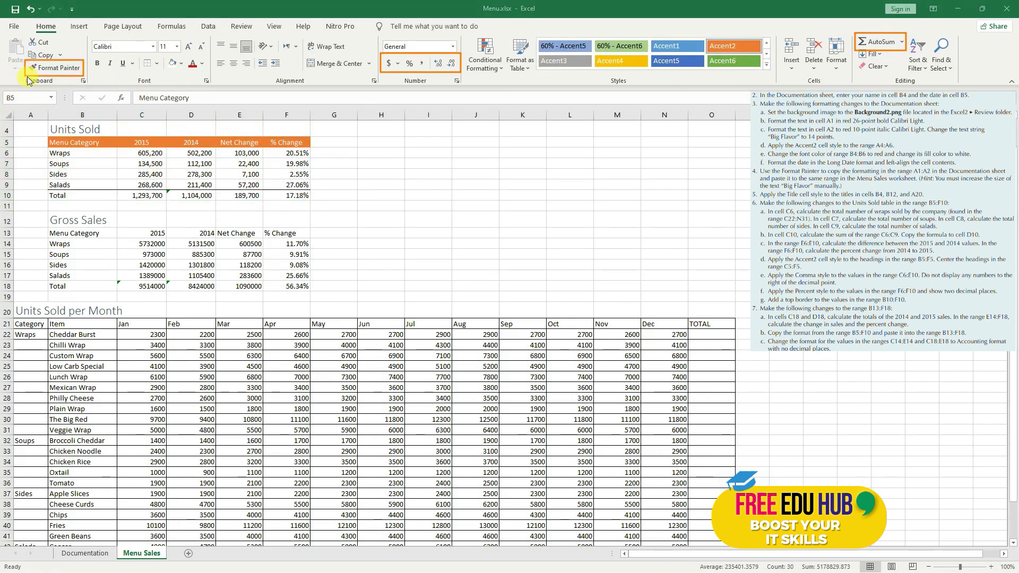
{"action": "left_click", "coordinate": [56, 68]}
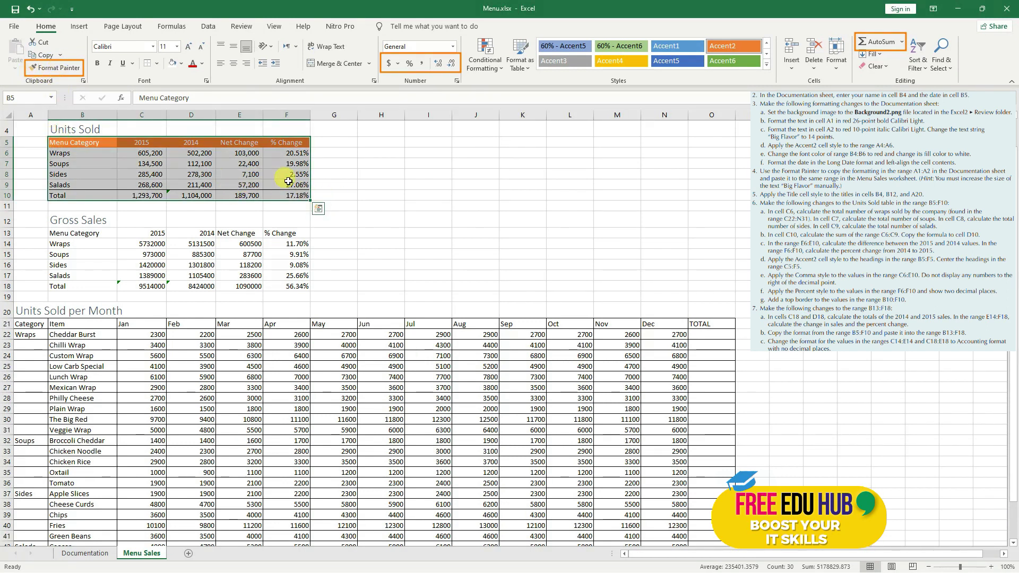
{"action": "left_click", "coordinate": [47, 72]}
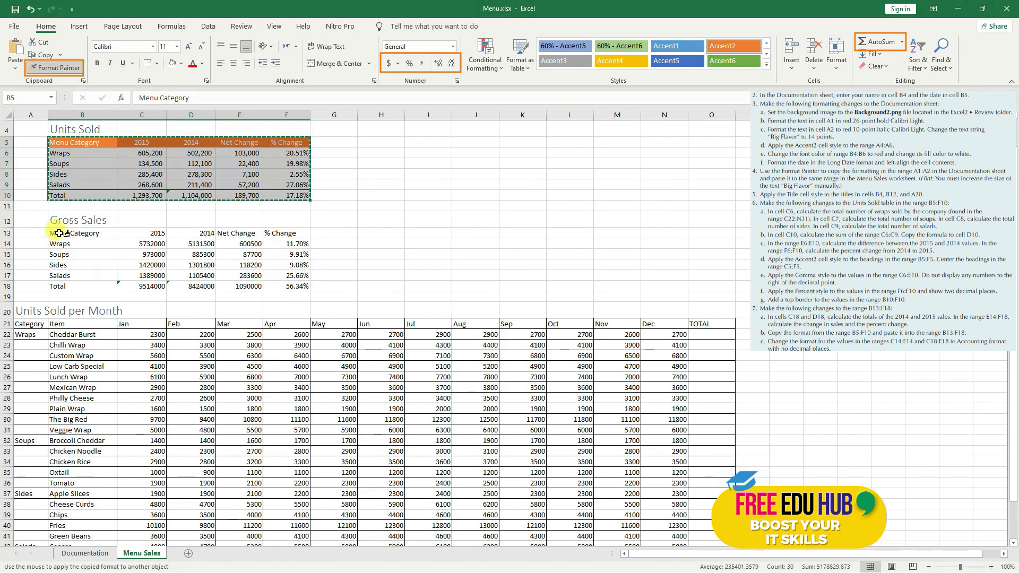
{"action": "mouse_move", "coordinate": [61, 232]}
{"action": "left_mouse_down"}
{"action": "mouse_move", "coordinate": [129, 261]}
{"action": "mouse_move", "coordinate": [254, 264]}
{"action": "mouse_move", "coordinate": [285, 287]}
{"action": "left_mouse_up"}
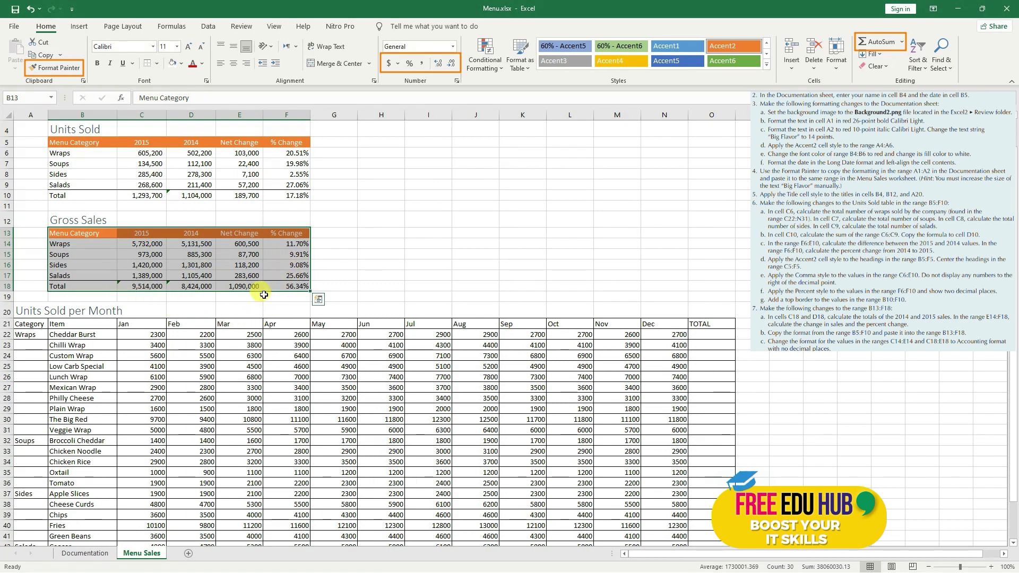
- Format C14:E14 and C18:E18 in the Gross Sales table as Accounting with the $ symbol and 0 decimal places
{"action": "left_click", "coordinate": [271, 266]}
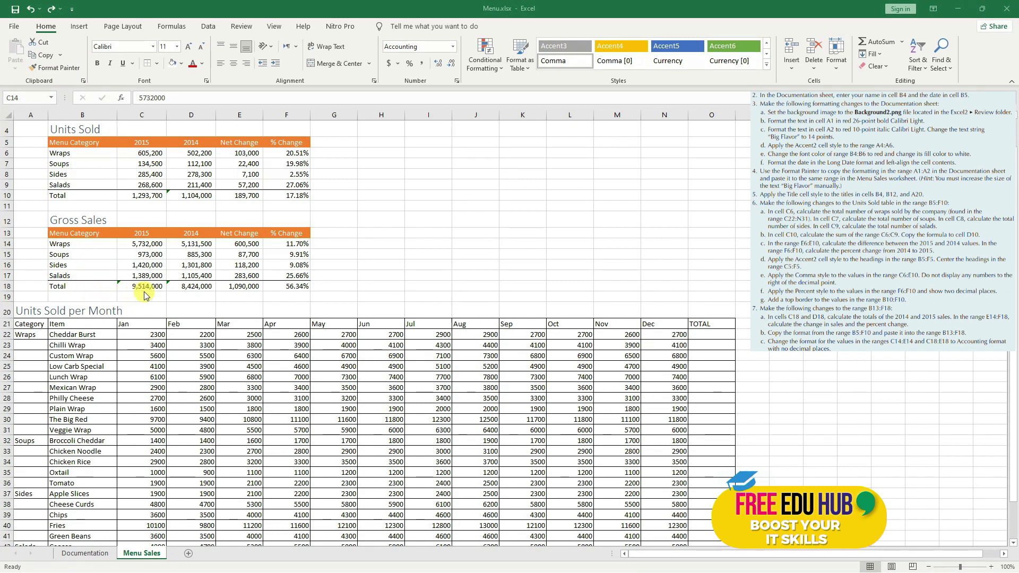
{"action": "left_click", "coordinate": [144, 245]}
{"action": "left_click_drag", "start_coordinate": [148, 246], "coordinate": [241, 245]}
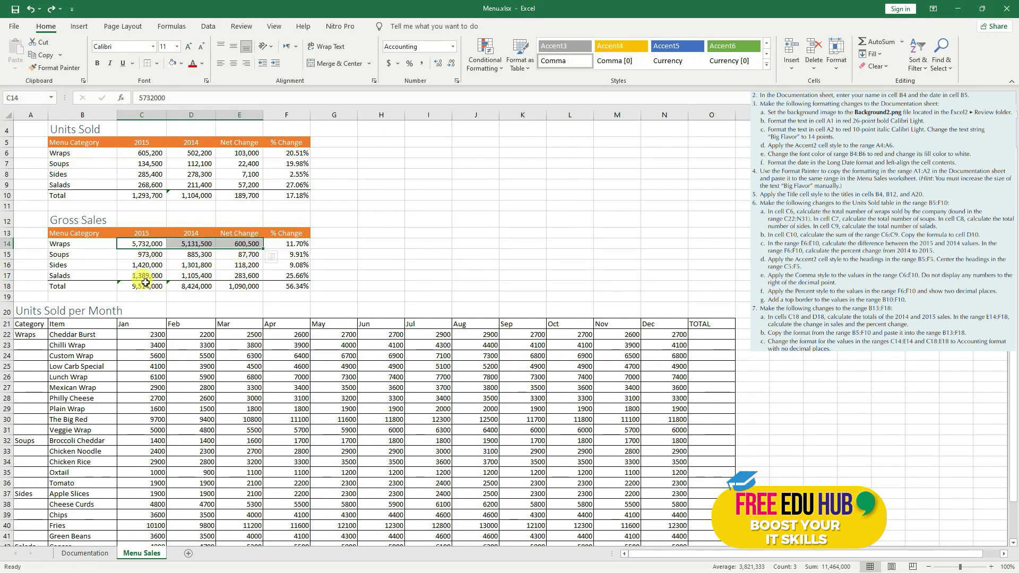
{"action": "left_click_drag", "start_coordinate": [144, 287], "coordinate": [244, 282]}
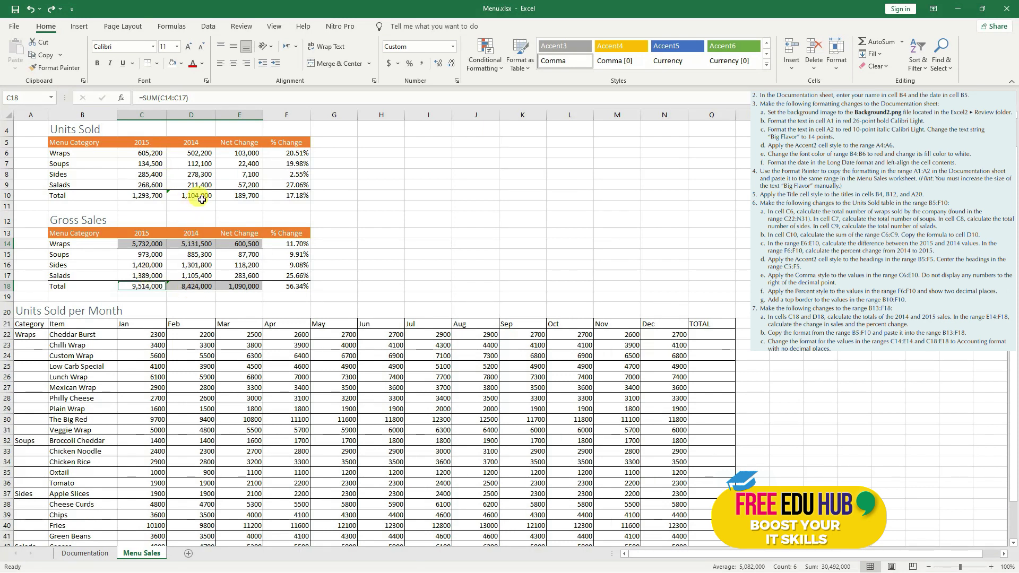
{"action": "key", "text": "ctrl+1"}
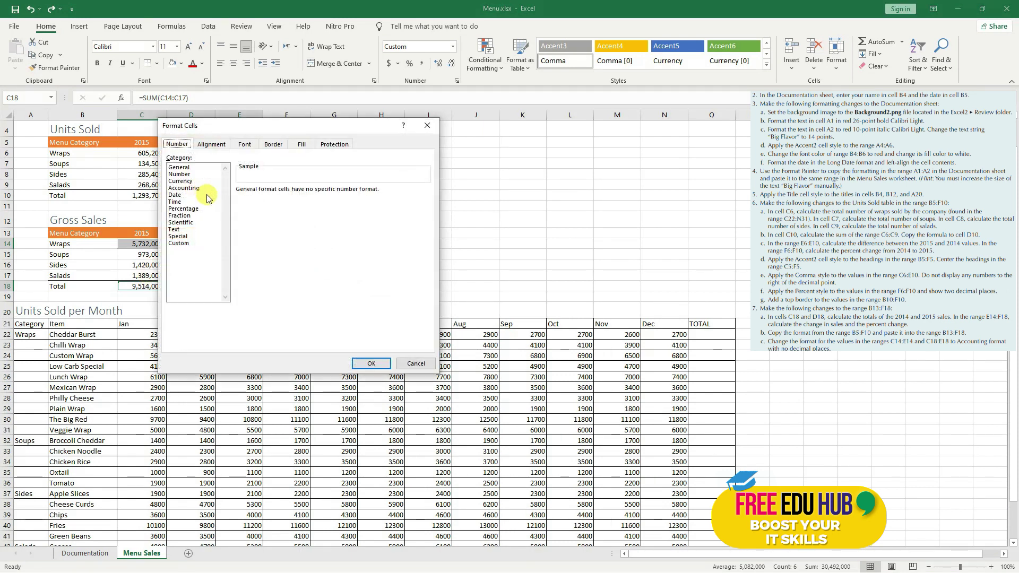
{"action": "left_click", "coordinate": [421, 364]}
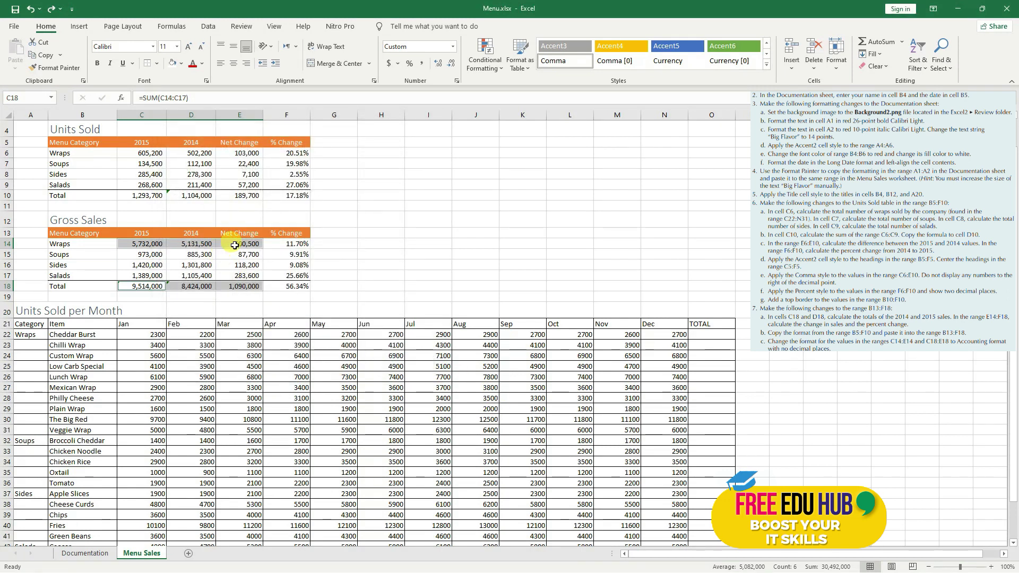
{"action": "right_click", "coordinate": [238, 245]}
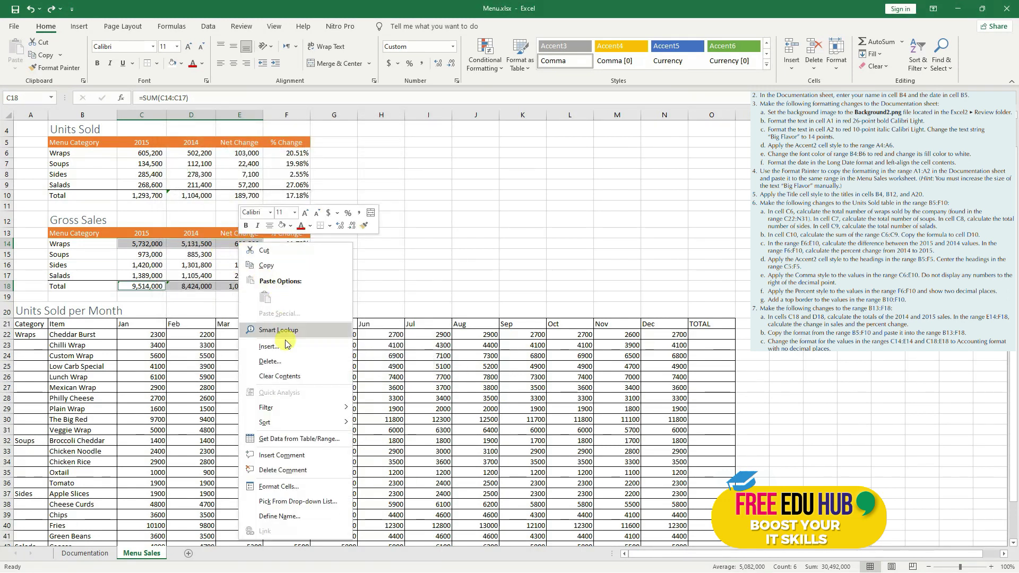
{"action": "left_click", "coordinate": [276, 486]}
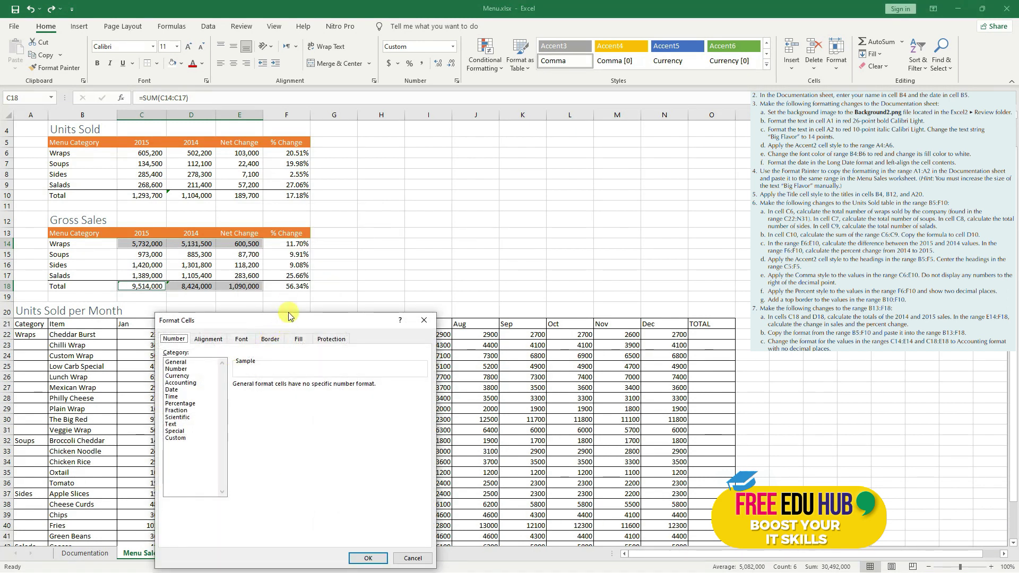
{"action": "left_click_drag", "start_coordinate": [286, 317], "coordinate": [290, 159]}
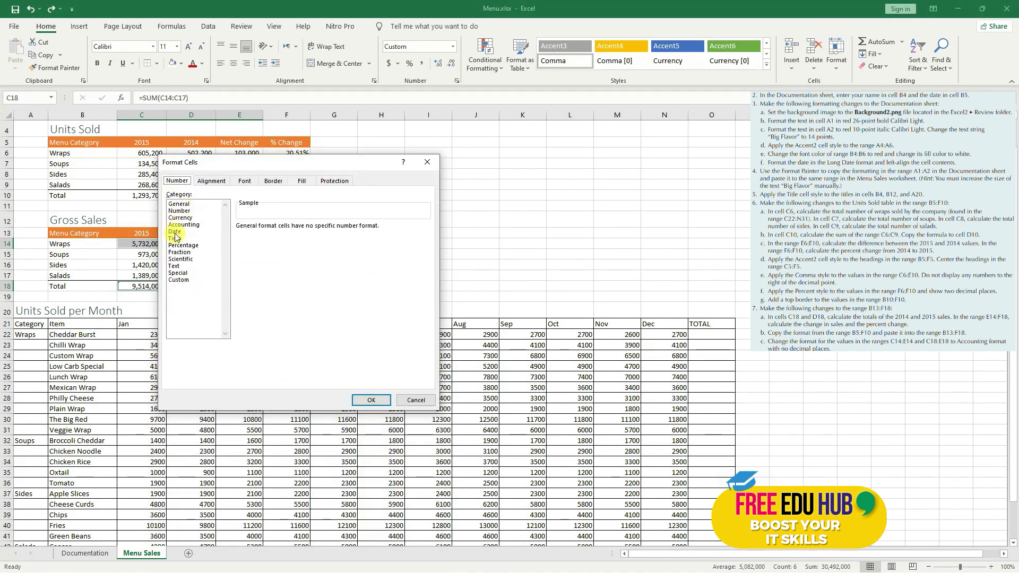
{"action": "left_click", "coordinate": [191, 226]}
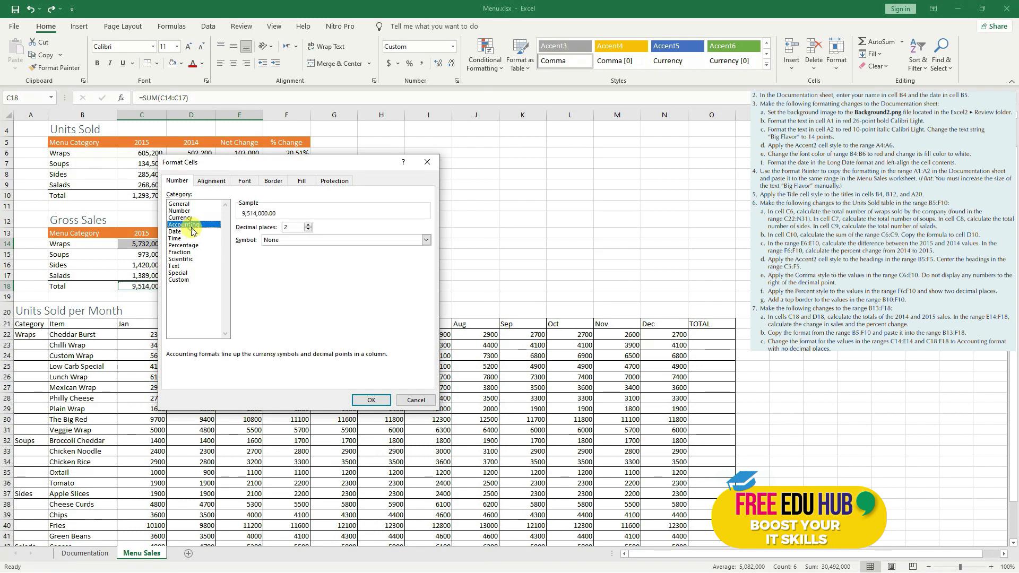
{"action": "left_click", "coordinate": [308, 230]}
{"action": "left_click", "coordinate": [309, 230]}
{"action": "left_click", "coordinate": [307, 240]}
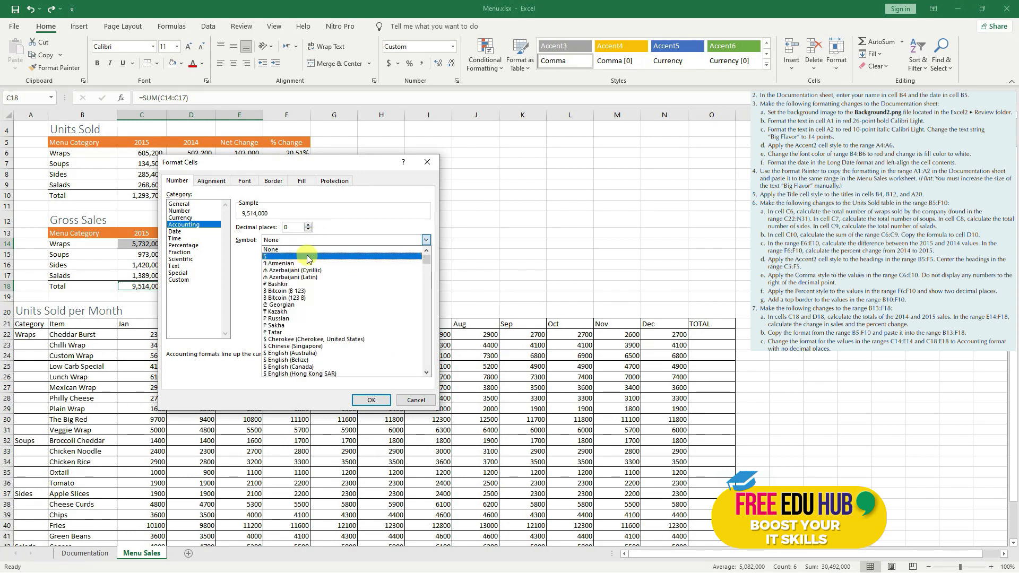
{"action": "left_click", "coordinate": [307, 255]}
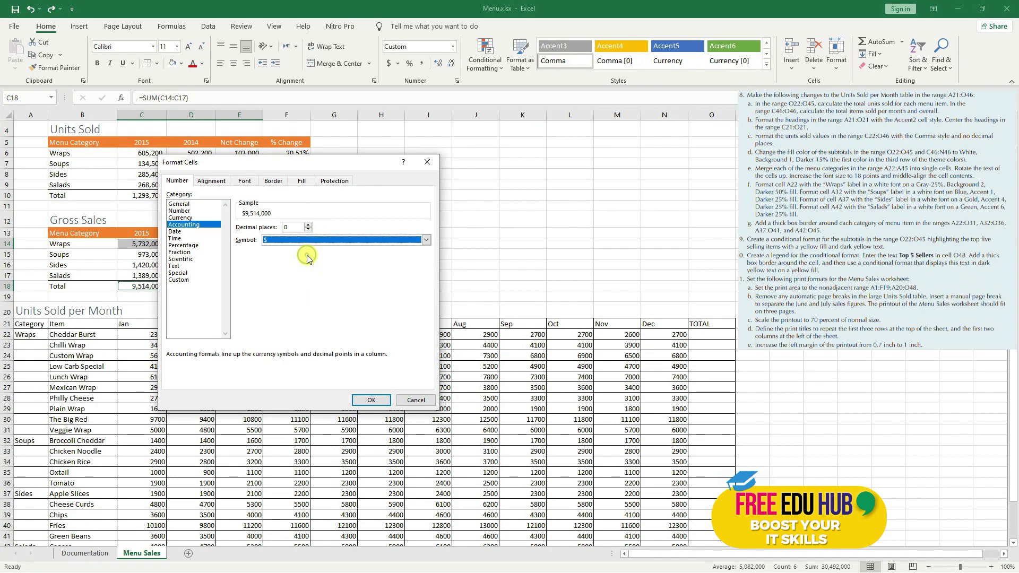
{"action": "left_click", "coordinate": [370, 399]}
- Check the Accounting format in the Wraps and Total rows of the Gross Sales table
{"action": "left_click", "coordinate": [161, 267]}
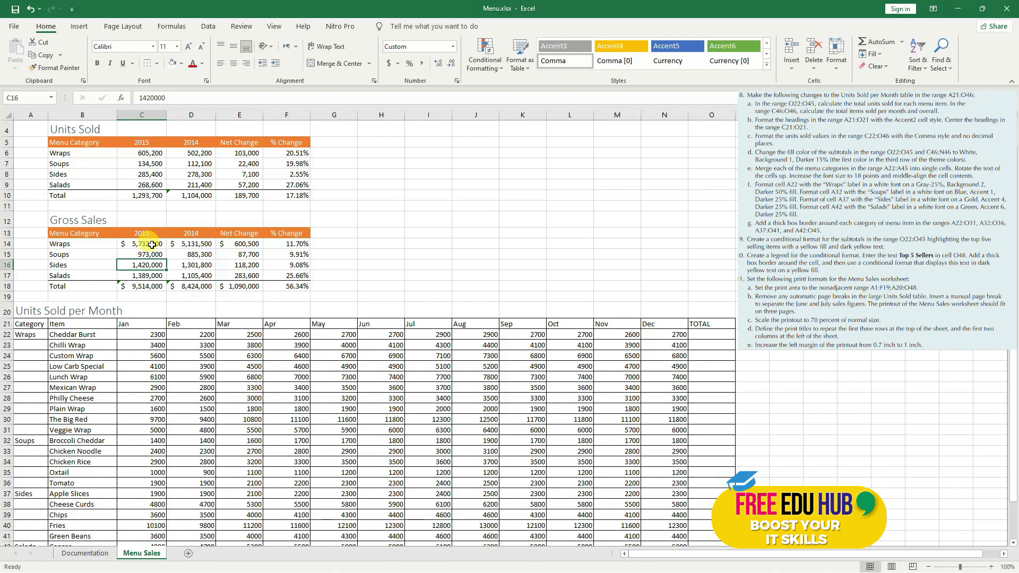
{"action": "left_click", "coordinate": [223, 243]}
{"action": "left_click", "coordinate": [199, 244]}
{"action": "left_click", "coordinate": [141, 244]}
{"action": "left_click", "coordinate": [139, 285]}
{"action": "left_click", "coordinate": [187, 284]}
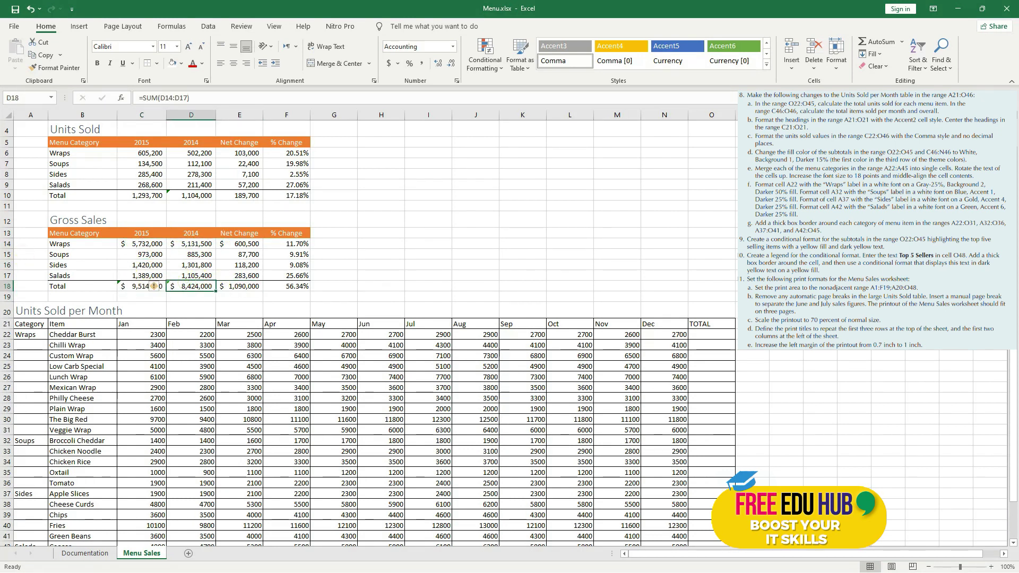
- Examine the Units Sold per Month table in A21:O46, including the empty total cells O22:O46 and the monthly values C22:N22
{"action": "scroll", "coordinate": [153, 286], "scroll_direction": "down", "scroll_amount": 4}
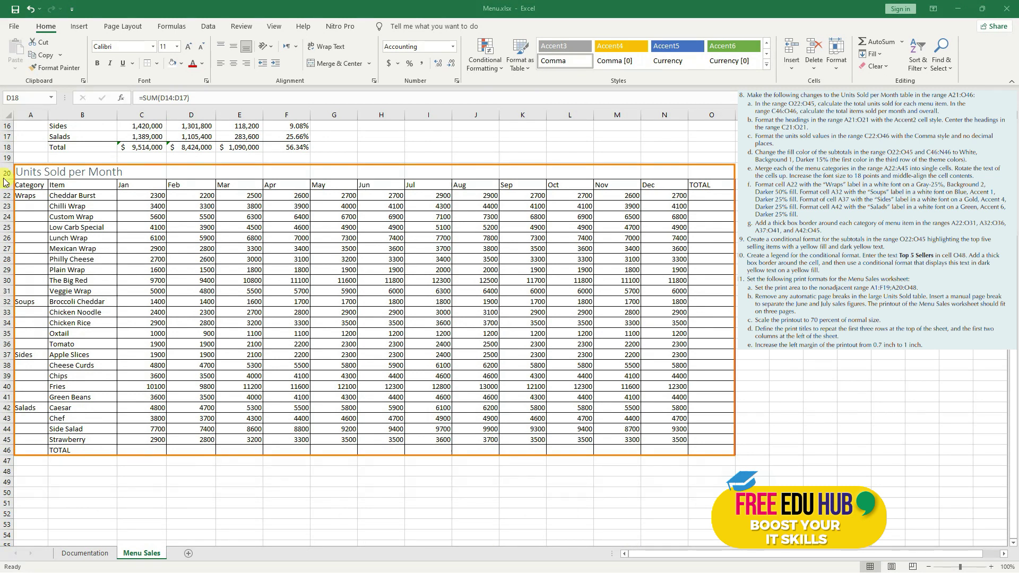
{"action": "left_click", "coordinate": [34, 184]}
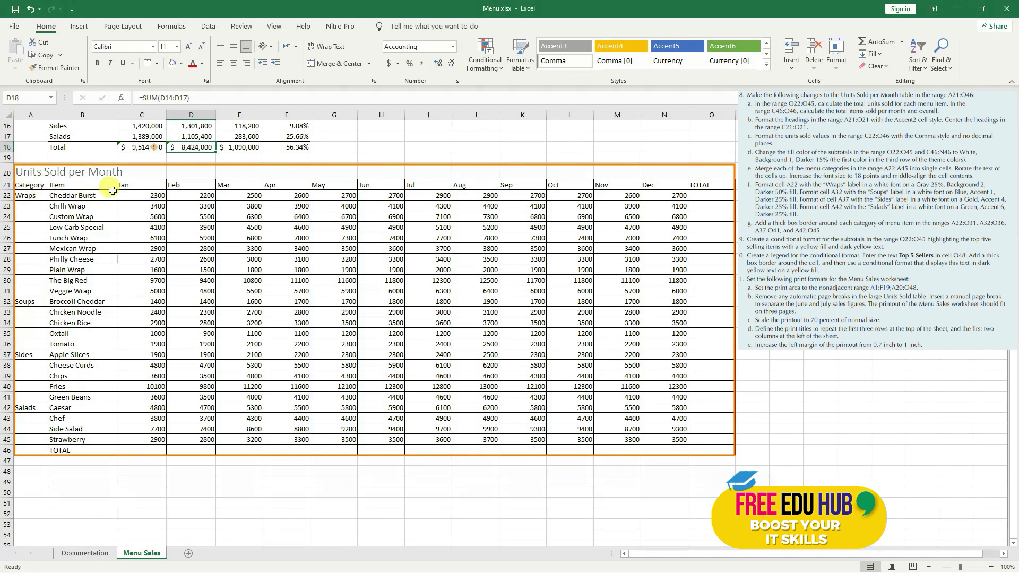
{"action": "left_click_drag", "start_coordinate": [46, 171], "coordinate": [719, 447]}
{"action": "left_click", "coordinate": [657, 429]}
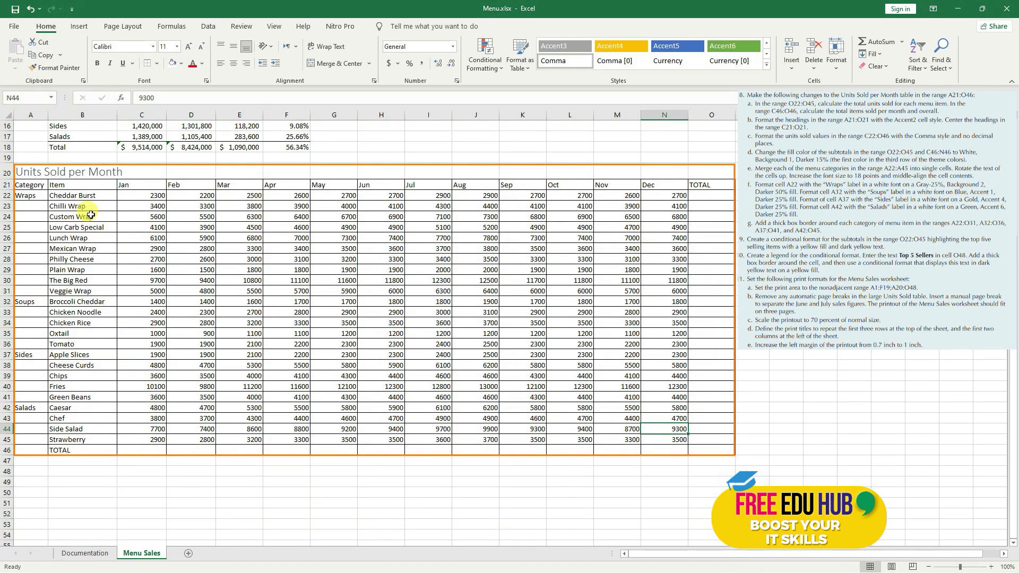
{"action": "left_click", "coordinate": [29, 186]}
{"action": "left_click_drag", "start_coordinate": [32, 185], "coordinate": [711, 446]}
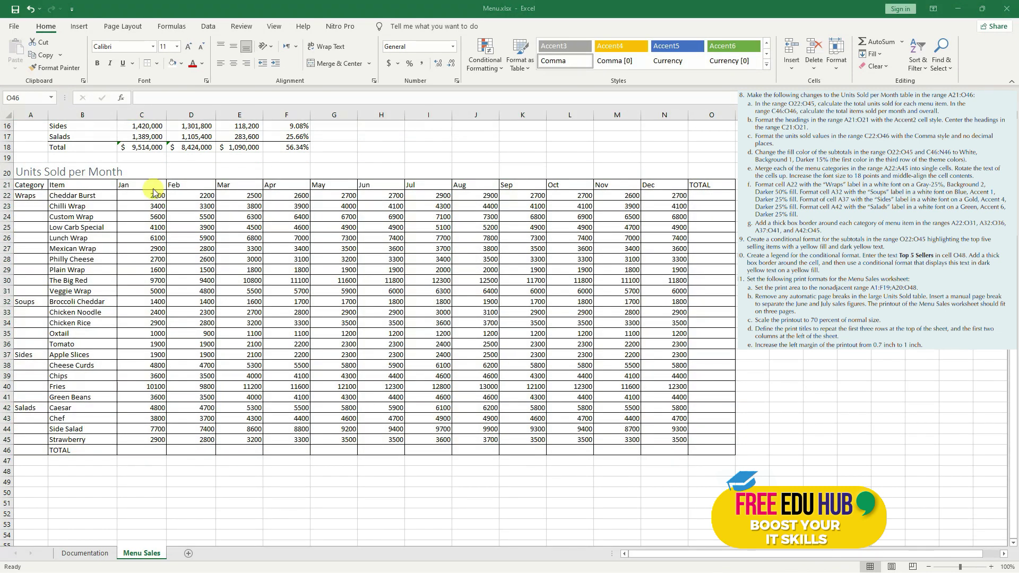
{"action": "left_click", "coordinate": [698, 205]}
{"action": "left_click", "coordinate": [709, 197]}
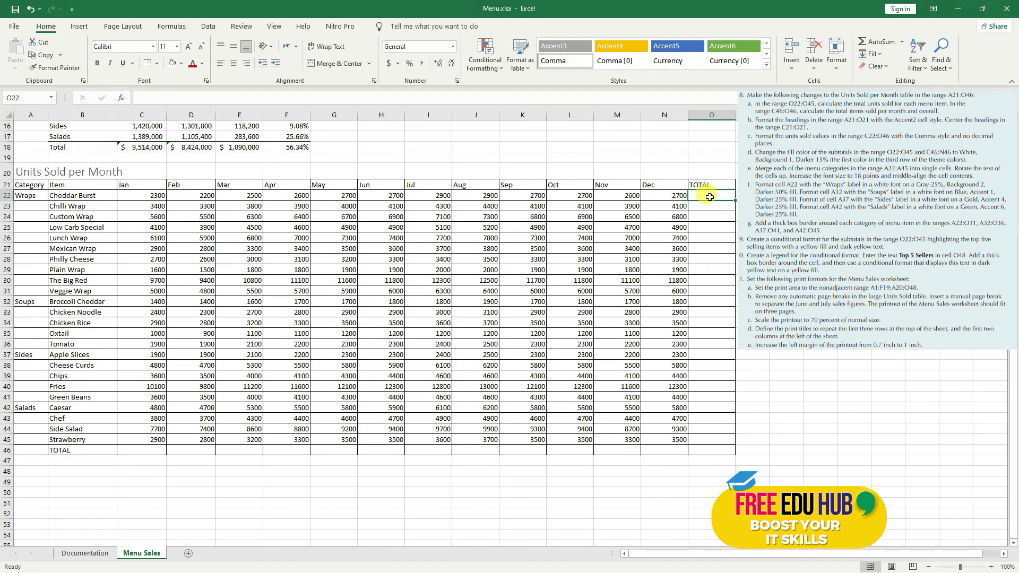
{"action": "left_click_drag", "start_coordinate": [713, 196], "coordinate": [712, 440]}
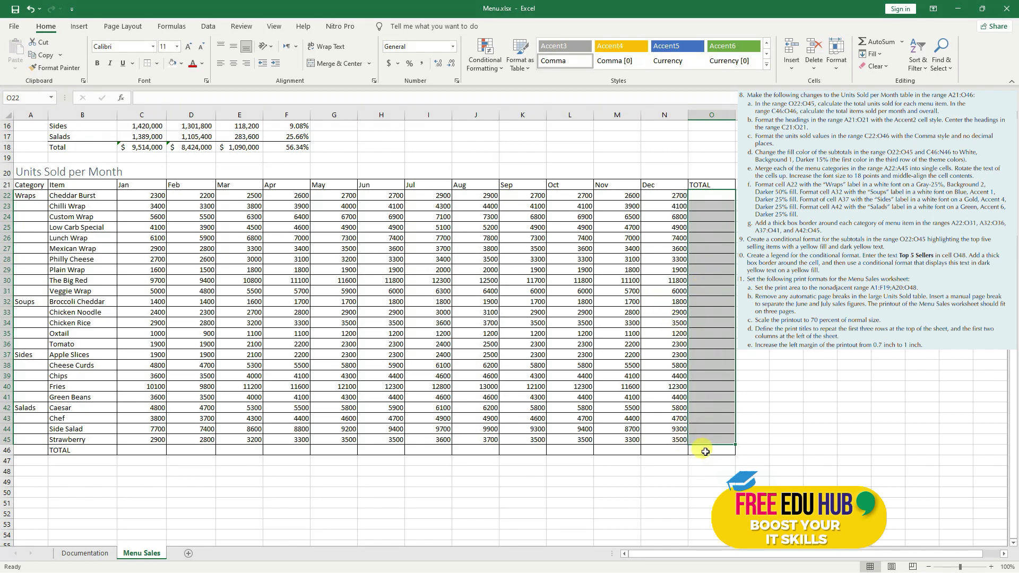
{"action": "left_click", "coordinate": [705, 451]}
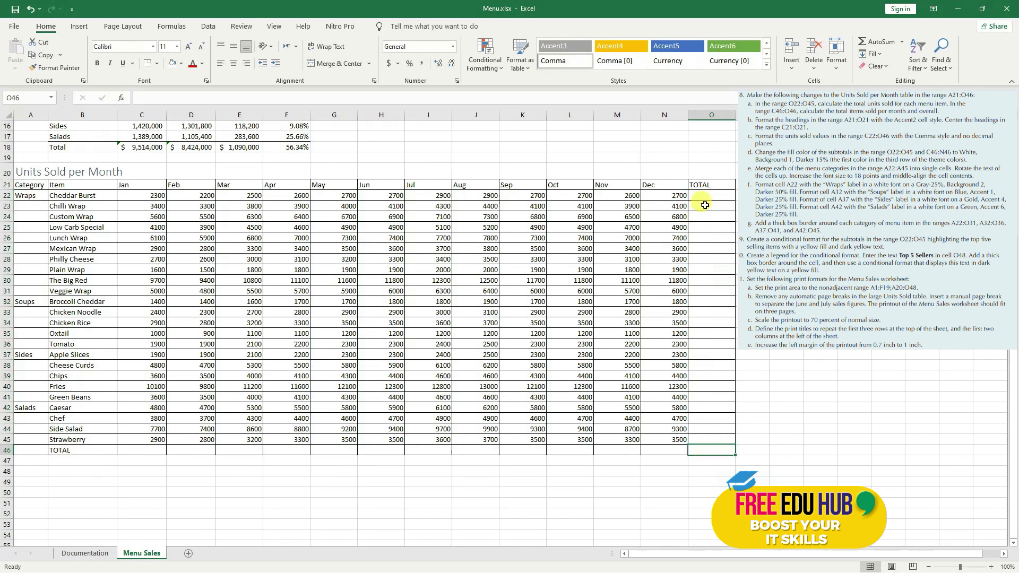
{"action": "left_click_drag", "start_coordinate": [673, 195], "coordinate": [139, 195]}
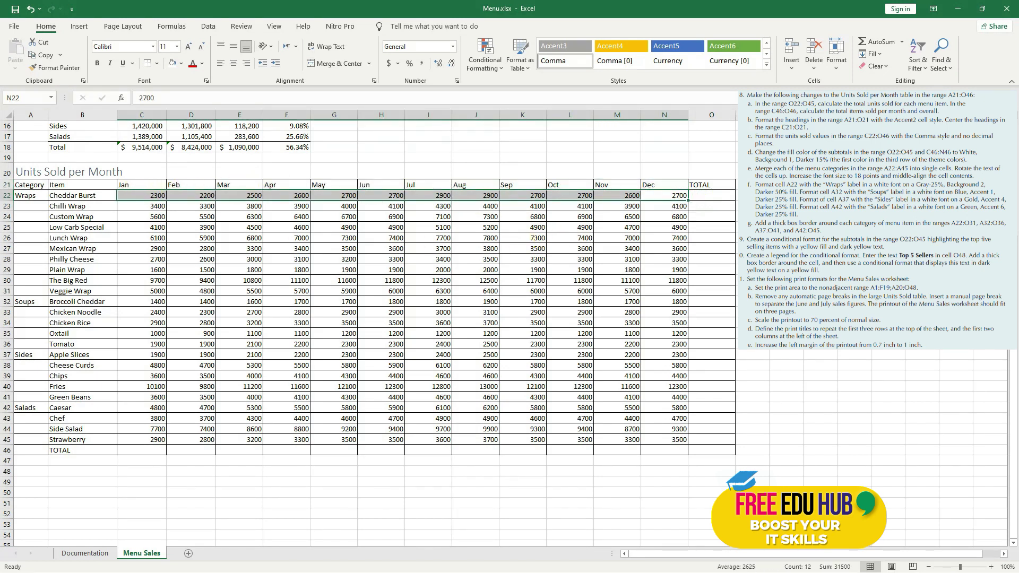
{"action": "left_click", "coordinate": [720, 465]}
- Calculate each menu item's total units in O22:O45 by entering =SUM(C22:N22) in O22 with AutoSum and filling it down
{"action": "left_click", "coordinate": [711, 196]}
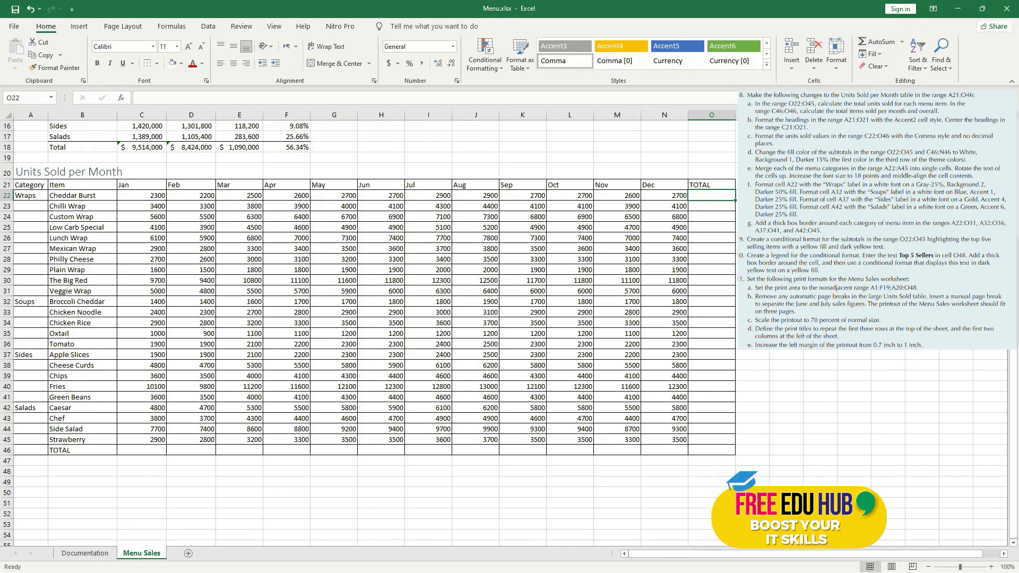
{"action": "left_click", "coordinate": [877, 41]}
{"action": "left_click", "coordinate": [880, 41]}
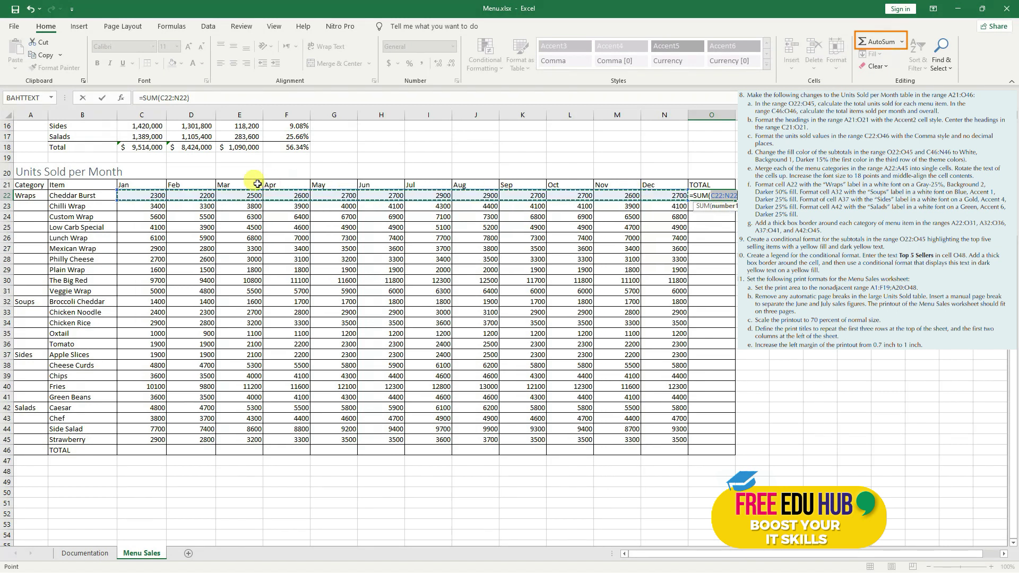
{"action": "key", "text": "Return"}
{"action": "left_click", "coordinate": [719, 196]}
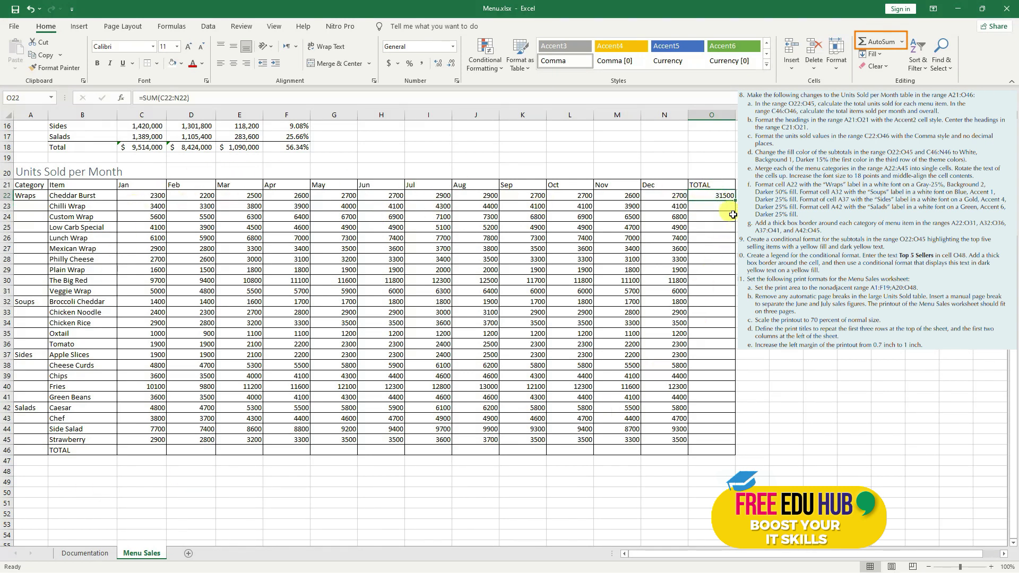
{"action": "left_click_drag", "start_coordinate": [735, 200], "coordinate": [727, 440]}
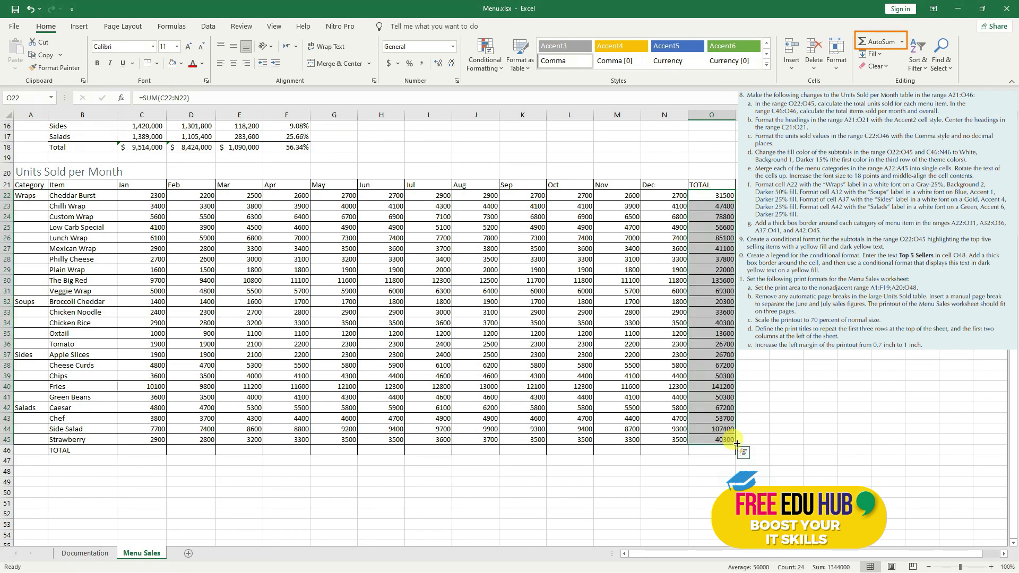
{"action": "left_click", "coordinate": [729, 196]}
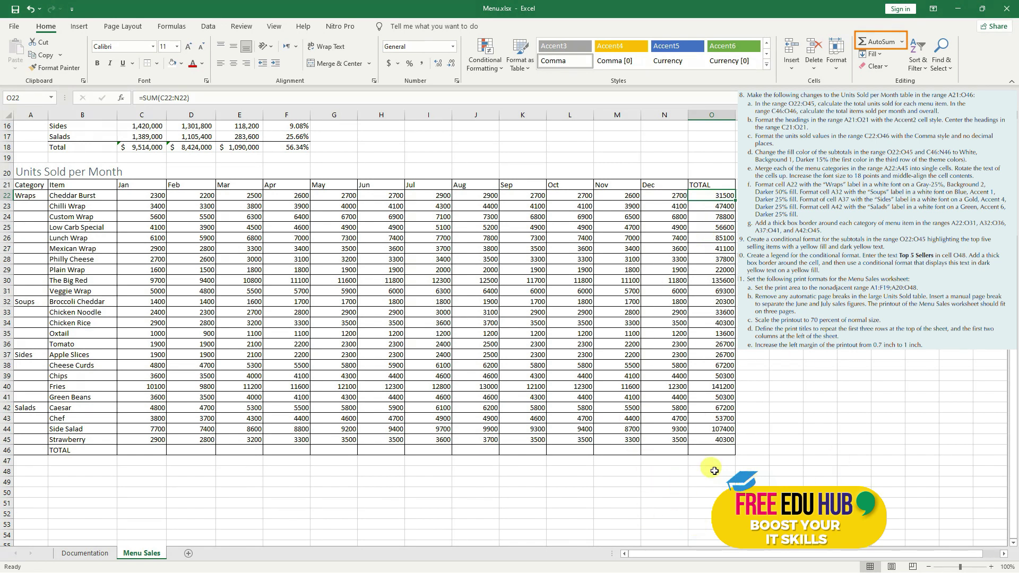
{"action": "left_click", "coordinate": [718, 441]}
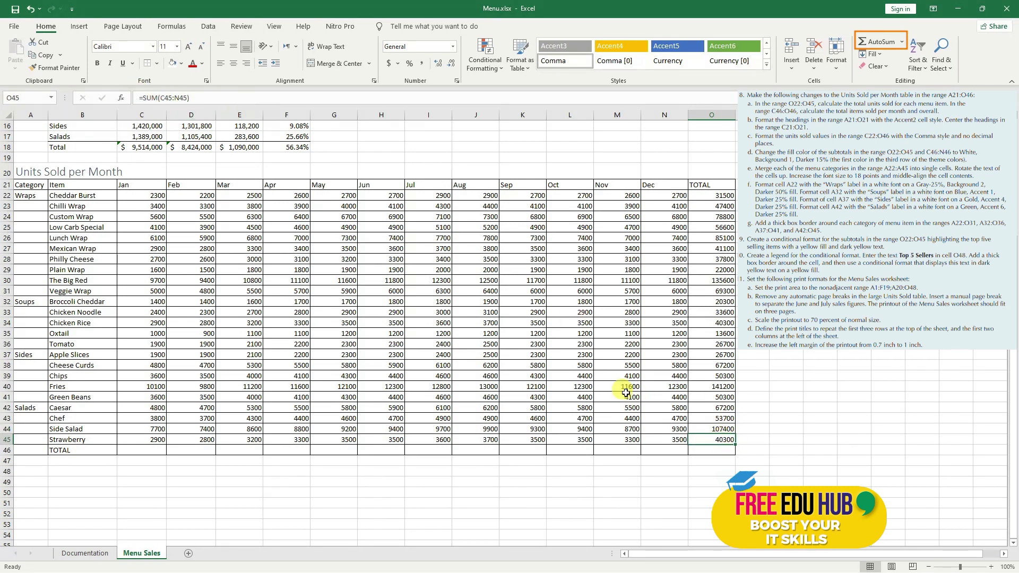
{"action": "left_click", "coordinate": [224, 96]}
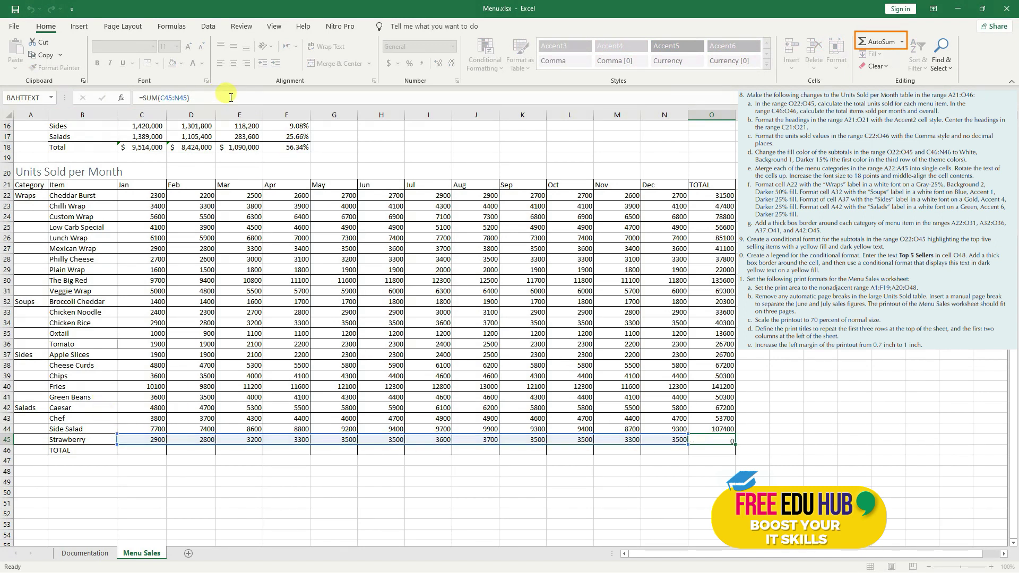
{"action": "key", "text": "Return"}
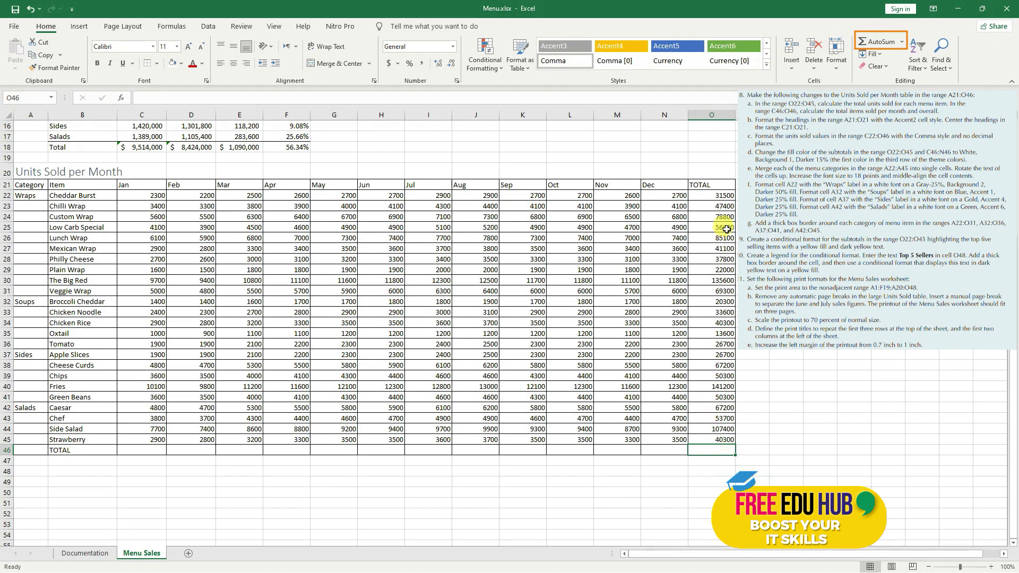
- Calculate the overall units sold in O46 using AutoSum on the range O22:O45
{"action": "left_click_drag", "start_coordinate": [714, 195], "coordinate": [703, 446]}
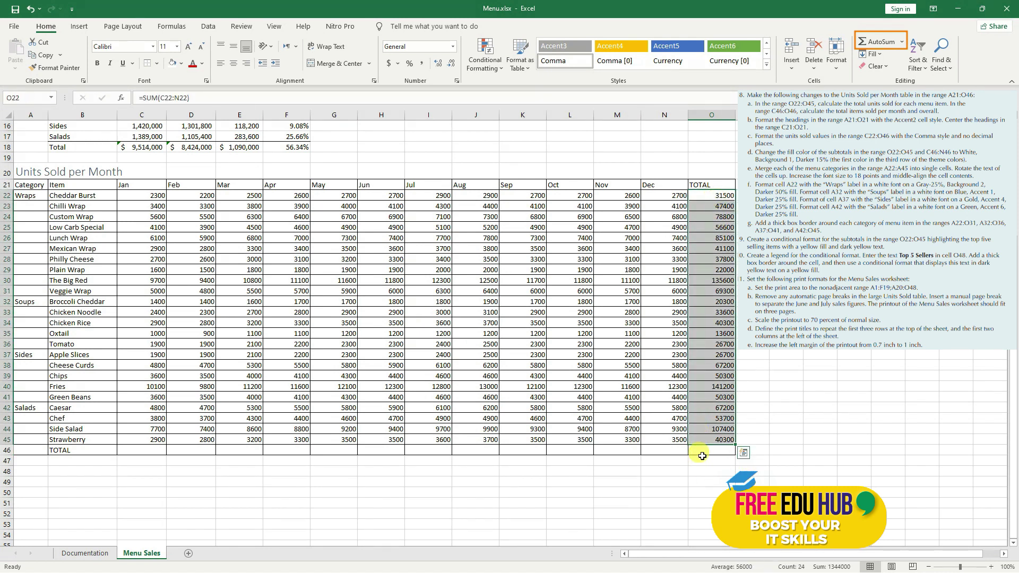
{"action": "left_click", "coordinate": [701, 450]}
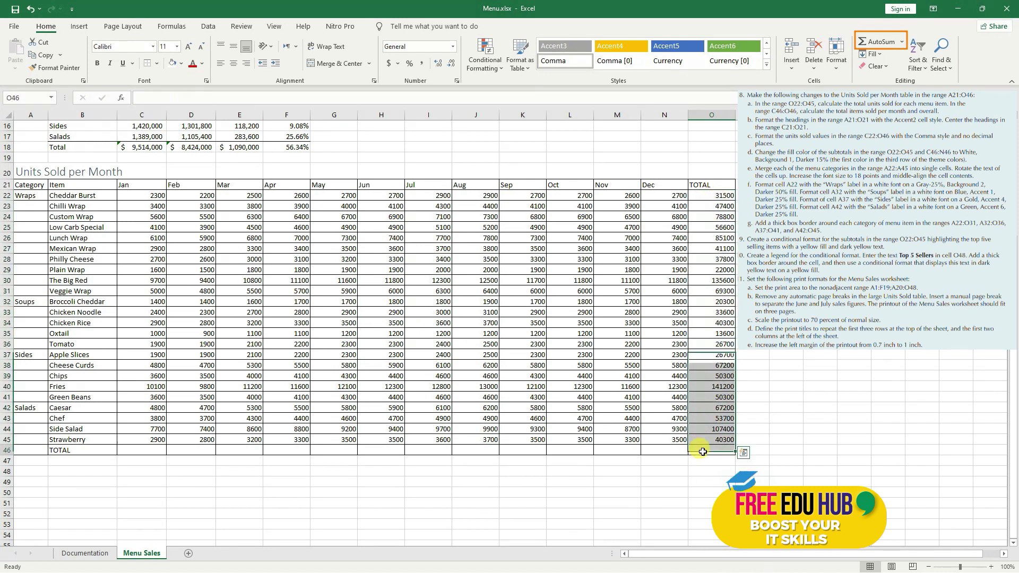
{"action": "left_click", "coordinate": [876, 41]}
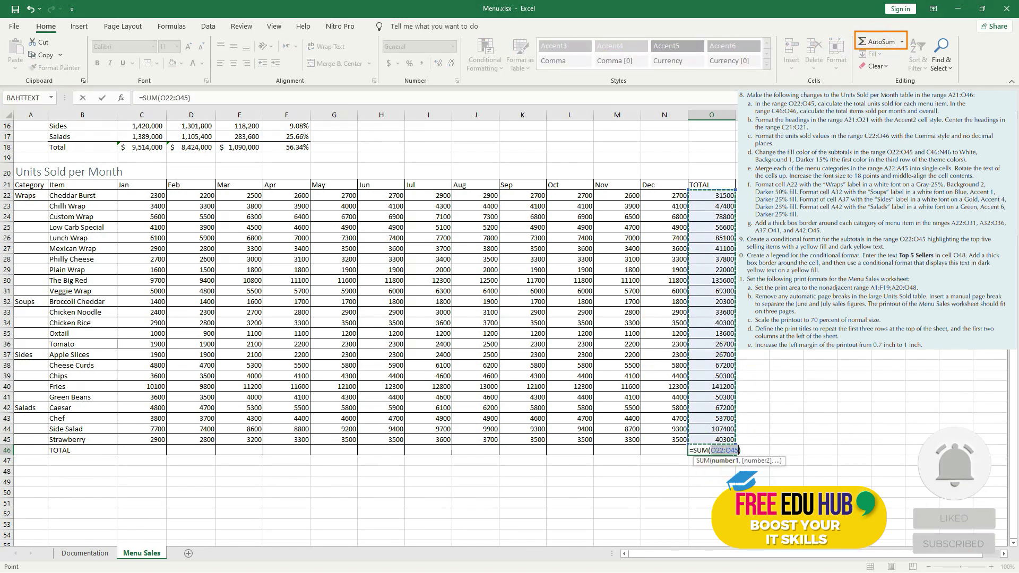
{"action": "key", "text": "Return"}
{"action": "left_click", "coordinate": [712, 451]}
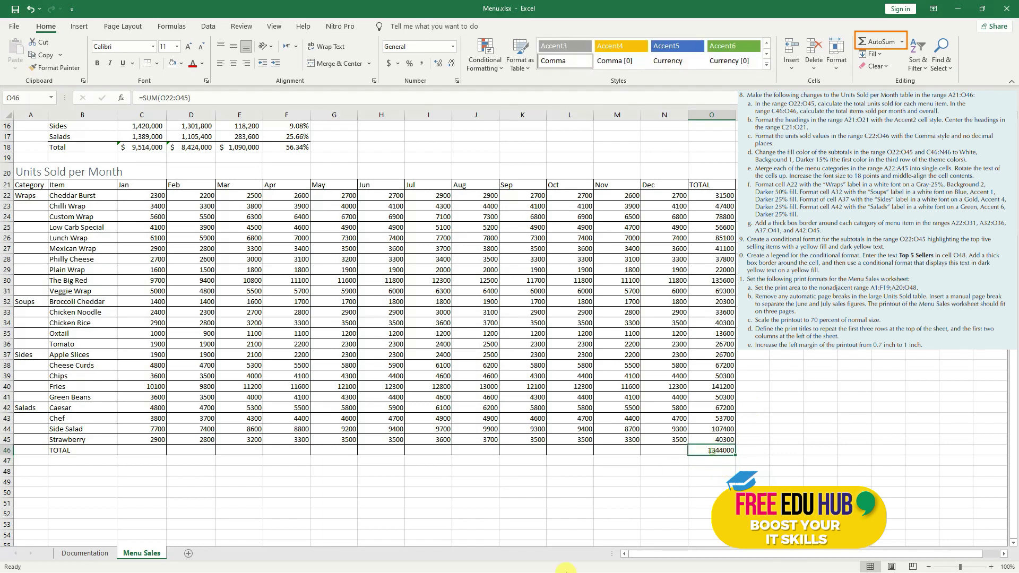
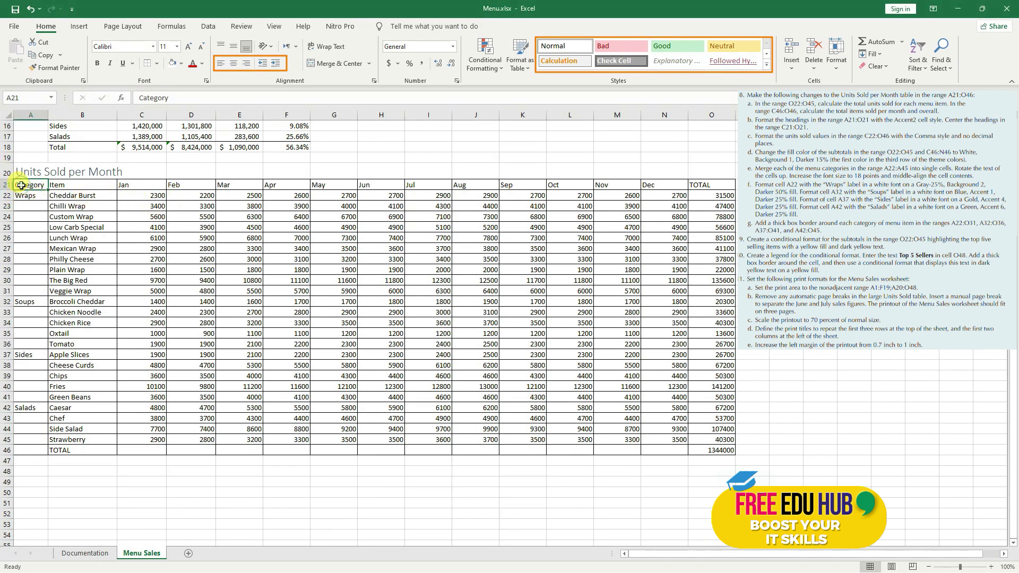
- Apply the Accent2 cell style to the Units Sold per Month headings in A21:O21
{"action": "left_click_drag", "start_coordinate": [22, 185], "coordinate": [710, 186]}
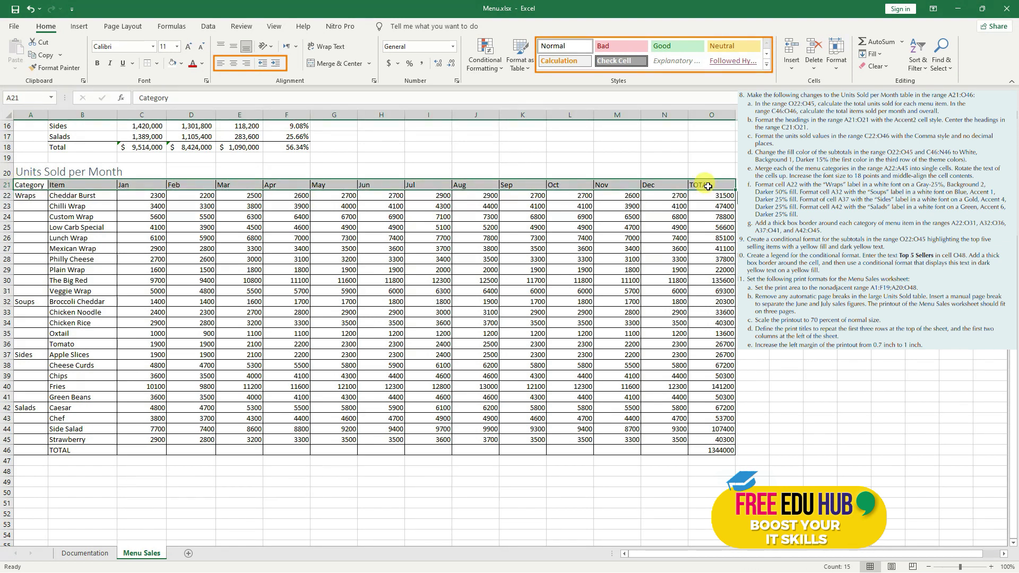
{"action": "left_click", "coordinate": [767, 65]}
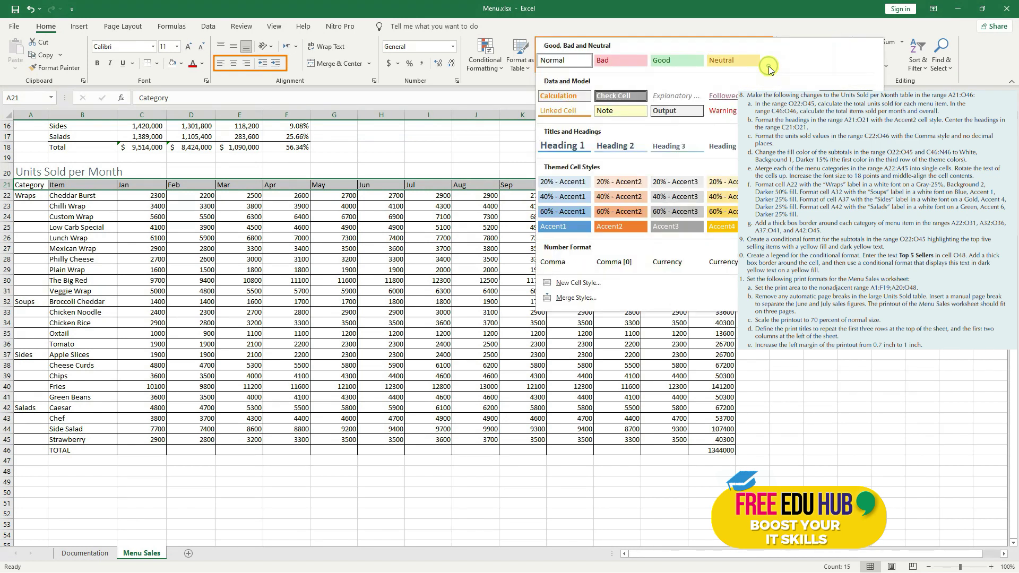
{"action": "left_click", "coordinate": [615, 226]}
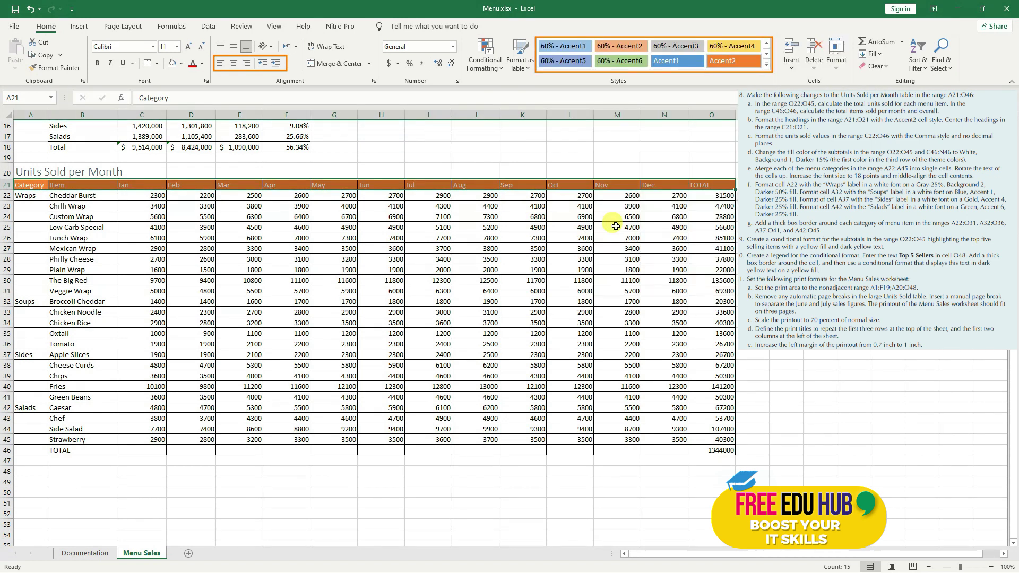
{"action": "left_click", "coordinate": [152, 215]}
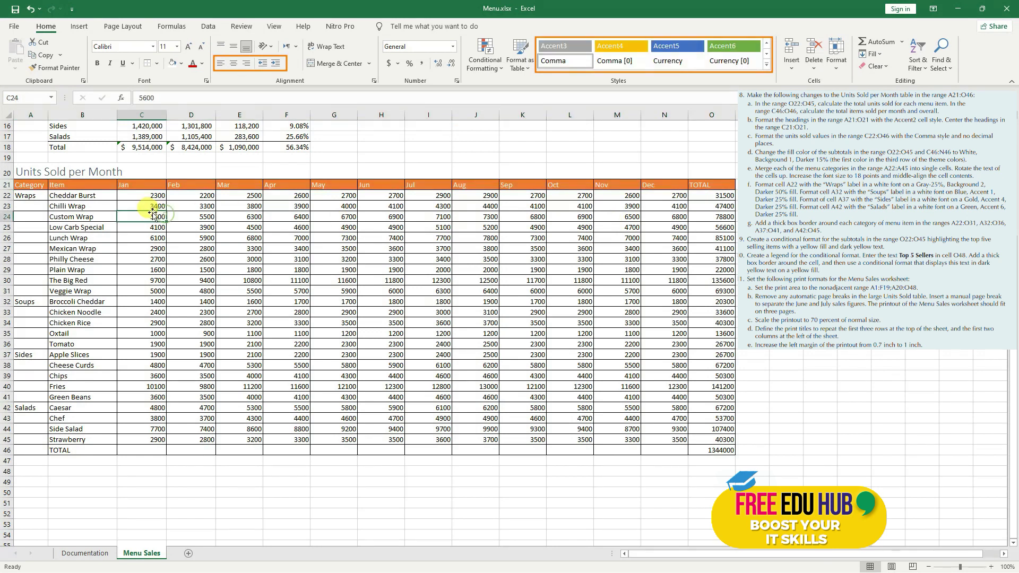
- Center the month and TOTAL headings in the range C21:O21
{"action": "left_click", "coordinate": [140, 186]}
{"action": "left_click_drag", "start_coordinate": [134, 185], "coordinate": [693, 181]}
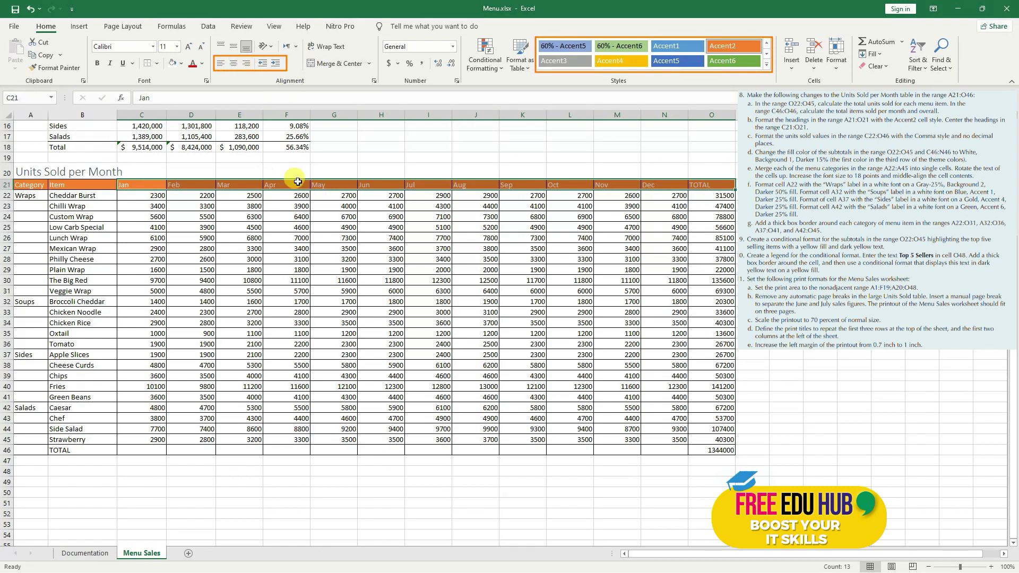
{"action": "left_click", "coordinate": [231, 66]}
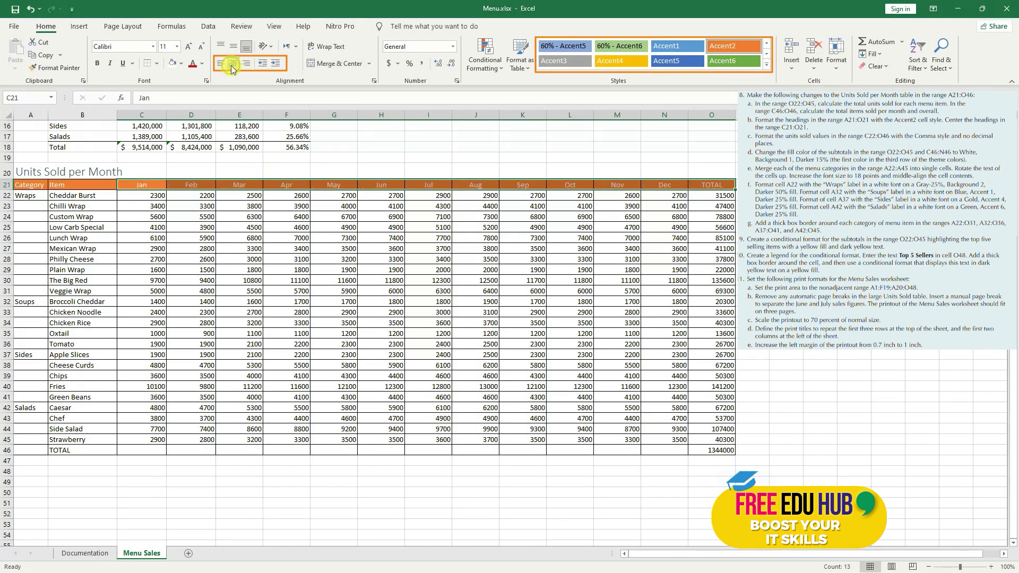
- Format the units sold values in C22:O46 with the Comma style and no decimal places
{"action": "left_click", "coordinate": [366, 216]}
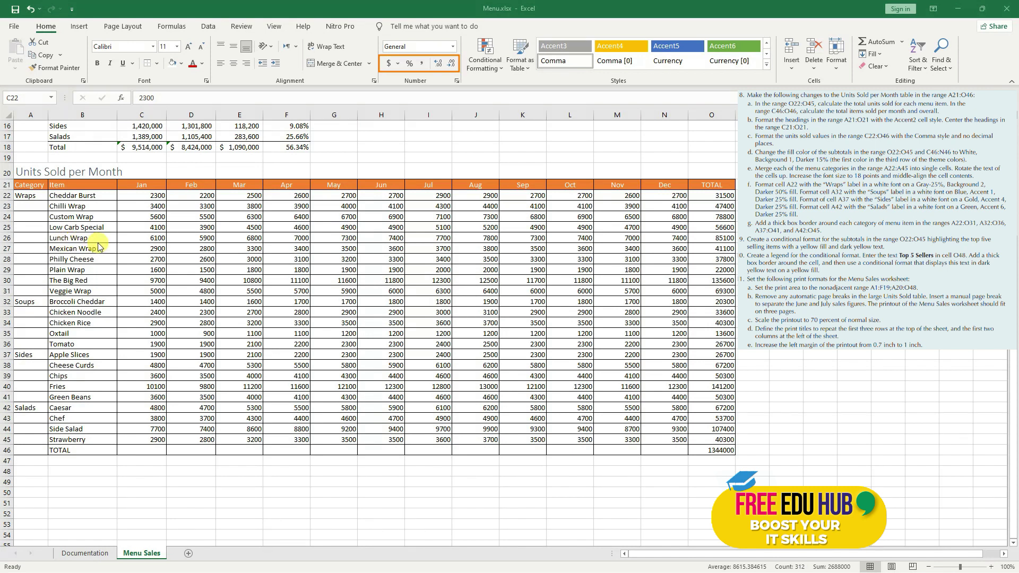
{"action": "left_click", "coordinate": [72, 196]}
{"action": "left_click", "coordinate": [143, 197]}
{"action": "left_click_drag", "start_coordinate": [143, 197], "coordinate": [723, 450]}
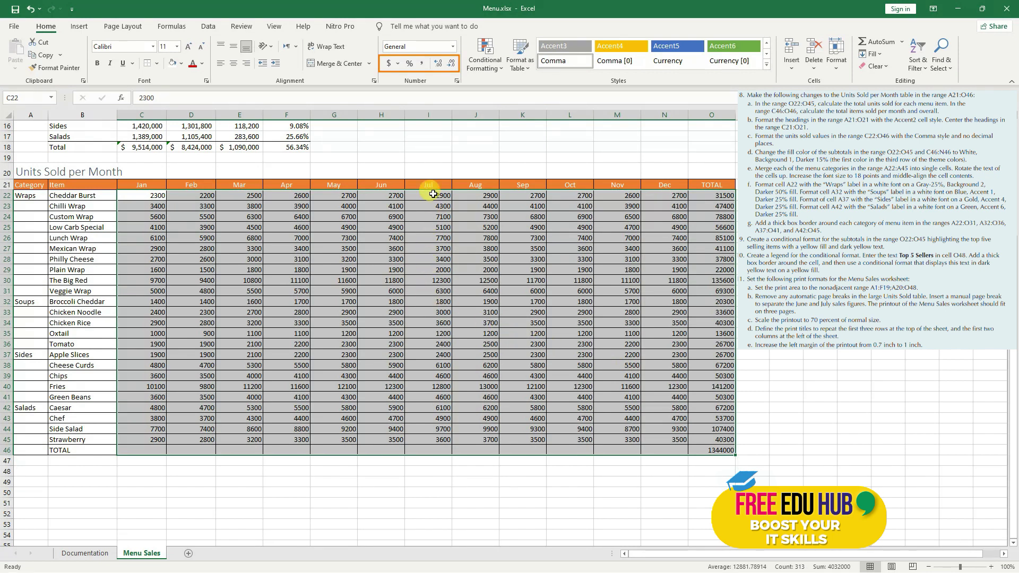
{"action": "left_click", "coordinate": [420, 64]}
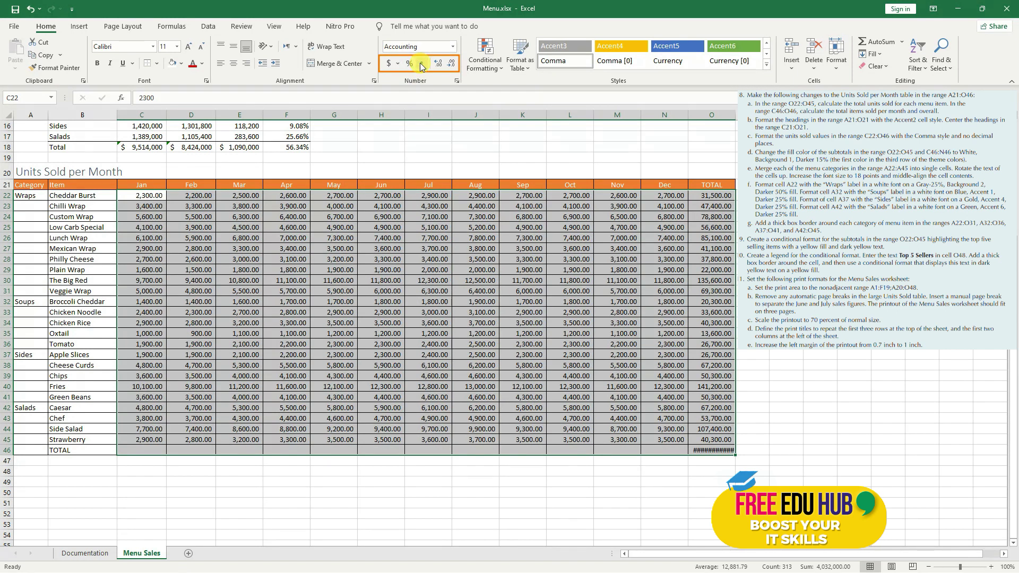
{"action": "left_click", "coordinate": [452, 64]}
{"action": "left_click", "coordinate": [451, 65]}
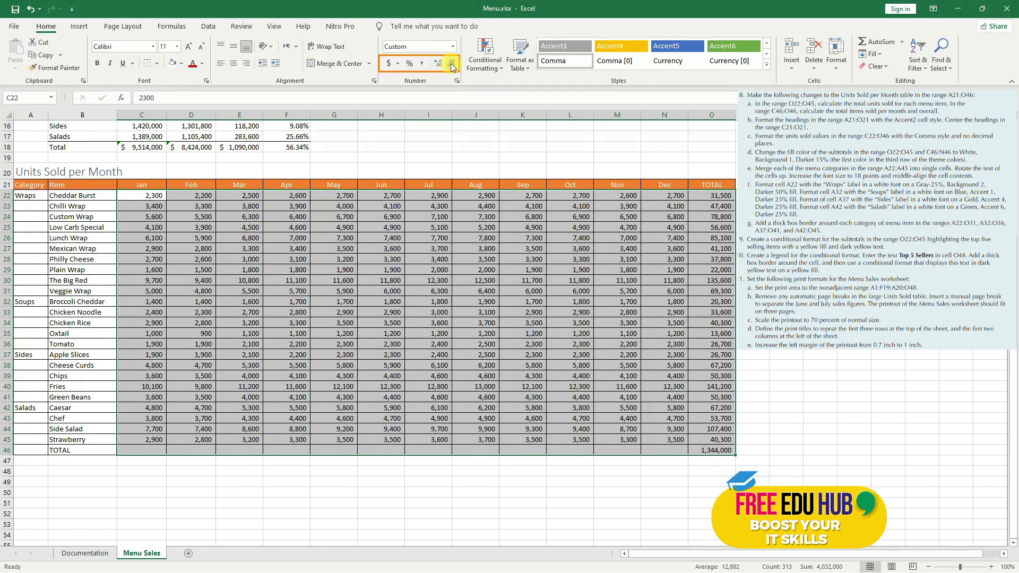
- Clear the stray equals sign from the January total cell C46
{"action": "left_click_drag", "start_coordinate": [142, 195], "coordinate": [170, 441]}
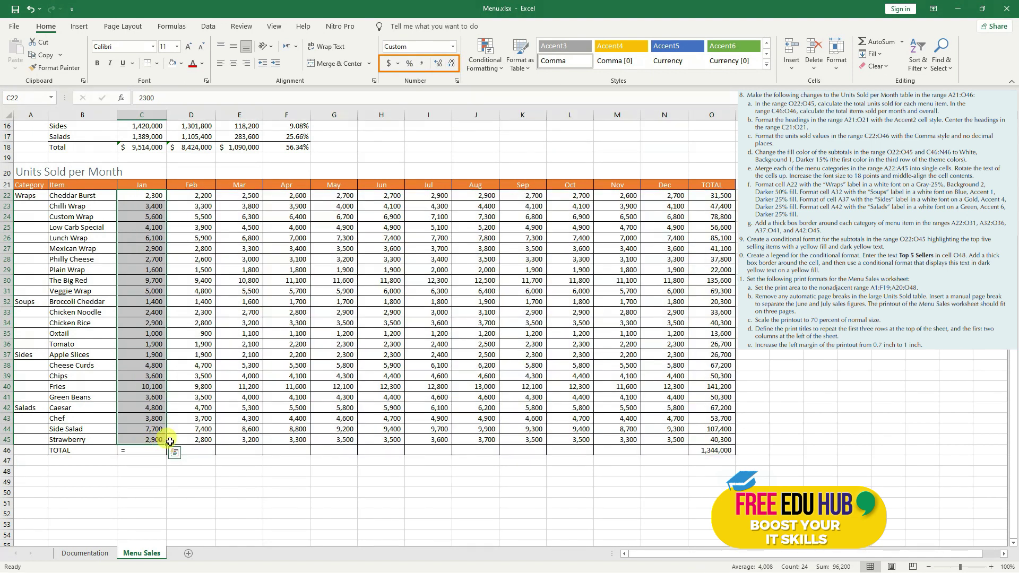
{"action": "left_click", "coordinate": [143, 452]}
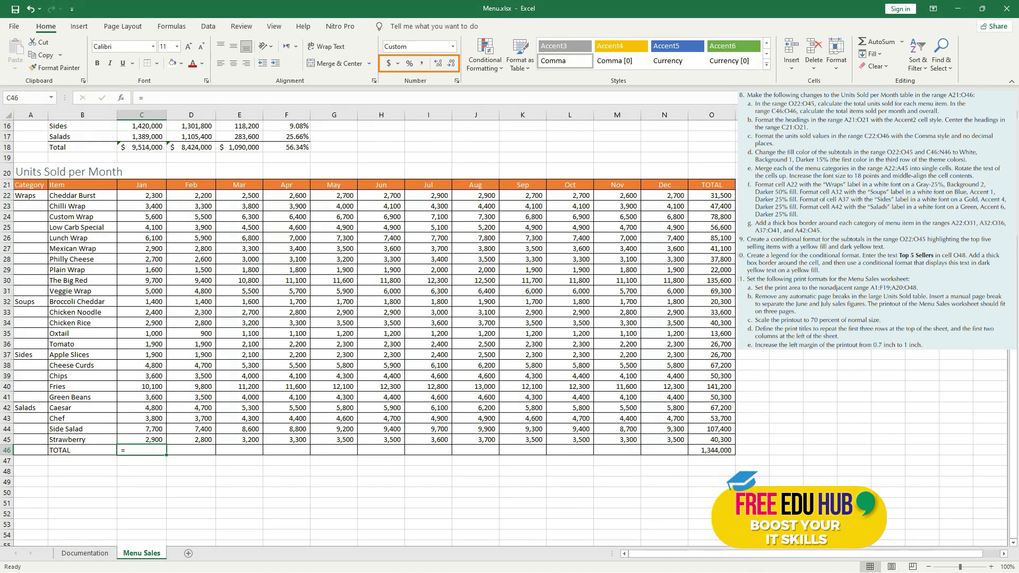
{"action": "key", "text": "Escape"}
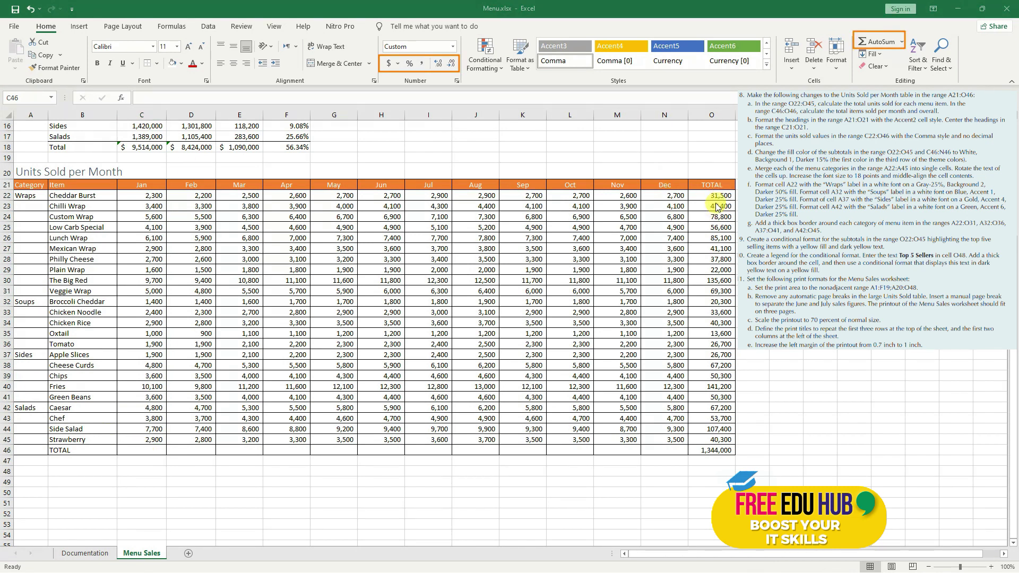
- Calculate the monthly totals in C46:N46 by entering =SUM(C22:C45) in C46 with AutoSum and filling it across
{"action": "left_click_drag", "start_coordinate": [715, 199], "coordinate": [716, 354]}
{"action": "left_click", "coordinate": [153, 450]}
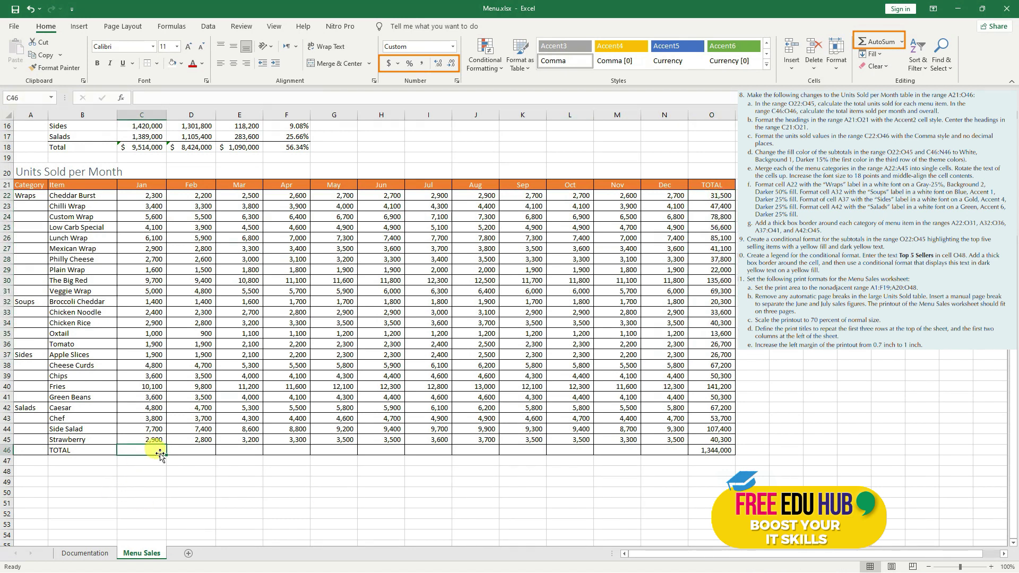
{"action": "left_click", "coordinate": [880, 41]}
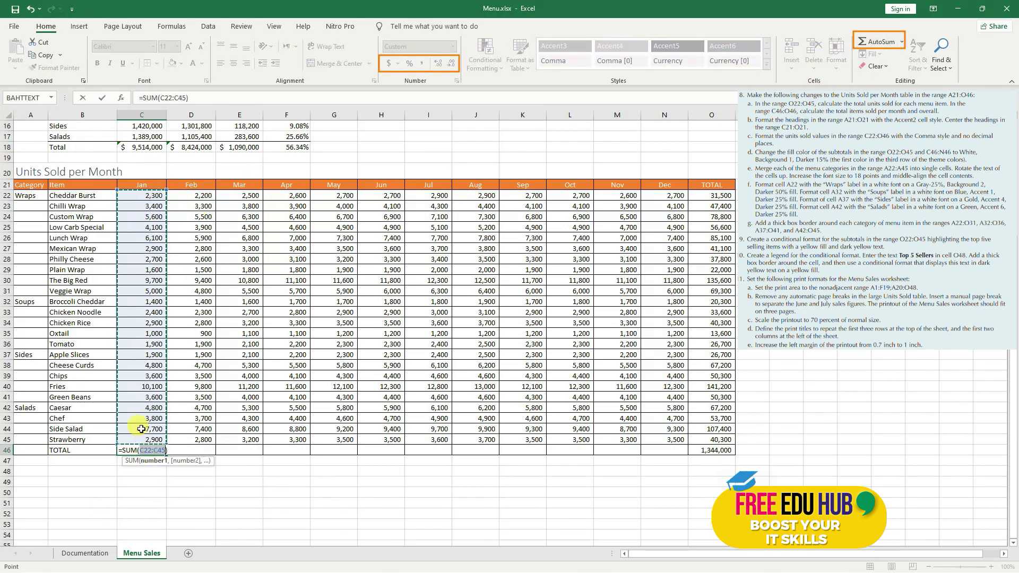
{"action": "left_click", "coordinate": [211, 99]}
{"action": "key", "text": "Return"}
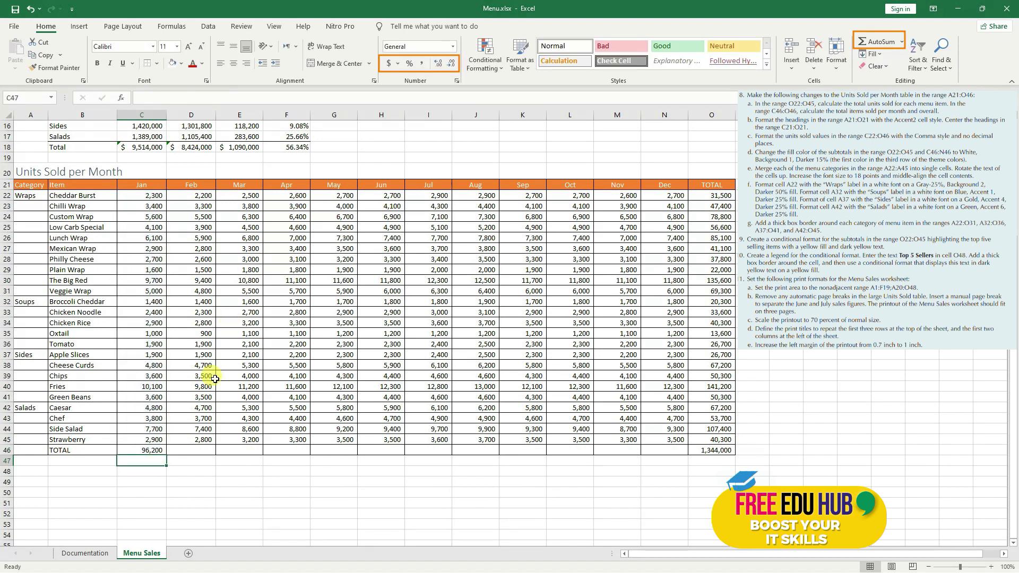
{"action": "left_click", "coordinate": [159, 448]}
{"action": "left_click_drag", "start_coordinate": [165, 454], "coordinate": [682, 461]}
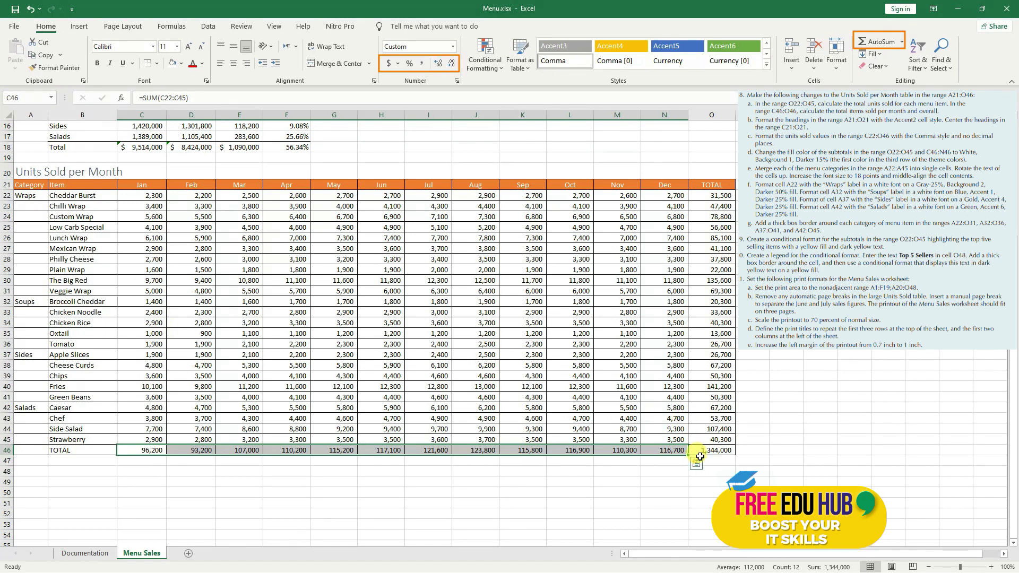
- Apply a white theme fill color to the subtotals in O22:O45 and the monthly totals in C46:N46
{"action": "left_click", "coordinate": [717, 197]}
{"action": "left_click_drag", "start_coordinate": [717, 197], "coordinate": [720, 440]}
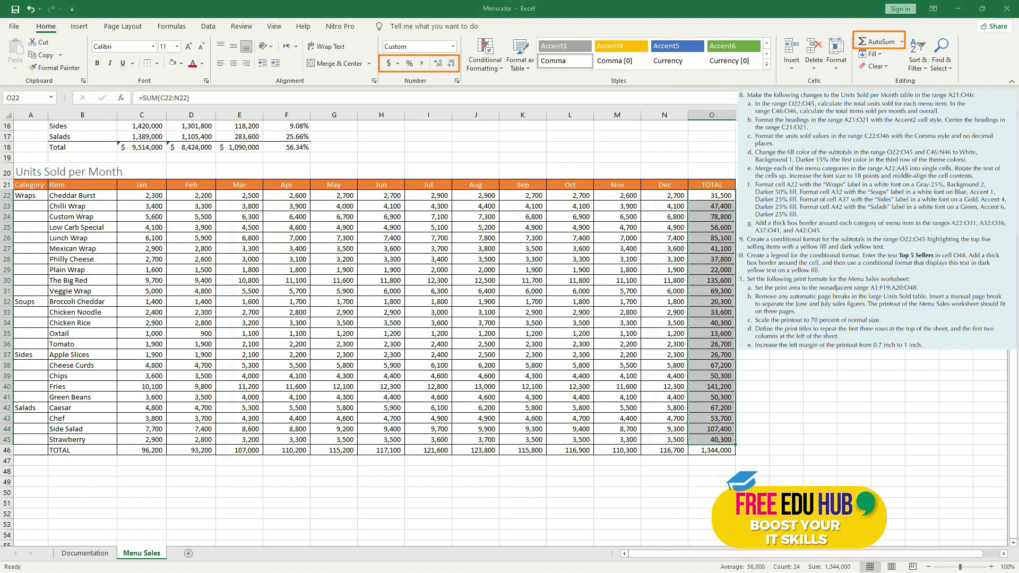
{"action": "left_click_drag", "start_coordinate": [711, 196], "coordinate": [710, 441]}
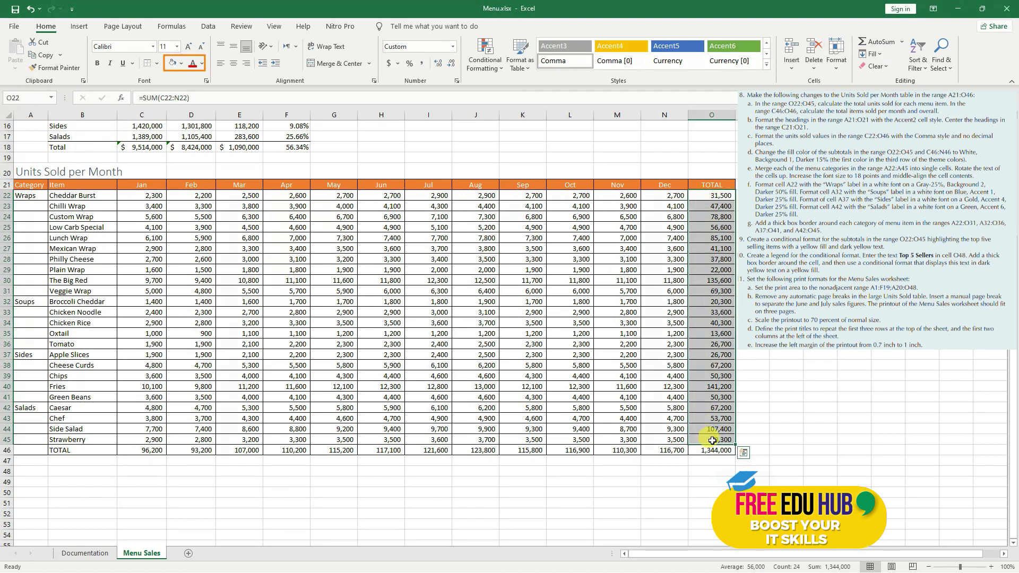
{"action": "left_click", "coordinate": [181, 64]}
{"action": "left_click", "coordinate": [175, 95]}
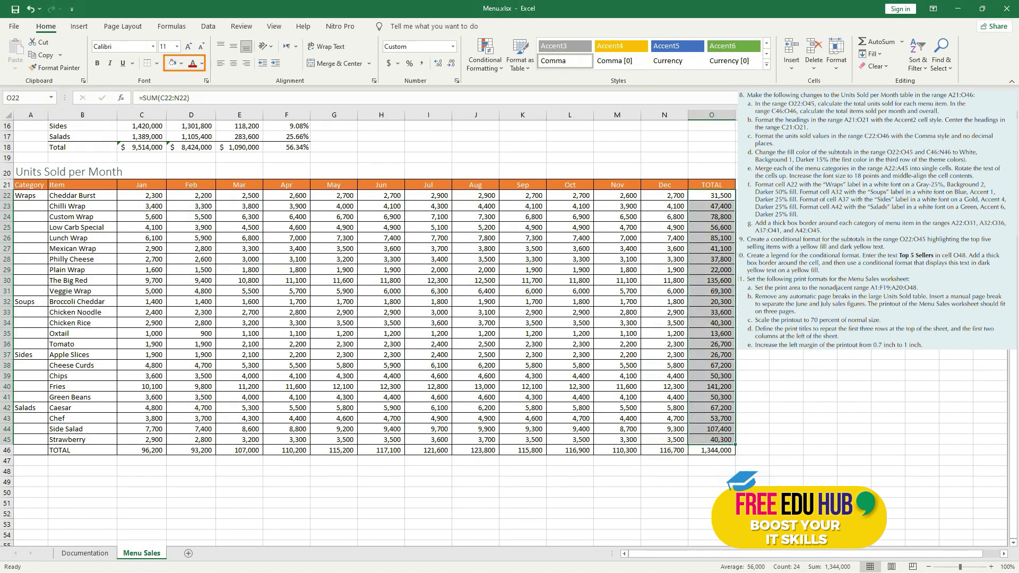
{"action": "left_click", "coordinate": [139, 451]}
{"action": "left_click_drag", "start_coordinate": [138, 451], "coordinate": [674, 452]}
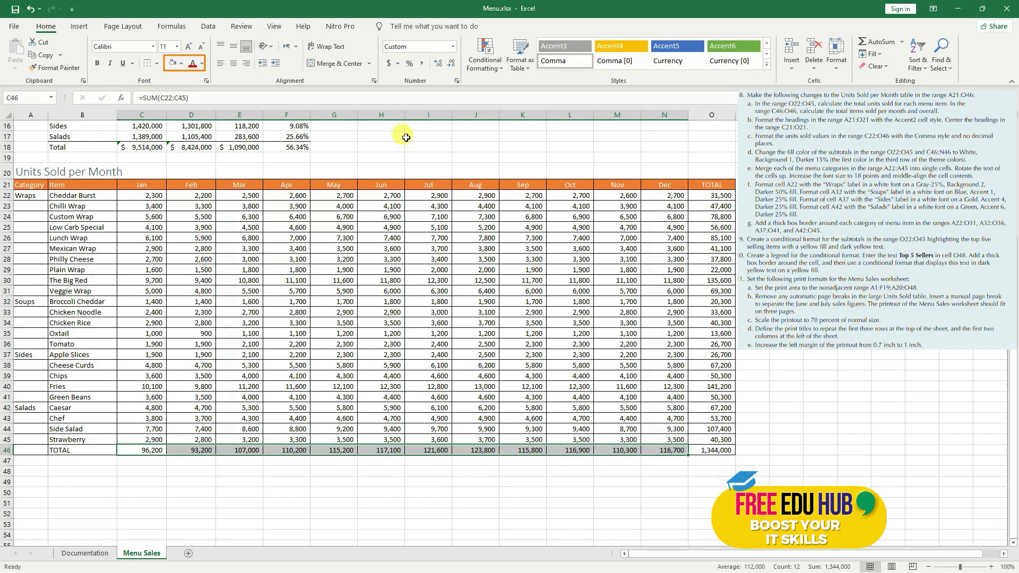
- Check the Documentation sheet's background and set the offline image Background2.png as the Menu Sales sheet background
{"action": "left_click", "coordinate": [88, 554]}
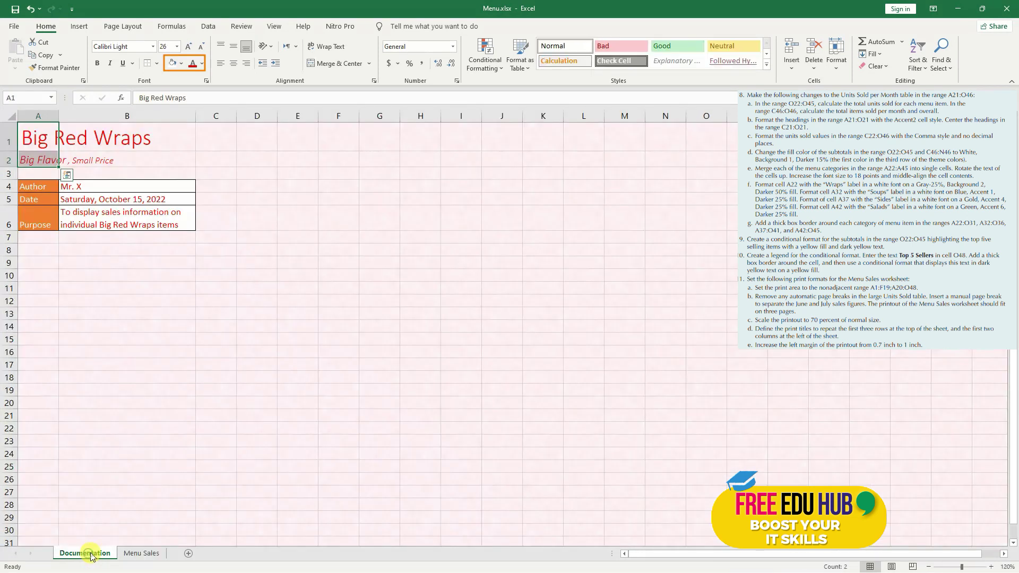
{"action": "left_click", "coordinate": [141, 554]}
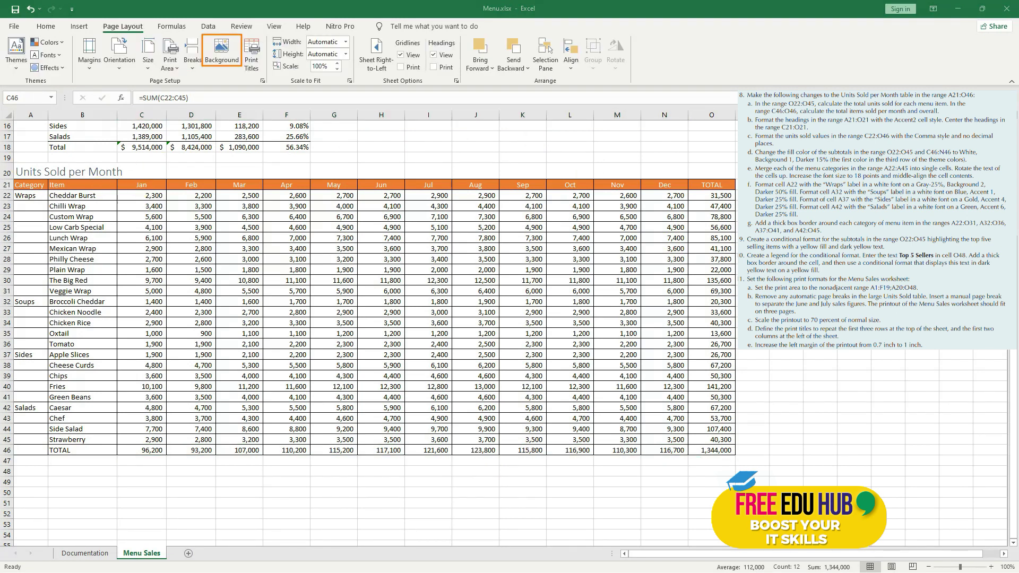
{"action": "left_click", "coordinate": [222, 53]}
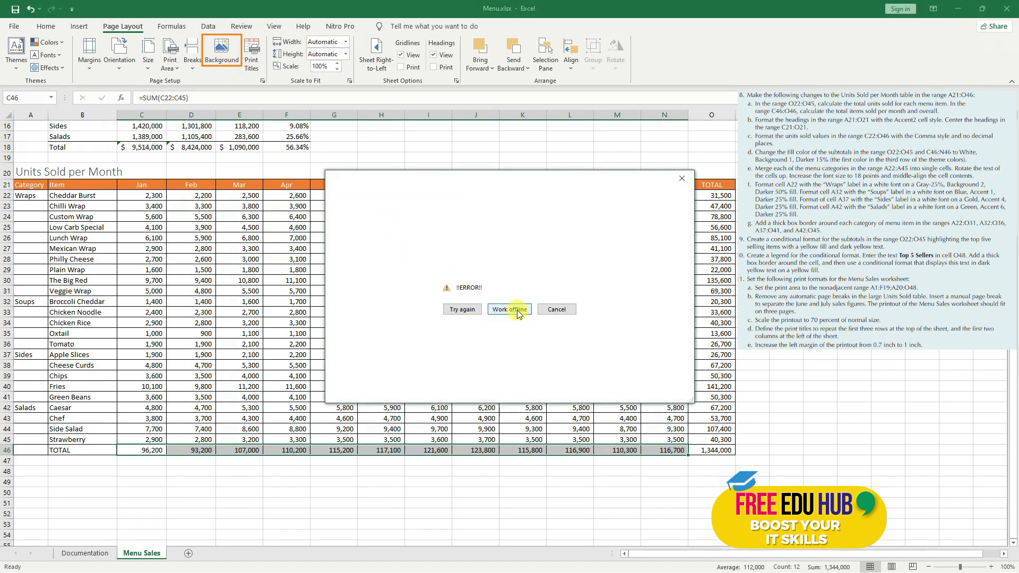
{"action": "left_click", "coordinate": [517, 314]}
{"action": "left_click", "coordinate": [107, 92]}
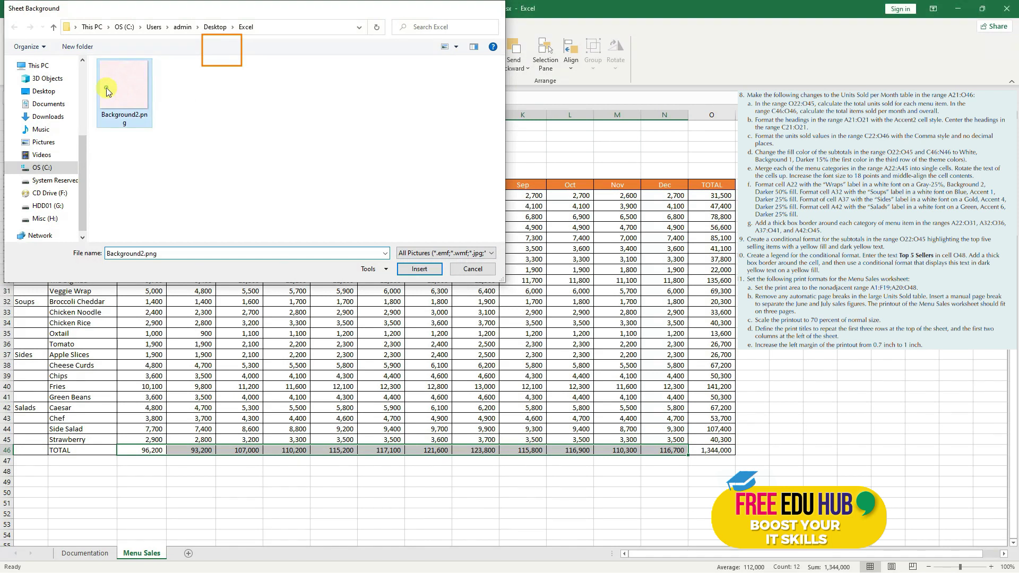
{"action": "double_click", "coordinate": [108, 92]}
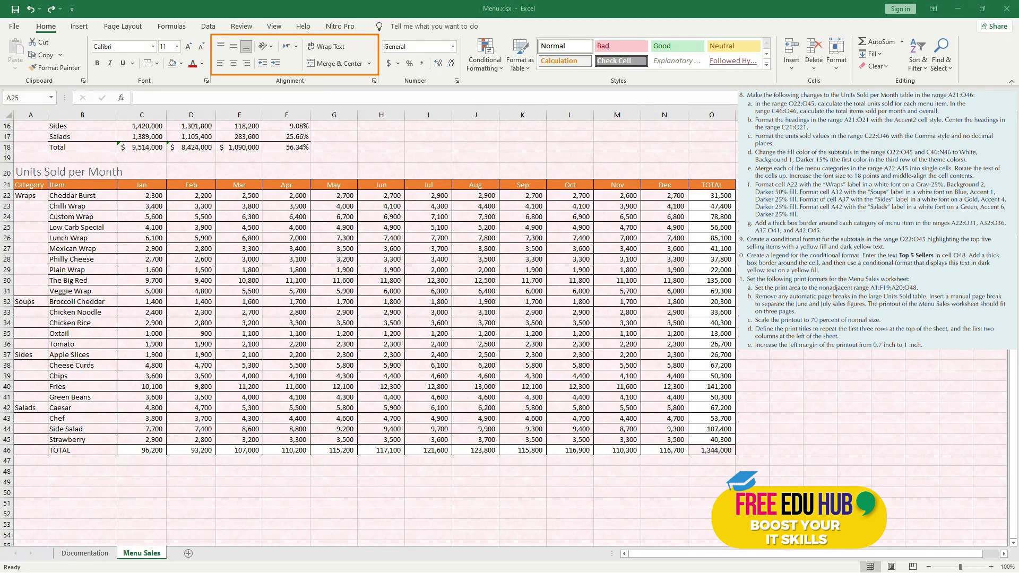
- Merge and center the Wraps category cells A22:A31 and the Soups category cells A32:A36
{"action": "left_click_drag", "start_coordinate": [30, 195], "coordinate": [21, 444]}
{"action": "left_click", "coordinate": [30, 280]}
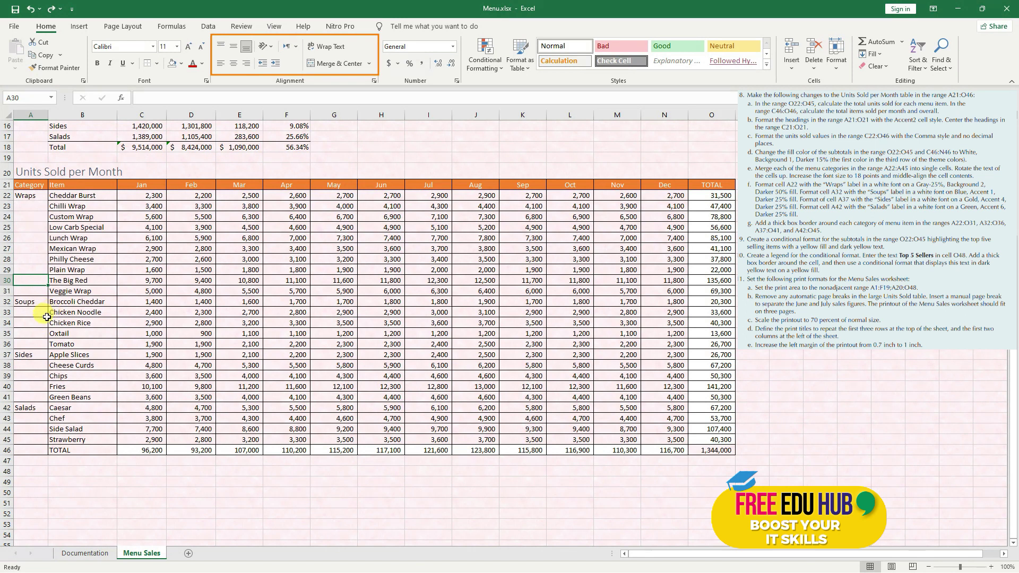
{"action": "left_click_drag", "start_coordinate": [34, 195], "coordinate": [34, 291]}
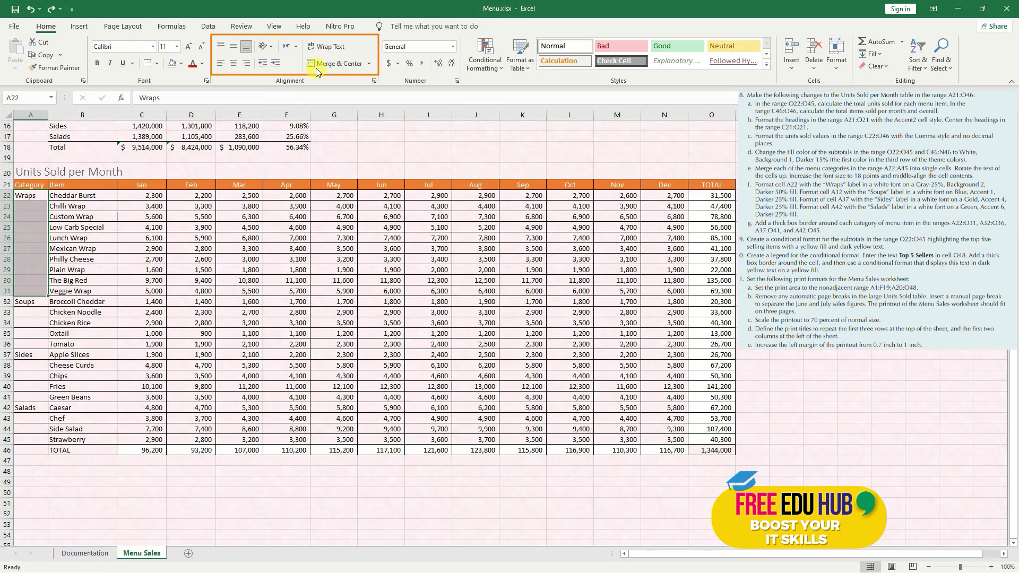
{"action": "left_click", "coordinate": [332, 65]}
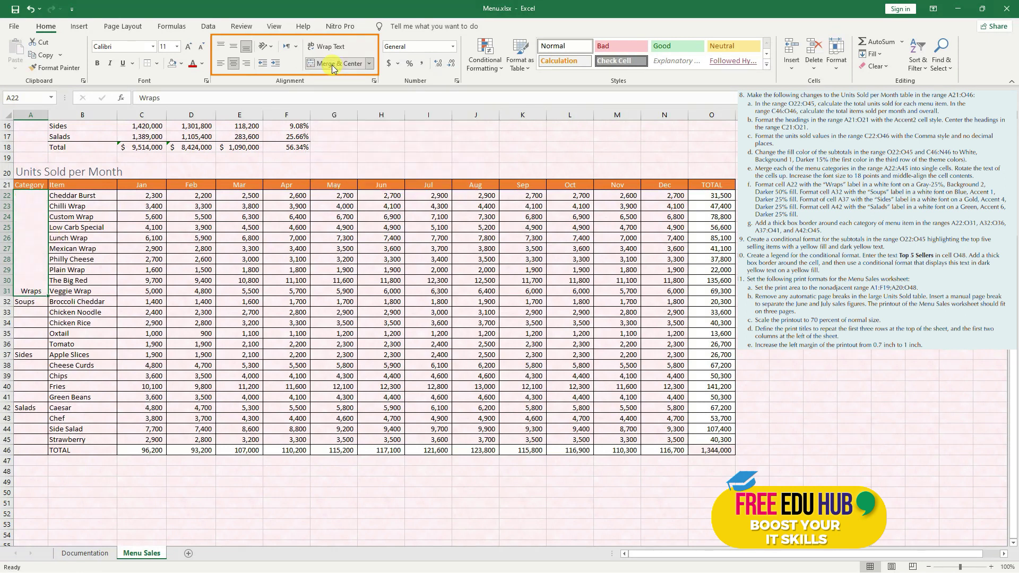
{"action": "left_click", "coordinate": [22, 302]}
{"action": "left_click_drag", "start_coordinate": [22, 303], "coordinate": [21, 344]}
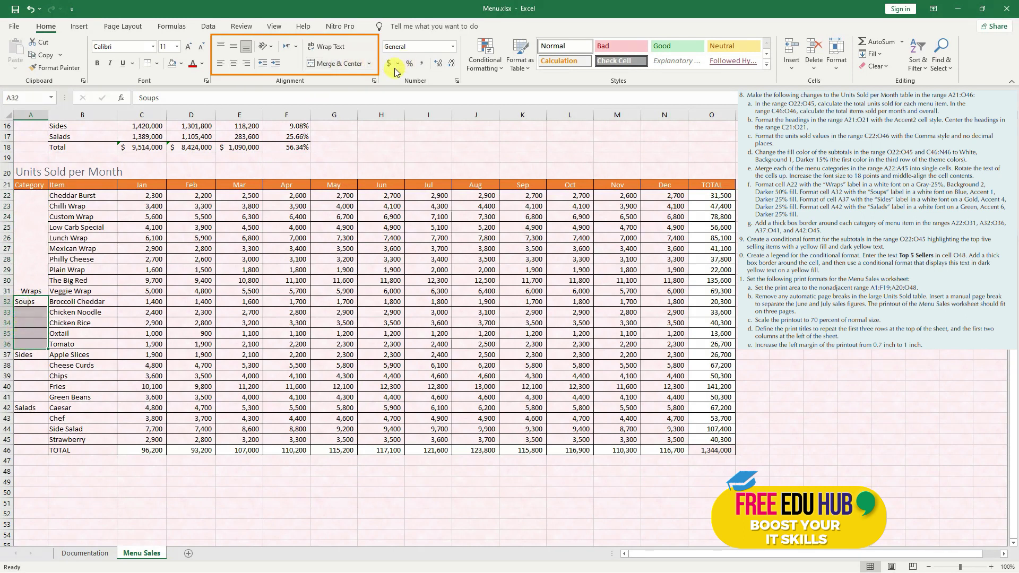
{"action": "left_click", "coordinate": [333, 65]}
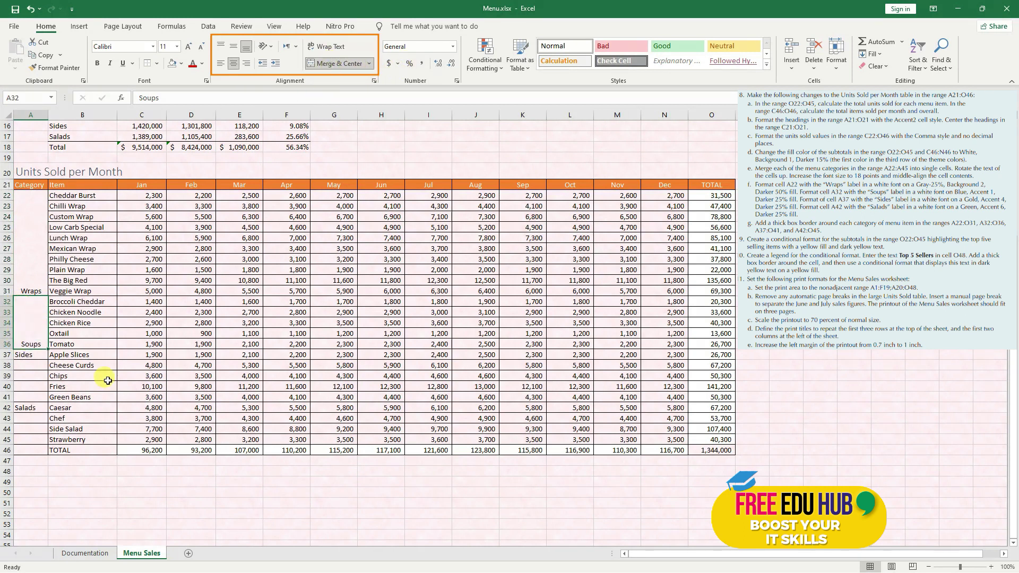
- Merge and center the Sides category cells A37:A41 and the Salads category cells A42:A46
{"action": "left_click_drag", "start_coordinate": [22, 354], "coordinate": [25, 394]}
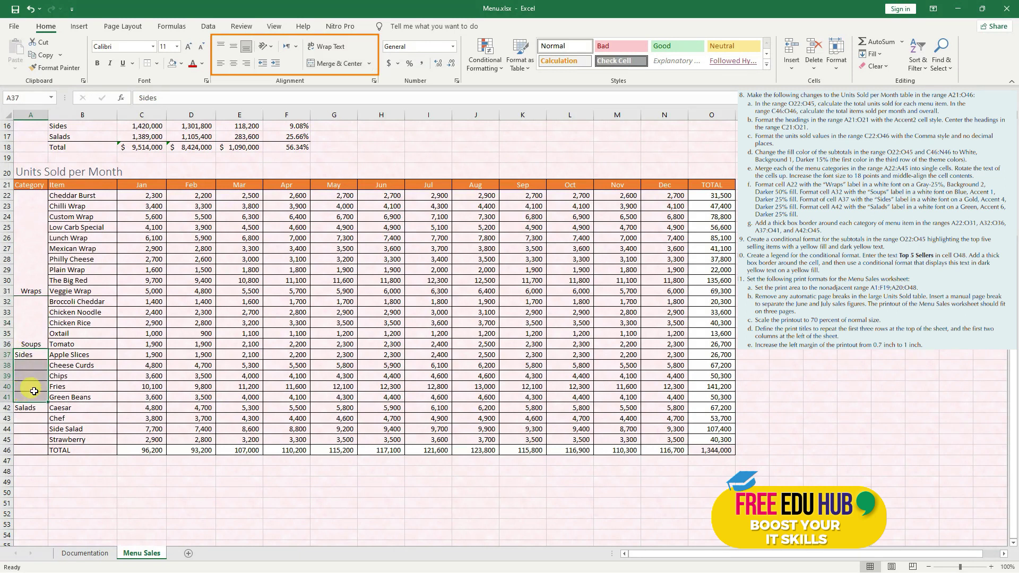
{"action": "left_click", "coordinate": [334, 63]}
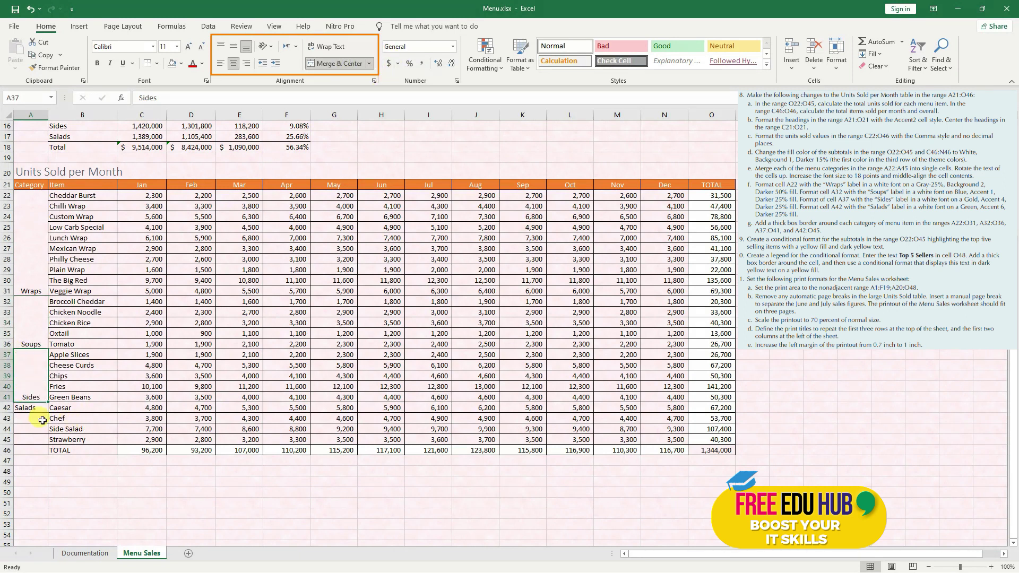
{"action": "left_click_drag", "start_coordinate": [22, 407], "coordinate": [27, 453]}
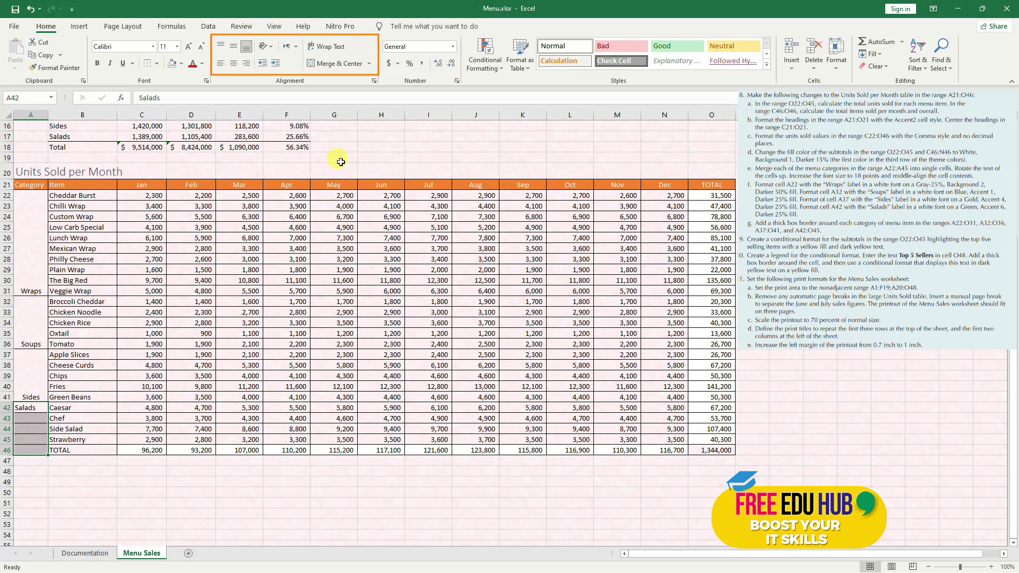
{"action": "left_click", "coordinate": [332, 64]}
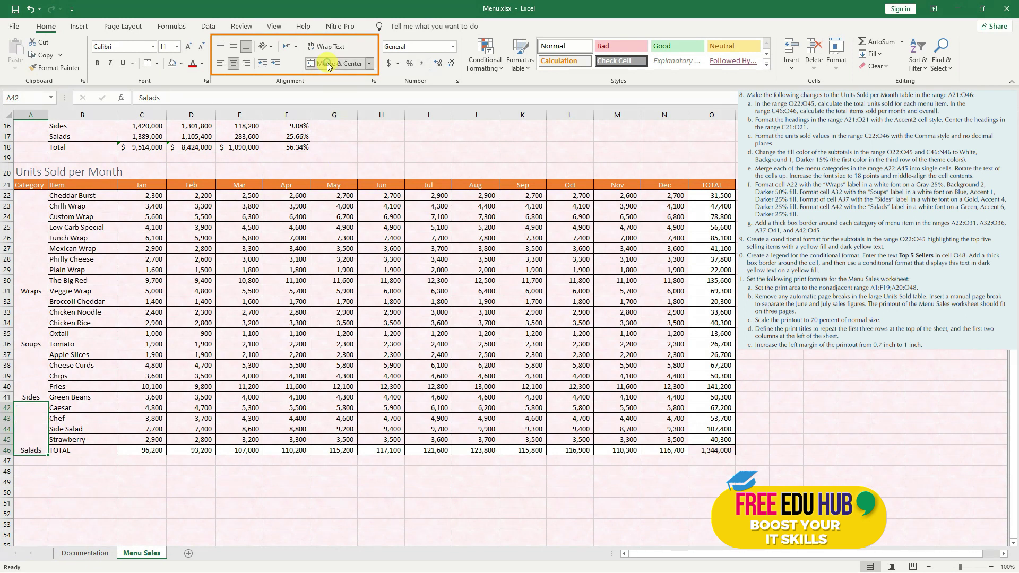
- Rotate the Wraps label in A22 up, increase its font size to 18 and middle-align it
{"action": "left_click", "coordinate": [22, 215]}
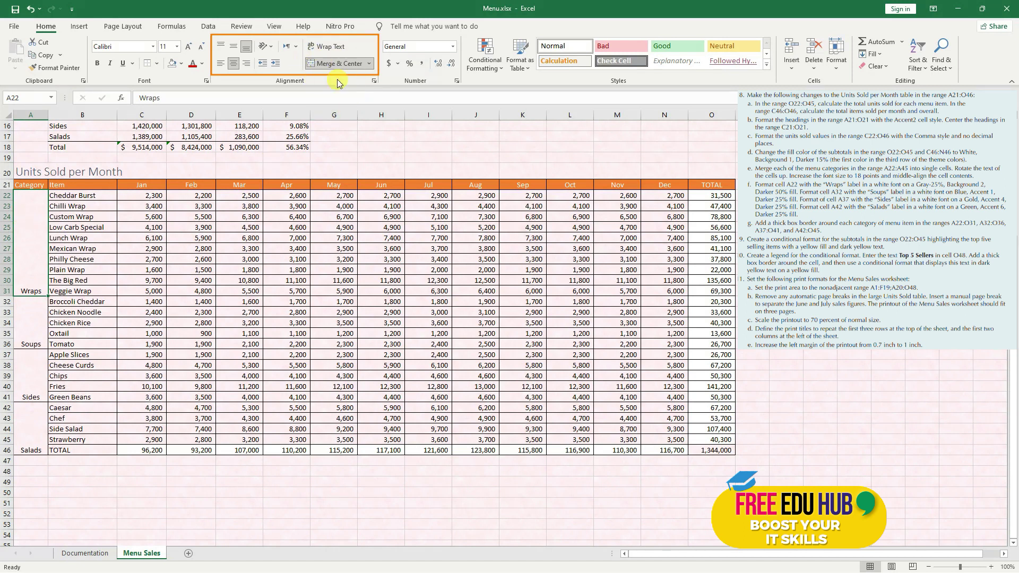
{"action": "left_click", "coordinate": [267, 46]}
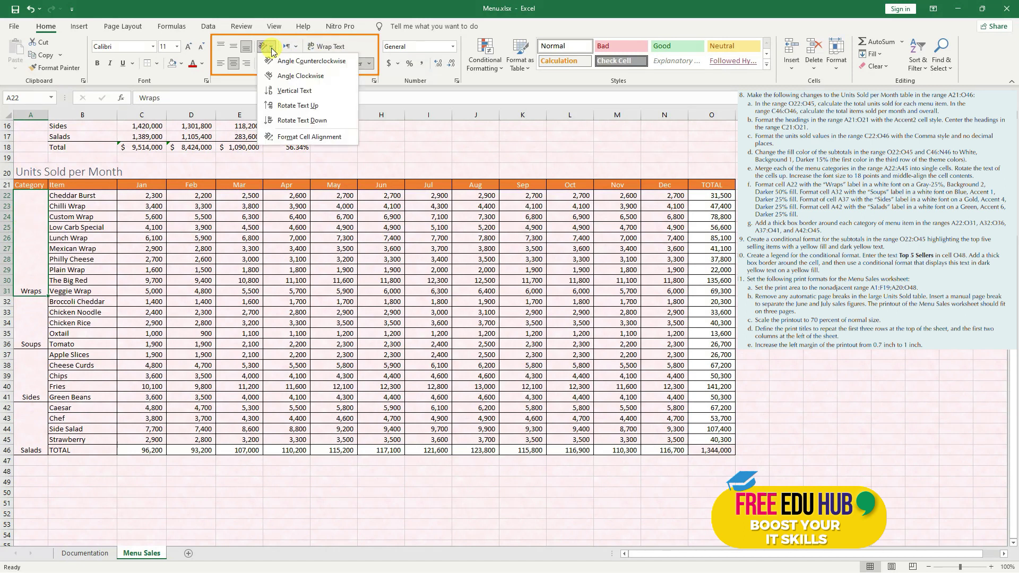
{"action": "left_click", "coordinate": [298, 110]}
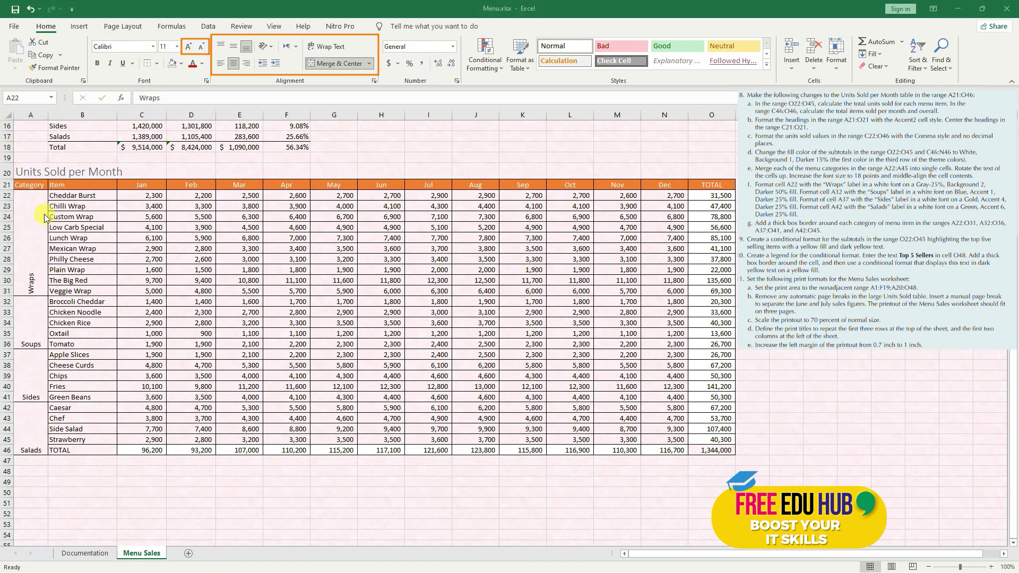
{"action": "left_click", "coordinate": [133, 4]}
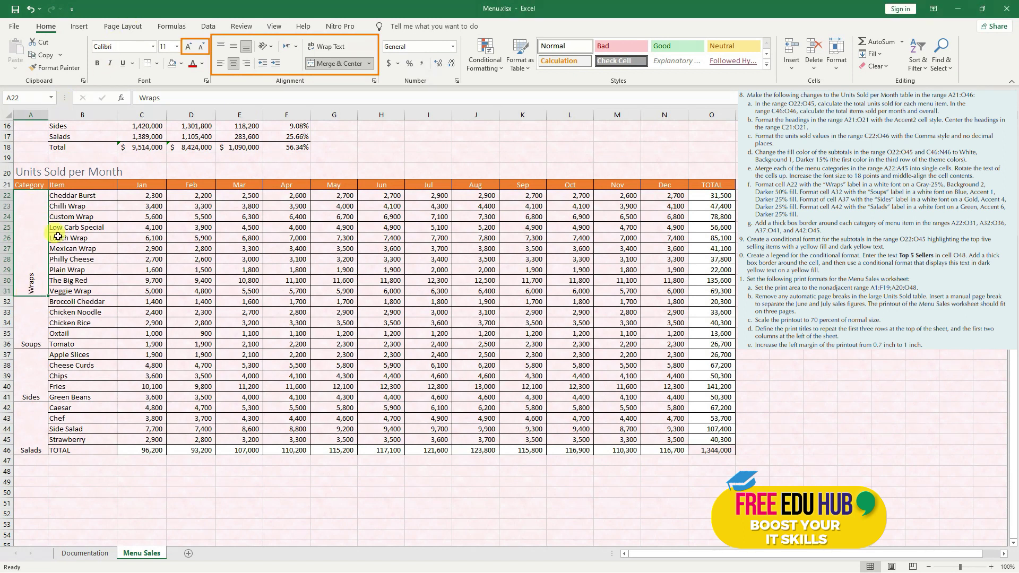
{"action": "left_click", "coordinate": [190, 48]}
{"action": "left_click", "coordinate": [189, 48]}
{"action": "left_click", "coordinate": [189, 47]}
{"action": "left_click", "coordinate": [189, 48]}
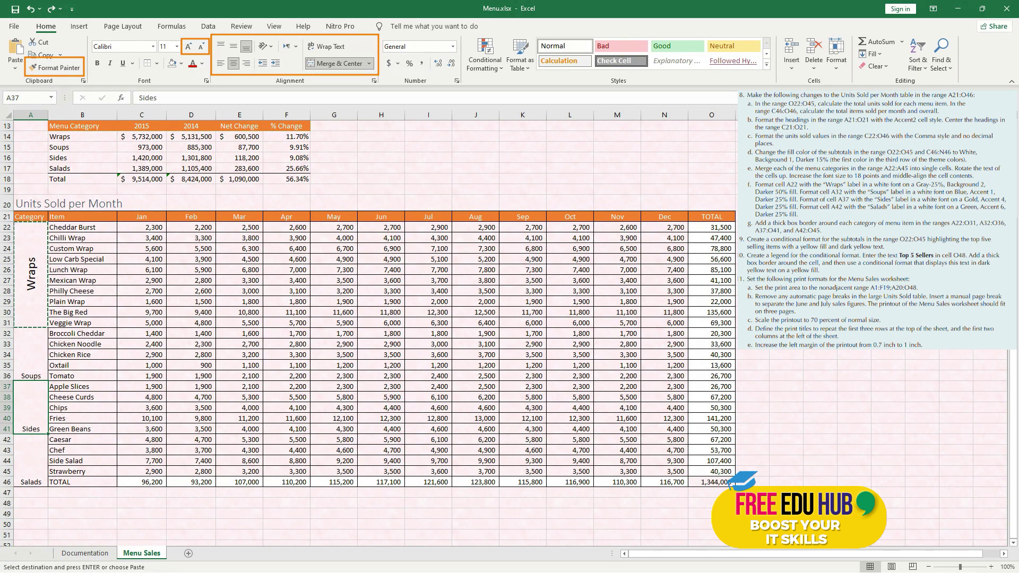
{"action": "key", "text": "Escape"}
{"action": "left_click", "coordinate": [41, 289]}
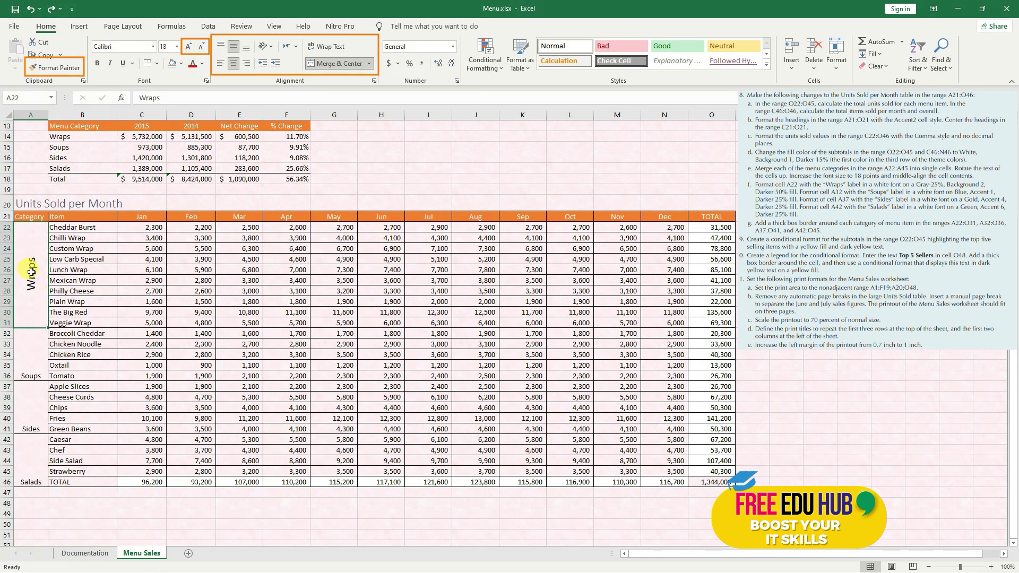
{"action": "left_click", "coordinate": [37, 361]}
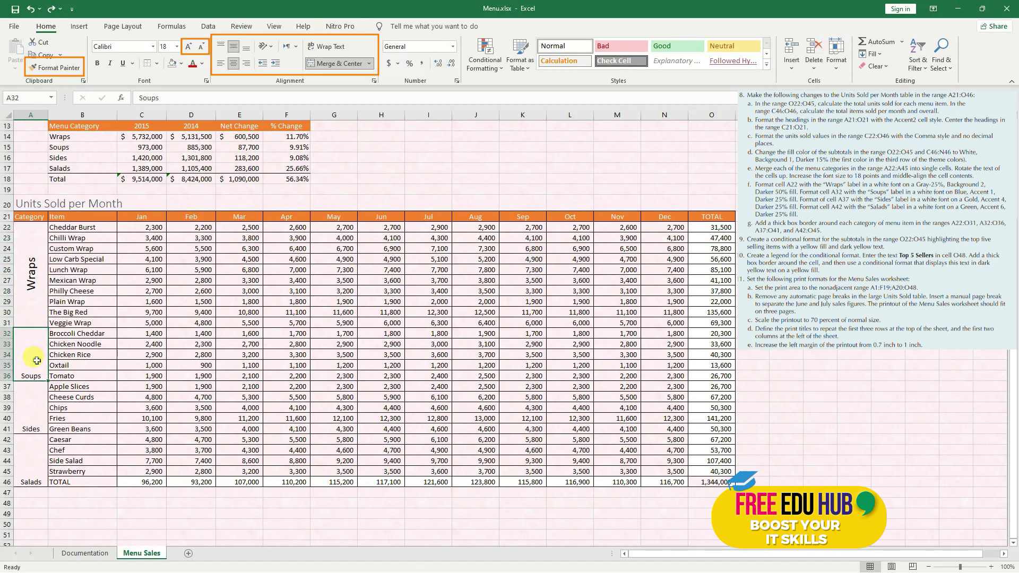
{"action": "left_click", "coordinate": [32, 423]}
{"action": "left_click", "coordinate": [32, 471]}
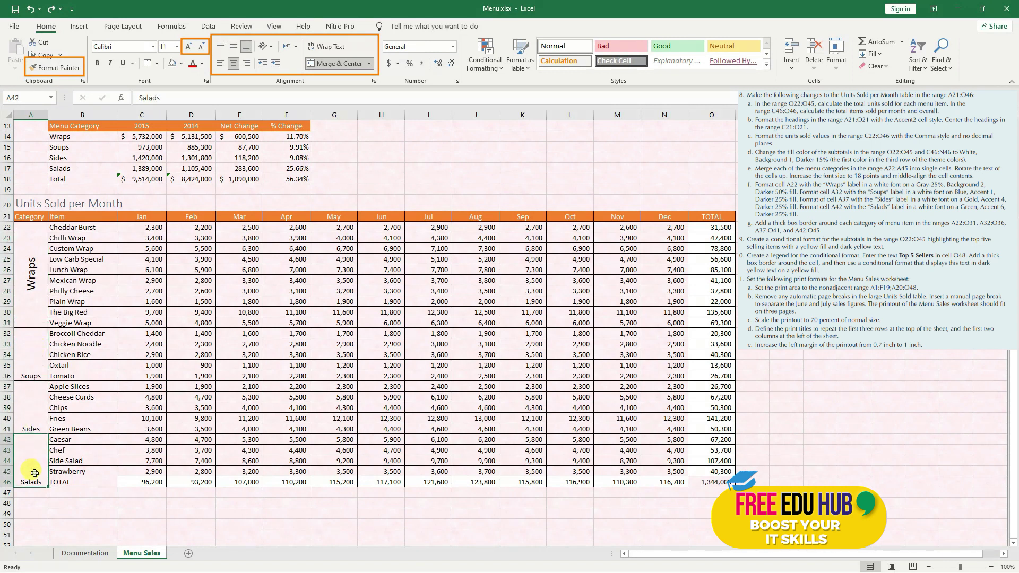
- Copy the Wraps cell's formatting to the Soups, Sides and Salads category cells with Format Painter
{"action": "left_click", "coordinate": [35, 290]}
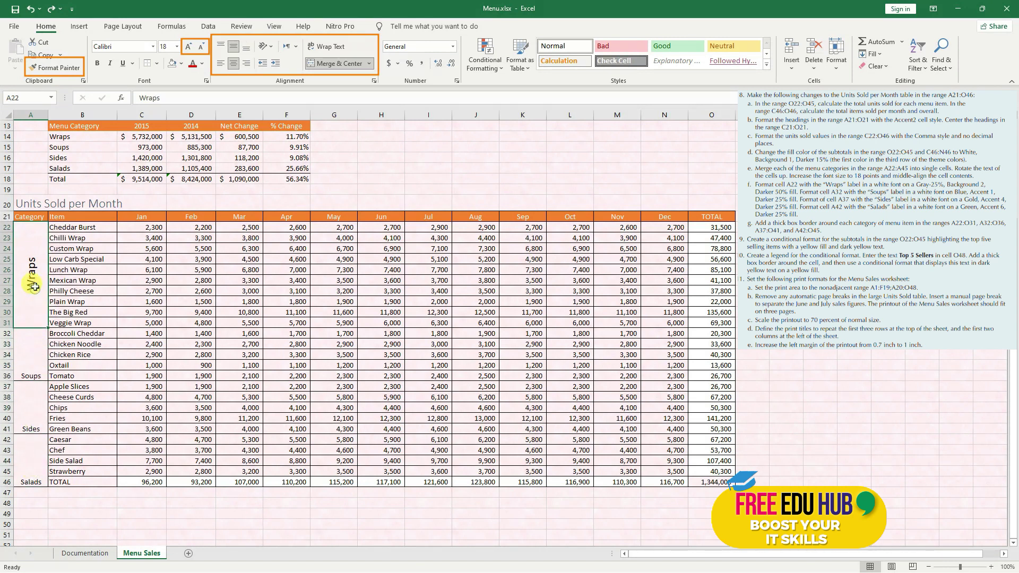
{"action": "double_click", "coordinate": [58, 68]}
{"action": "left_click", "coordinate": [32, 353]}
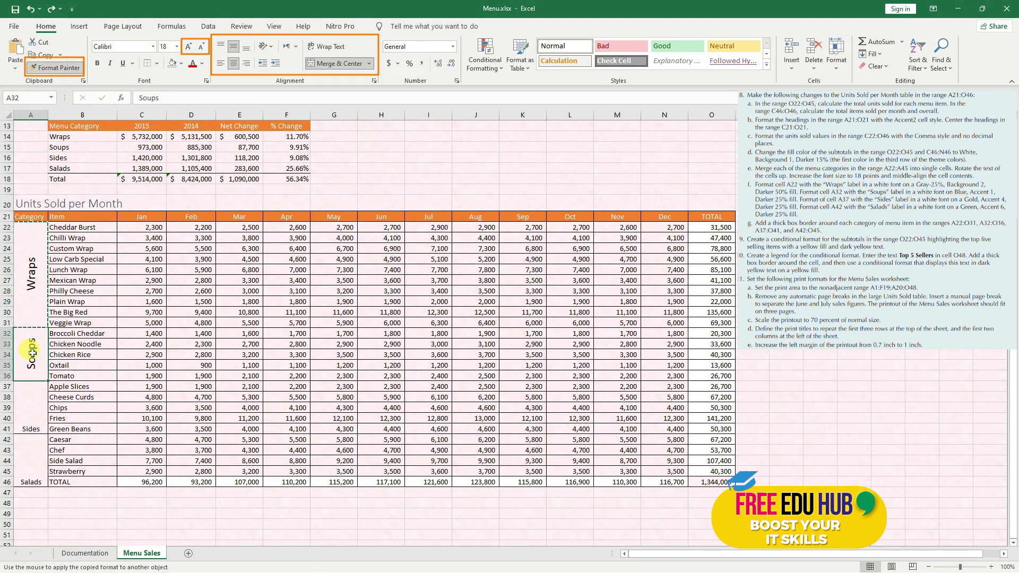
{"action": "key", "text": "Escape"}
{"action": "left_click", "coordinate": [63, 68]}
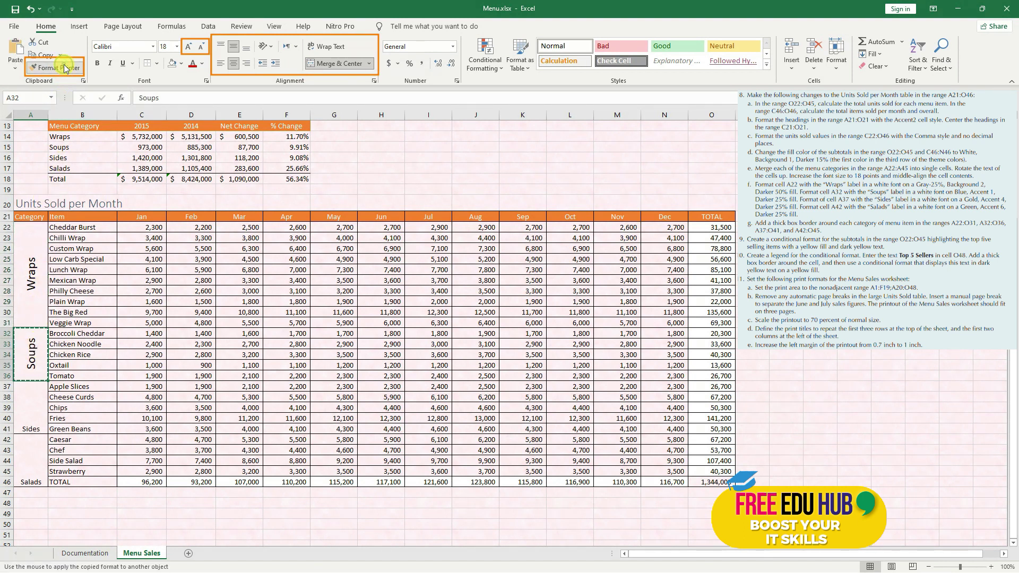
{"action": "left_click", "coordinate": [34, 403]}
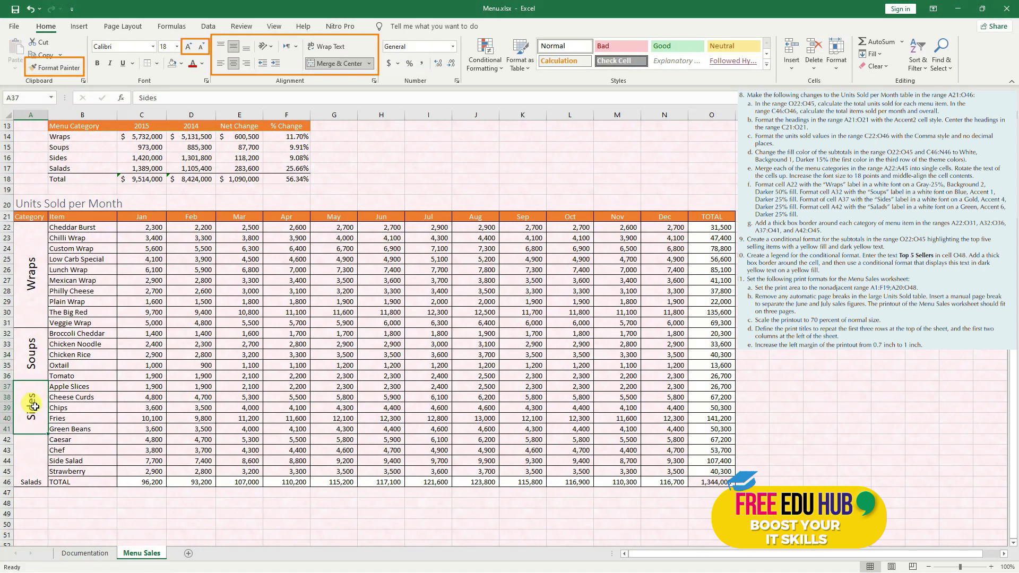
{"action": "left_click", "coordinate": [60, 67]}
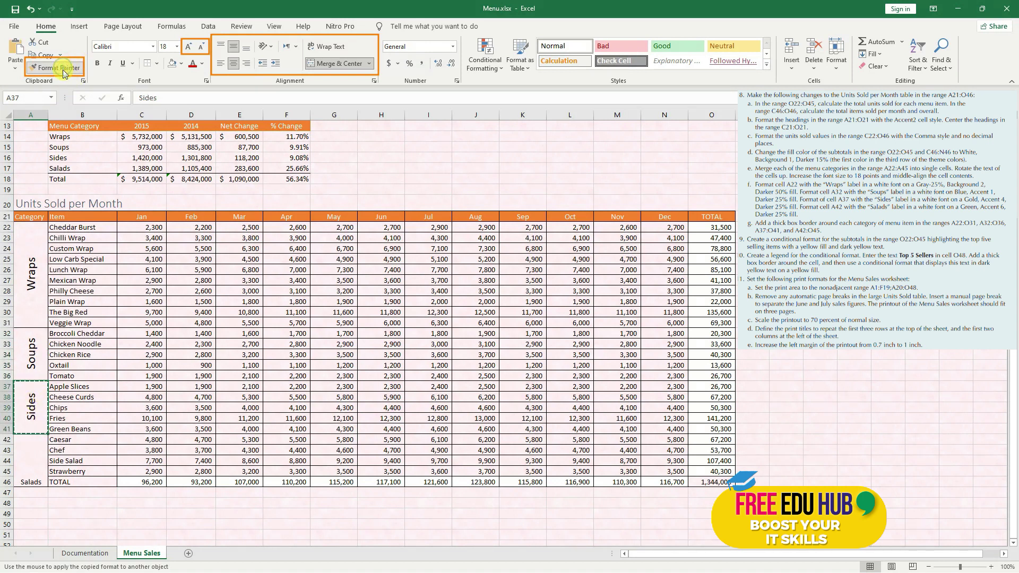
{"action": "left_click", "coordinate": [36, 459]}
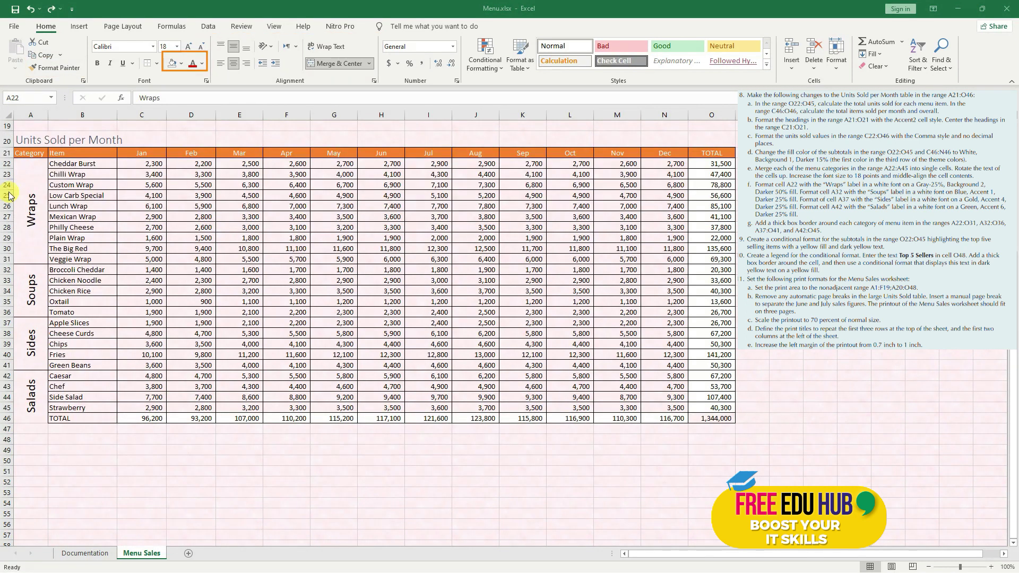
- Format the Wraps cell A22 with a white font and a Light Gray, Background 2, Darker 50% fill
{"action": "left_click", "coordinate": [35, 201]}
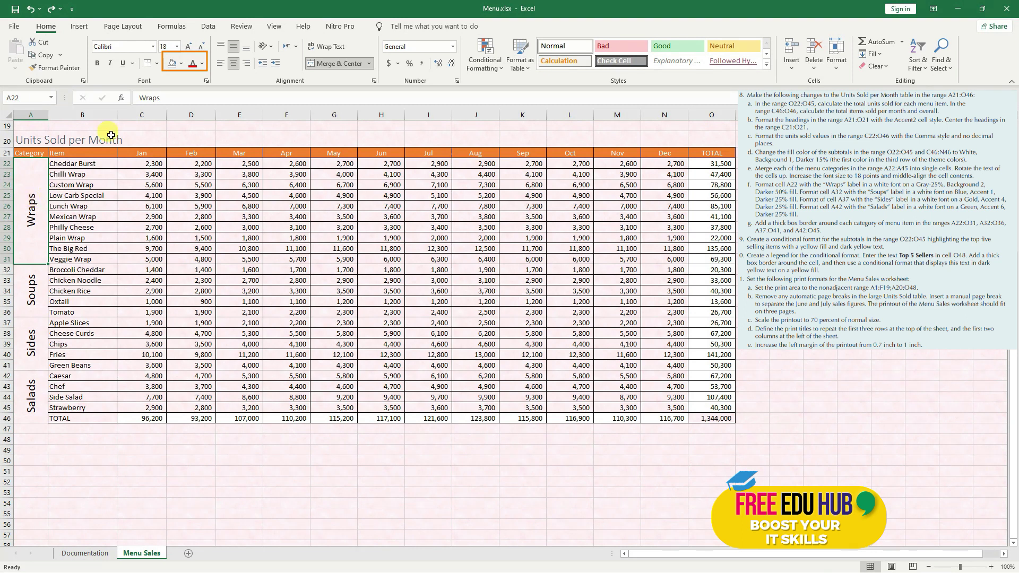
{"action": "left_click", "coordinate": [202, 65]}
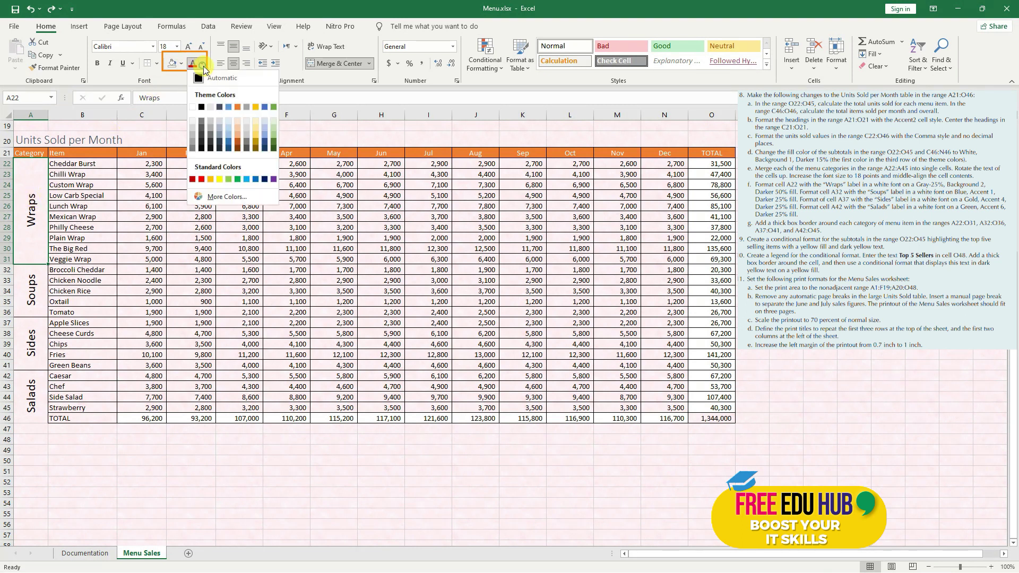
{"action": "left_click", "coordinate": [192, 107]}
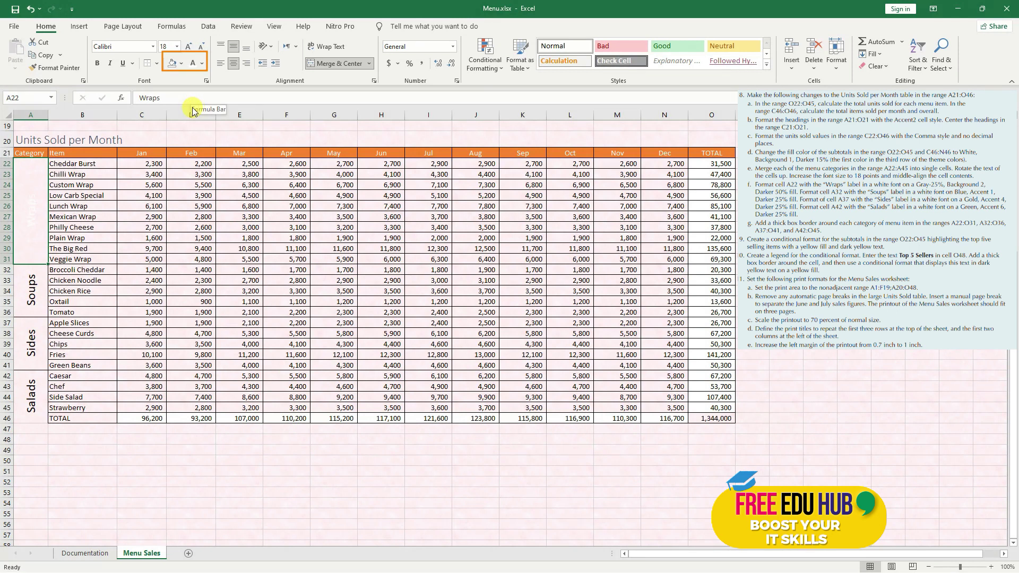
{"action": "left_click", "coordinate": [183, 62]}
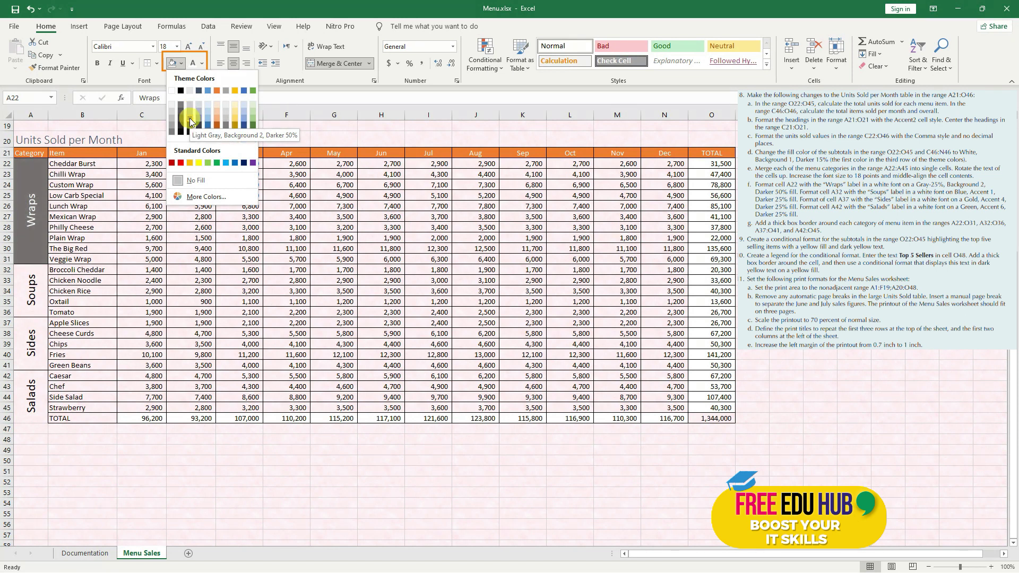
{"action": "left_click", "coordinate": [190, 121]}
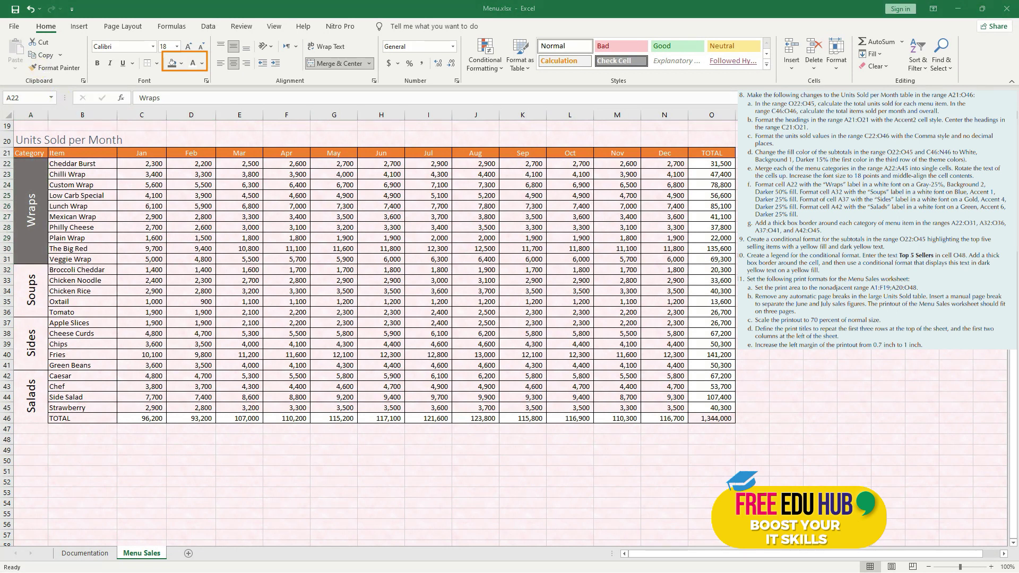
- Format the Soups cell A32 with a white font and a Blue, Accent 1, Darker 25% fill
{"action": "left_click", "coordinate": [31, 291]}
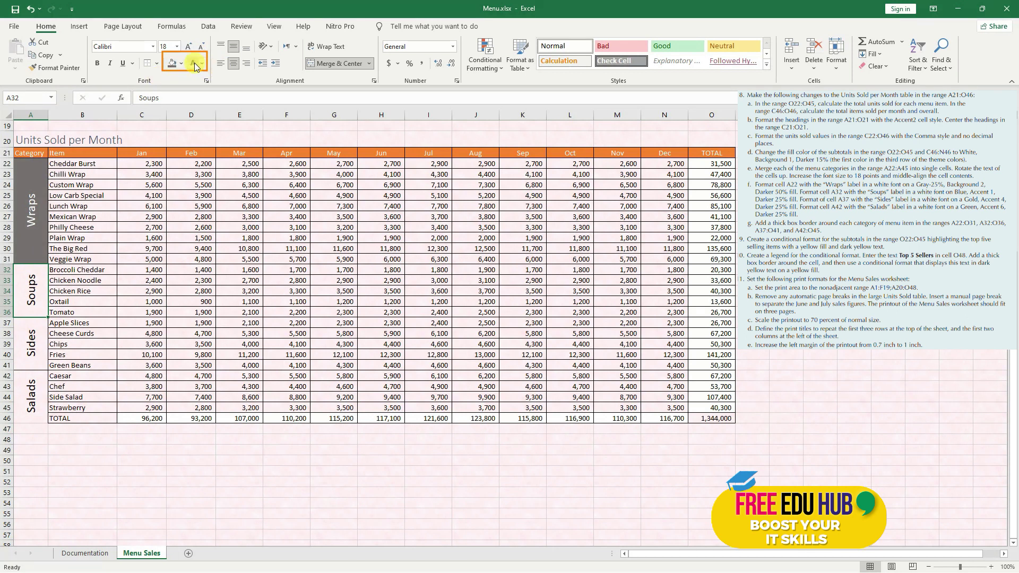
{"action": "left_click", "coordinate": [192, 65]}
{"action": "left_click", "coordinate": [183, 65]}
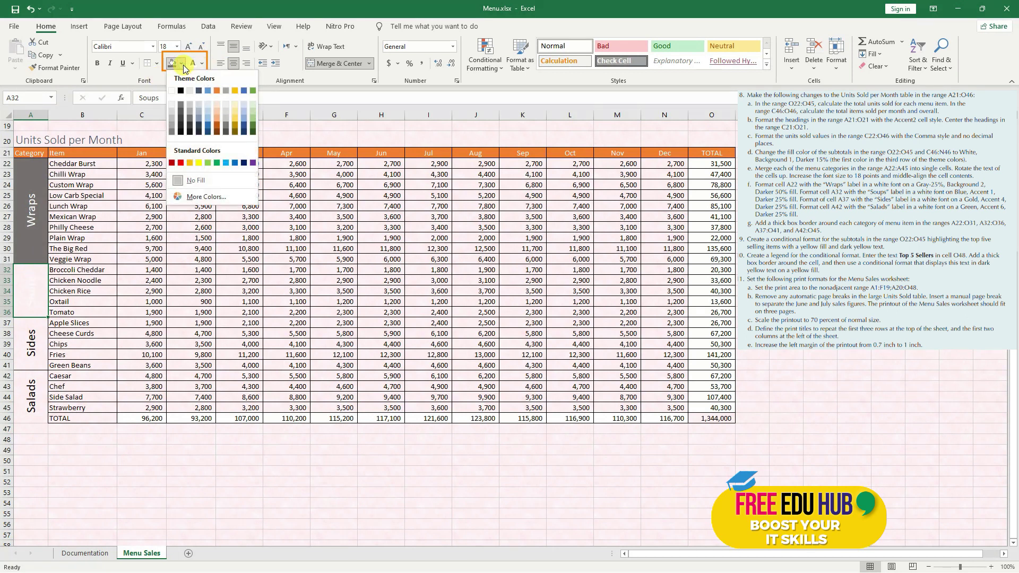
{"action": "left_click", "coordinate": [209, 129]}
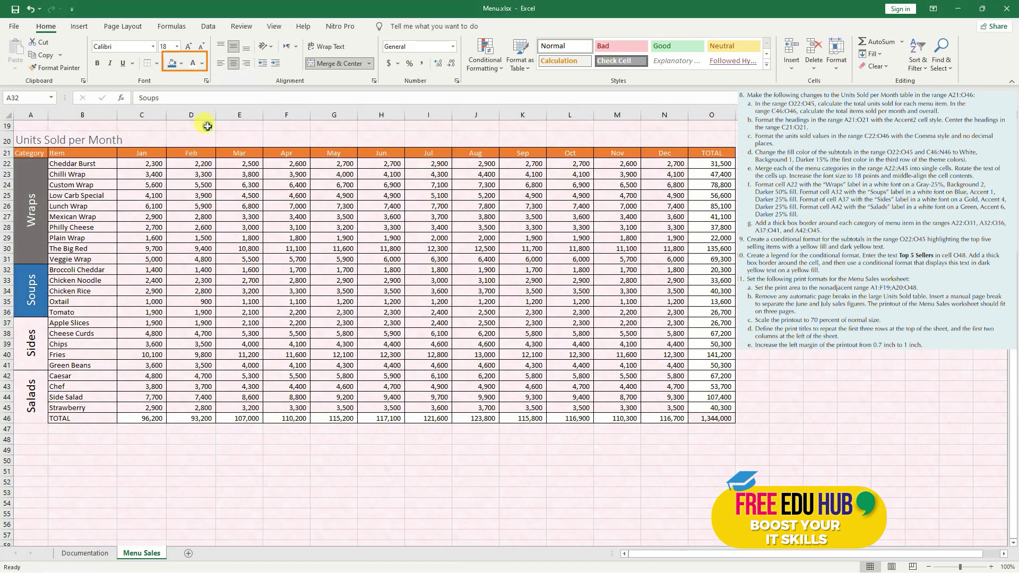
- Format the Sides cell A37 with a white font and a Gold, Accent 4, Darker 25% fill
{"action": "left_click", "coordinate": [35, 343]}
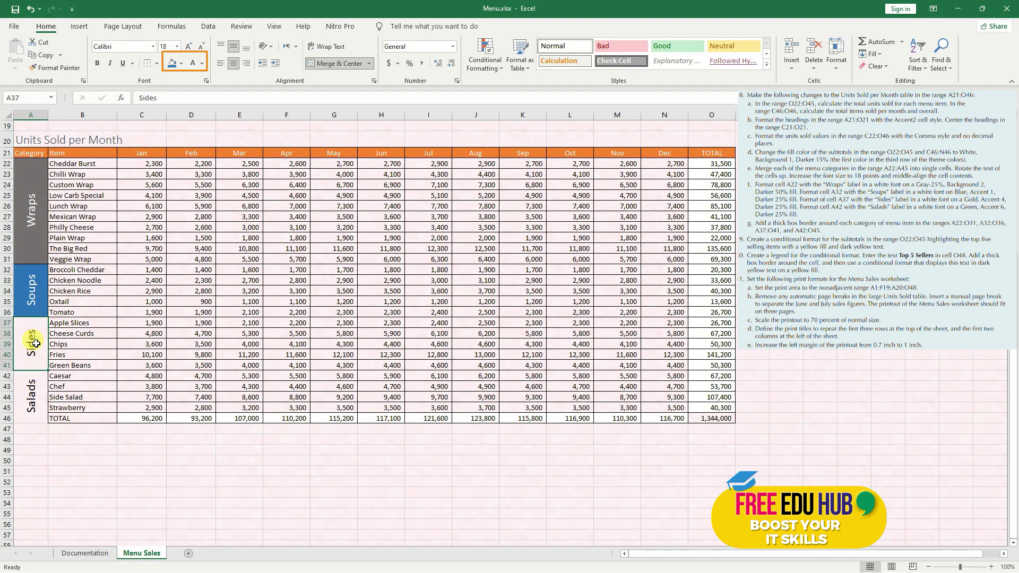
{"action": "left_click", "coordinate": [193, 63]}
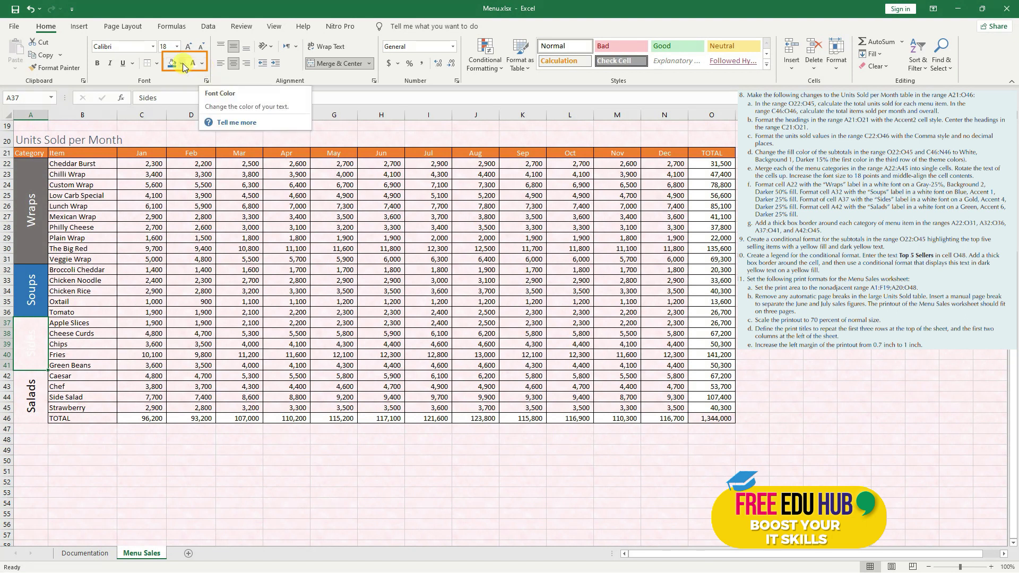
{"action": "left_click", "coordinate": [181, 63]}
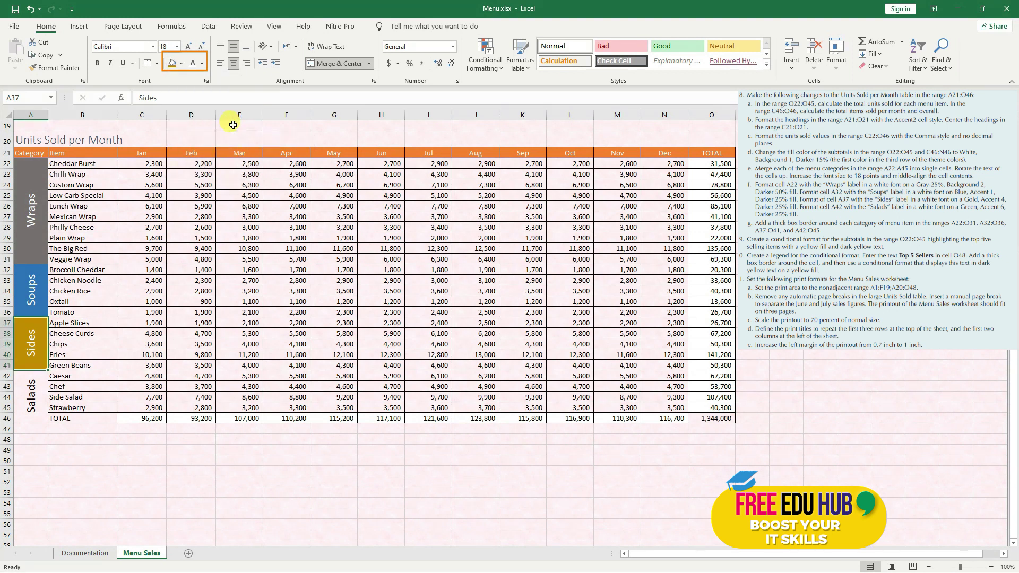
- Format the Salads cell A42 with a white font and a Green, Accent 6, Darker 25% fill
{"action": "left_click", "coordinate": [33, 395]}
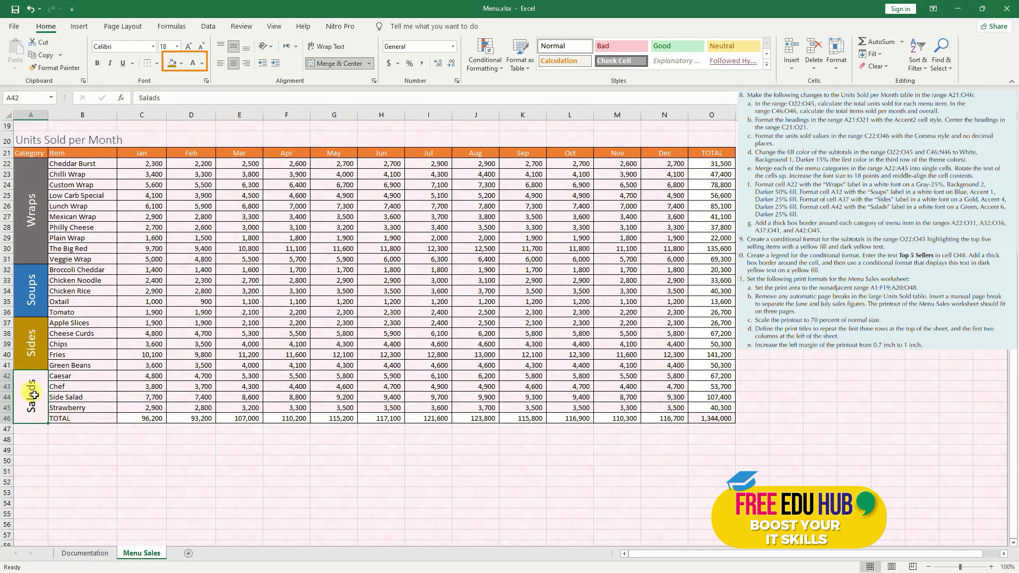
{"action": "left_click", "coordinate": [182, 65]}
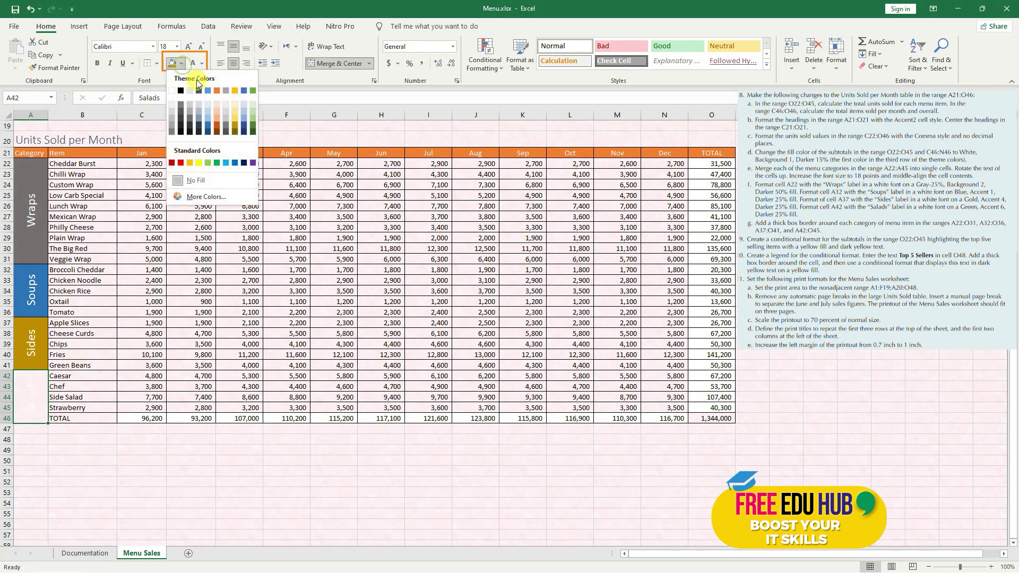
{"action": "left_click", "coordinate": [253, 123]}
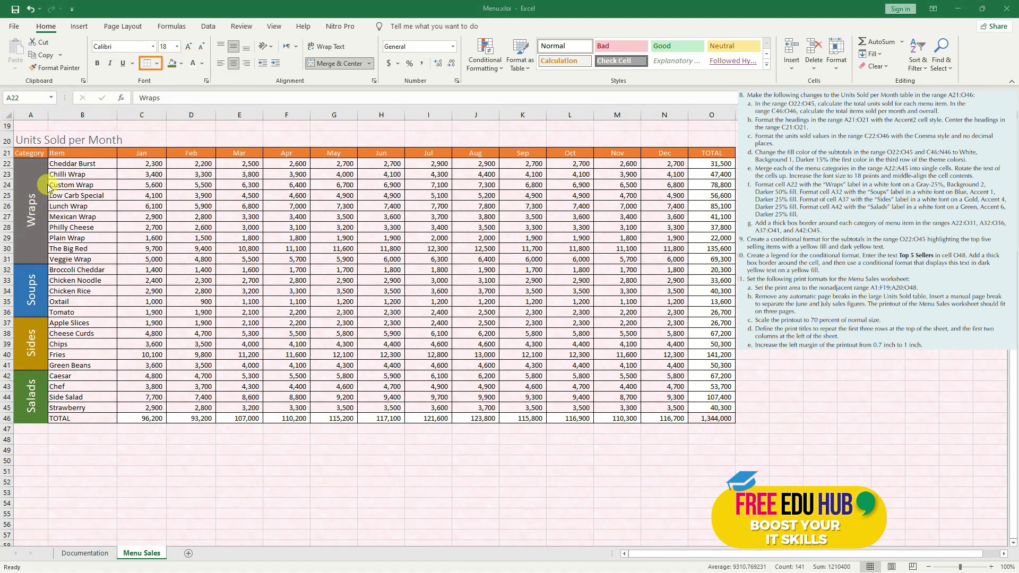
{"action": "left_click", "coordinate": [43, 178]}
{"action": "key", "text": "ctrl+shift+Right"}
{"action": "left_click_drag", "start_coordinate": [24, 177], "coordinate": [723, 206]}
{"action": "left_click_drag", "start_coordinate": [24, 272], "coordinate": [719, 306]}
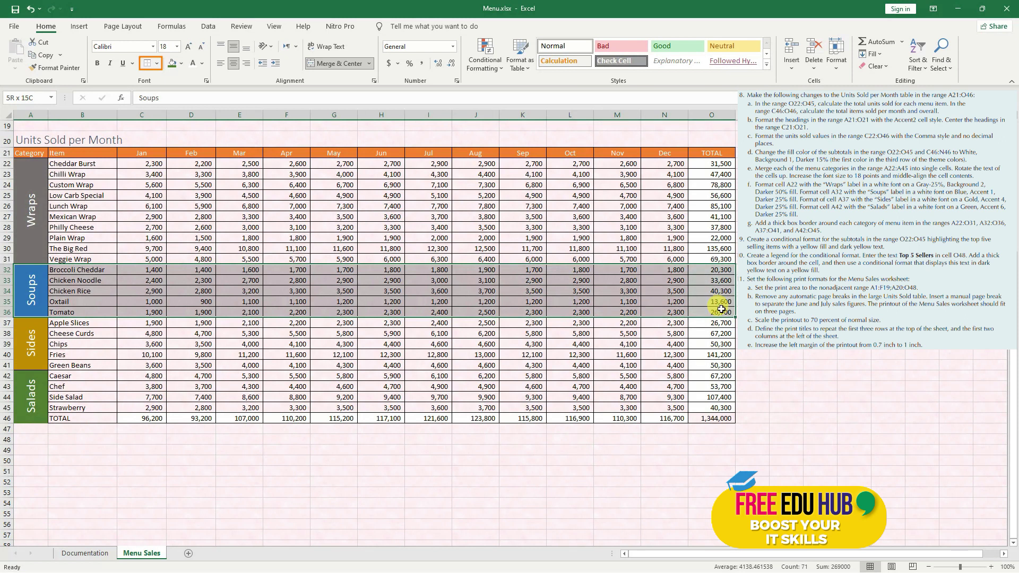
{"action": "left_click", "coordinate": [34, 404]}
- Add thick outside borders around the Wraps rows in A22:O31
{"action": "left_click", "coordinate": [30, 221]}
{"action": "left_click_drag", "start_coordinate": [28, 203], "coordinate": [711, 244]}
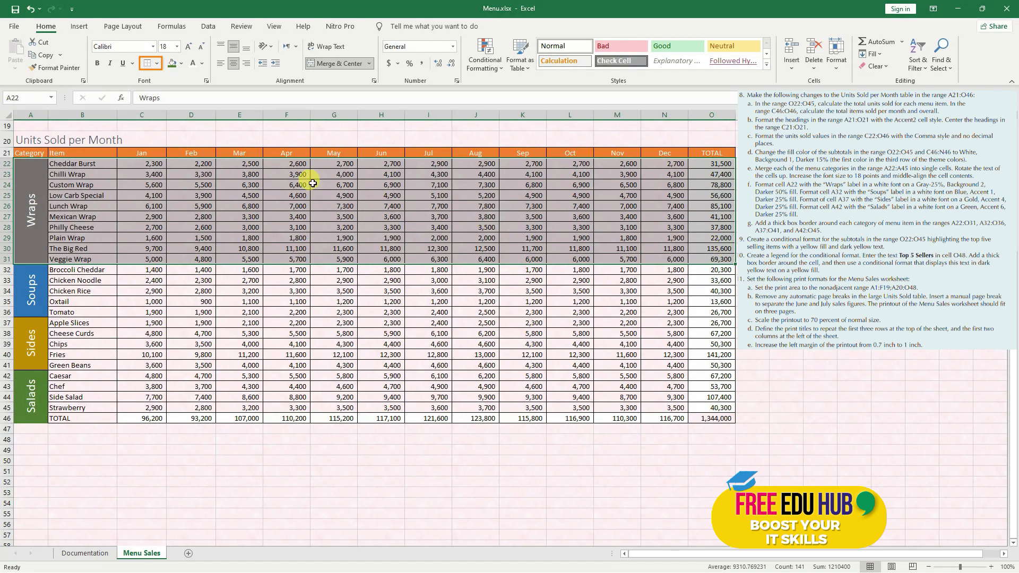
{"action": "left_click", "coordinate": [157, 64]}
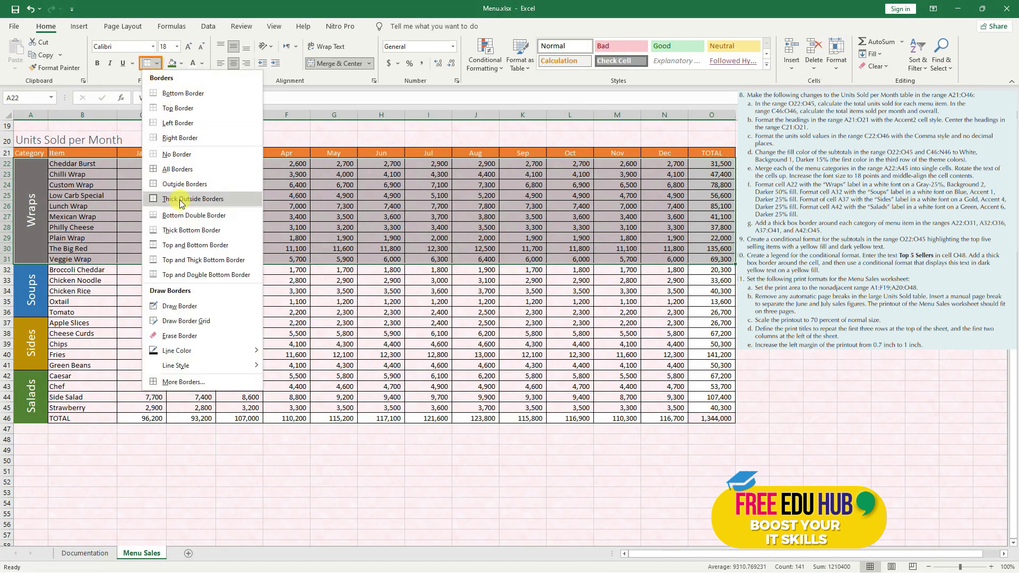
{"action": "left_click", "coordinate": [207, 205]}
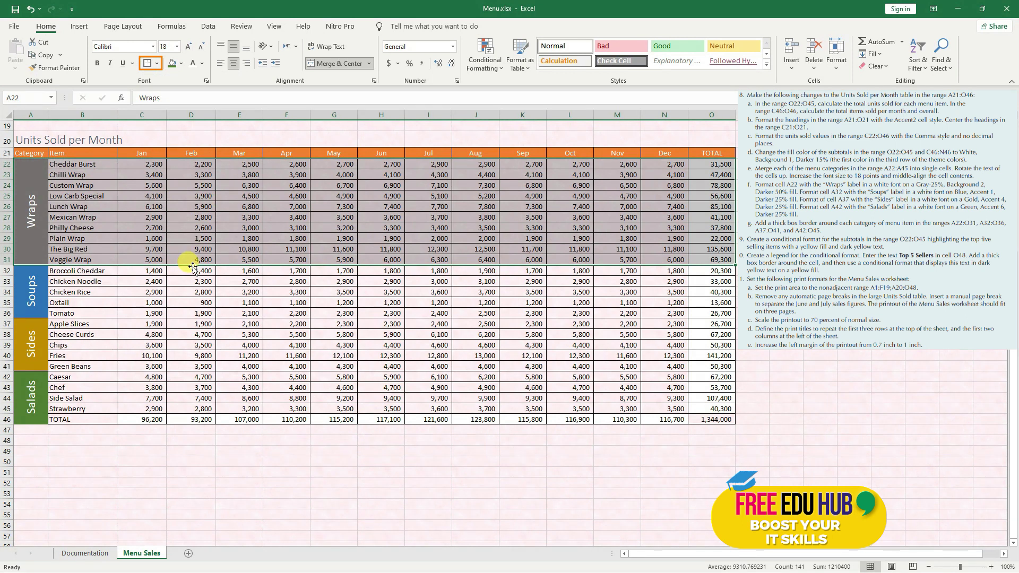
- Add thick outside borders around the Soups rows A32:O36 and the Sides rows A37:O41
{"action": "left_click", "coordinate": [56, 282]}
{"action": "left_click_drag", "start_coordinate": [28, 273], "coordinate": [680, 293]}
{"action": "left_click", "coordinate": [148, 63]}
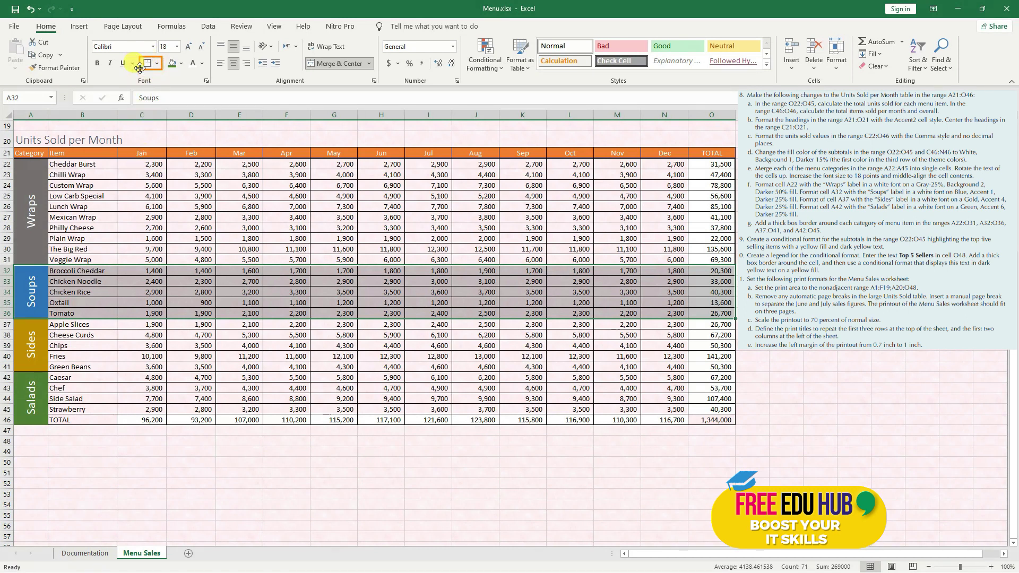
{"action": "left_click_drag", "start_coordinate": [29, 326], "coordinate": [720, 344]}
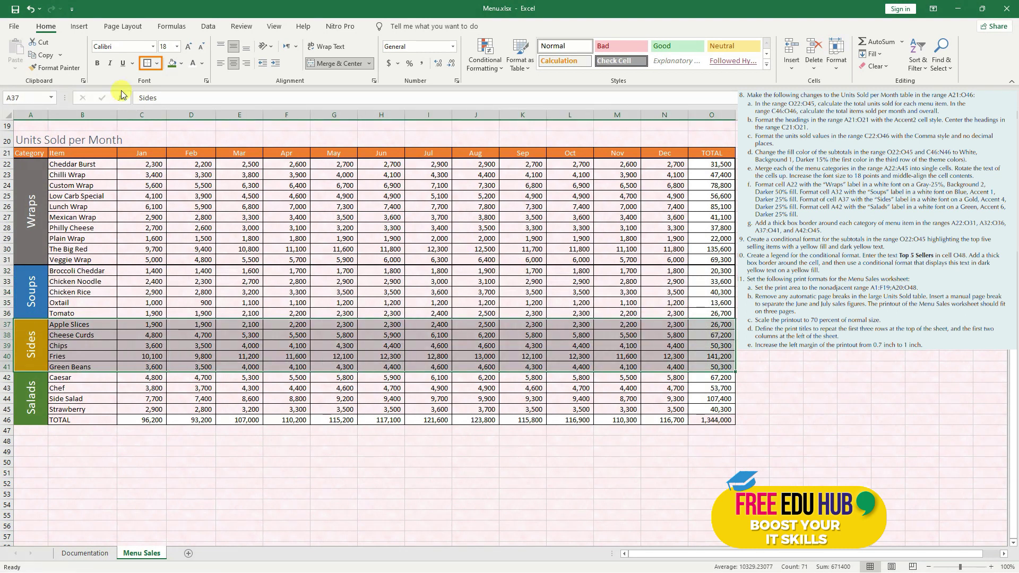
{"action": "left_click", "coordinate": [146, 63]}
- Add a thick outside border around the Salads block in A42:O46
{"action": "left_click_drag", "start_coordinate": [24, 378], "coordinate": [730, 421]}
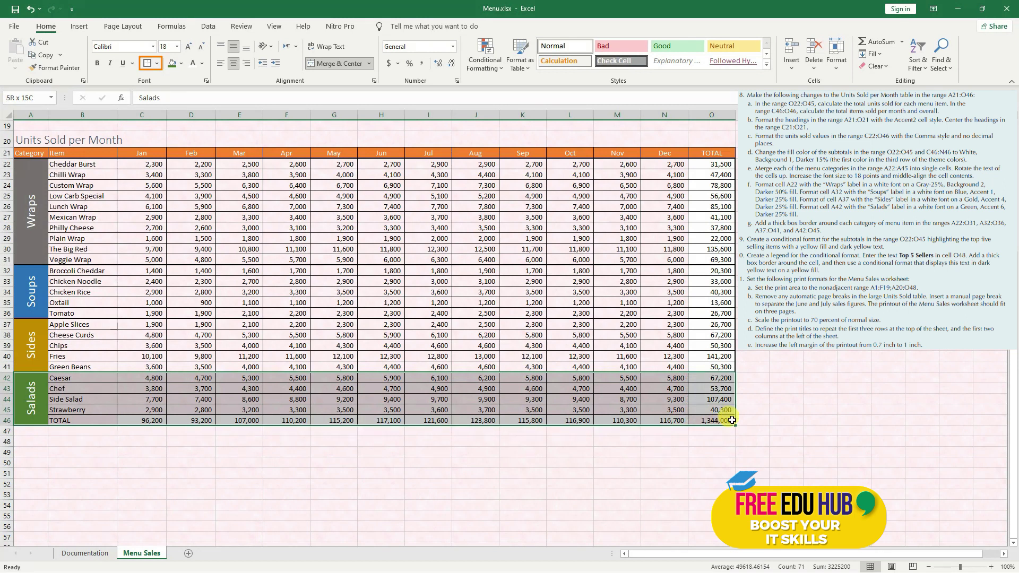
{"action": "left_click", "coordinate": [151, 65]}
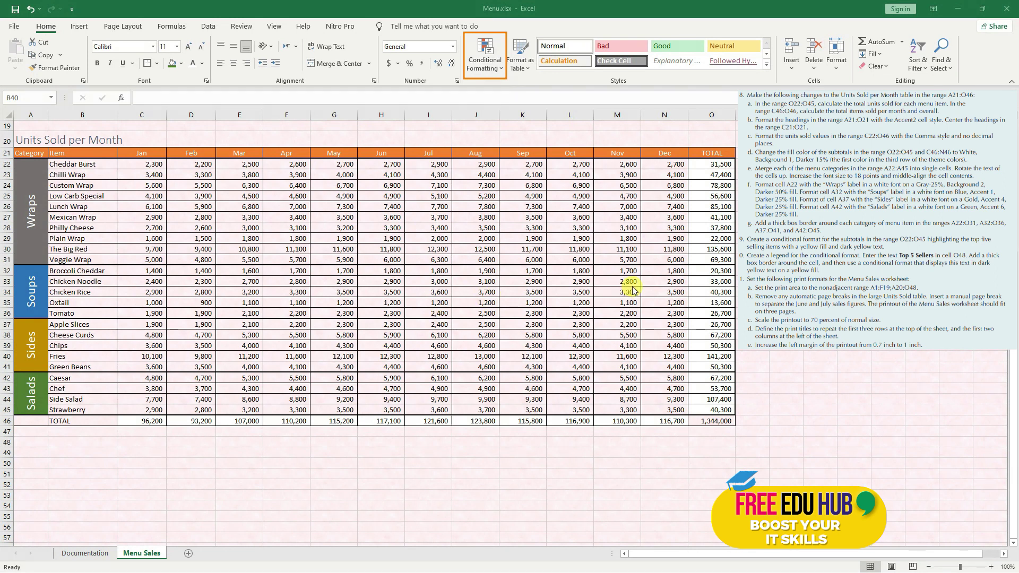
- Highlight the top 5 values in O22:O45 with a conditional format of Yellow Fill with Dark Yellow Text
{"action": "left_click_drag", "start_coordinate": [712, 164], "coordinate": [716, 410]}
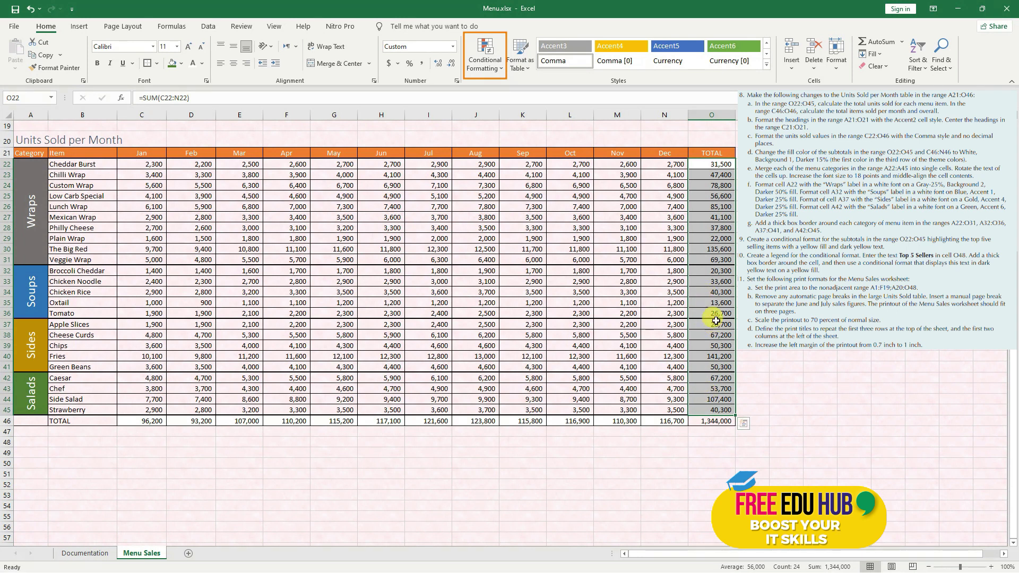
{"action": "left_click", "coordinate": [486, 53]}
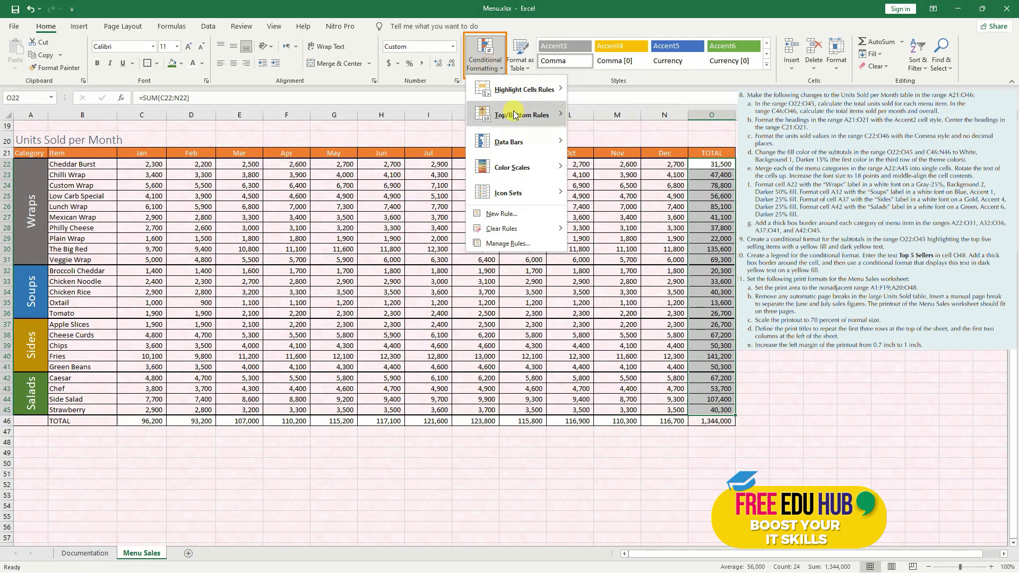
{"action": "mouse_move", "coordinate": [528, 117]}
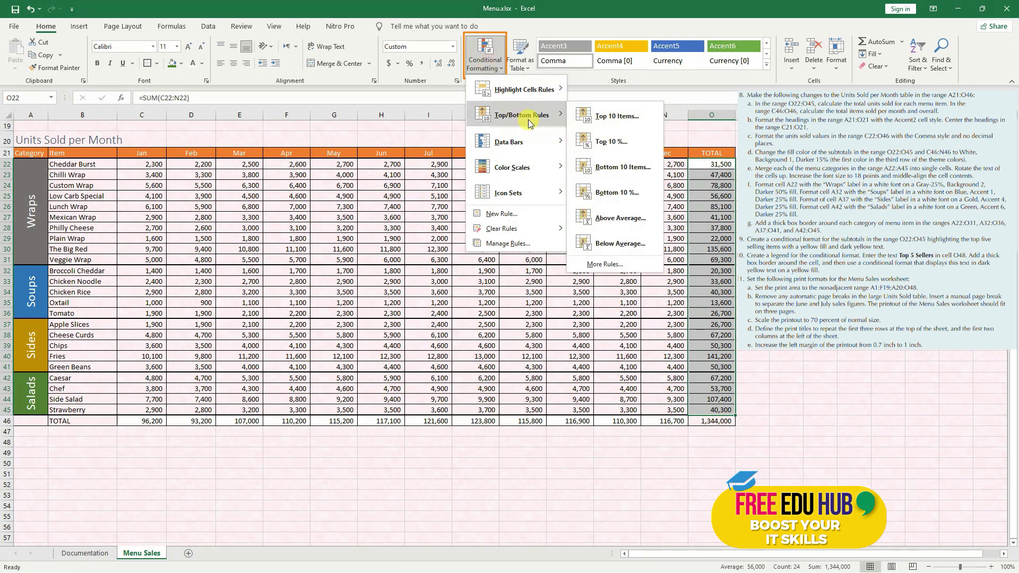
{"action": "left_click", "coordinate": [618, 117]}
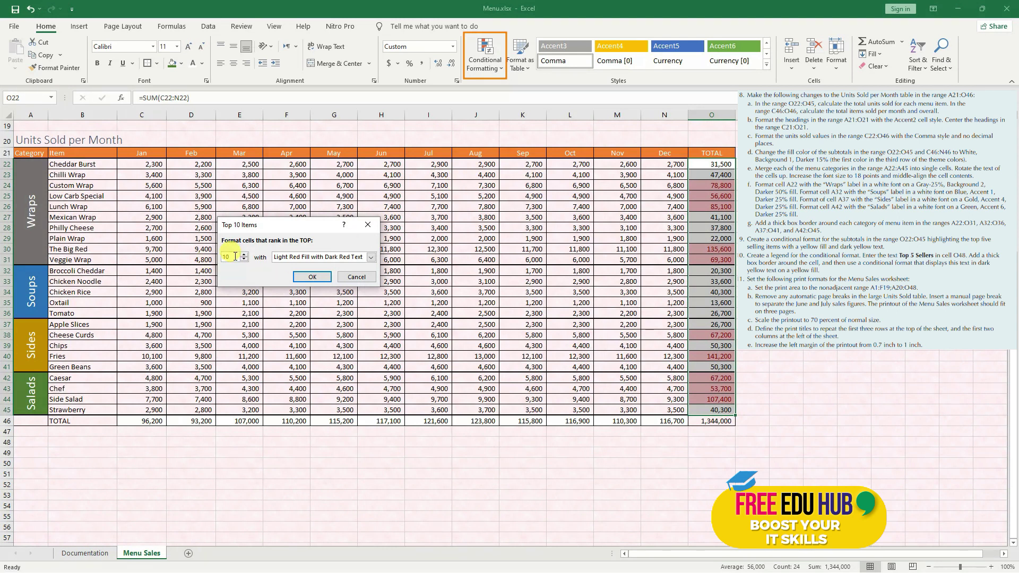
{"action": "double_click", "coordinate": [234, 257]}
{"action": "type", "text": "5"}
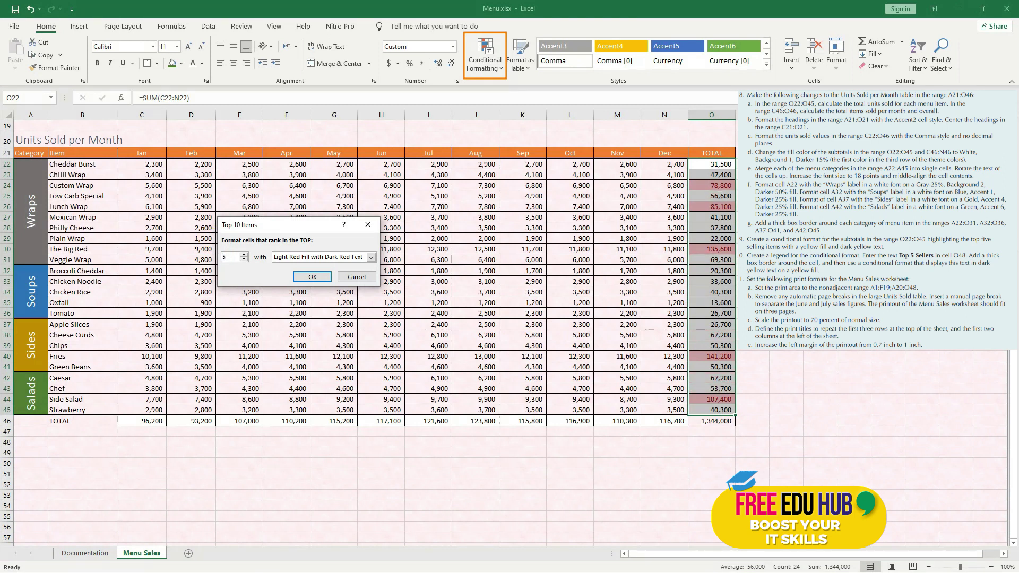
{"action": "left_click", "coordinate": [372, 258]}
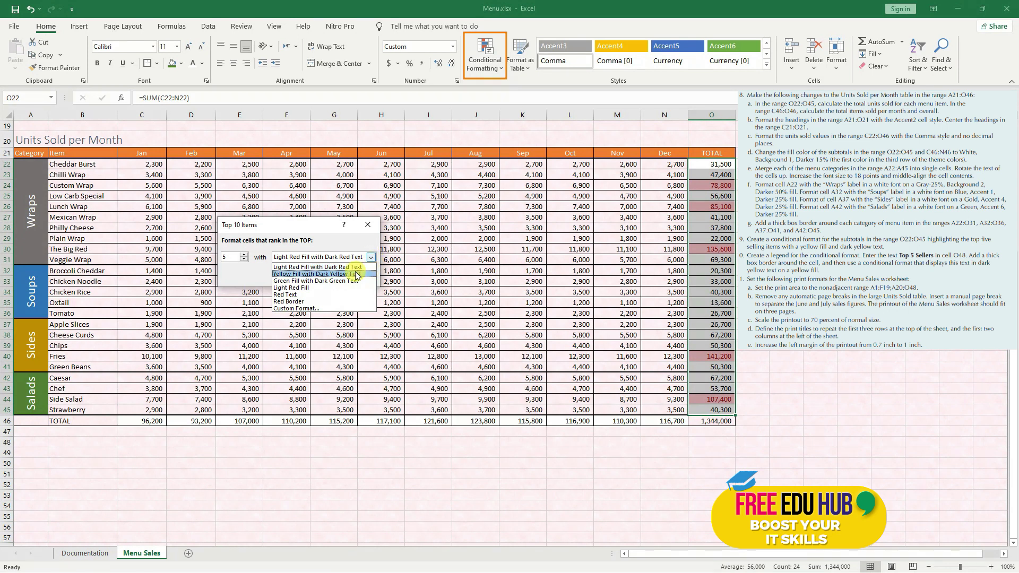
{"action": "left_click", "coordinate": [356, 275]}
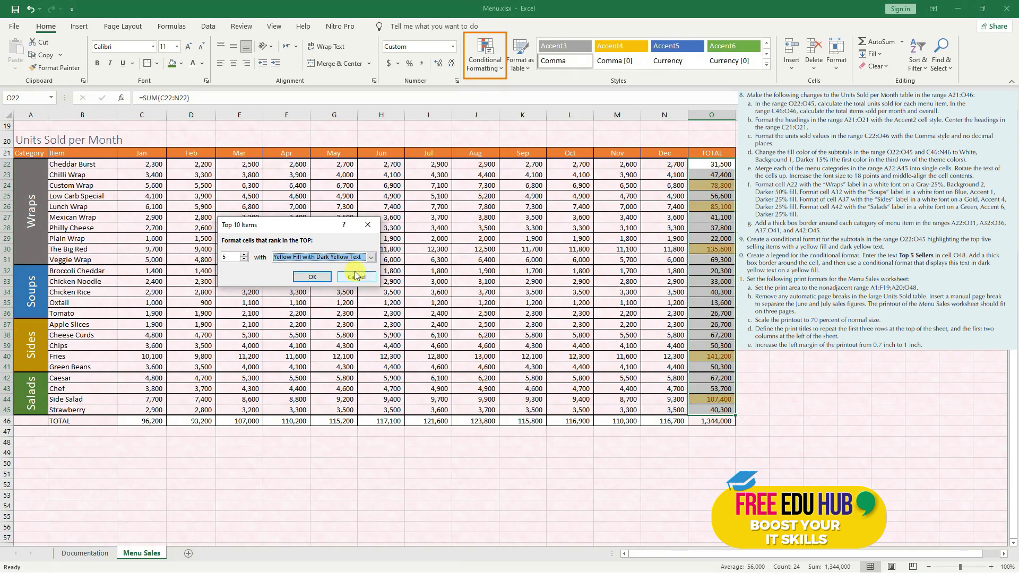
{"action": "left_click", "coordinate": [311, 277]}
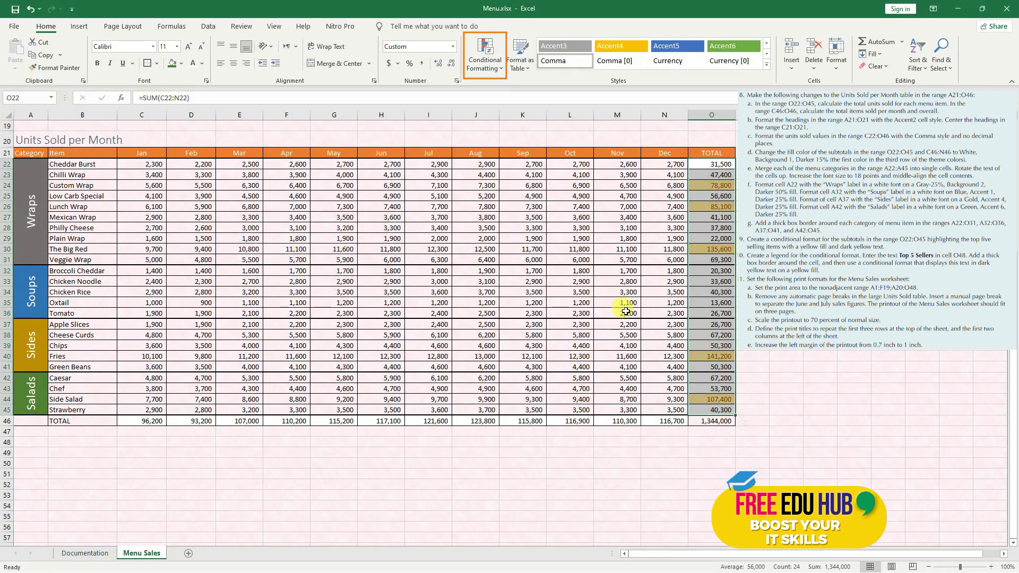
{"action": "left_click", "coordinate": [693, 290]}
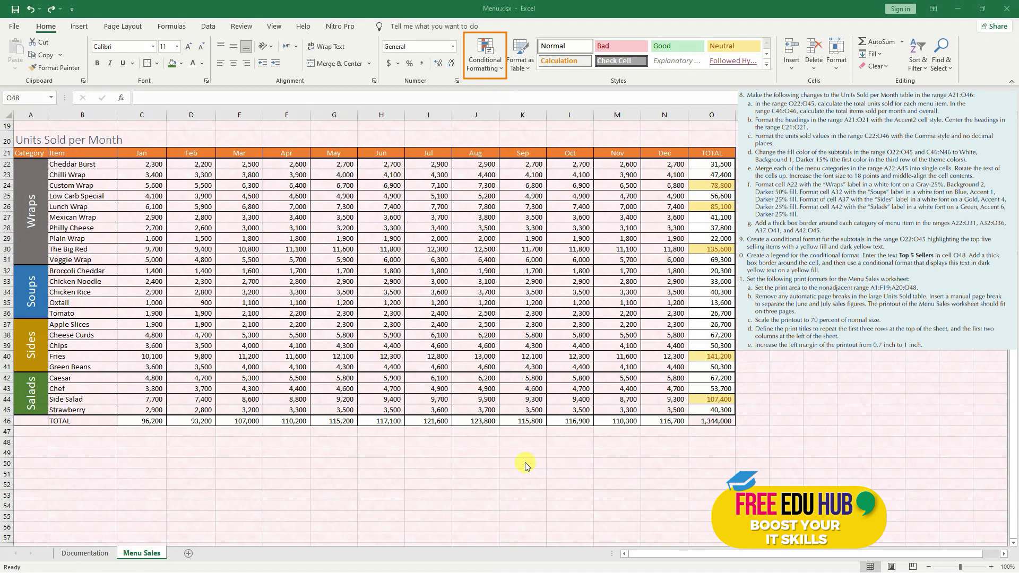
- Enter the legend text "Top 5 Sellers" in cell O48
{"action": "left_click", "coordinate": [705, 439]}
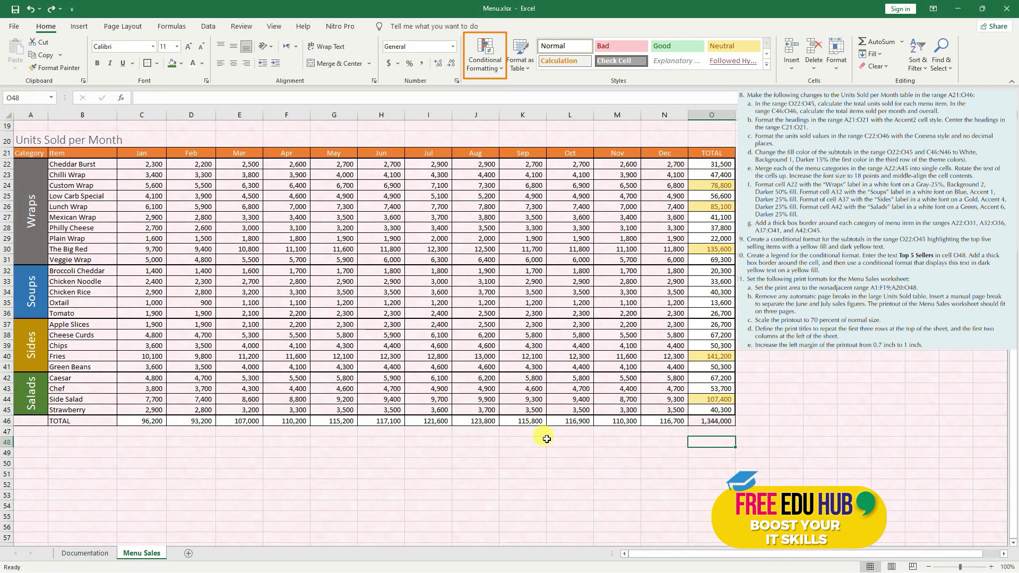
{"action": "type", "text": "Top 5 Sellers"}
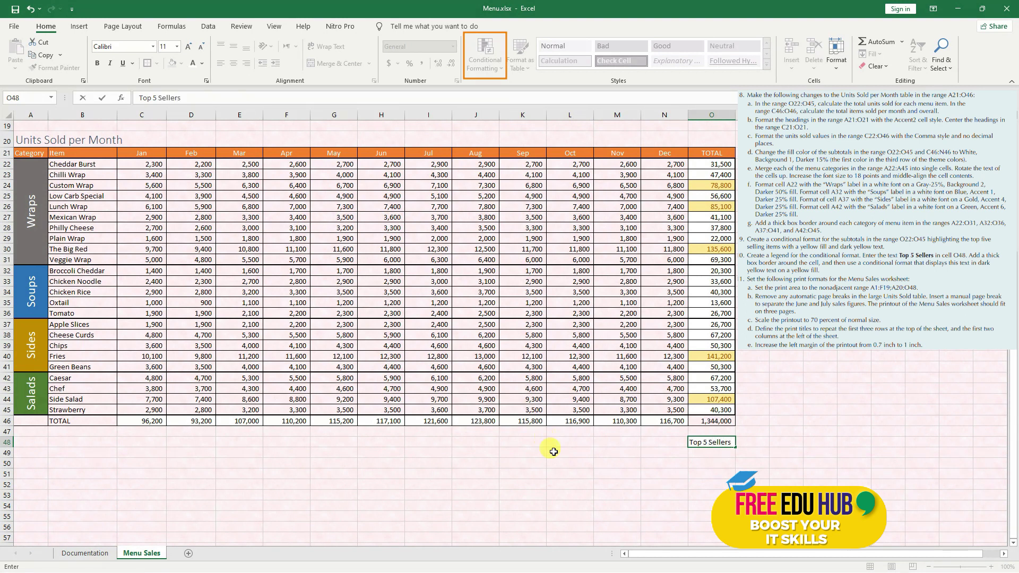
{"action": "left_click", "coordinate": [790, 444]}
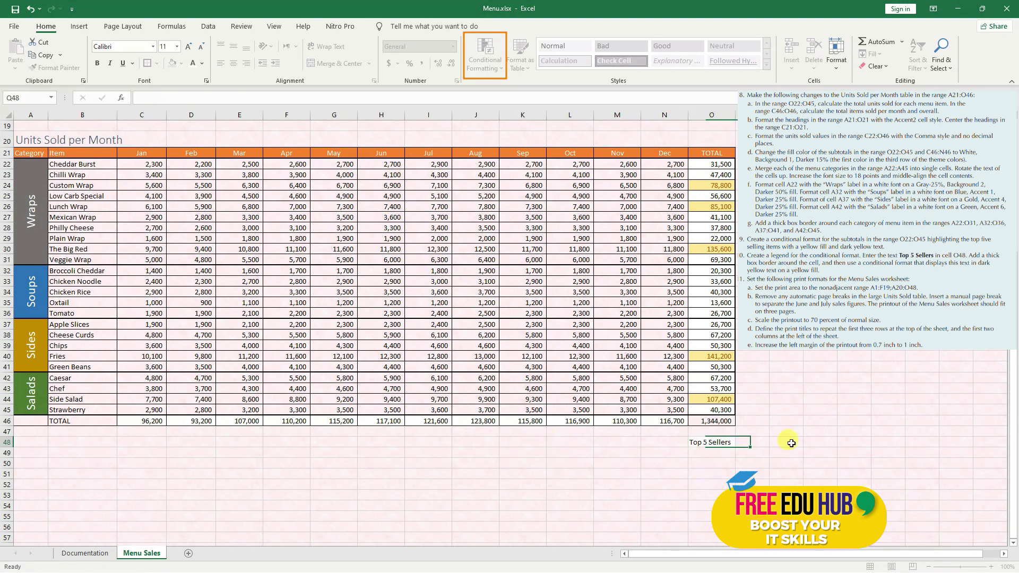
{"action": "left_click", "coordinate": [717, 403]}
{"action": "left_click", "coordinate": [708, 443]}
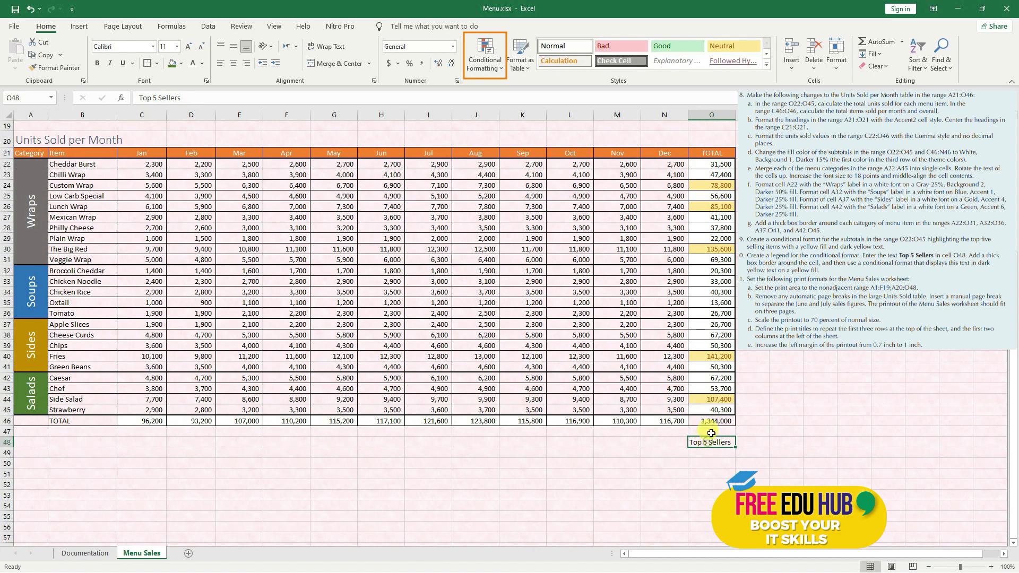
- Apply the Neutral cell style to the Top 5 Sellers legend in O48
{"action": "left_click", "coordinate": [719, 404]}
{"action": "left_click", "coordinate": [710, 441]}
{"action": "left_click", "coordinate": [732, 46]}
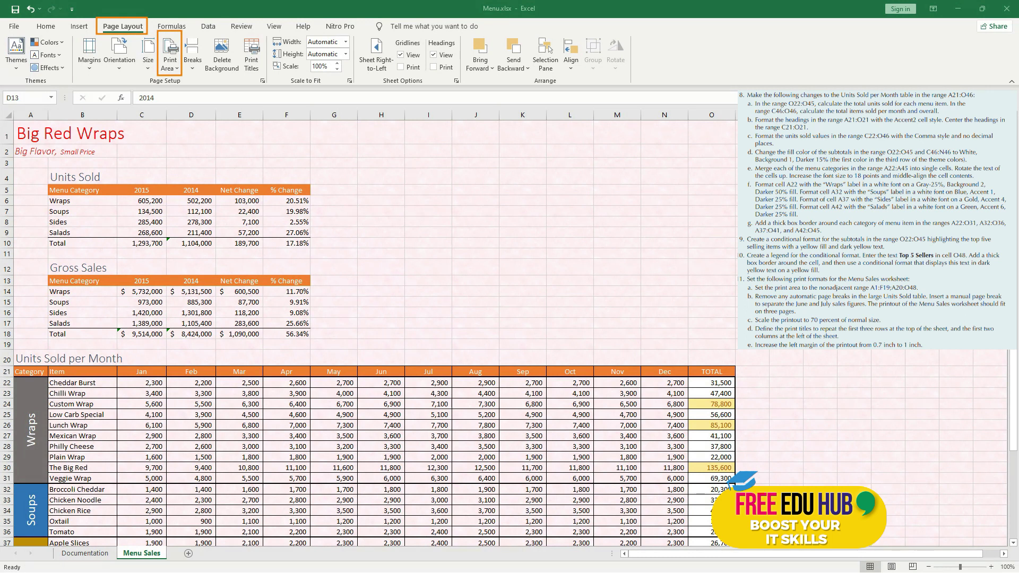
- Set the worksheet's print area to the range A1:F19
{"action": "left_click_drag", "start_coordinate": [25, 130], "coordinate": [295, 340]}
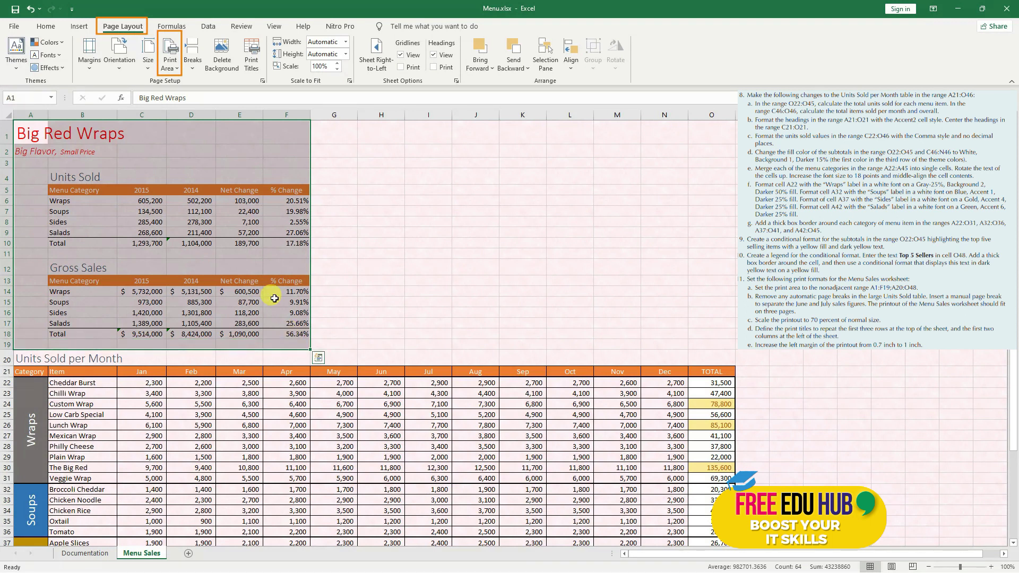
{"action": "left_click", "coordinate": [171, 68]}
{"action": "left_click", "coordinate": [178, 82]}
- Set the print area to the Units Sold per Month table and its legend in A20:O48
{"action": "scroll", "coordinate": [310, 265], "scroll_direction": "down", "scroll_amount": 3}
{"action": "scroll", "coordinate": [310, 265], "scroll_direction": "down", "scroll_amount": 2}
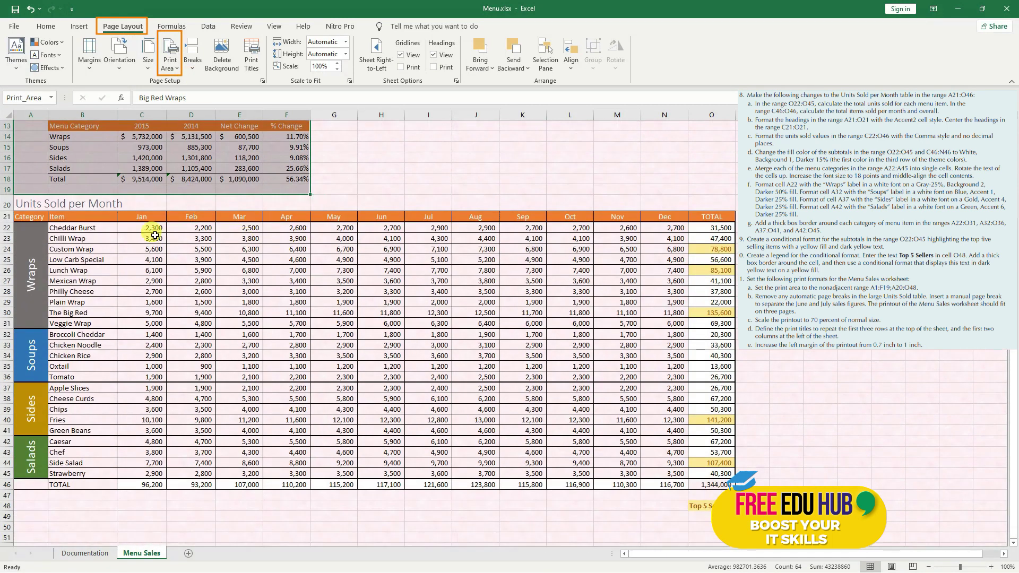
{"action": "left_click_drag", "start_coordinate": [34, 203], "coordinate": [714, 507]}
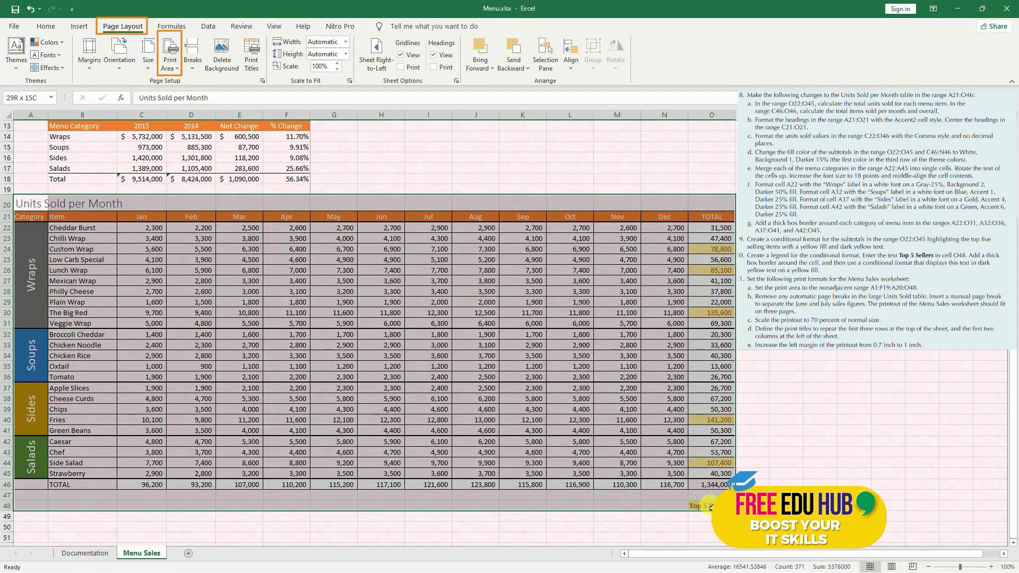
{"action": "left_click", "coordinate": [174, 65]}
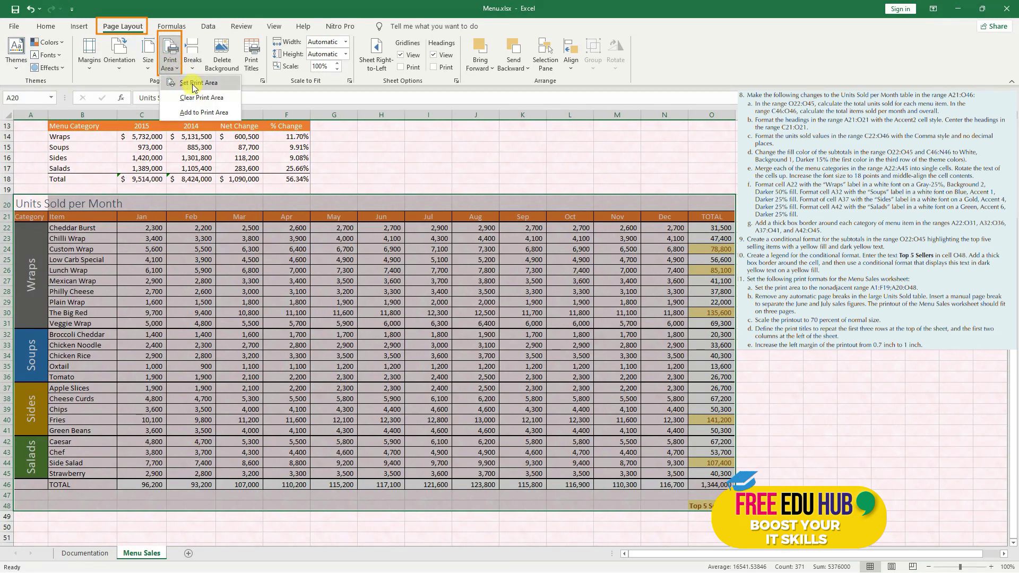
{"action": "left_click", "coordinate": [194, 84]}
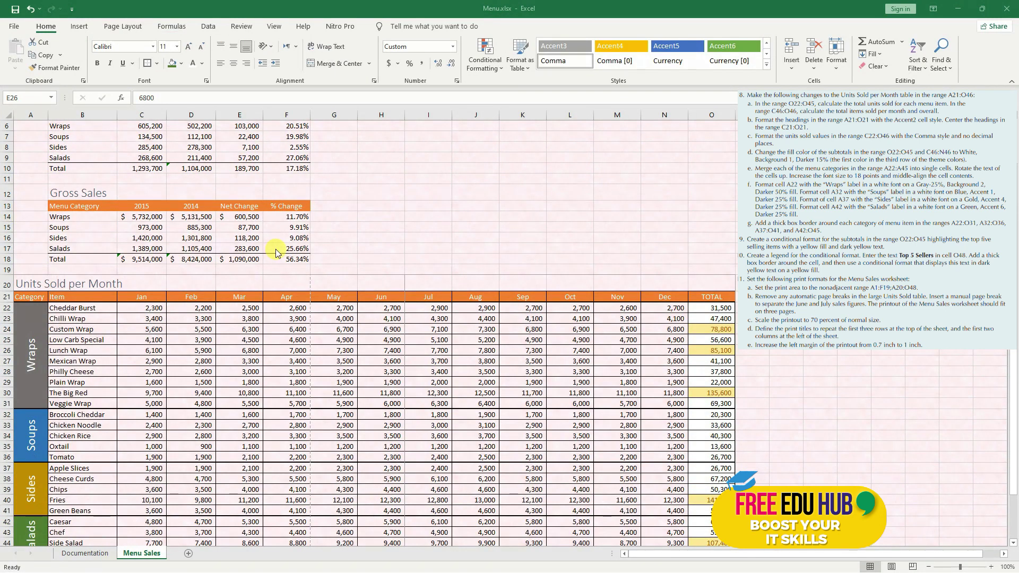
- Check in the print preview how the Units Sold per Month table is divided across the pages
{"action": "scroll", "coordinate": [412, 334], "scroll_direction": "down", "scroll_amount": 2}
{"action": "scroll", "coordinate": [409, 265], "scroll_direction": "up", "scroll_amount": 1}
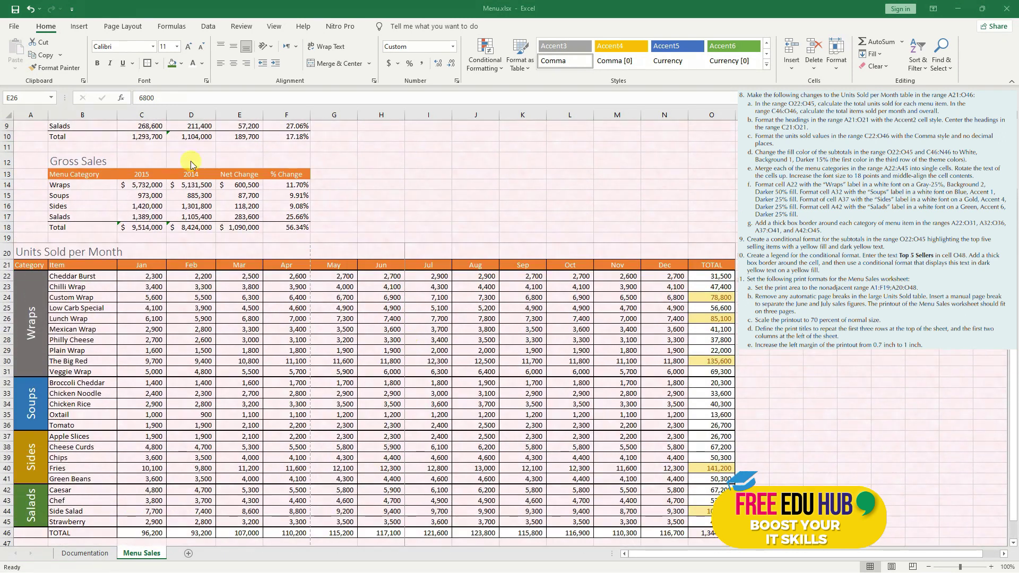
{"action": "left_click", "coordinate": [14, 26]}
{"action": "left_click", "coordinate": [37, 212]}
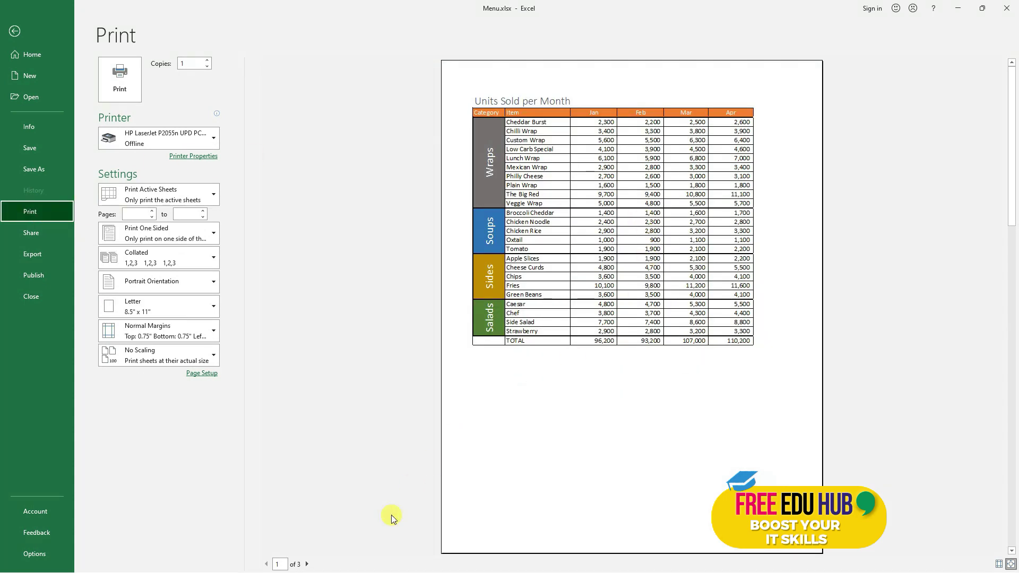
{"action": "left_click", "coordinate": [308, 564]}
{"action": "left_click", "coordinate": [307, 564]}
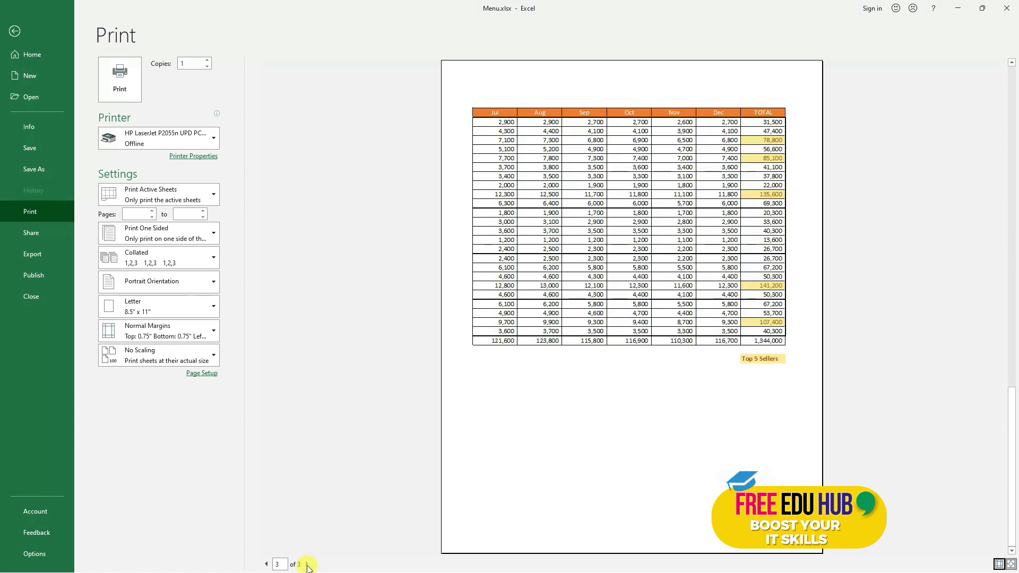
{"action": "left_click", "coordinate": [266, 564]}
{"action": "left_click", "coordinate": [266, 564]}
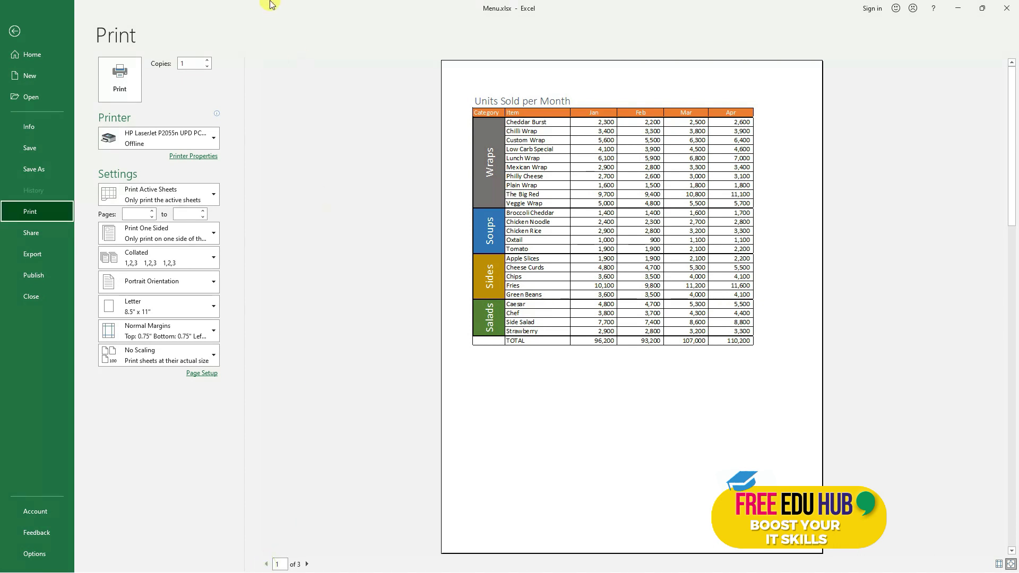
{"action": "left_click", "coordinate": [15, 32]}
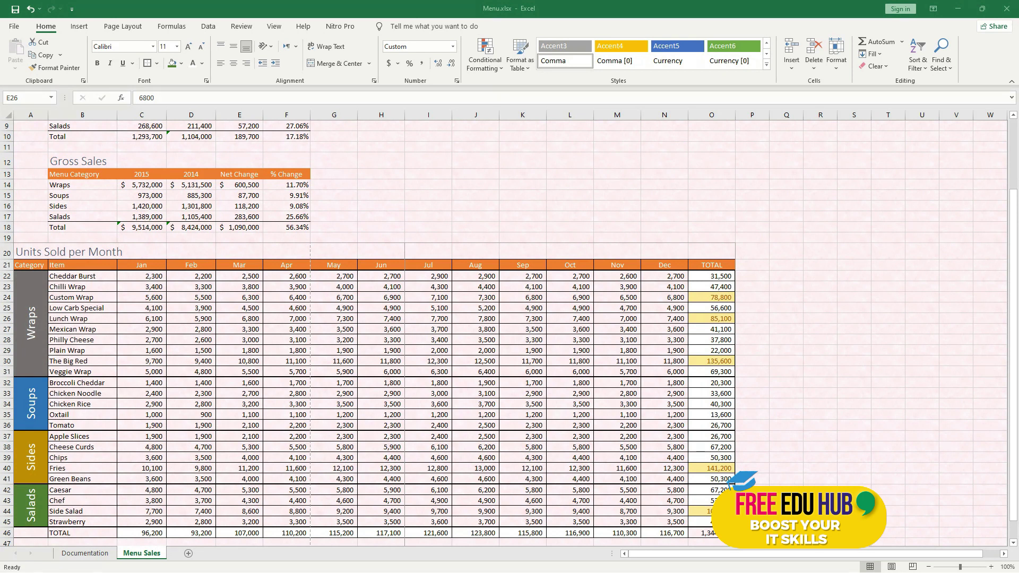
- In Page Break Preview, move the automatic break between Apr and May onto the break between Jun and Jul, and return to Normal view
{"action": "left_click", "coordinate": [275, 26]}
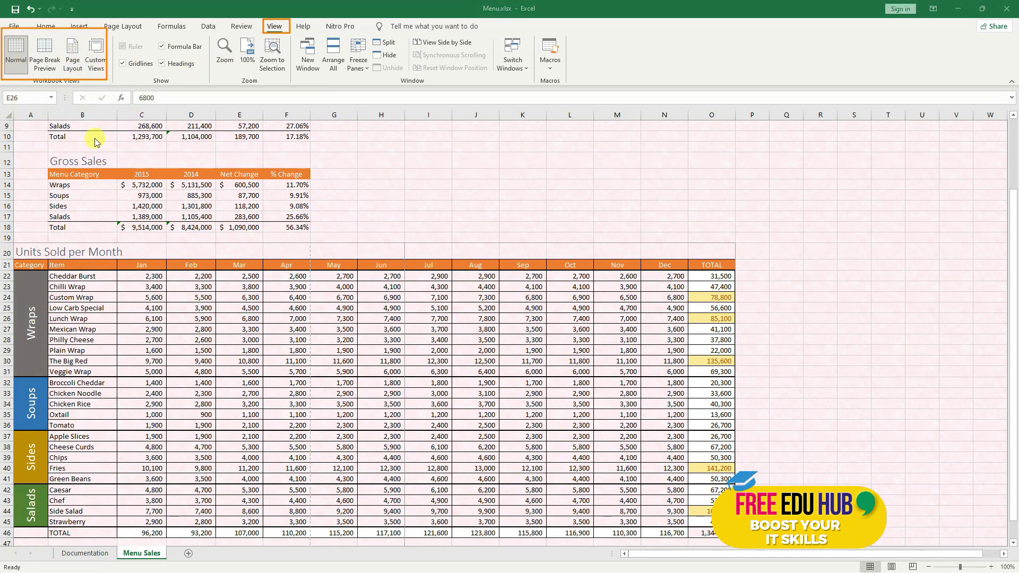
{"action": "left_click", "coordinate": [17, 53]}
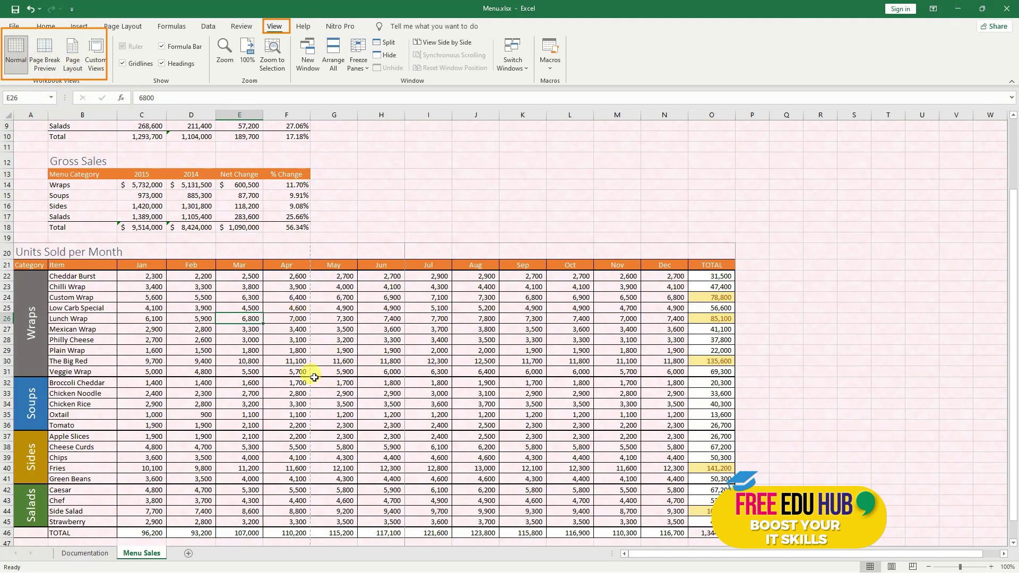
{"action": "left_click", "coordinate": [44, 54]}
{"action": "scroll", "coordinate": [371, 336], "scroll_direction": "up", "scroll_amount": 1}
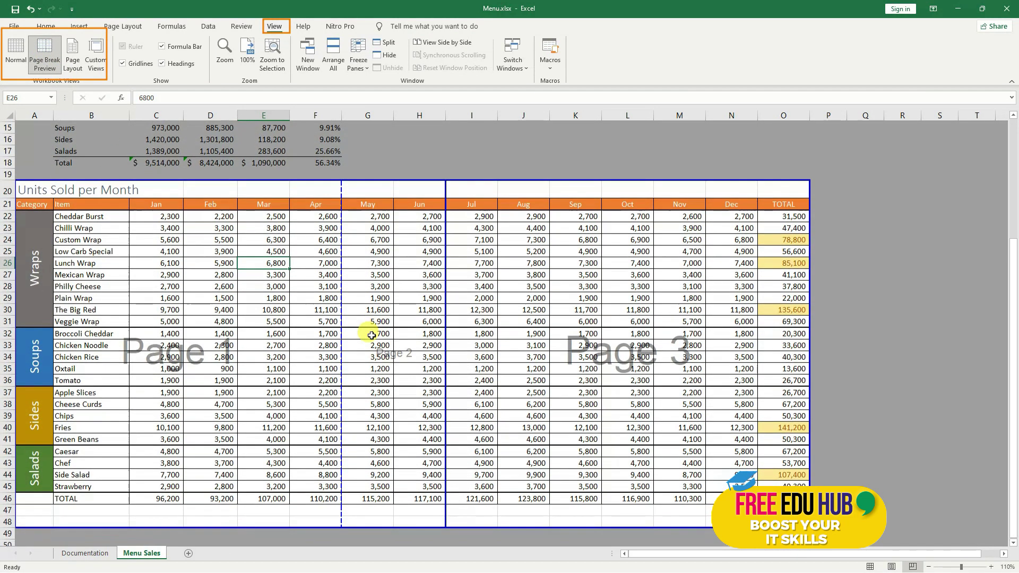
{"action": "scroll", "coordinate": [372, 335], "scroll_direction": "down", "scroll_amount": 1}
{"action": "scroll", "coordinate": [377, 351], "scroll_direction": "up", "scroll_amount": 1}
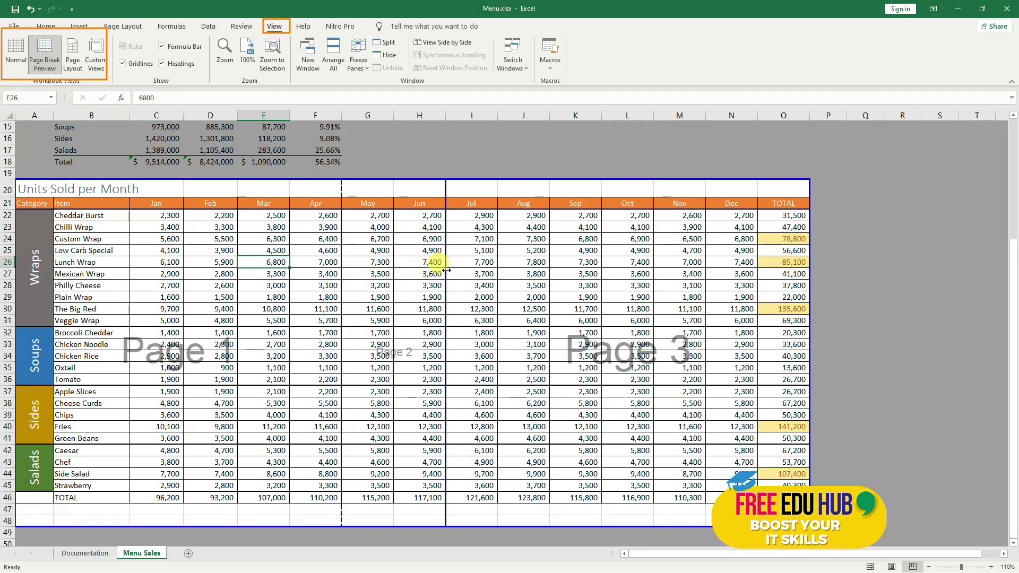
{"action": "mouse_move", "coordinate": [447, 270]}
{"action": "left_mouse_down"}
{"action": "mouse_move", "coordinate": [379, 268]}
{"action": "mouse_move", "coordinate": [444, 278]}
{"action": "left_mouse_up"}
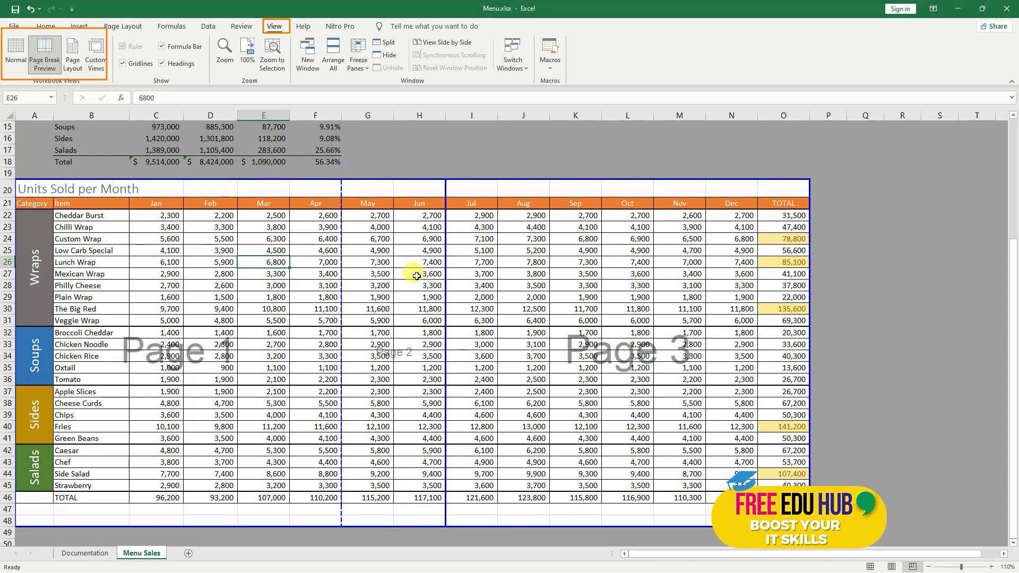
{"action": "left_click_drag", "start_coordinate": [341, 280], "coordinate": [444, 297]}
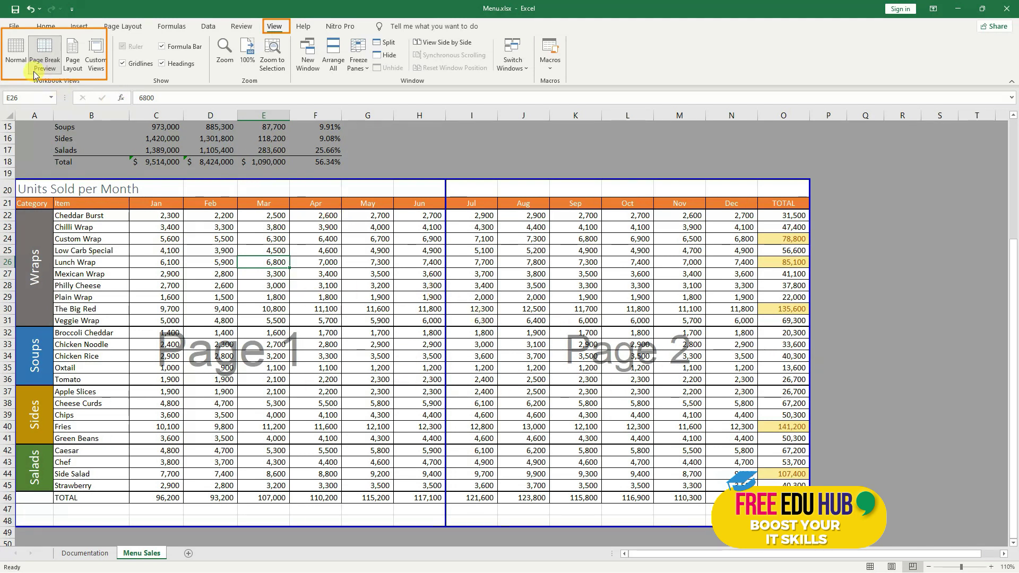
{"action": "left_click", "coordinate": [16, 53]}
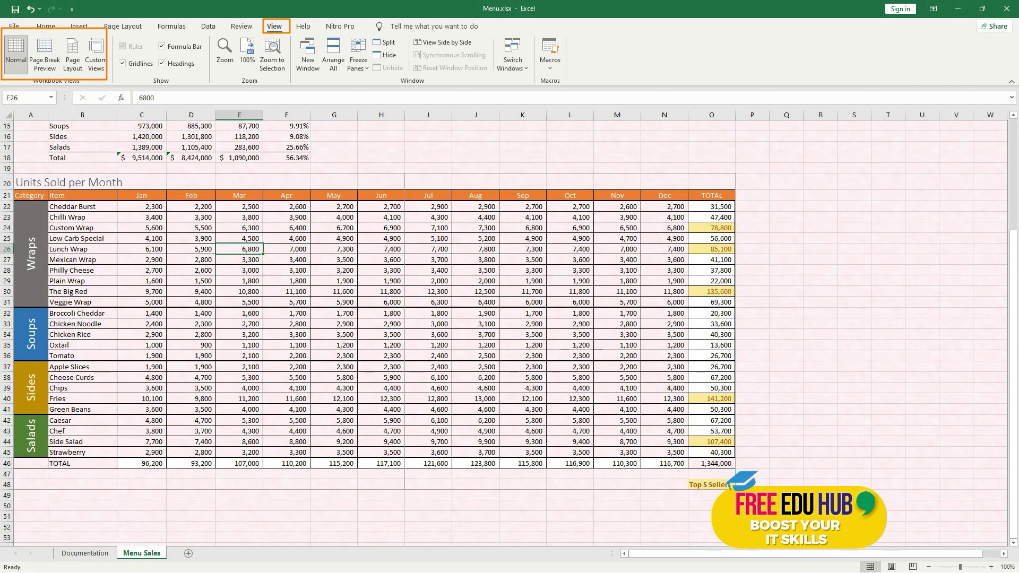
- Check both pages of the Units Sold per Month table in the print preview and return to the worksheet
{"action": "left_click", "coordinate": [45, 28]}
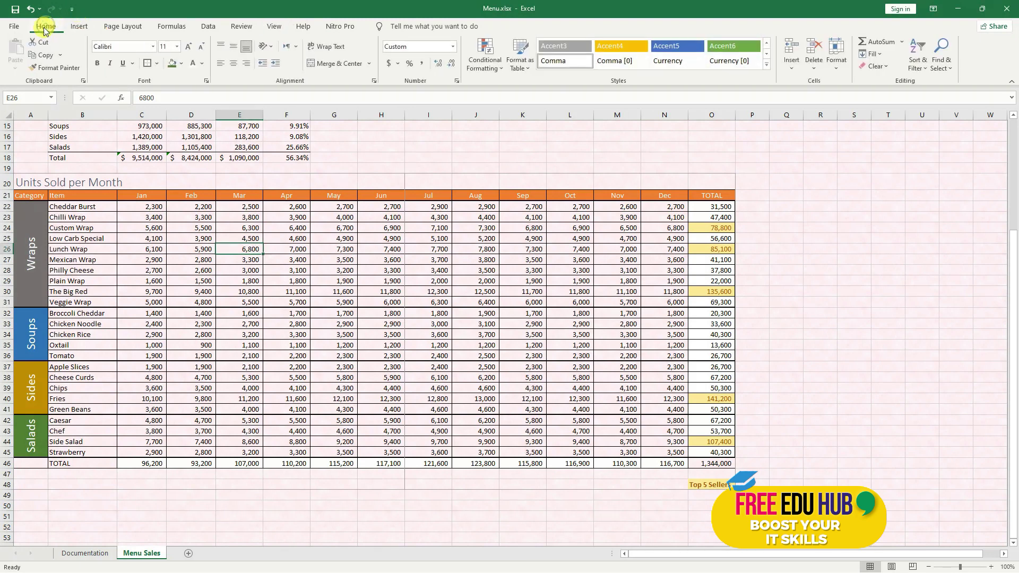
{"action": "left_click", "coordinate": [14, 28]}
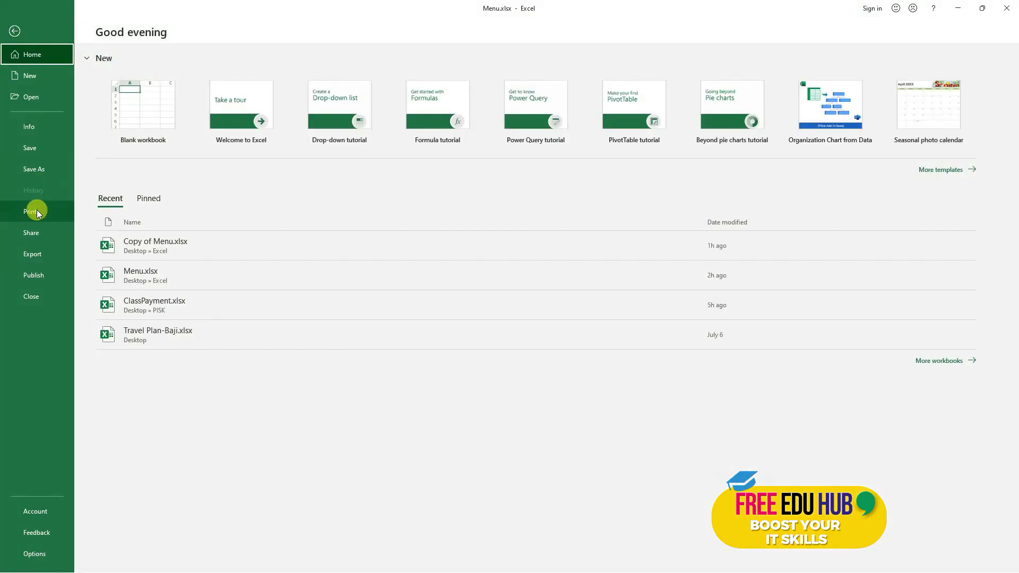
{"action": "left_click", "coordinate": [37, 212]}
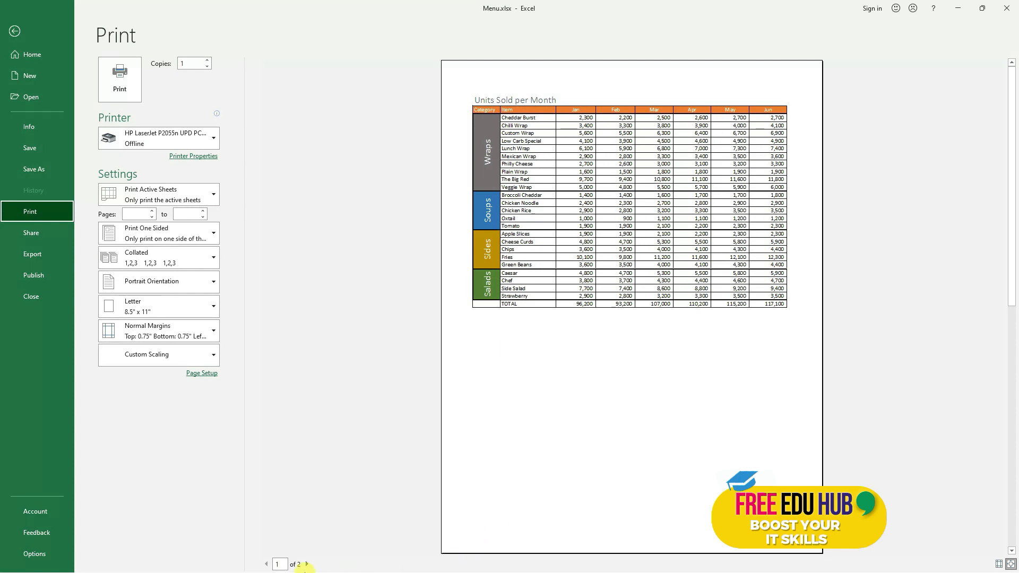
{"action": "left_click", "coordinate": [307, 565]}
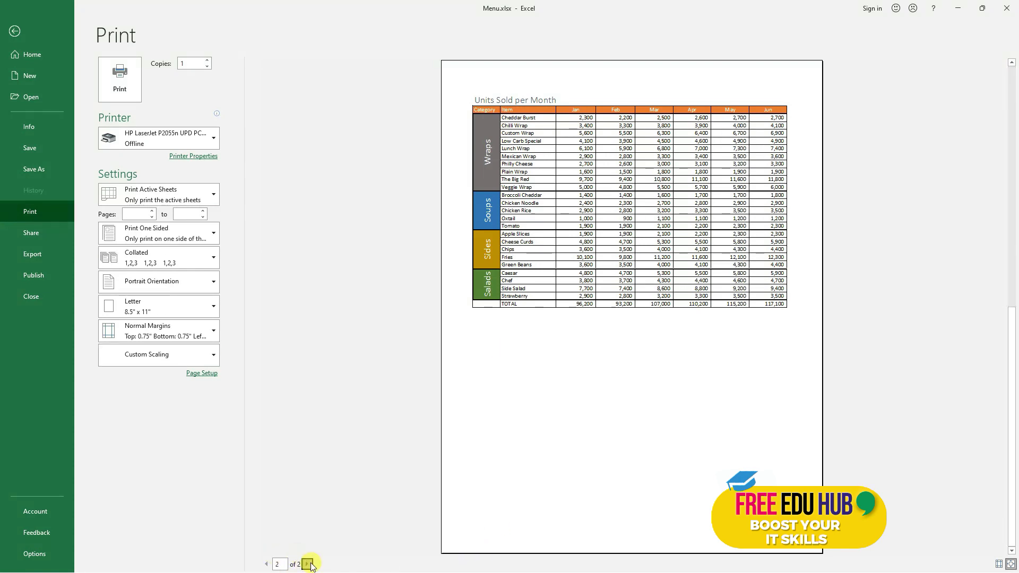
{"action": "left_click", "coordinate": [267, 565]}
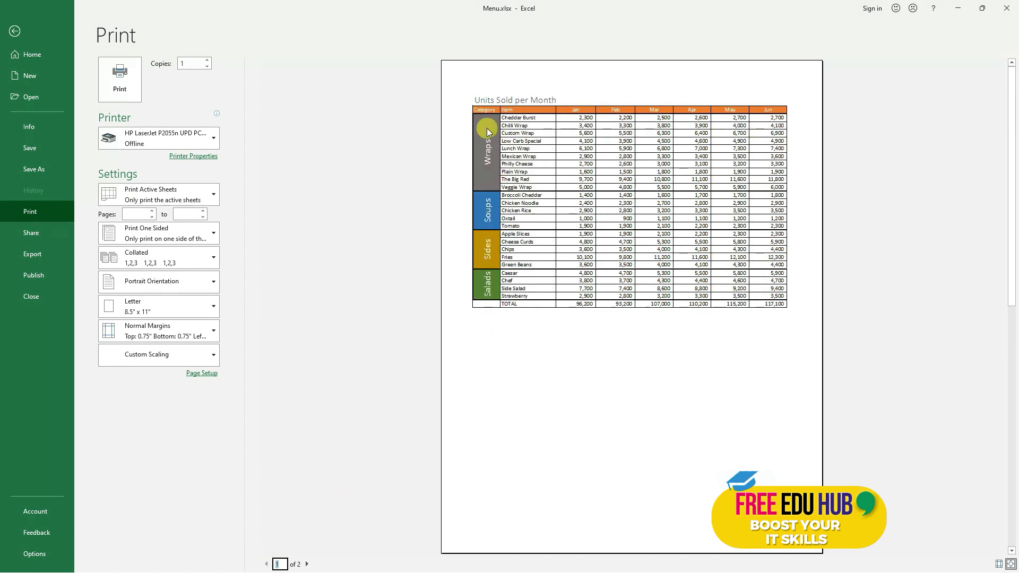
{"action": "key", "text": "Escape"}
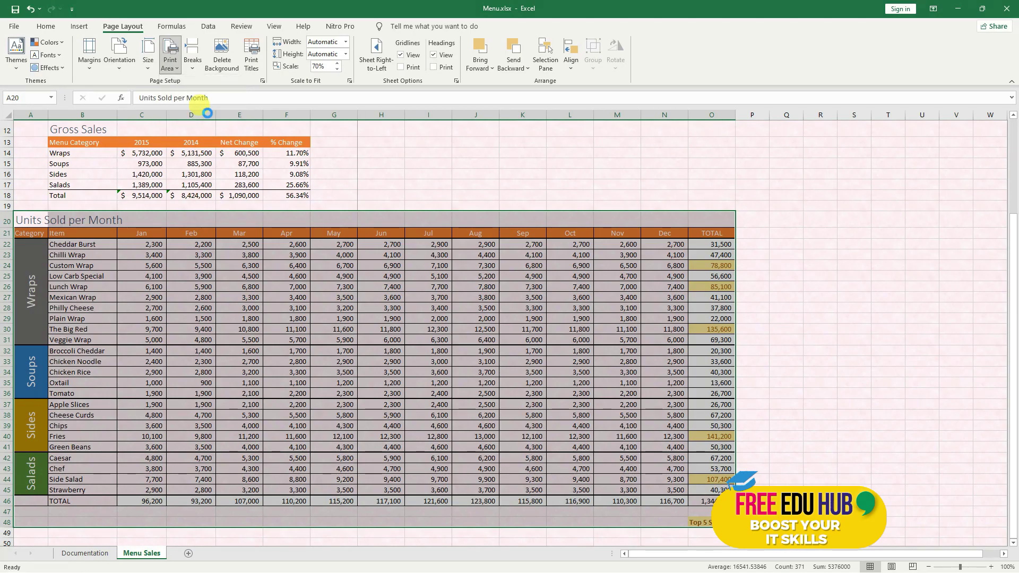
- Set the print area to A1:G19, covering the title and the Units Sold and Gross Sales tables
{"action": "left_click", "coordinate": [403, 169]}
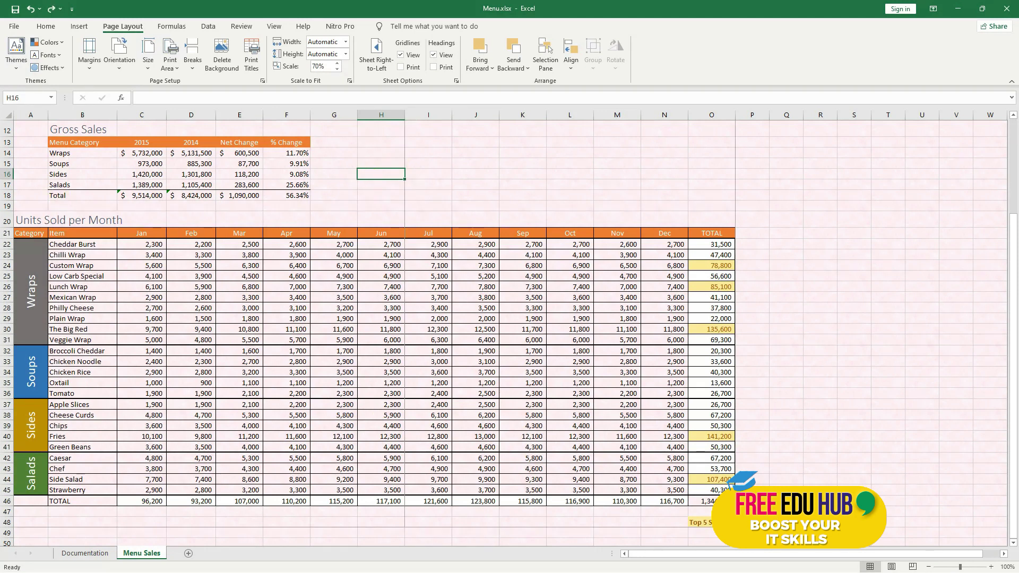
{"action": "scroll", "coordinate": [75, 143], "scroll_direction": "up", "scroll_amount": 4}
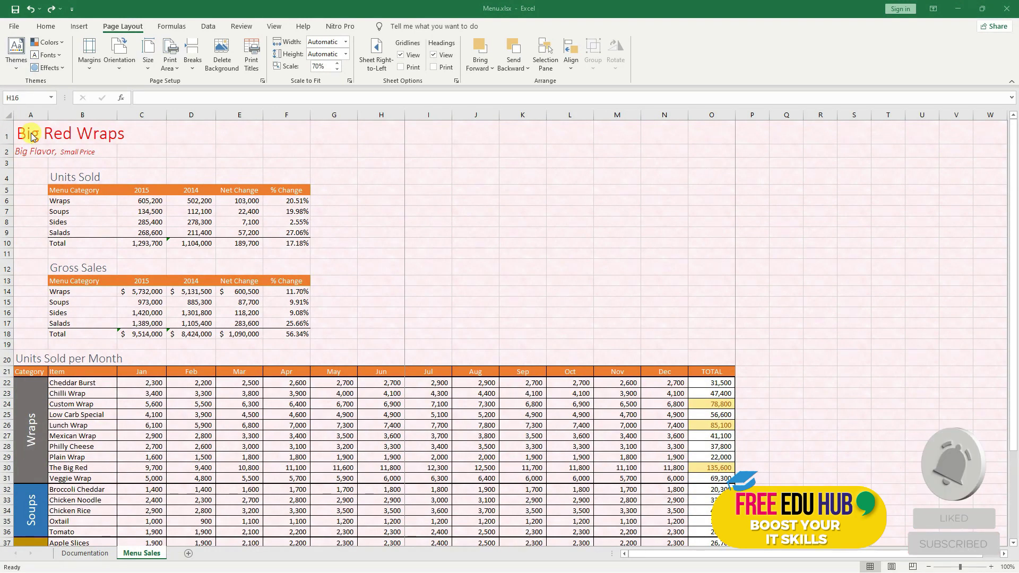
{"action": "left_click_drag", "start_coordinate": [32, 136], "coordinate": [326, 342]}
{"action": "scroll", "coordinate": [325, 341], "scroll_direction": "down", "scroll_amount": 5}
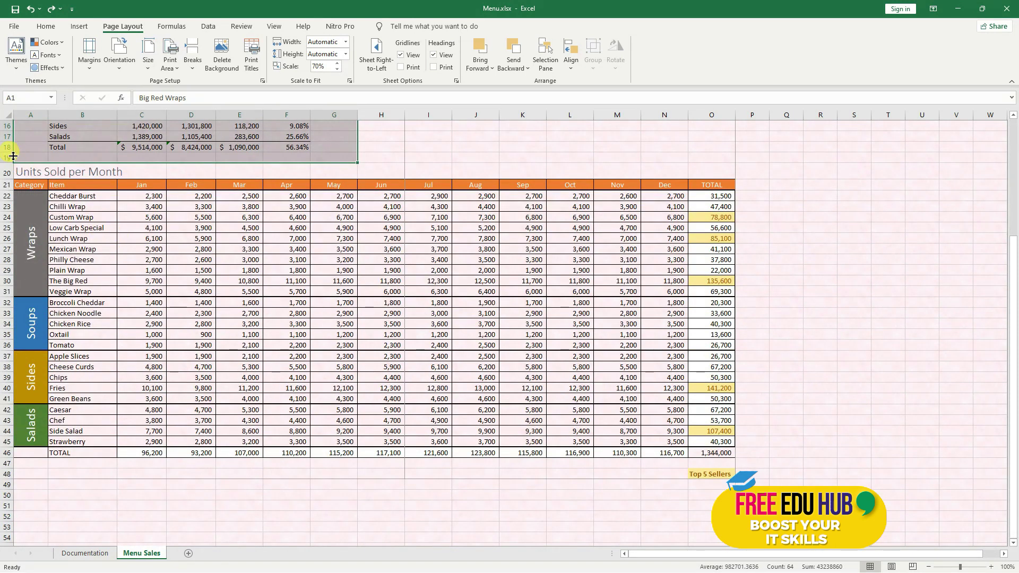
{"action": "left_click_drag", "start_coordinate": [27, 171], "coordinate": [714, 440]}
{"action": "scroll", "coordinate": [714, 446], "scroll_direction": "up", "scroll_amount": 6}
{"action": "left_click", "coordinate": [411, 321]}
{"action": "left_click_drag", "start_coordinate": [21, 127], "coordinate": [320, 338]}
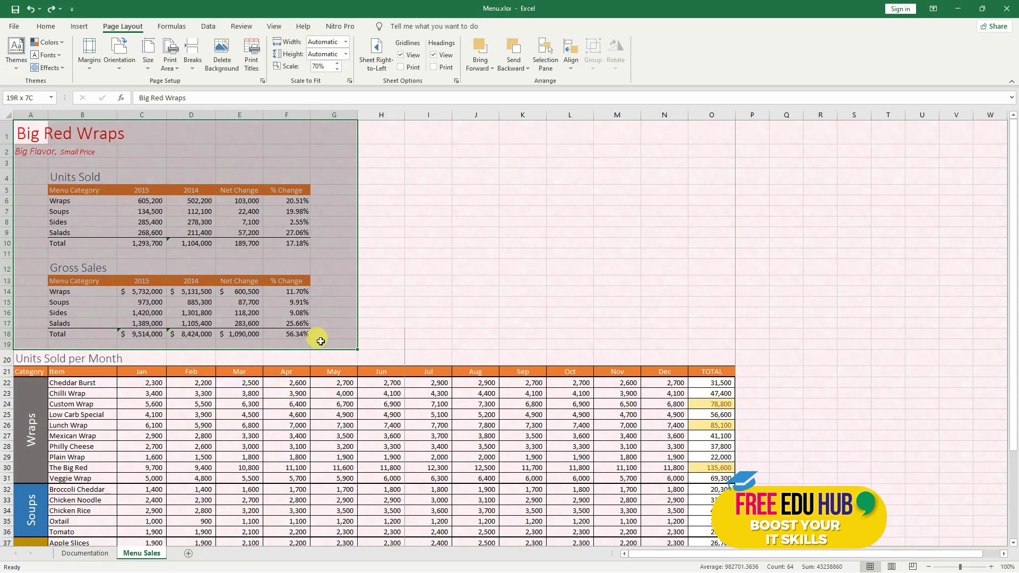
{"action": "left_click", "coordinate": [170, 63]}
{"action": "left_click", "coordinate": [208, 85]}
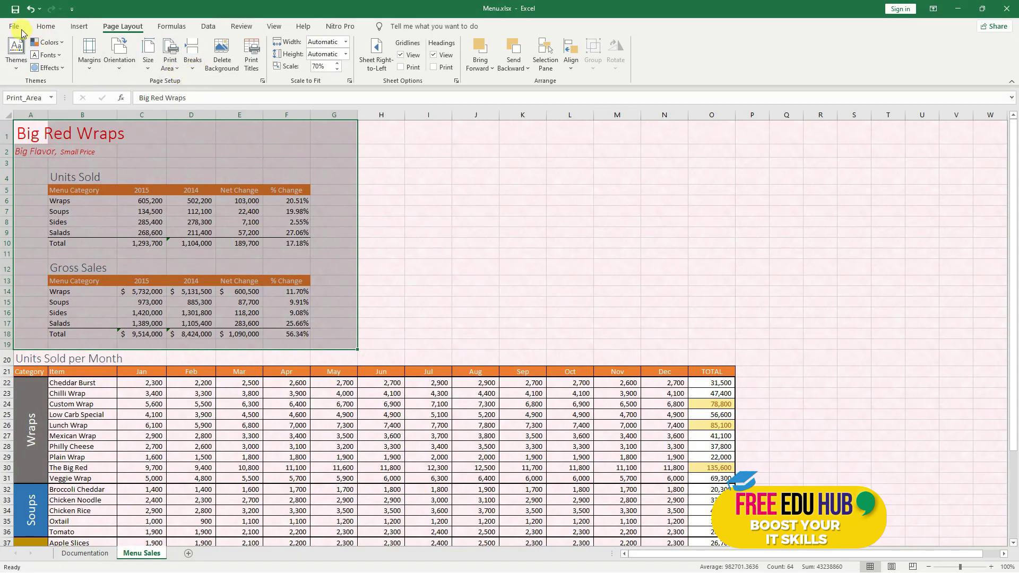
- Check the print preview of the summary tables' print area and return to the worksheet
{"action": "left_click", "coordinate": [21, 31]}
{"action": "left_click", "coordinate": [34, 212]}
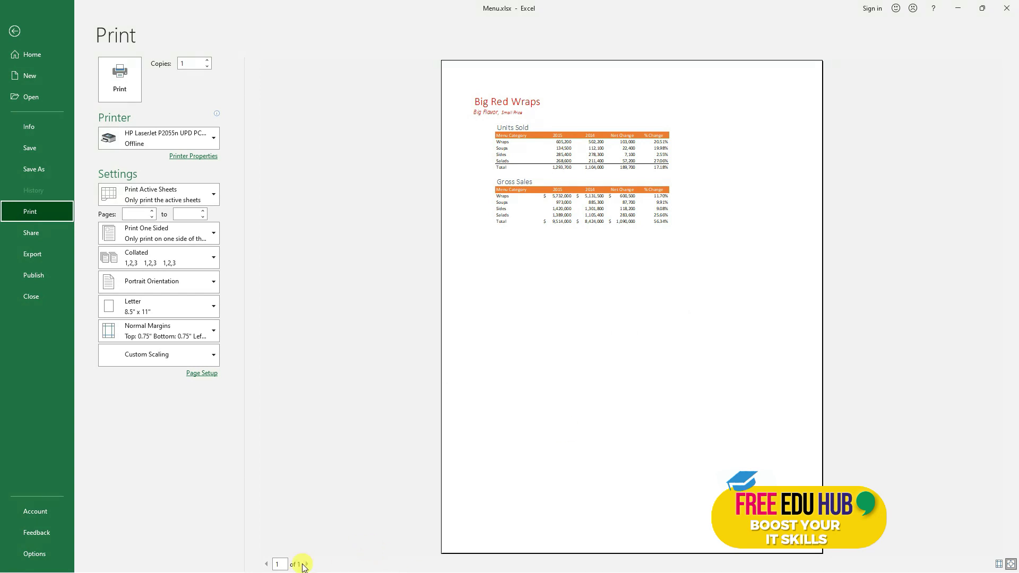
{"action": "left_click", "coordinate": [14, 31]}
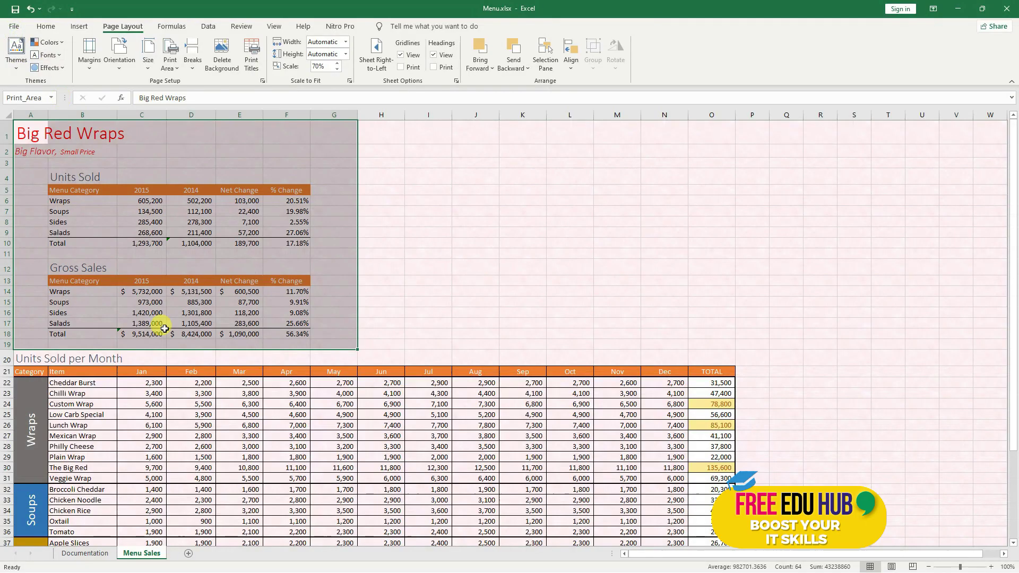
- Add the Units Sold per Month table and its legend in A20:O48 to the existing print area
{"action": "scroll", "coordinate": [194, 335], "scroll_direction": "down", "scroll_amount": 3}
{"action": "left_click_drag", "start_coordinate": [38, 243], "coordinate": [704, 488]}
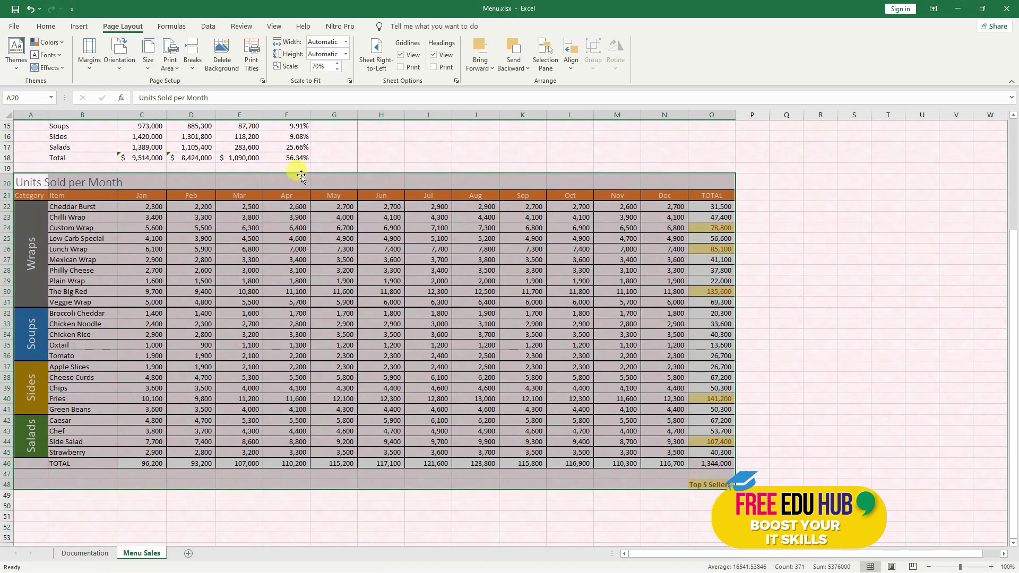
{"action": "left_click", "coordinate": [177, 66]}
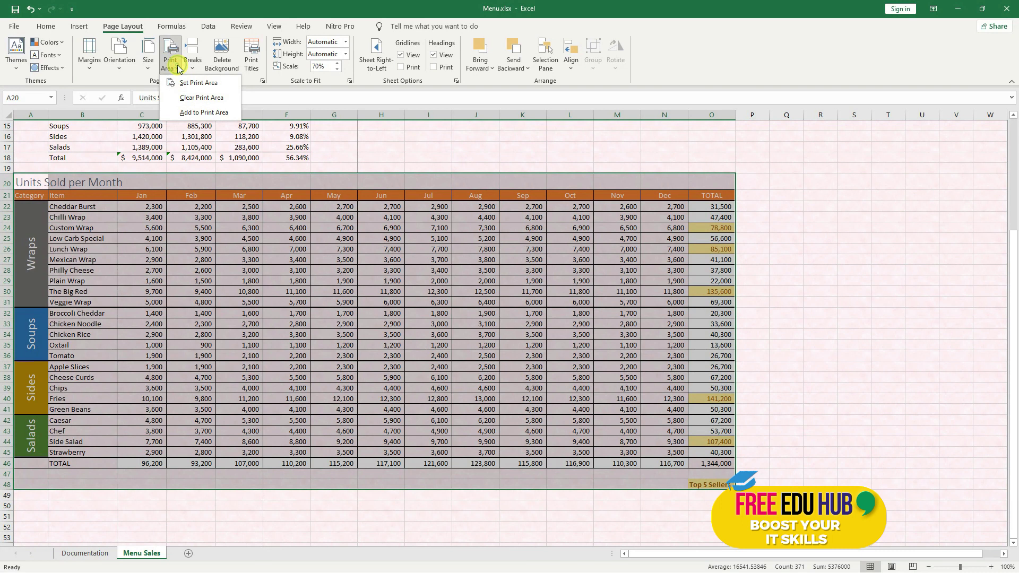
{"action": "left_click", "coordinate": [204, 112]}
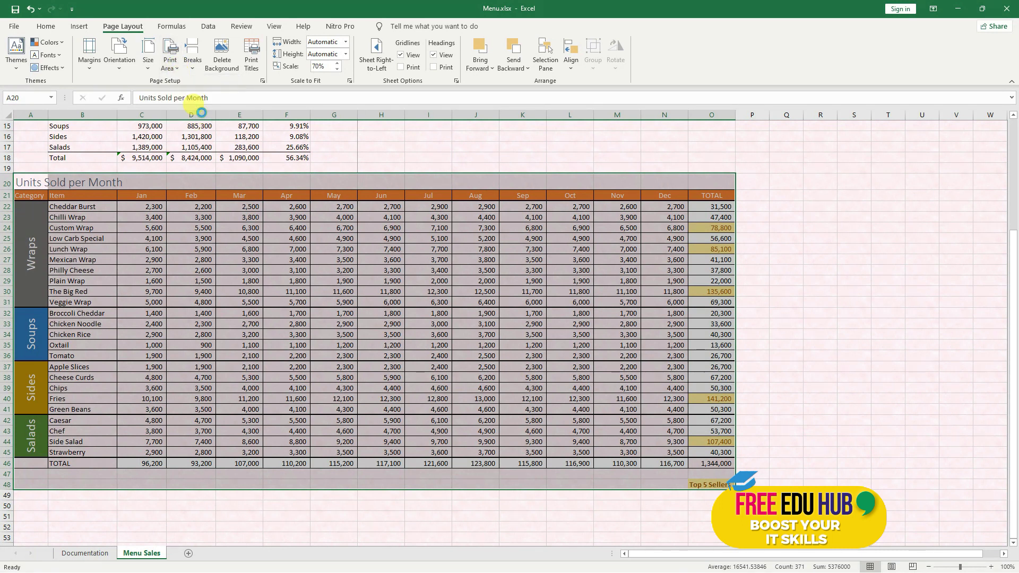
- Page through the print preview to check how the two print areas are divided, and return to the worksheet
{"action": "scroll", "coordinate": [228, 160], "scroll_direction": "up", "scroll_amount": 5}
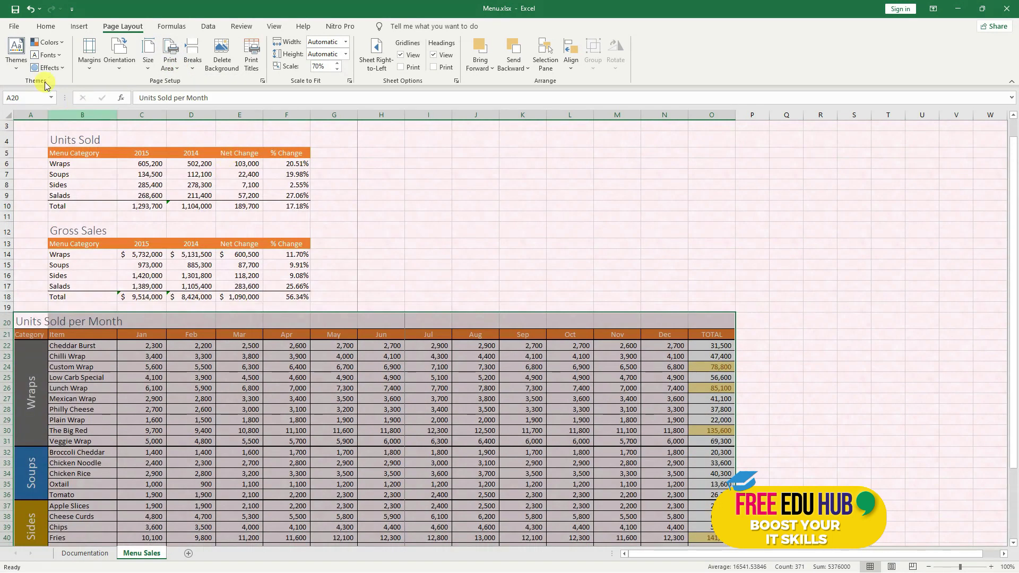
{"action": "left_click", "coordinate": [15, 27]}
{"action": "left_click", "coordinate": [31, 211]}
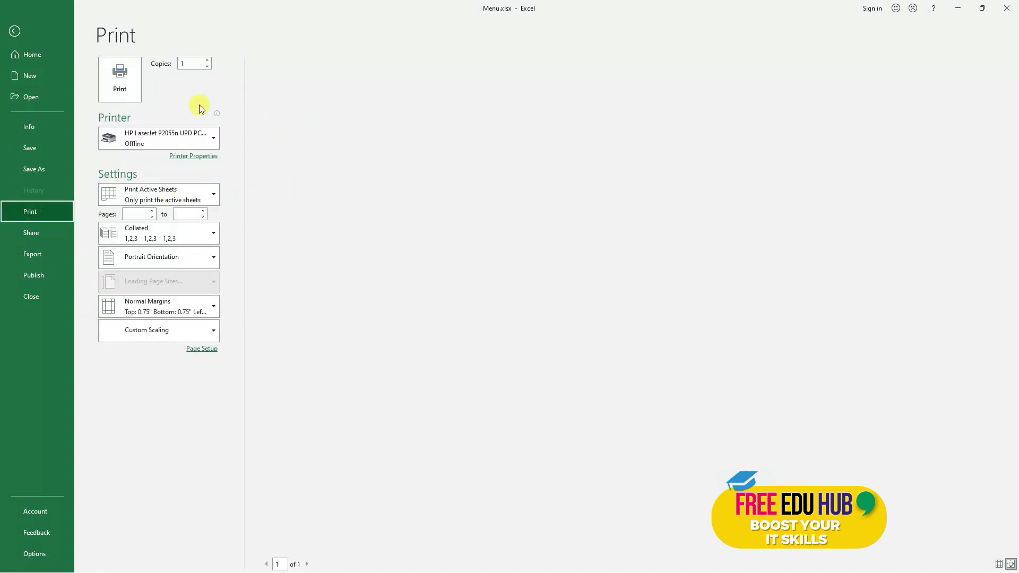
{"action": "left_click", "coordinate": [308, 564]}
{"action": "left_click", "coordinate": [308, 564]}
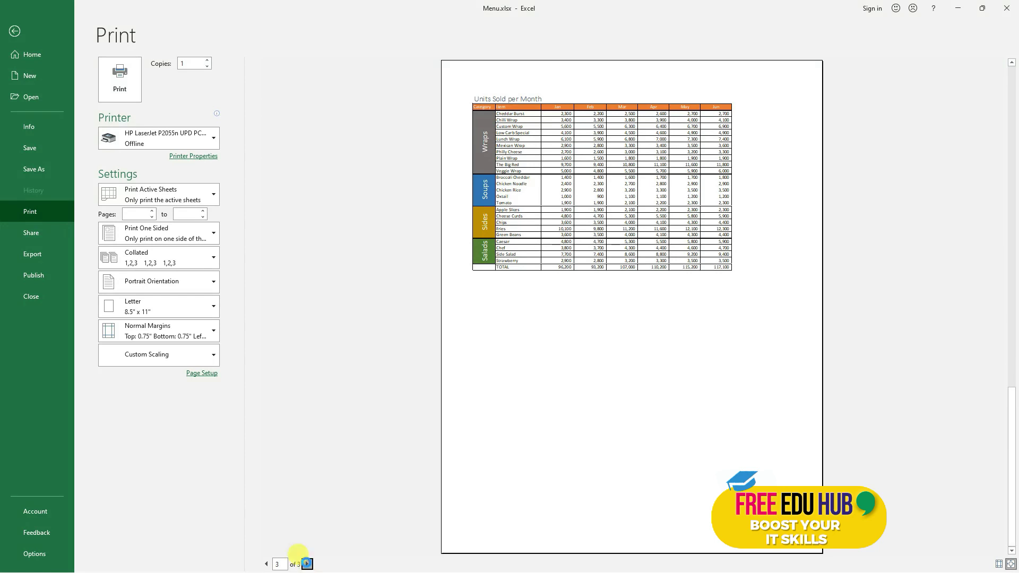
{"action": "left_click", "coordinate": [267, 564]}
{"action": "left_click", "coordinate": [266, 564]}
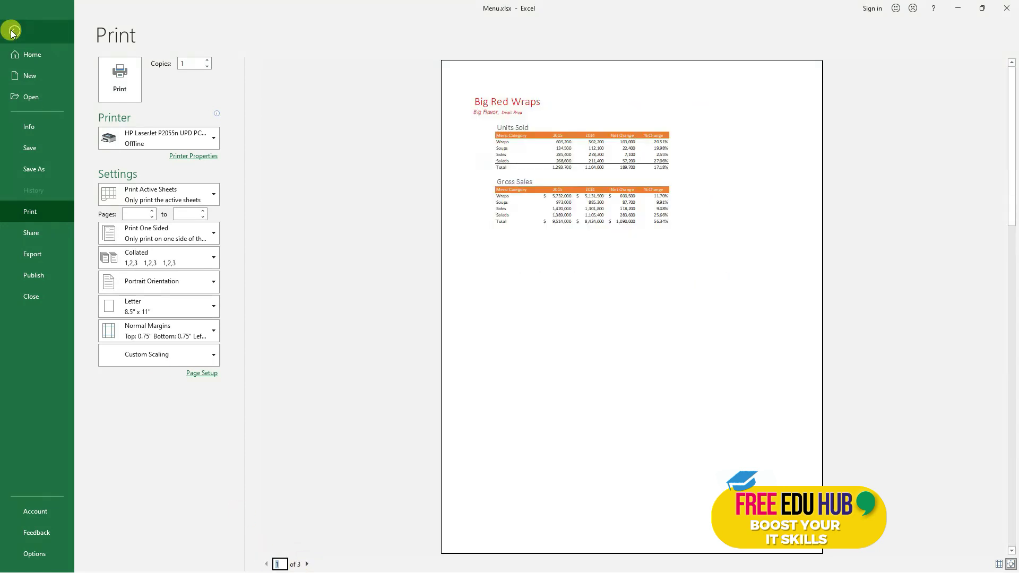
{"action": "left_click", "coordinate": [13, 32]}
- Examine the page divisions of both print areas in Page Break Preview, and return to Normal view
{"action": "scroll", "coordinate": [371, 327], "scroll_direction": "down", "scroll_amount": 4}
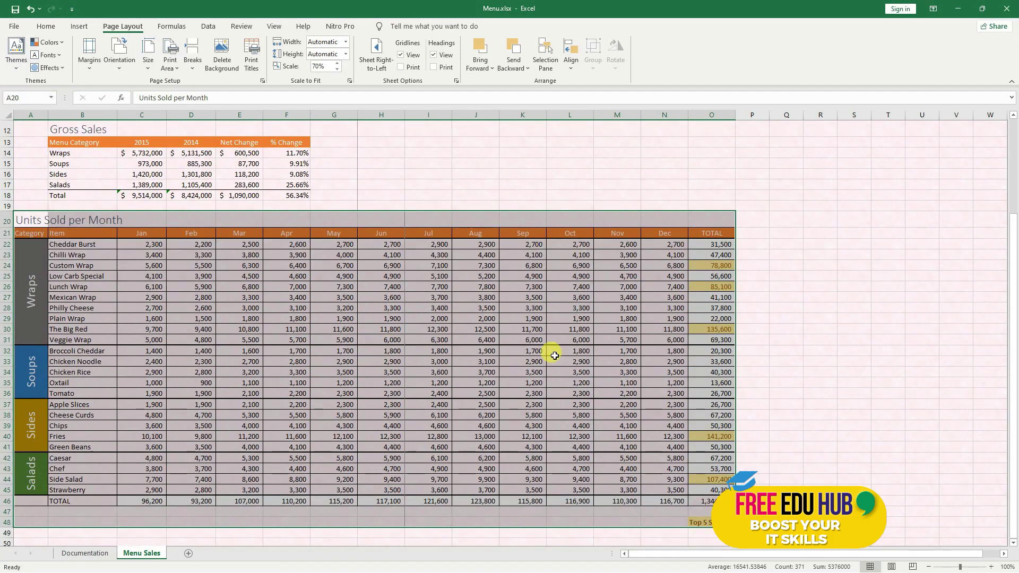
{"action": "left_click", "coordinate": [378, 383]}
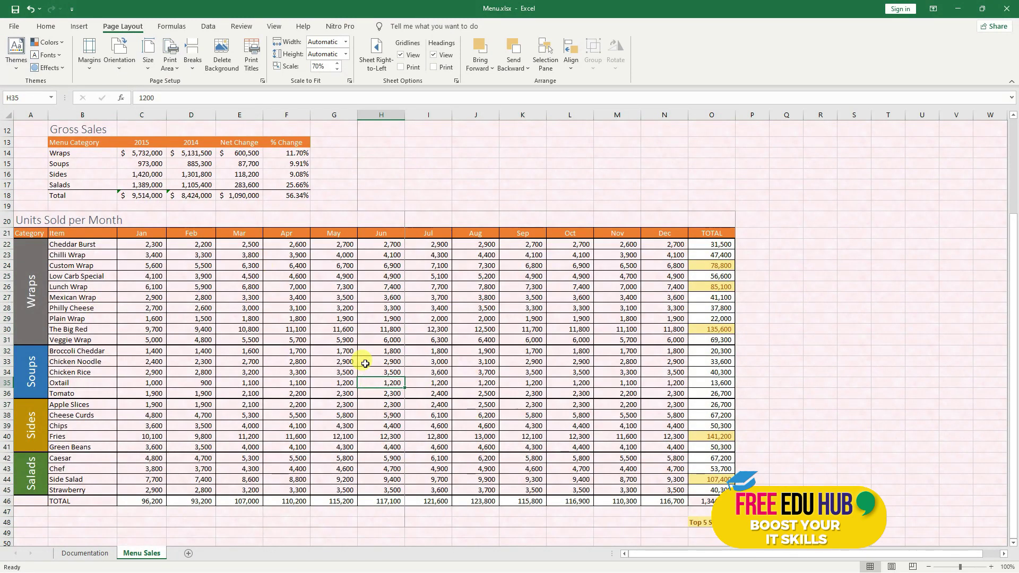
{"action": "scroll", "coordinate": [365, 363], "scroll_direction": "up", "scroll_amount": 3}
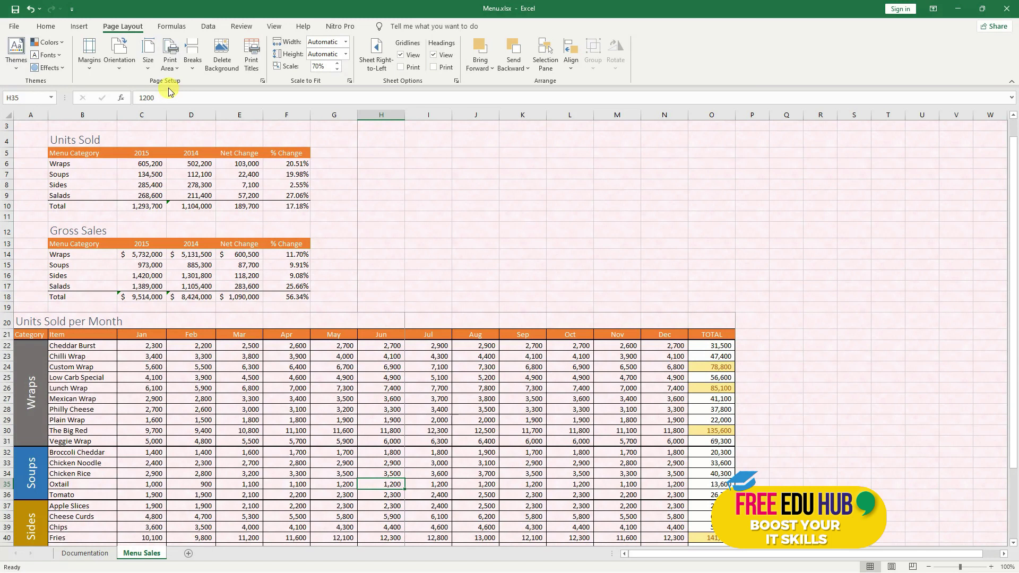
{"action": "left_click", "coordinate": [272, 29]}
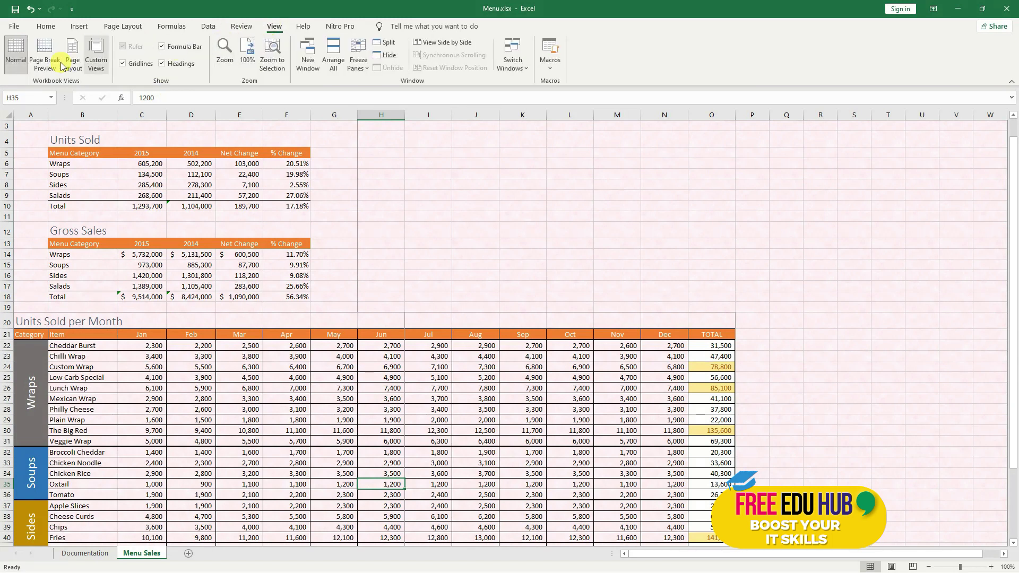
{"action": "left_click", "coordinate": [14, 56]}
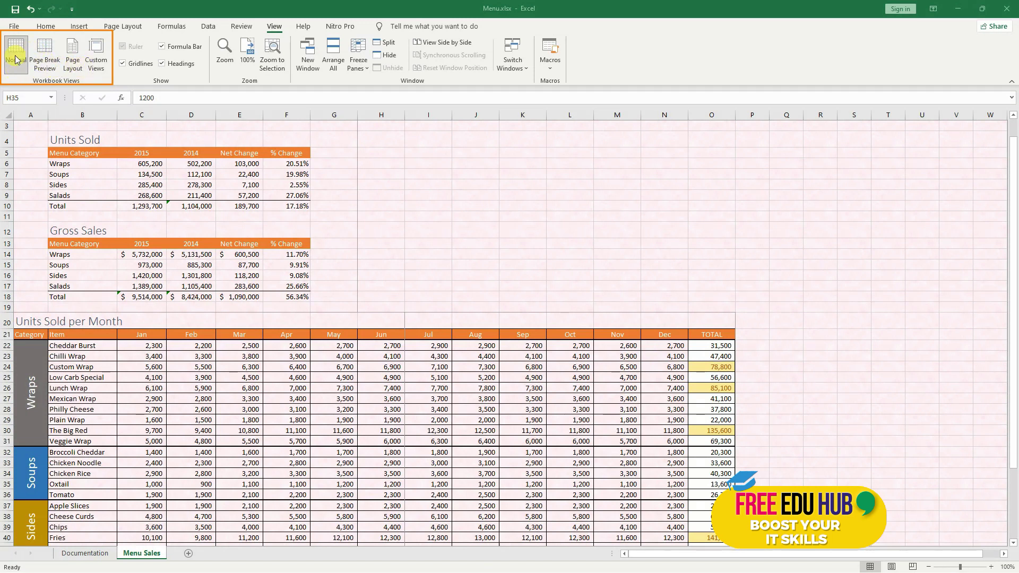
{"action": "left_click", "coordinate": [44, 53]}
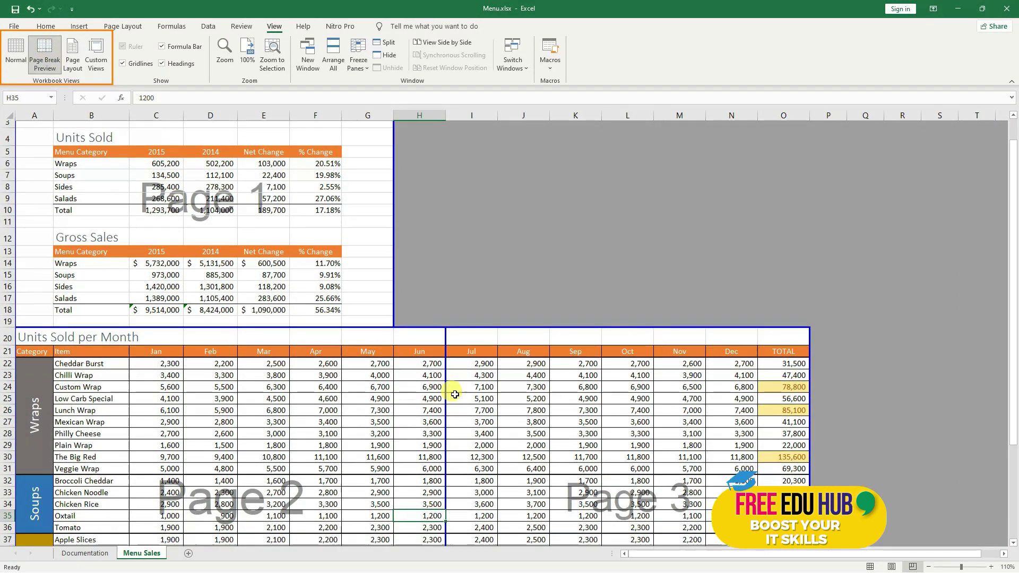
{"action": "scroll", "coordinate": [433, 359], "scroll_direction": "down", "scroll_amount": 5}
{"action": "mouse_move", "coordinate": [445, 342]}
{"action": "left_mouse_down"}
{"action": "mouse_move", "coordinate": [340, 332]}
{"action": "mouse_move", "coordinate": [446, 331]}
{"action": "left_mouse_up"}
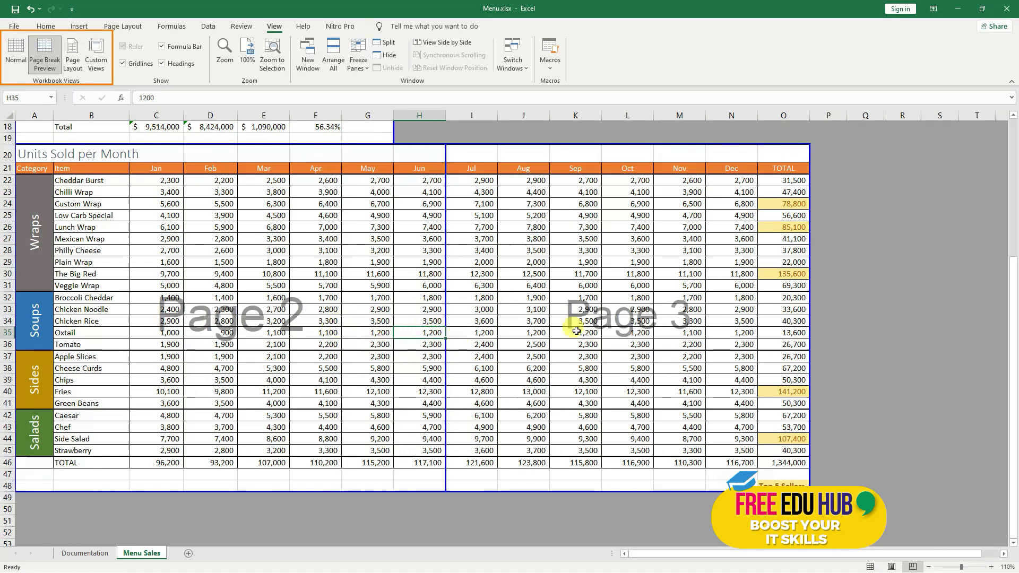
{"action": "scroll", "coordinate": [553, 340], "scroll_direction": "up", "scroll_amount": 6}
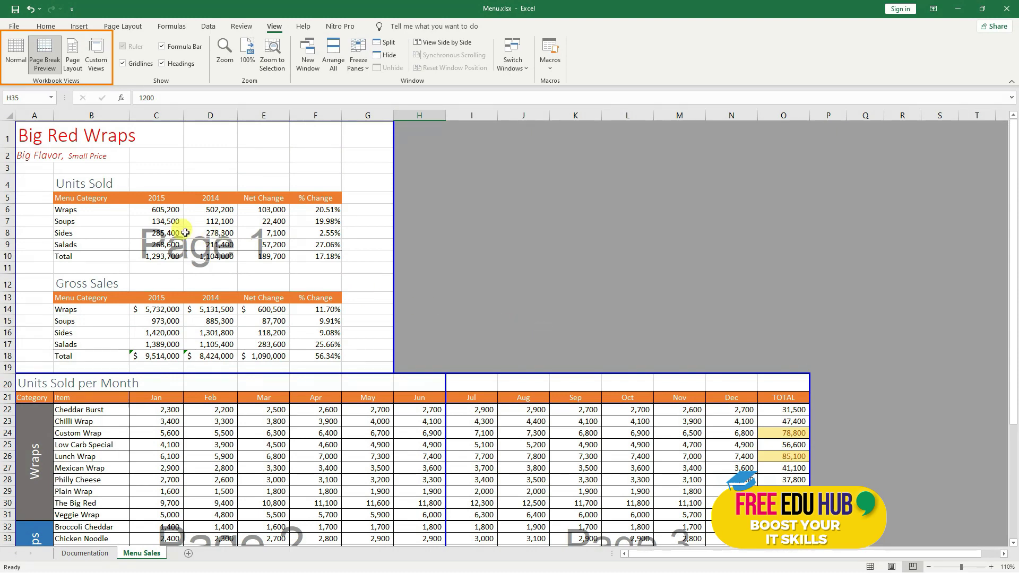
{"action": "scroll", "coordinate": [186, 231], "scroll_direction": "down", "scroll_amount": 1}
{"action": "scroll", "coordinate": [187, 232], "scroll_direction": "down", "scroll_amount": 2}
{"action": "scroll", "coordinate": [621, 409], "scroll_direction": "down", "scroll_amount": 2}
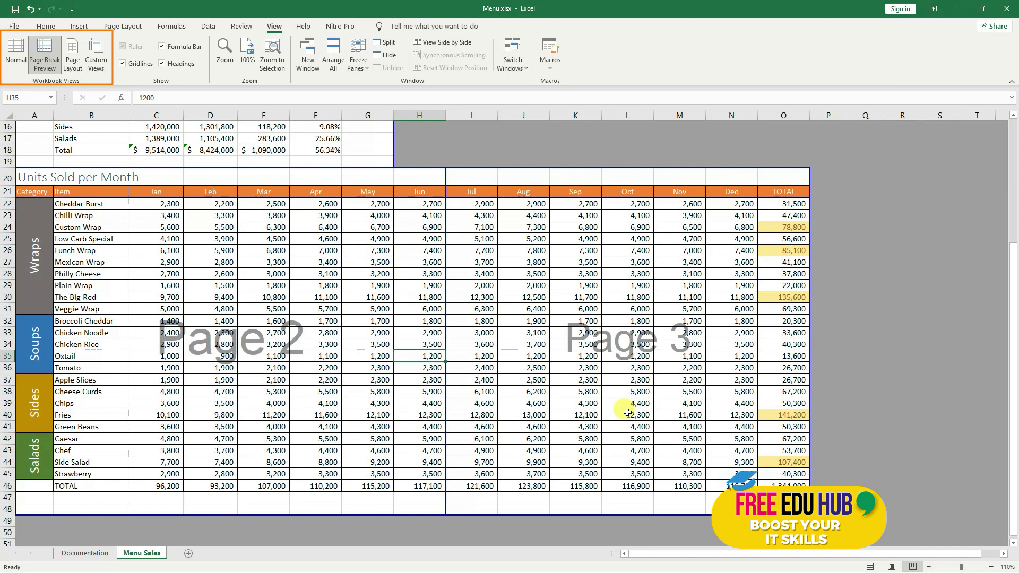
{"action": "scroll", "coordinate": [599, 399], "scroll_direction": "up", "scroll_amount": 3}
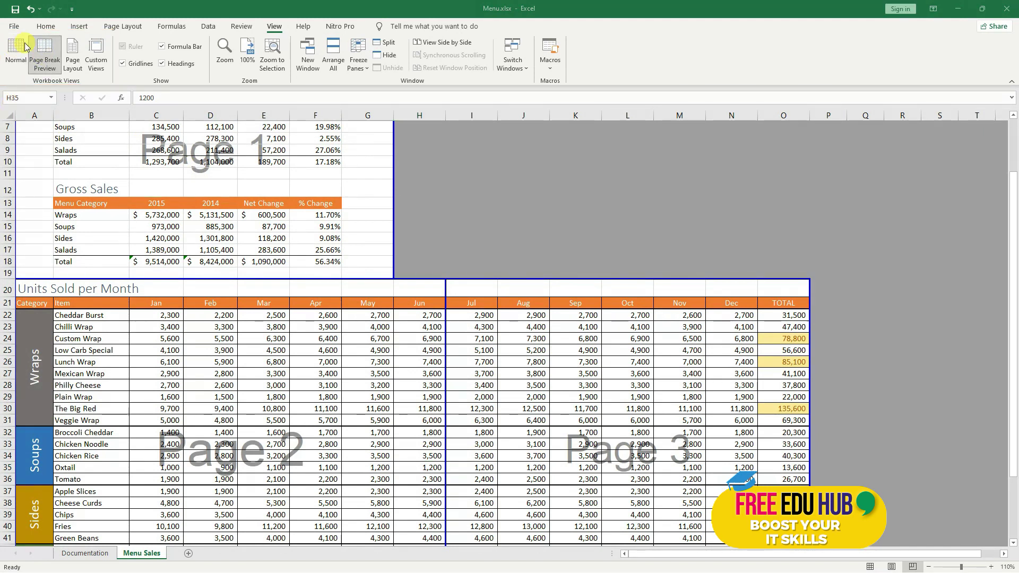
{"action": "left_click", "coordinate": [25, 47]}
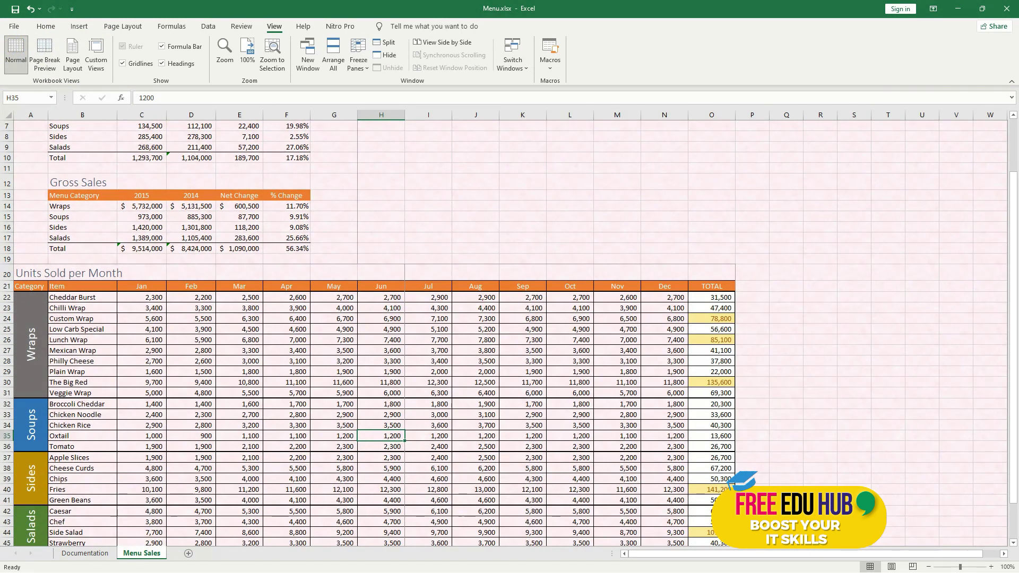
- Set the print scaling to 80% of normal size and page through the print preview to check the result
{"action": "left_click", "coordinate": [45, 26]}
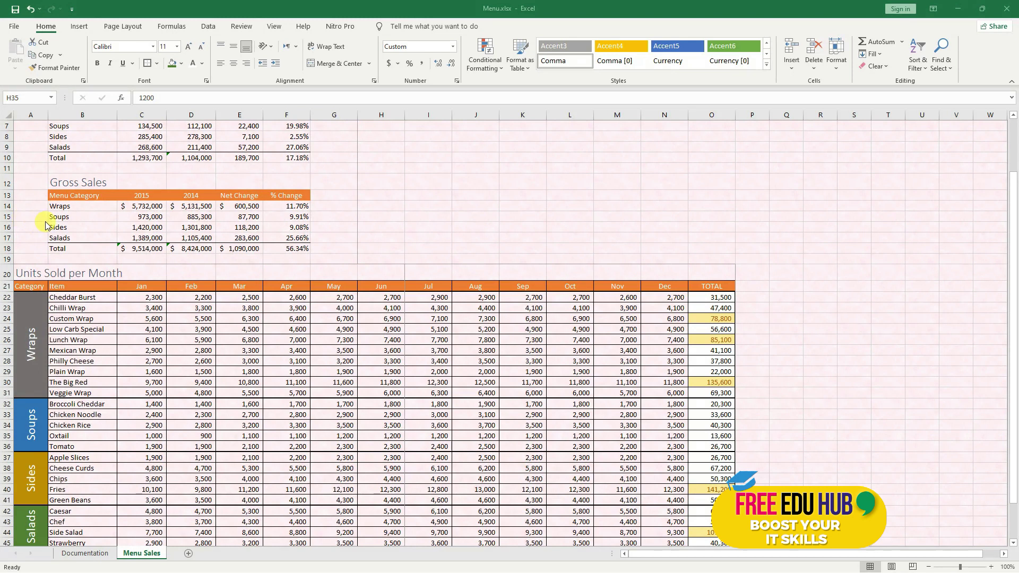
{"action": "left_click", "coordinate": [13, 28]}
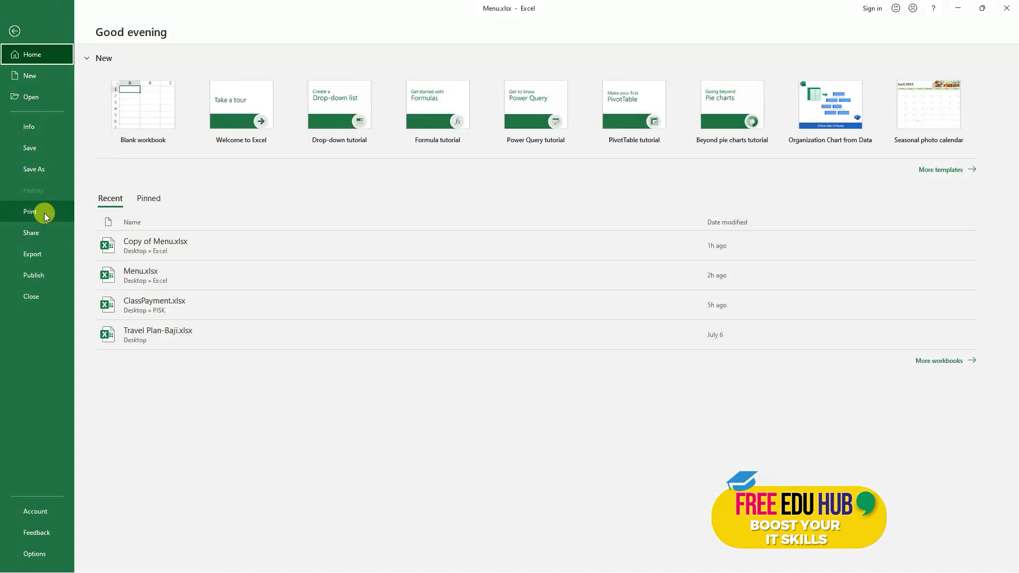
{"action": "left_click", "coordinate": [45, 215]}
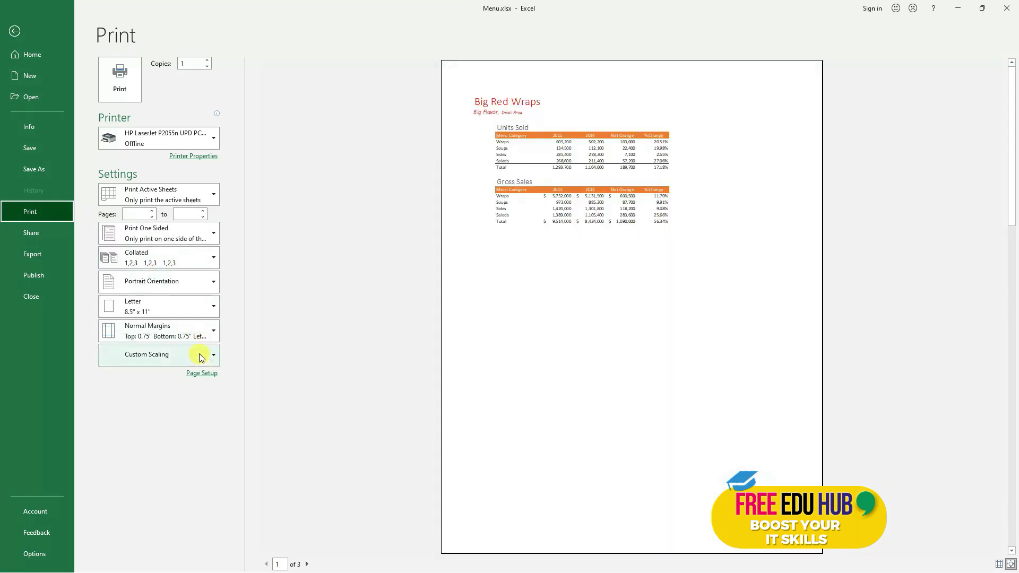
{"action": "left_click", "coordinate": [199, 374]}
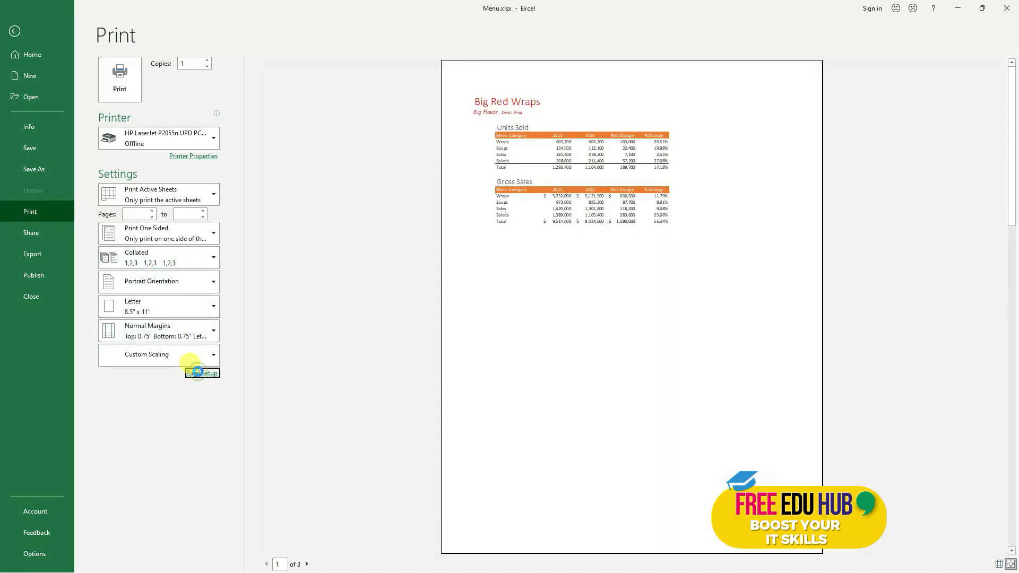
{"action": "double_click", "coordinate": [246, 215]}
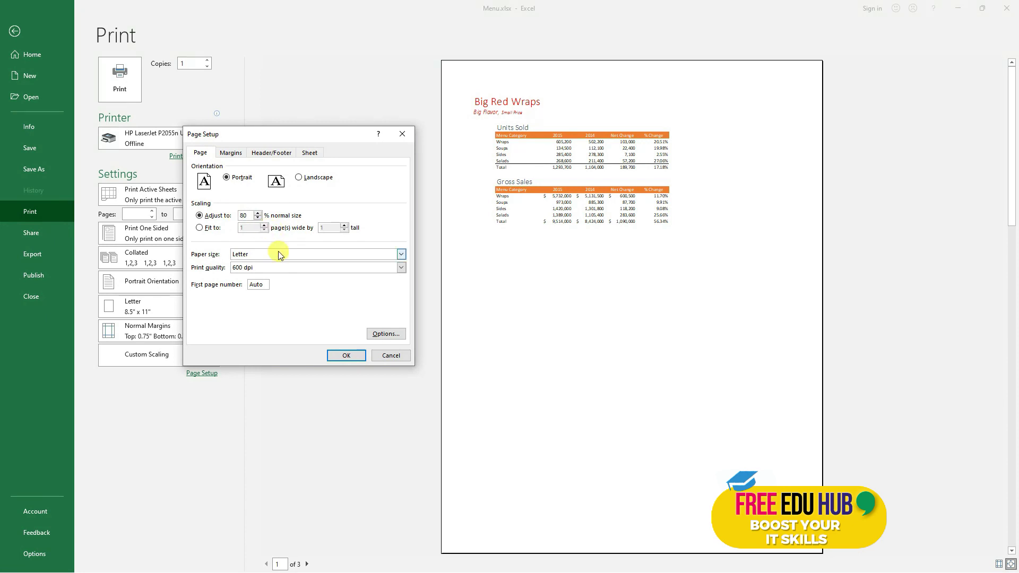
{"action": "left_click", "coordinate": [346, 355]}
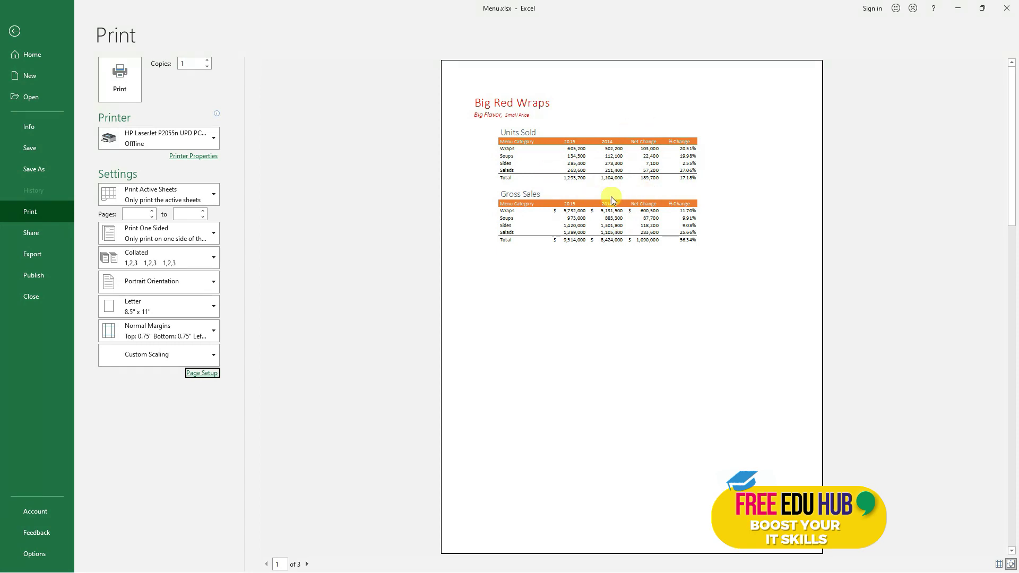
{"action": "left_click", "coordinate": [308, 565]}
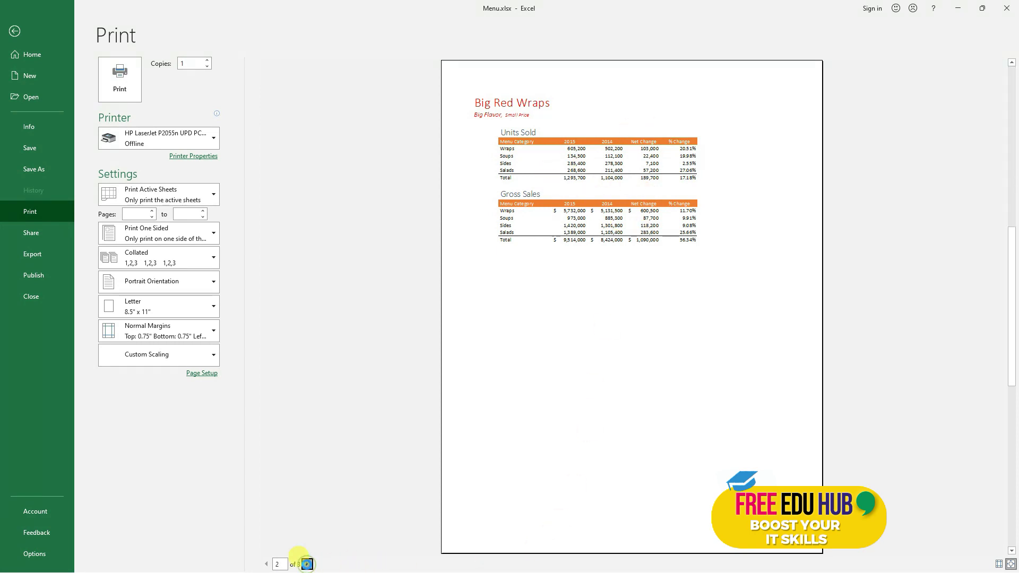
{"action": "left_click", "coordinate": [308, 566]}
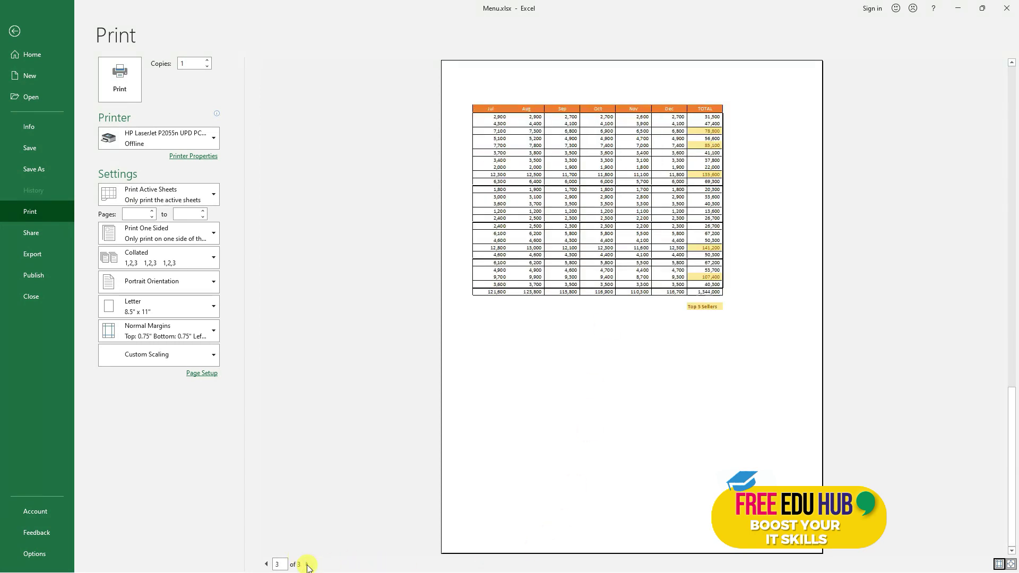
{"action": "left_click", "coordinate": [266, 565]}
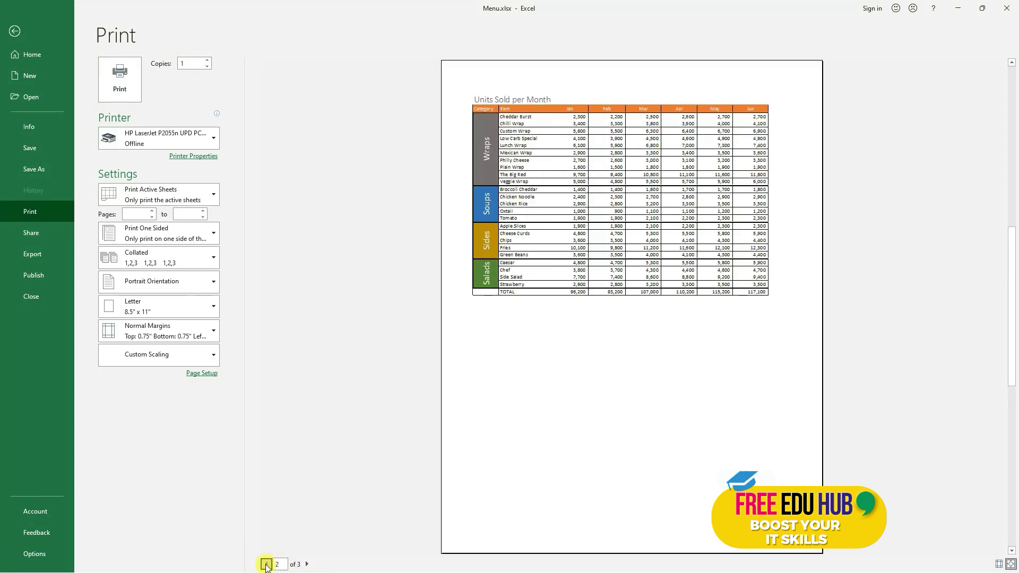
- Set the print scaling to 70% of normal size and check the Units Sold per Month table in the preview
{"action": "left_click", "coordinate": [202, 373]}
{"action": "double_click", "coordinate": [250, 214]}
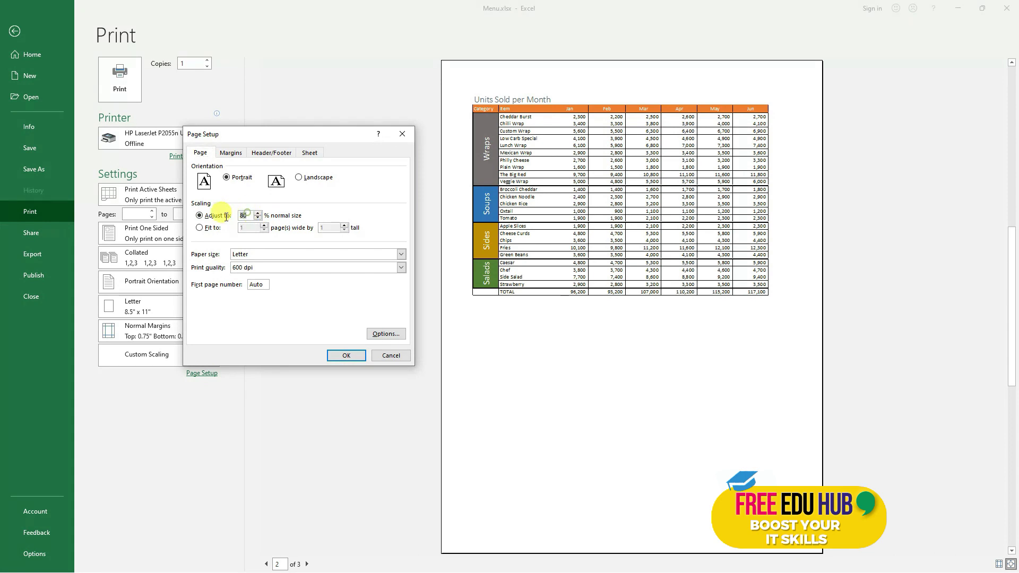
{"action": "type", "text": "70"}
{"action": "left_click", "coordinate": [346, 357]}
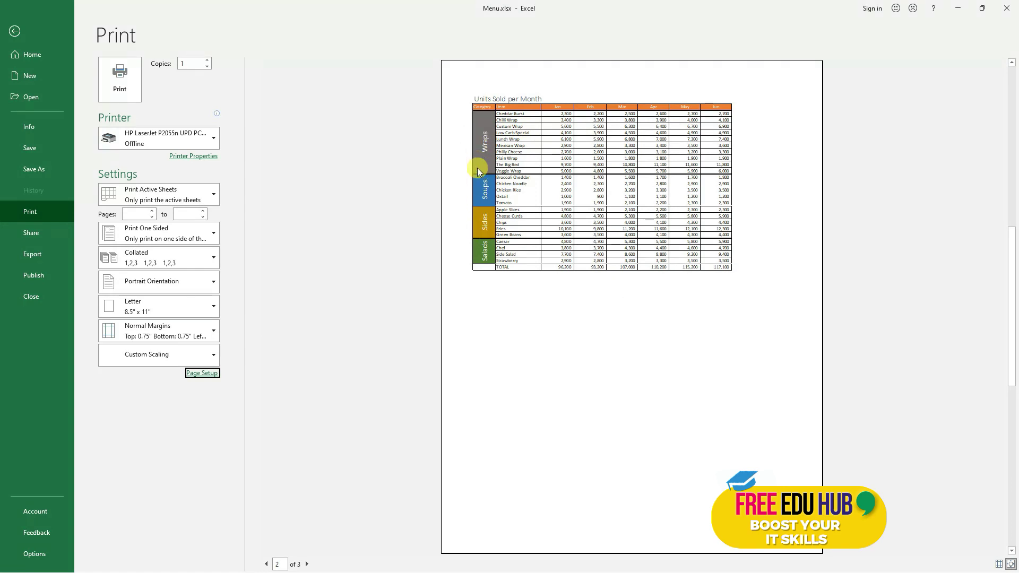
{"action": "left_click", "coordinate": [307, 565]}
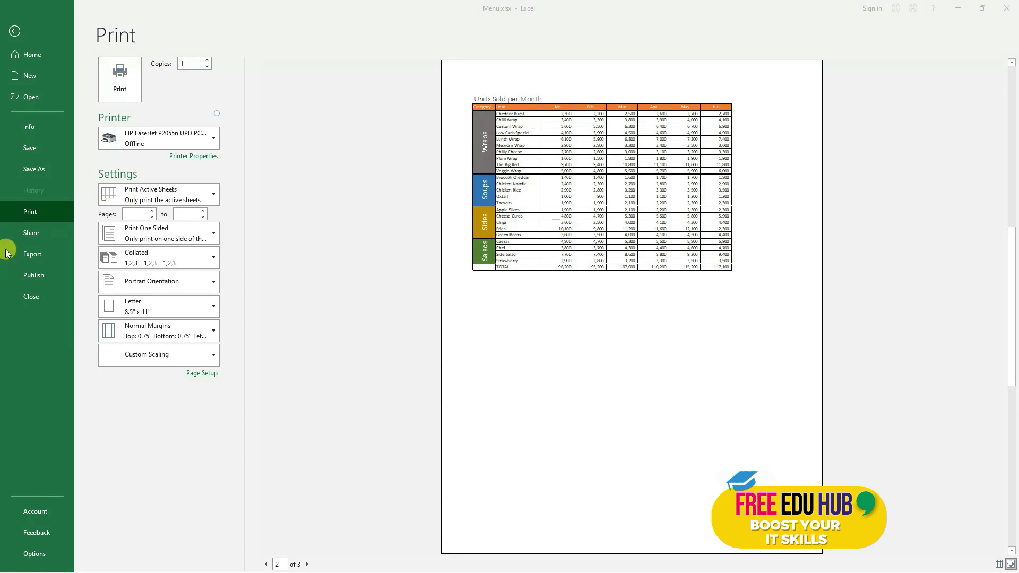
- Increase the left page margin in the page setup and apply it
{"action": "left_click", "coordinate": [202, 373]}
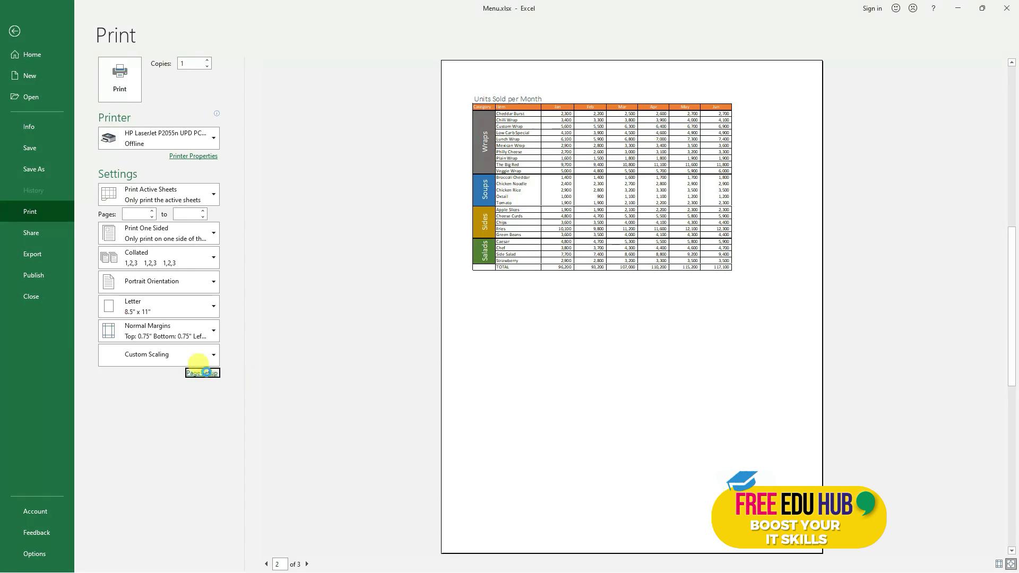
{"action": "left_click", "coordinate": [232, 154]}
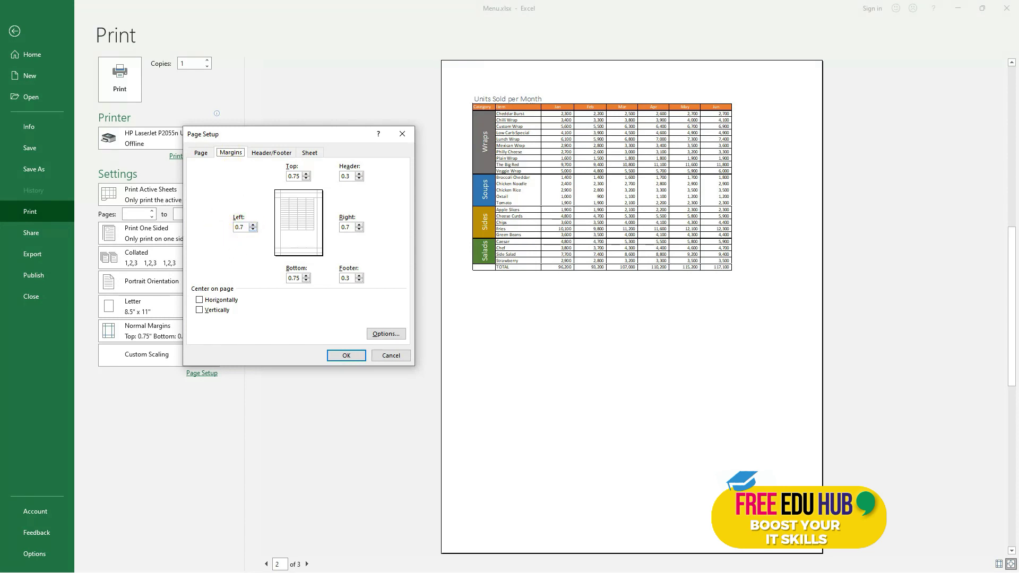
{"action": "left_click", "coordinate": [254, 224]}
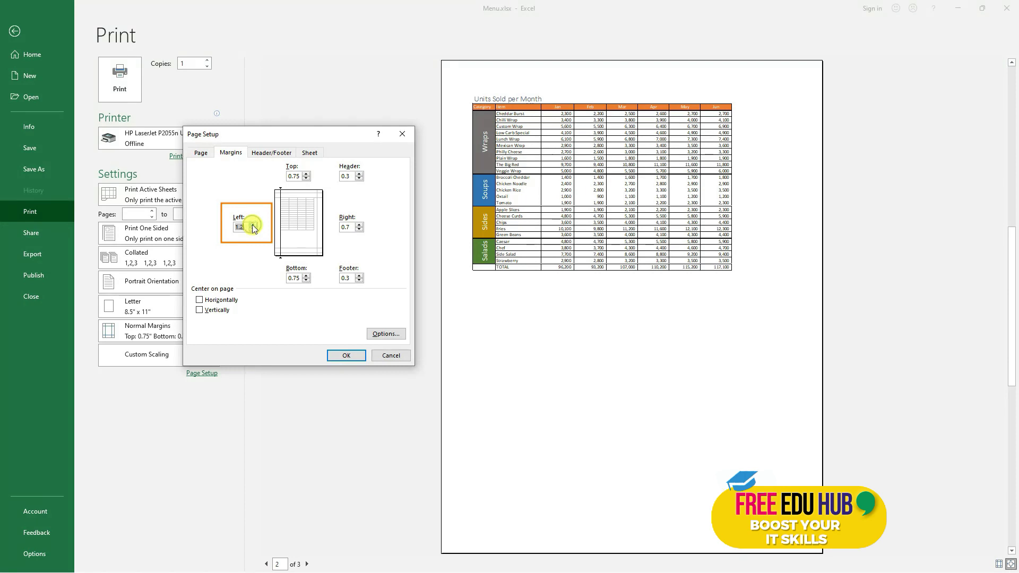
{"action": "left_click", "coordinate": [246, 228]}
{"action": "left_click", "coordinate": [343, 356]}
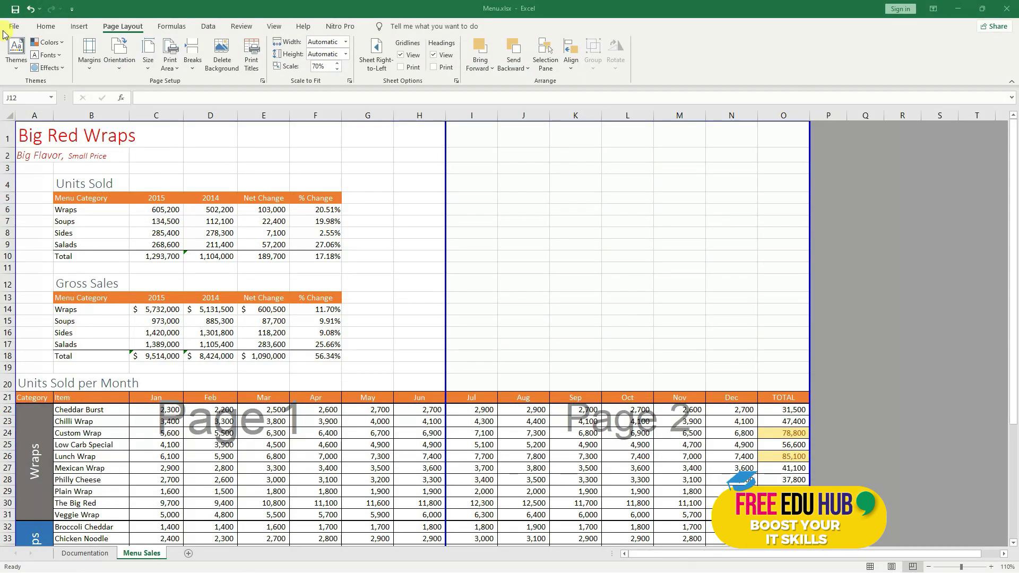
- Page back and forth through the print preview to compare how both pages of the Menu Sales sheet are laid out
{"action": "left_click", "coordinate": [9, 27]}
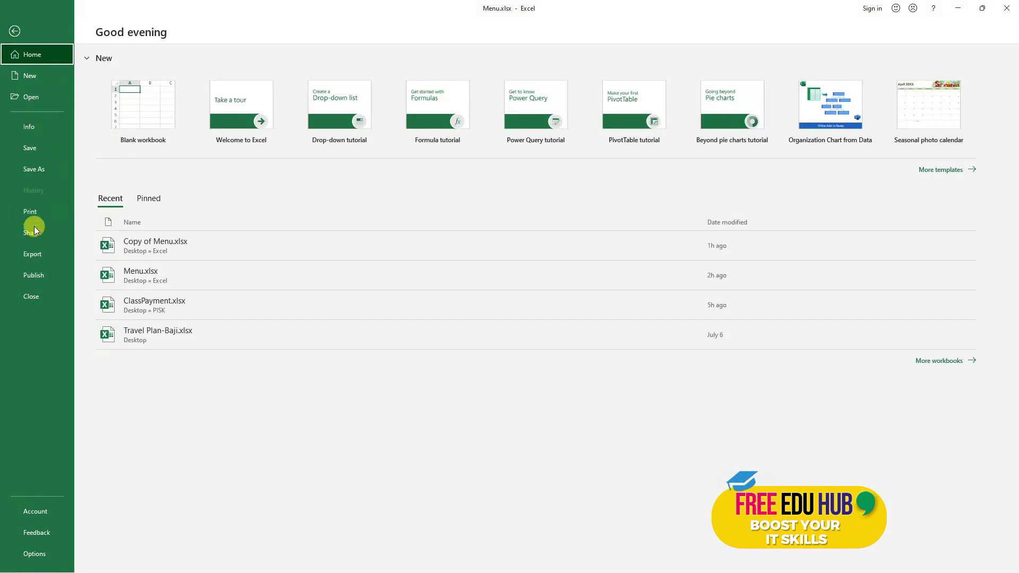
{"action": "left_click", "coordinate": [32, 212]}
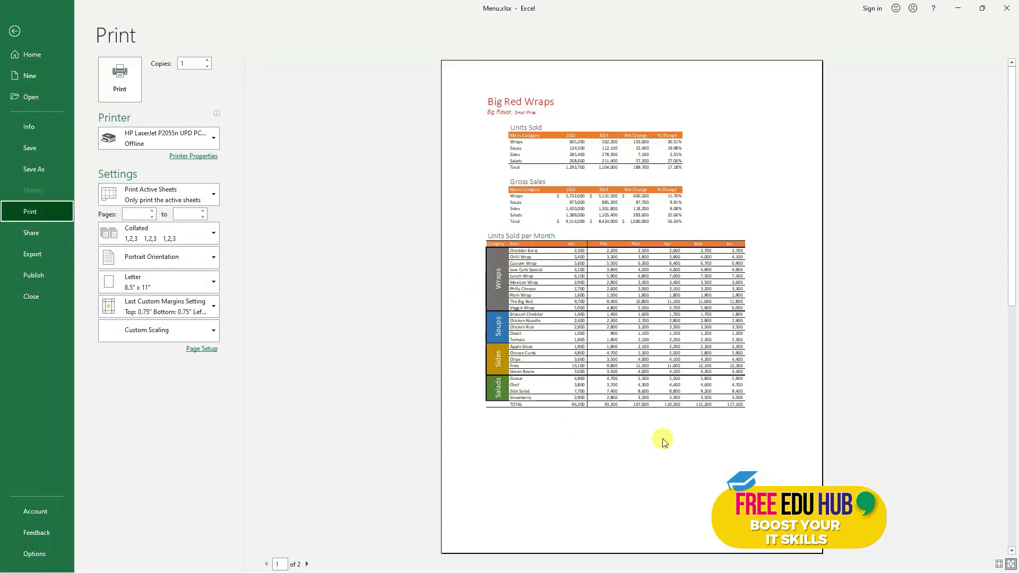
{"action": "left_click", "coordinate": [308, 564]}
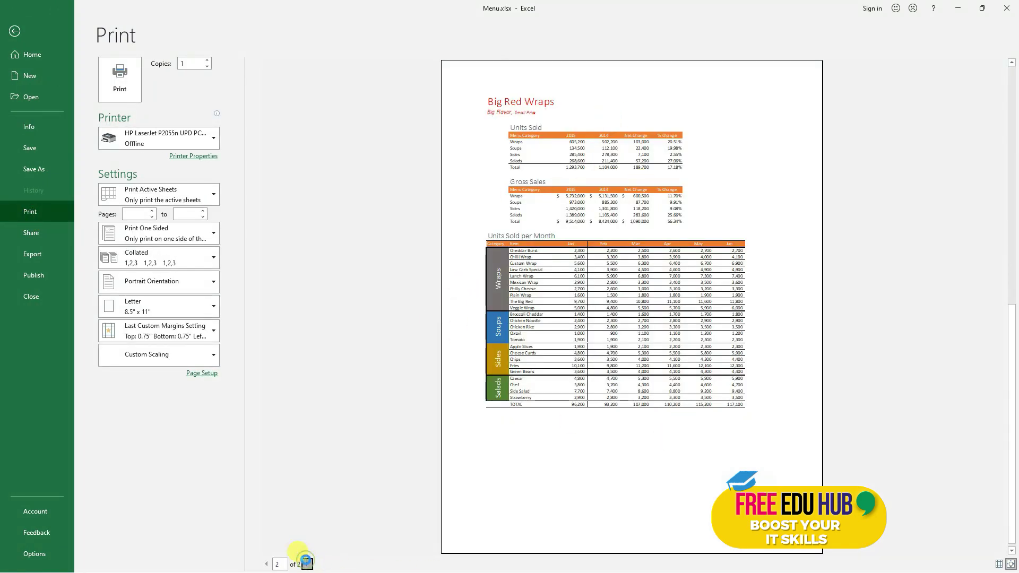
{"action": "left_click", "coordinate": [266, 564]}
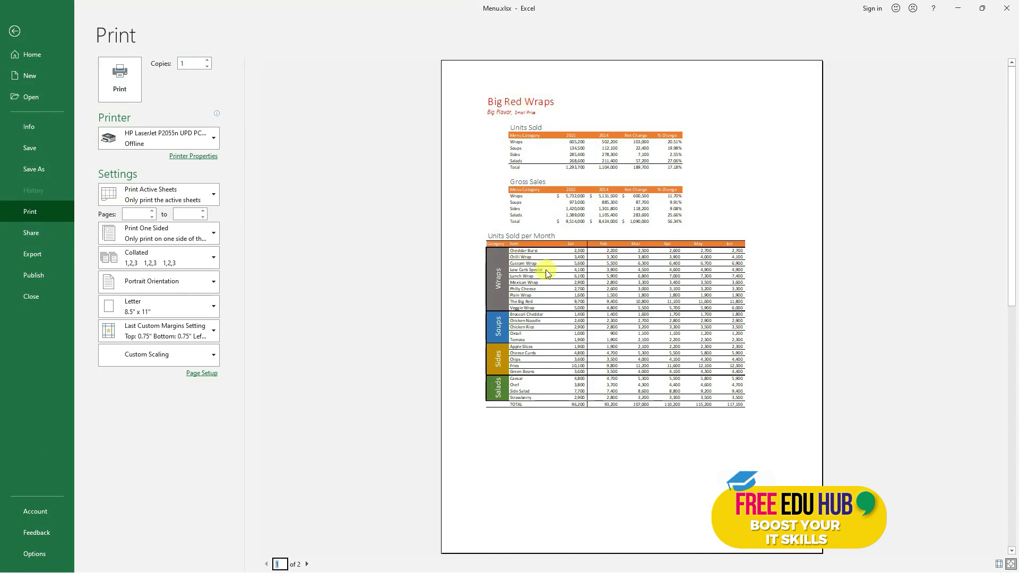
{"action": "left_click", "coordinate": [307, 564]}
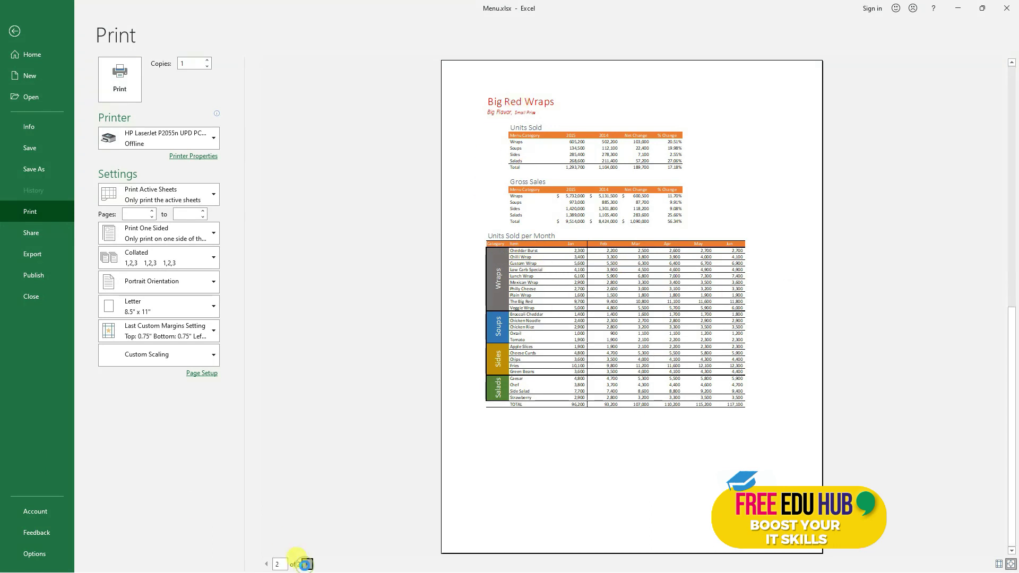
{"action": "left_click", "coordinate": [265, 565]}
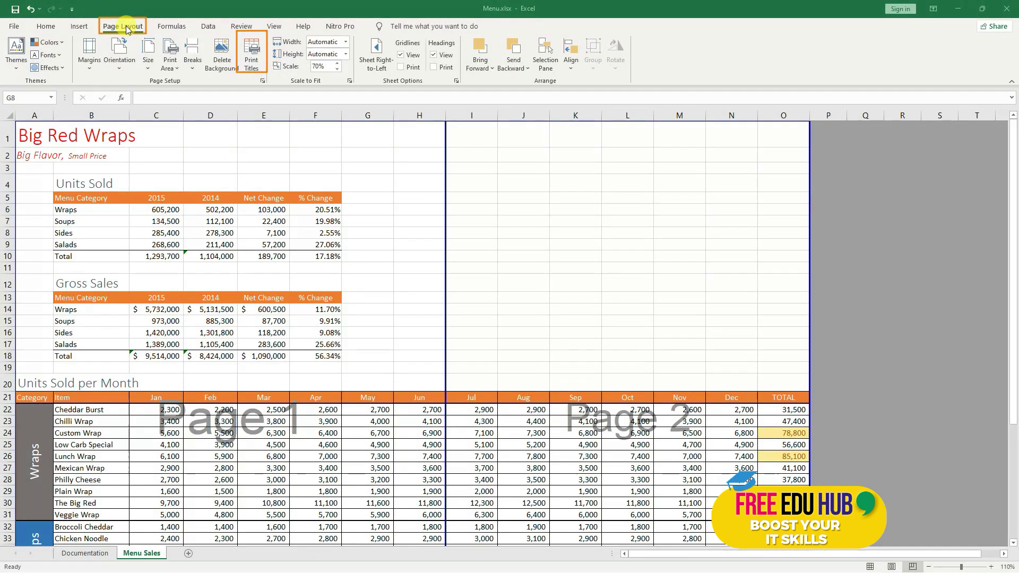
- Set the sheet's print area to A1:O48 in the page setup's print title settings
{"action": "left_click", "coordinate": [252, 62]}
{"action": "left_click", "coordinate": [269, 167]}
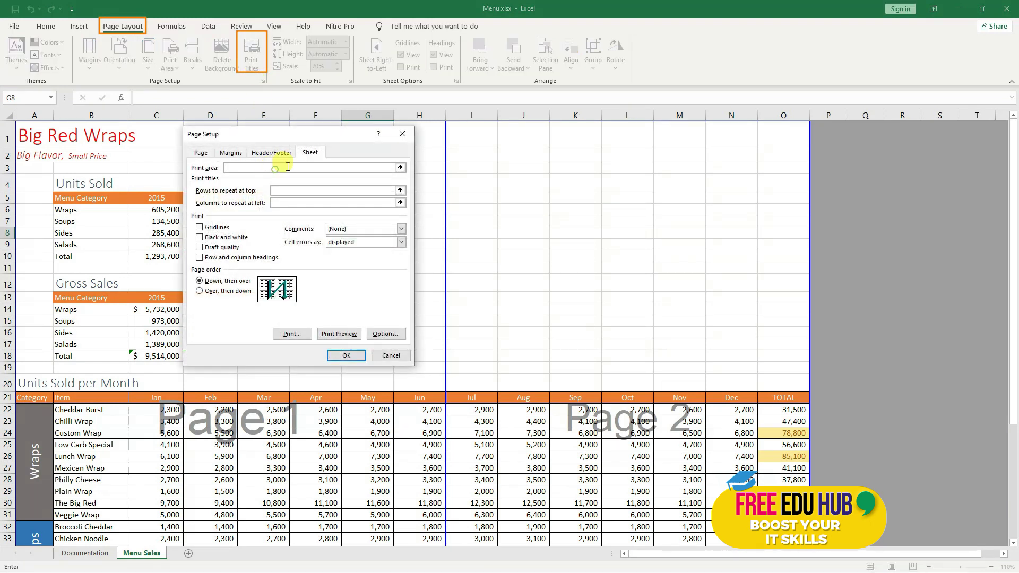
{"action": "left_click", "coordinate": [400, 168]}
{"action": "left_click_drag", "start_coordinate": [23, 130], "coordinate": [781, 510]}
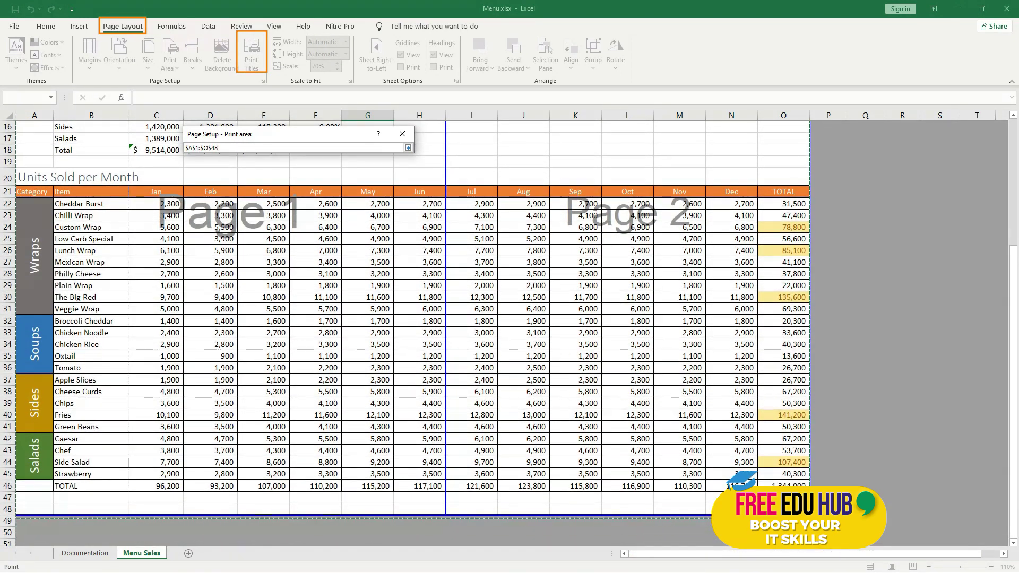
{"action": "scroll", "coordinate": [600, 483], "scroll_direction": "up", "scroll_amount": 5}
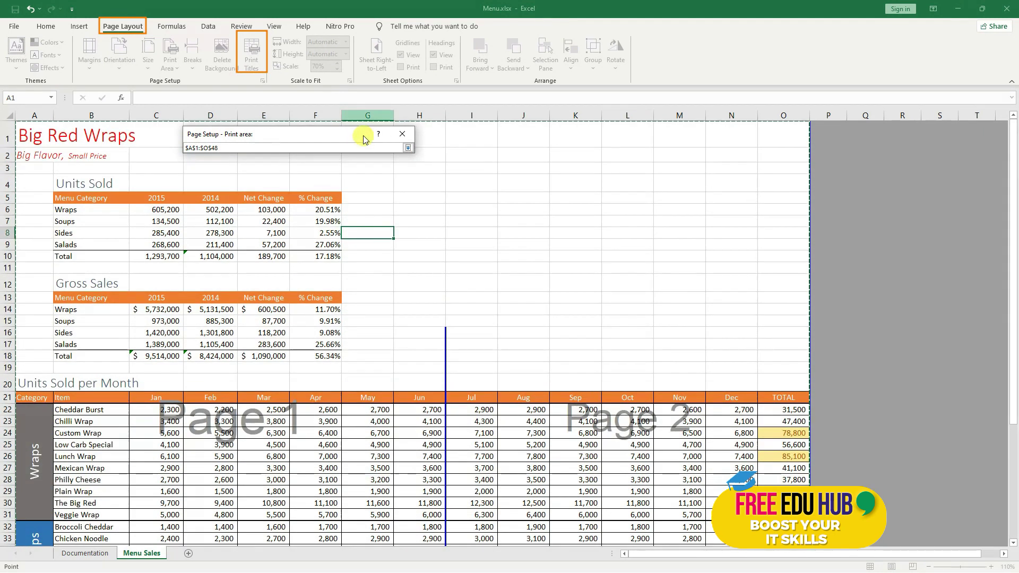
{"action": "left_click", "coordinate": [407, 149]}
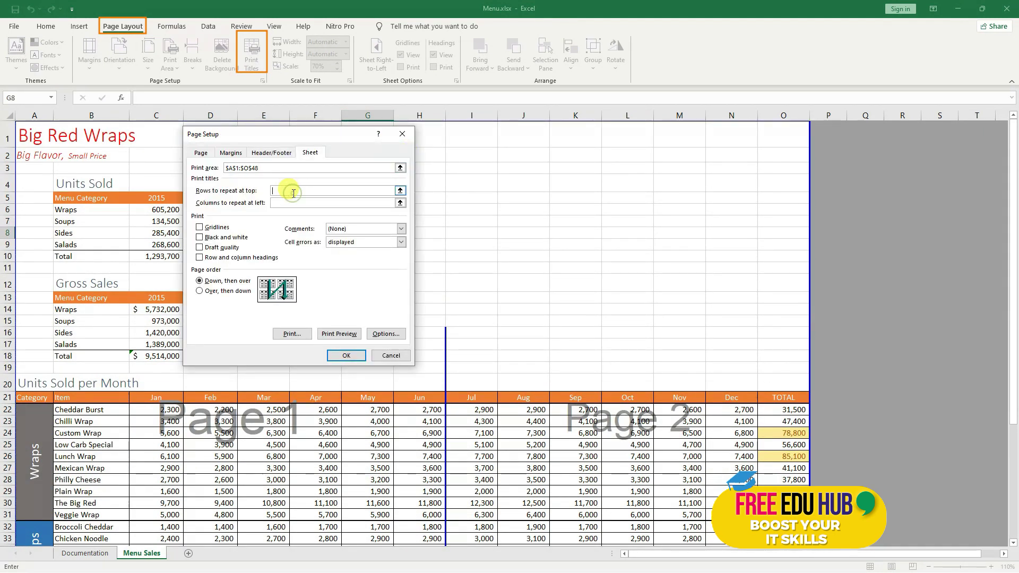
- Set rows 1:2 to repeat at the top and columns A:B to repeat at the left of every printed page
{"action": "left_click", "coordinate": [402, 190]}
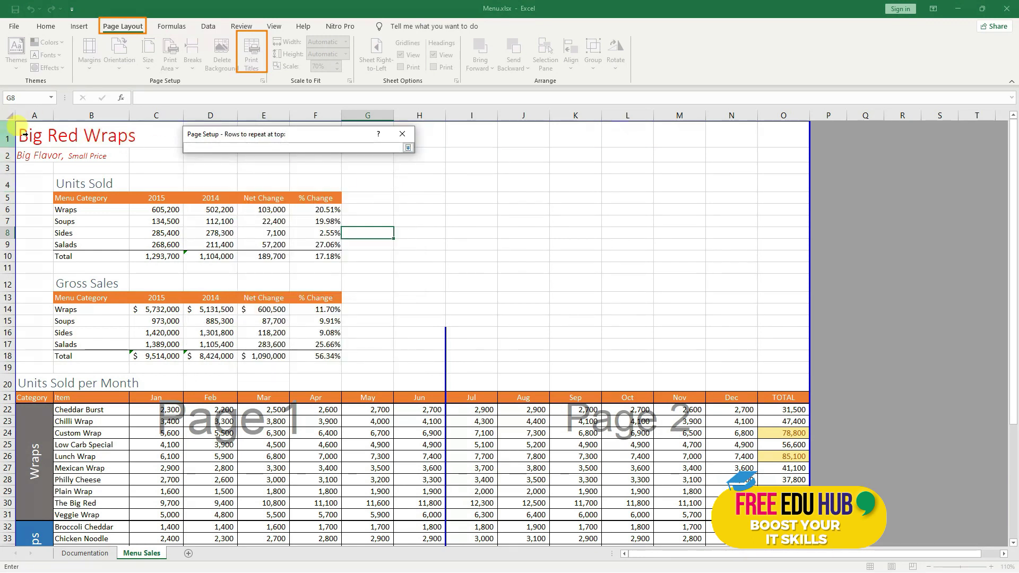
{"action": "left_click_drag", "start_coordinate": [11, 136], "coordinate": [9, 157]}
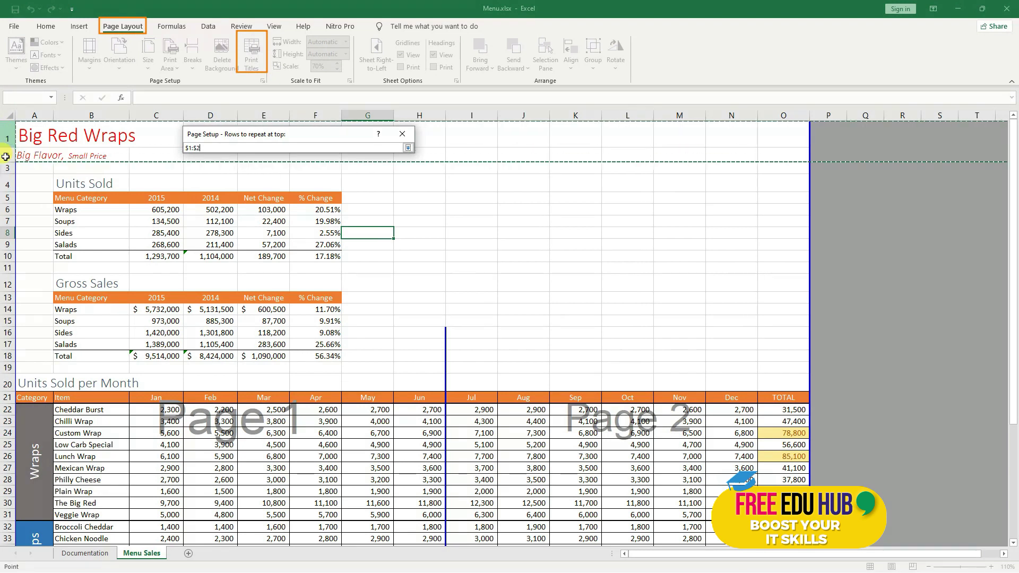
{"action": "key", "text": "Return"}
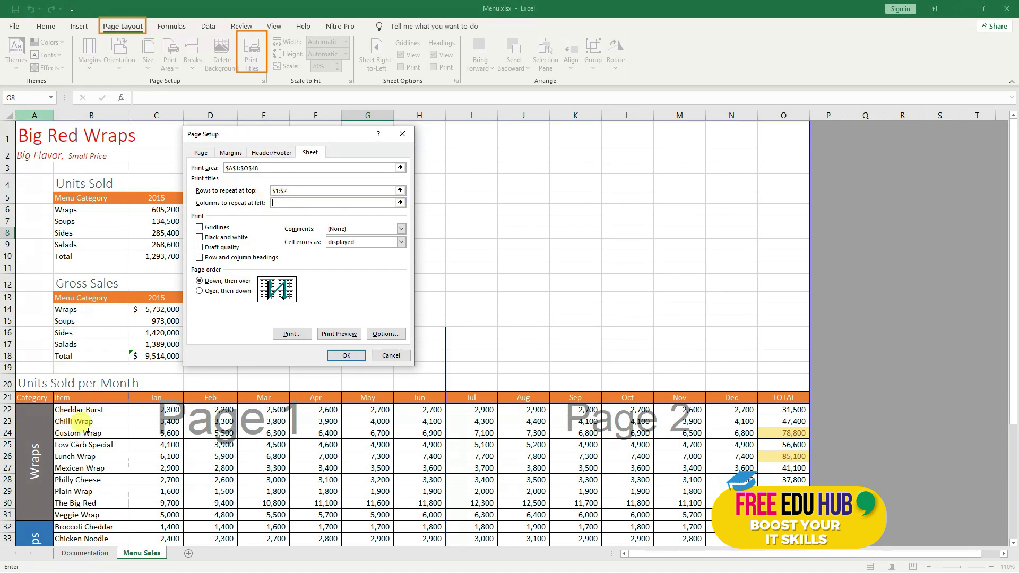
{"action": "left_click_drag", "start_coordinate": [36, 114], "coordinate": [79, 115]}
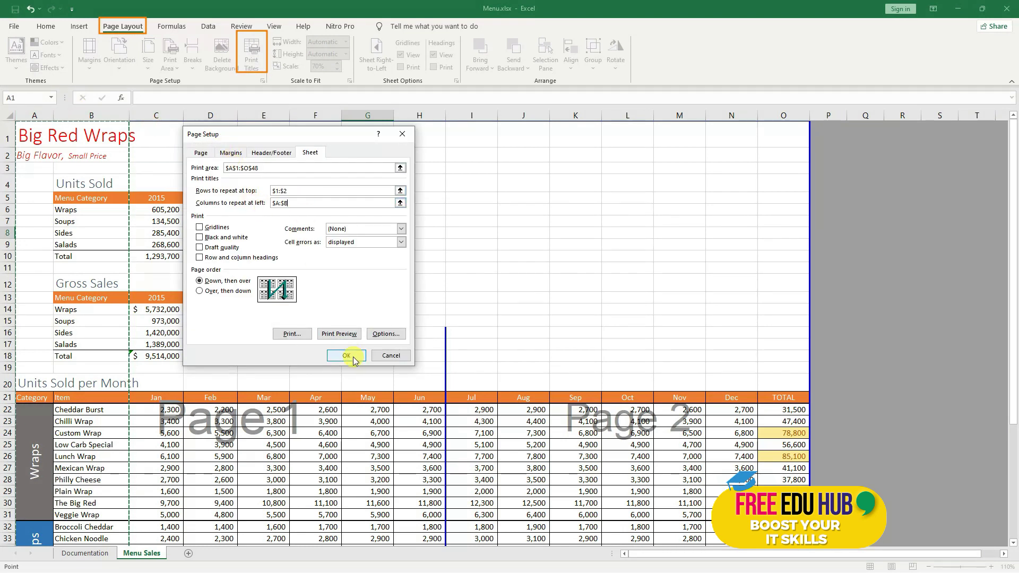
- Check the repeated print titles on both pages of the print preview and return to the worksheet
{"action": "left_click", "coordinate": [345, 333]}
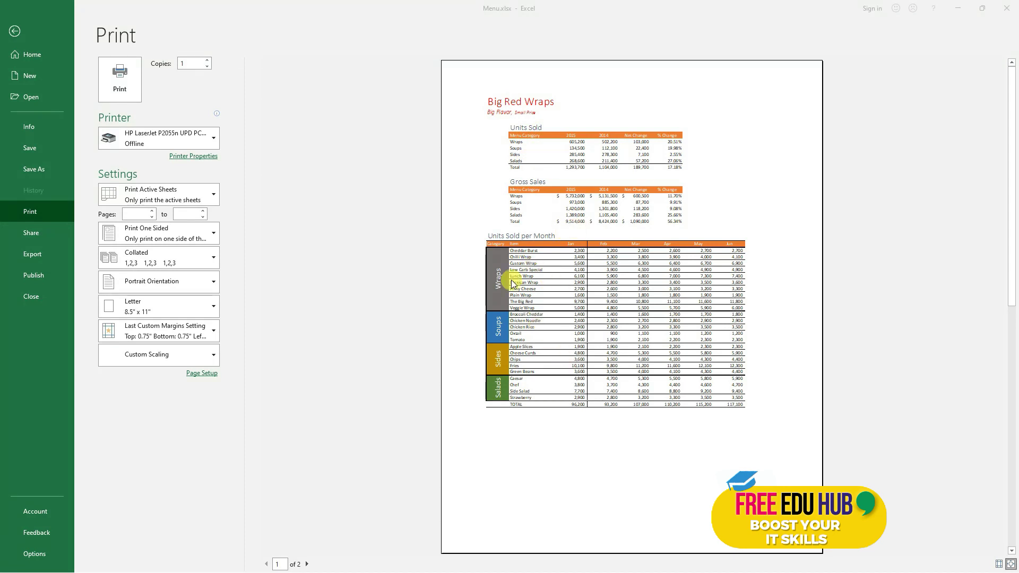
{"action": "left_click", "coordinate": [309, 565]}
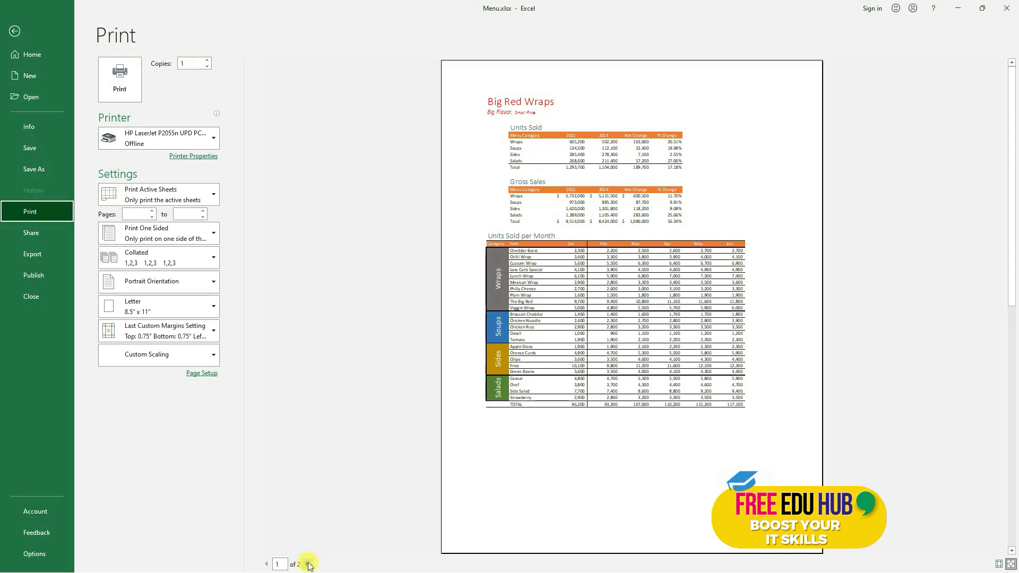
{"action": "left_click", "coordinate": [308, 564]}
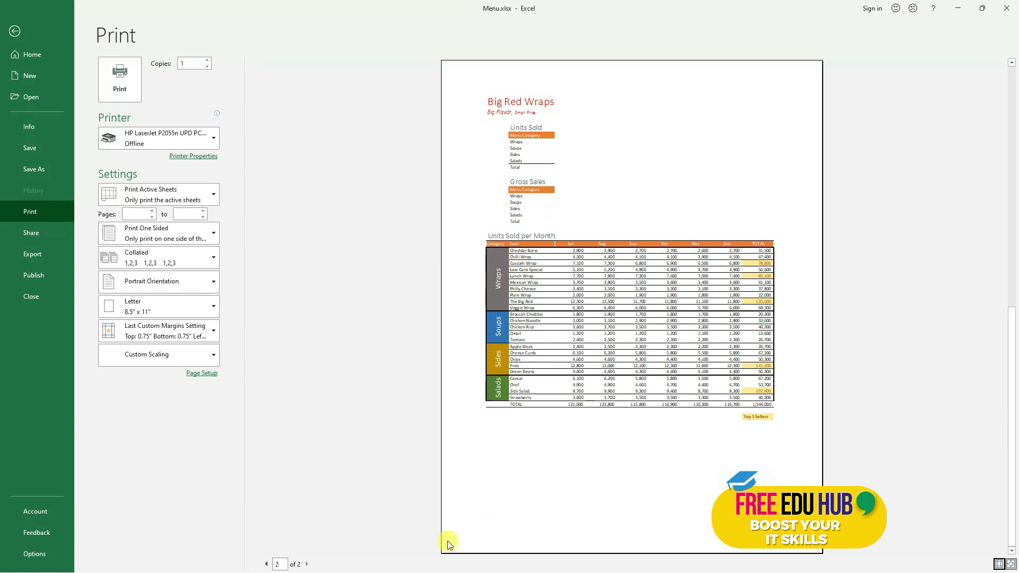
{"action": "left_click", "coordinate": [267, 565]}
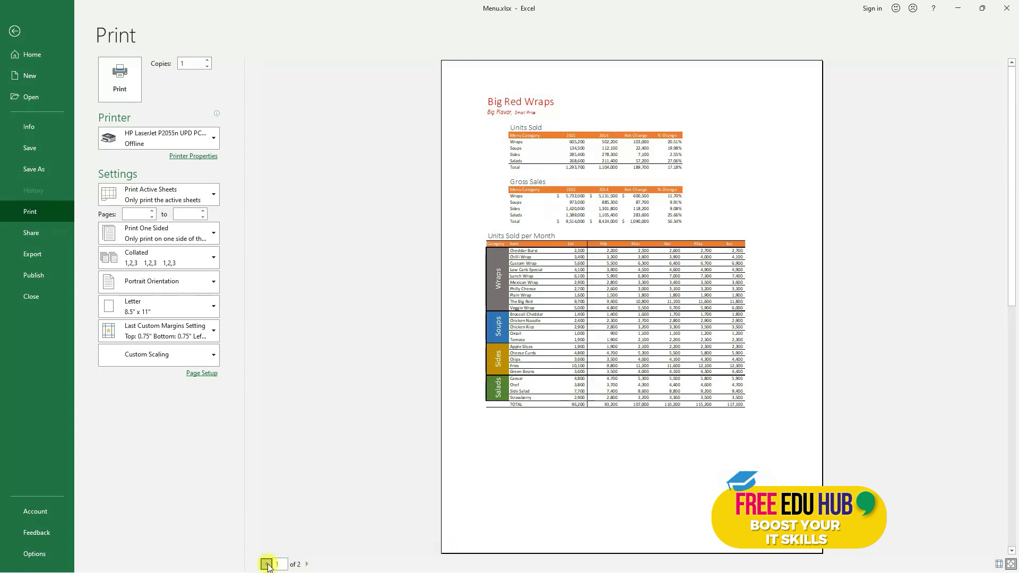
{"action": "left_click", "coordinate": [14, 31]}
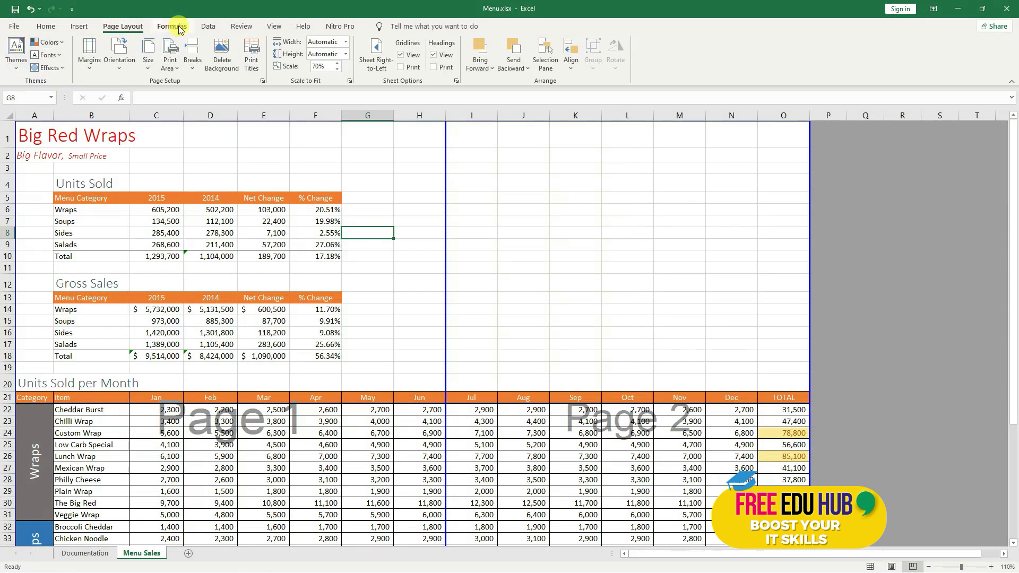
- Set cells A1:G19, holding the titles and the Units Sold and Gross Sales tables, as the print area of the Menu Sales sheet
{"action": "left_click", "coordinate": [274, 26]}
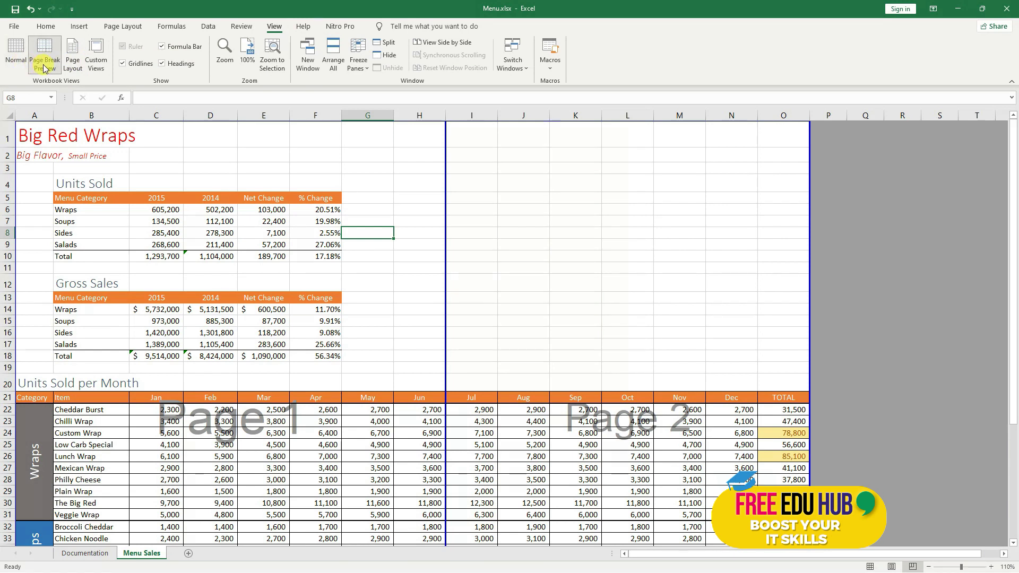
{"action": "scroll", "coordinate": [403, 268], "scroll_direction": "down", "scroll_amount": 7}
{"action": "scroll", "coordinate": [731, 389], "scroll_direction": "up", "scroll_amount": 7}
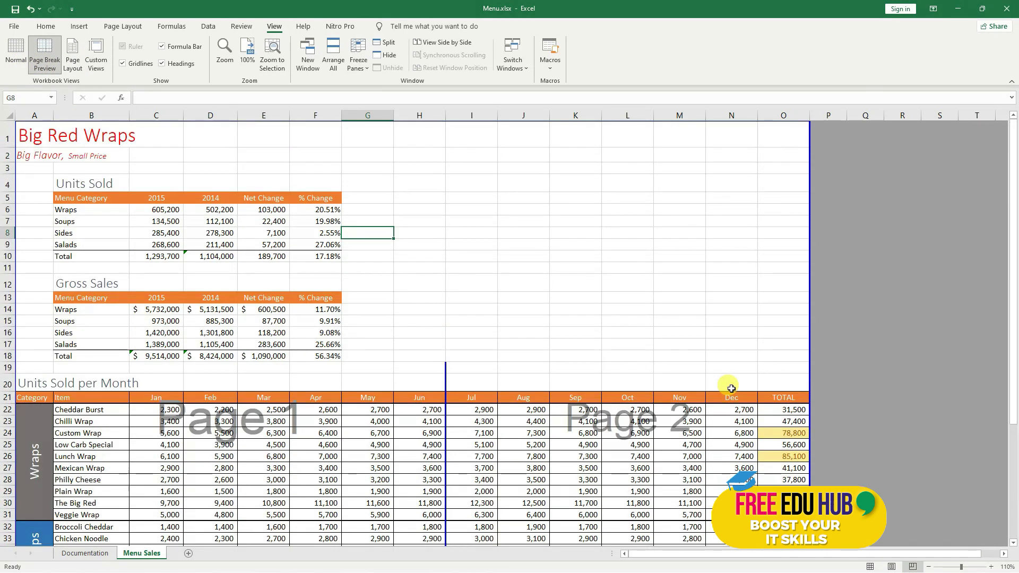
{"action": "left_click_drag", "start_coordinate": [28, 128], "coordinate": [377, 364]}
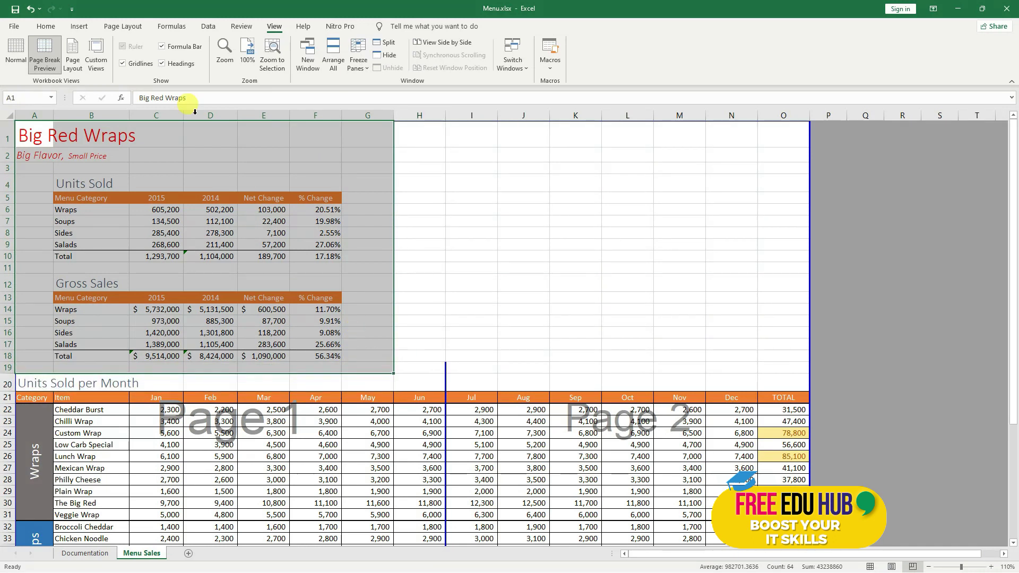
{"action": "left_click", "coordinate": [79, 27]}
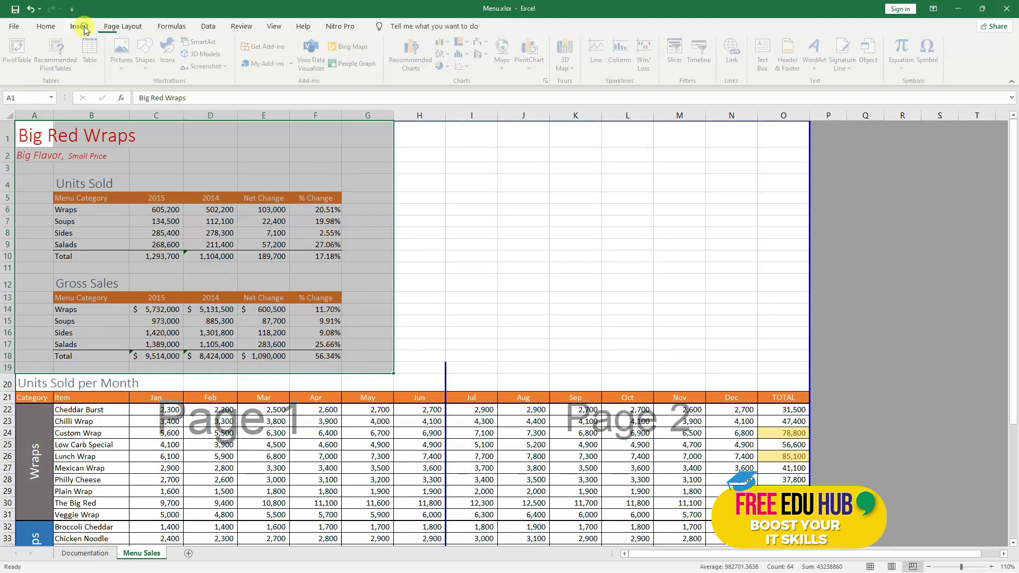
{"action": "left_click", "coordinate": [46, 26]}
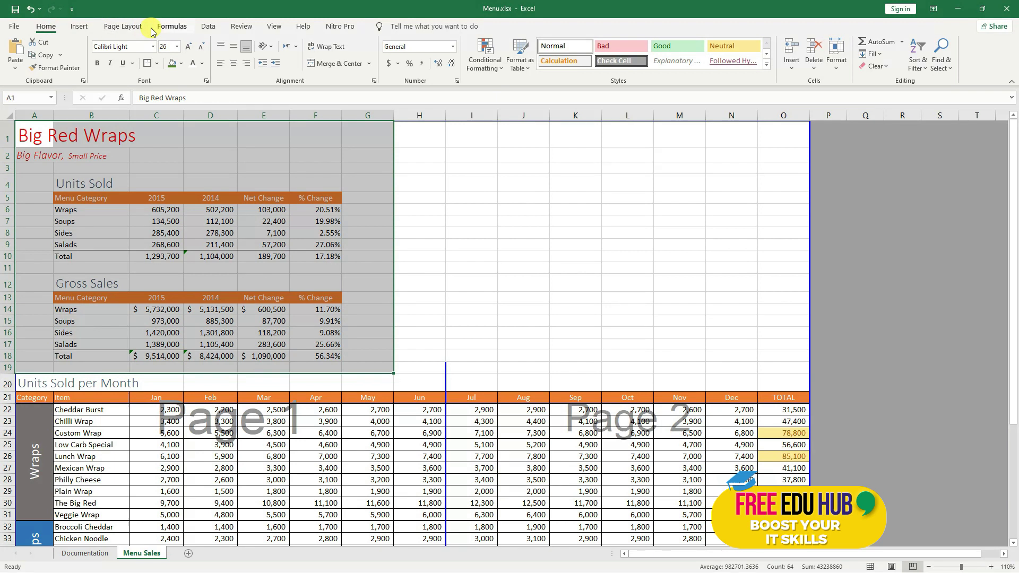
{"action": "left_click", "coordinate": [208, 27]}
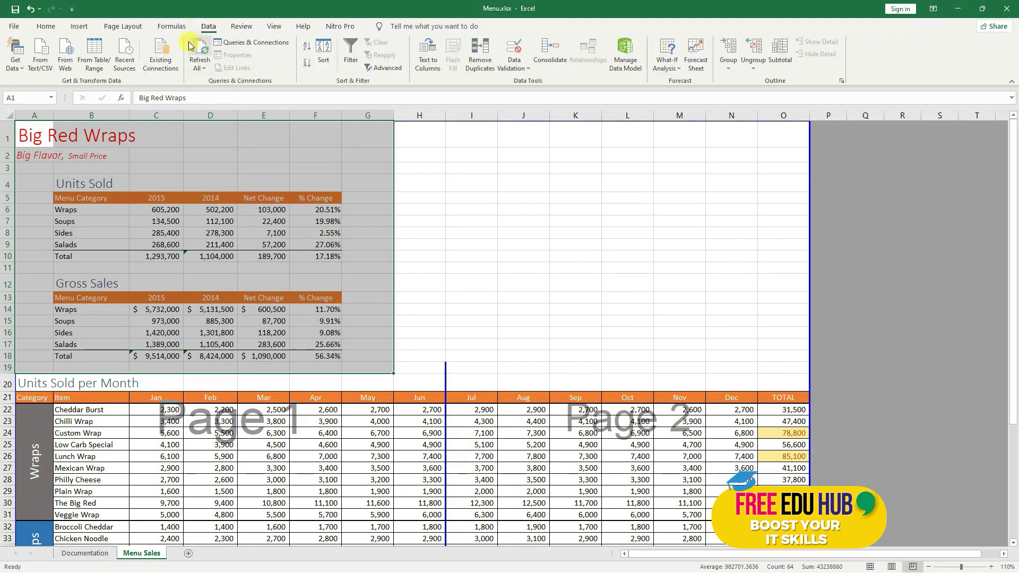
{"action": "left_click", "coordinate": [161, 28]}
{"action": "left_click", "coordinate": [122, 27]}
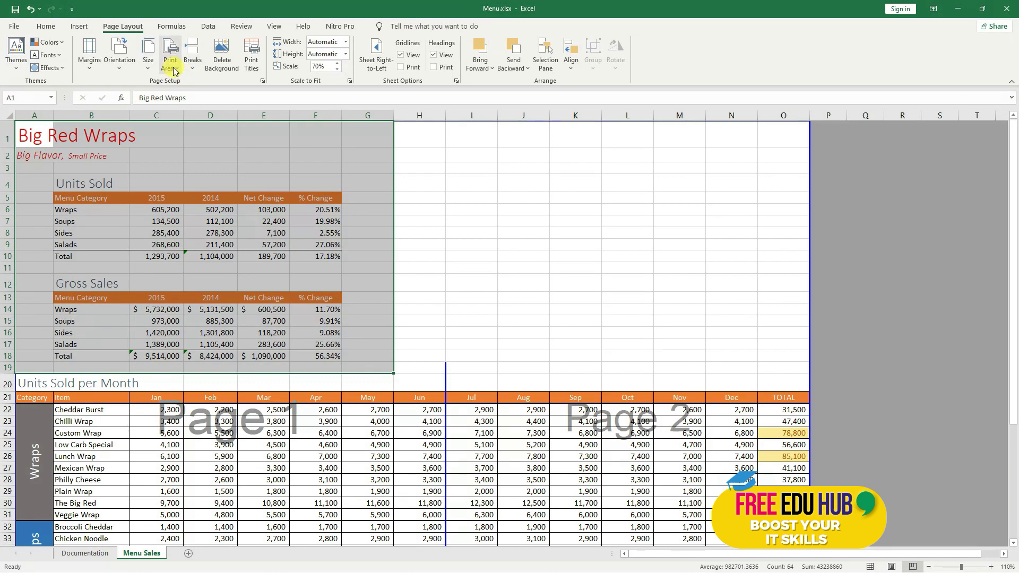
{"action": "left_click", "coordinate": [252, 55]}
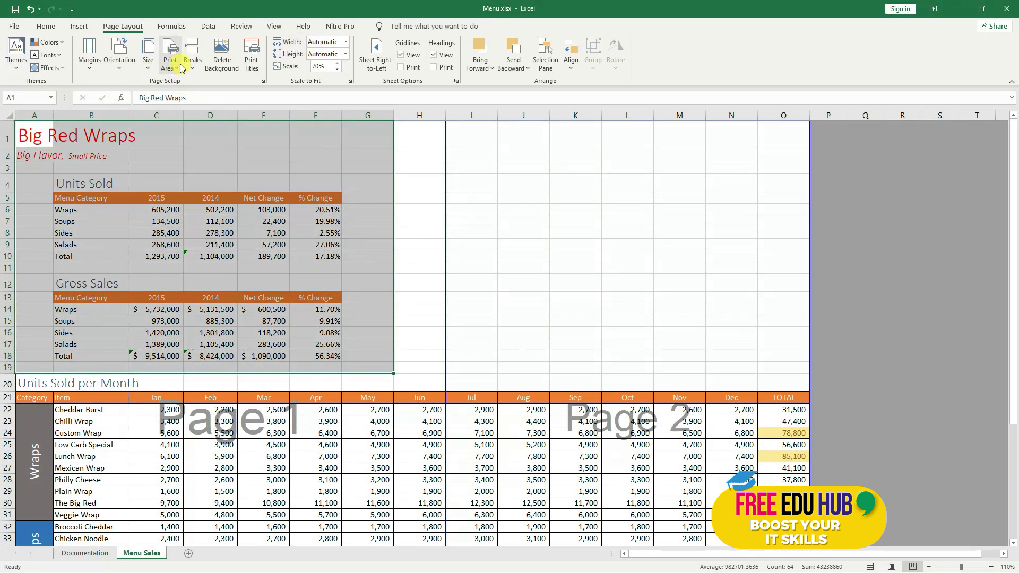
{"action": "left_click", "coordinate": [180, 68]}
{"action": "left_click", "coordinate": [186, 82]}
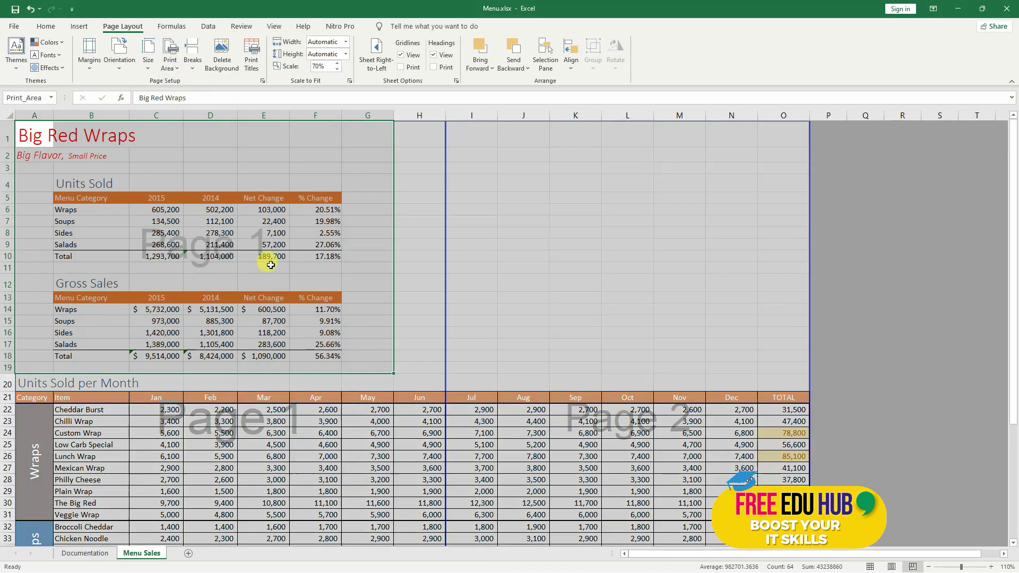
- Add the Units Sold per Month range A20:O48 to the existing print area
{"action": "scroll", "coordinate": [270, 264], "scroll_direction": "down", "scroll_amount": 4}
{"action": "left_click_drag", "start_coordinate": [18, 207], "coordinate": [786, 522]}
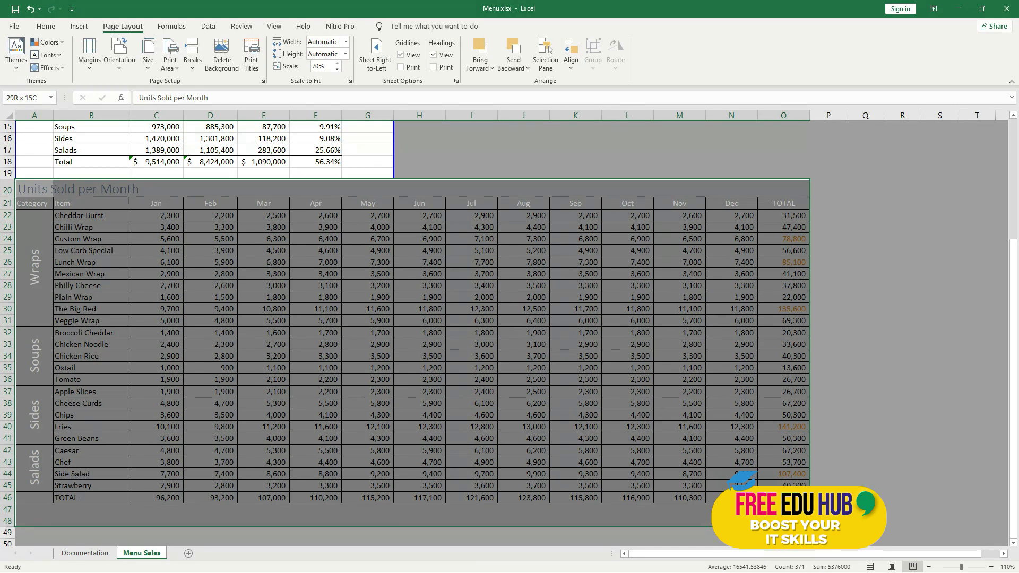
{"action": "left_click", "coordinate": [171, 64]}
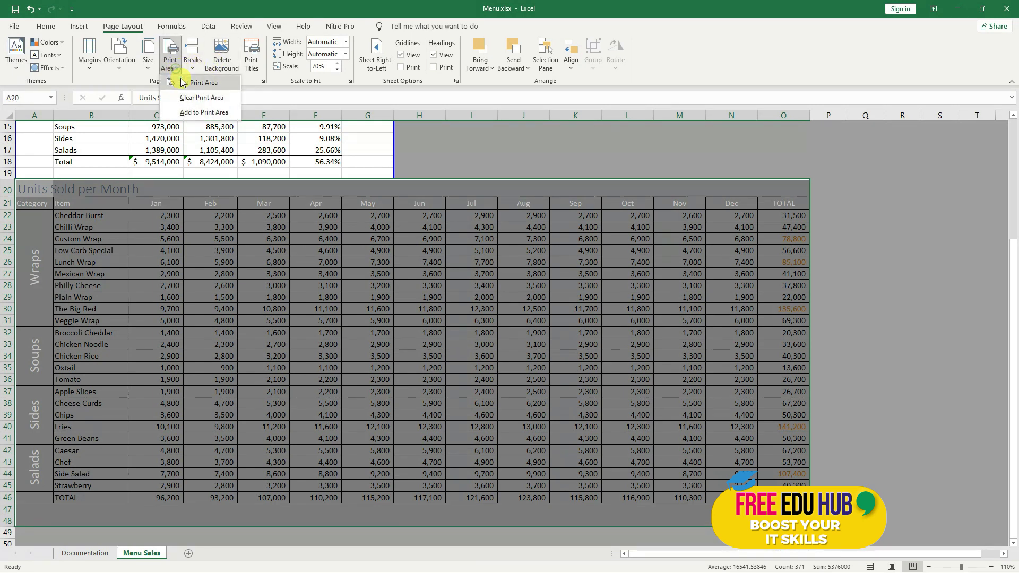
{"action": "left_click", "coordinate": [195, 113]}
{"action": "scroll", "coordinate": [422, 270], "scroll_direction": "up", "scroll_amount": 4}
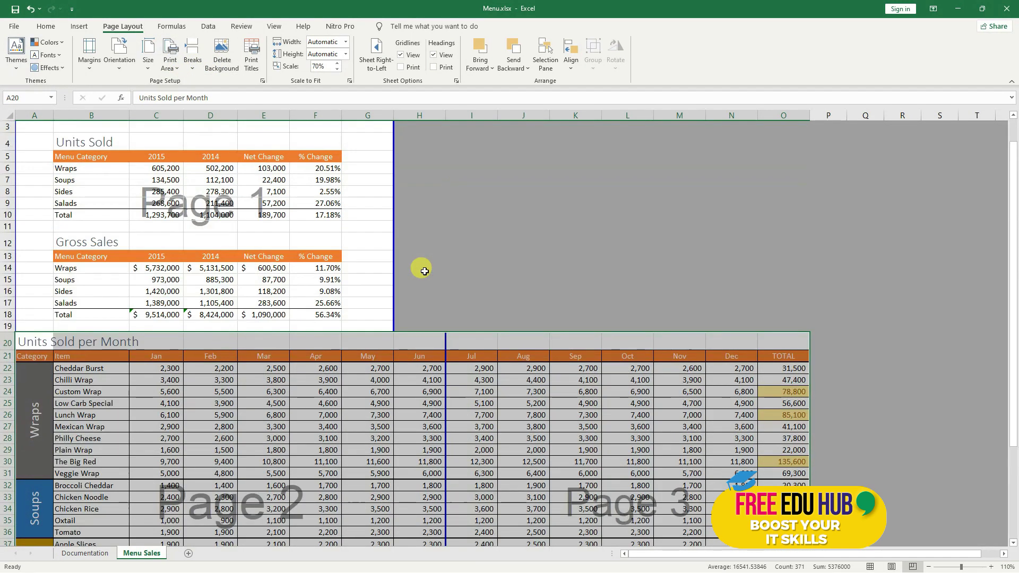
{"action": "left_click", "coordinate": [455, 343]}
{"action": "scroll", "coordinate": [416, 296], "scroll_direction": "up", "scroll_amount": 1}
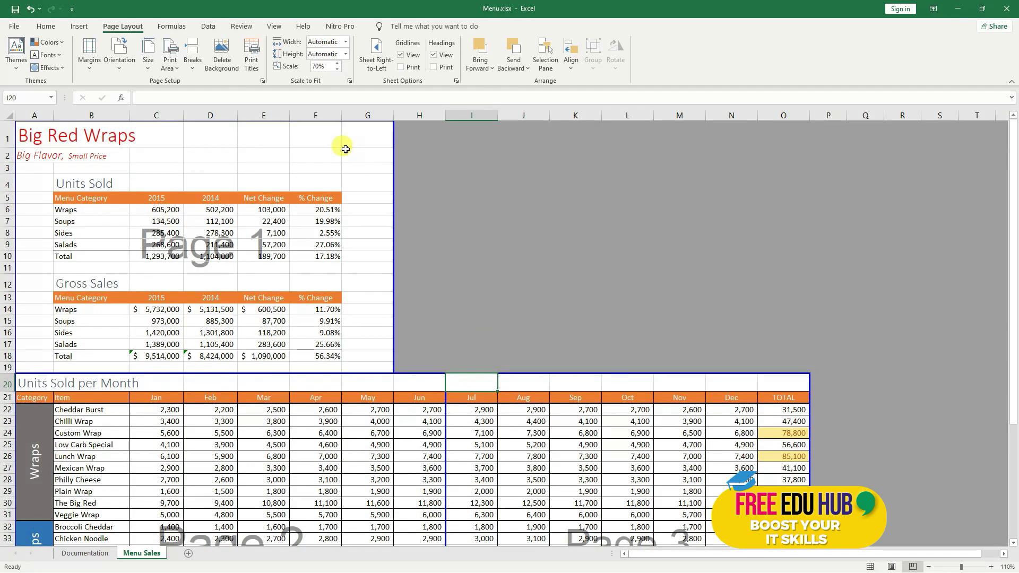
- Page through all the pages of the print preview to examine how the separate print areas and repeated titles are laid out
{"action": "left_click", "coordinate": [14, 26]}
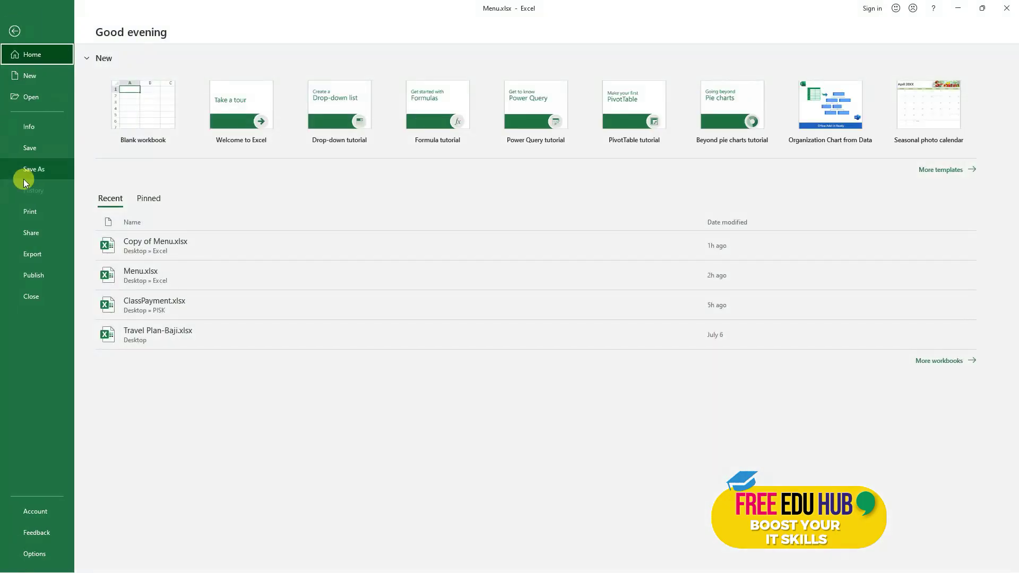
{"action": "left_click", "coordinate": [36, 212]}
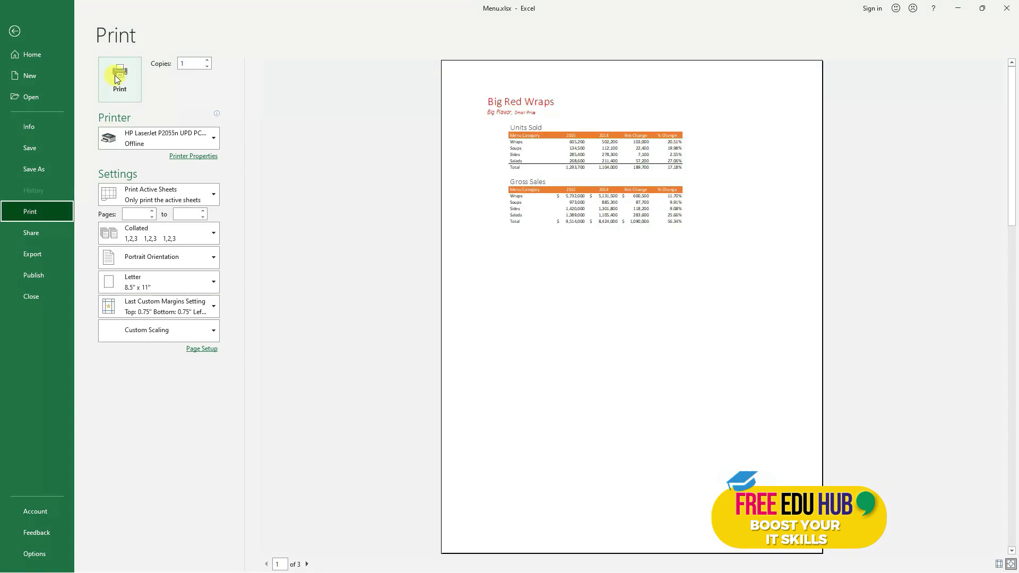
{"action": "left_click", "coordinate": [306, 564]}
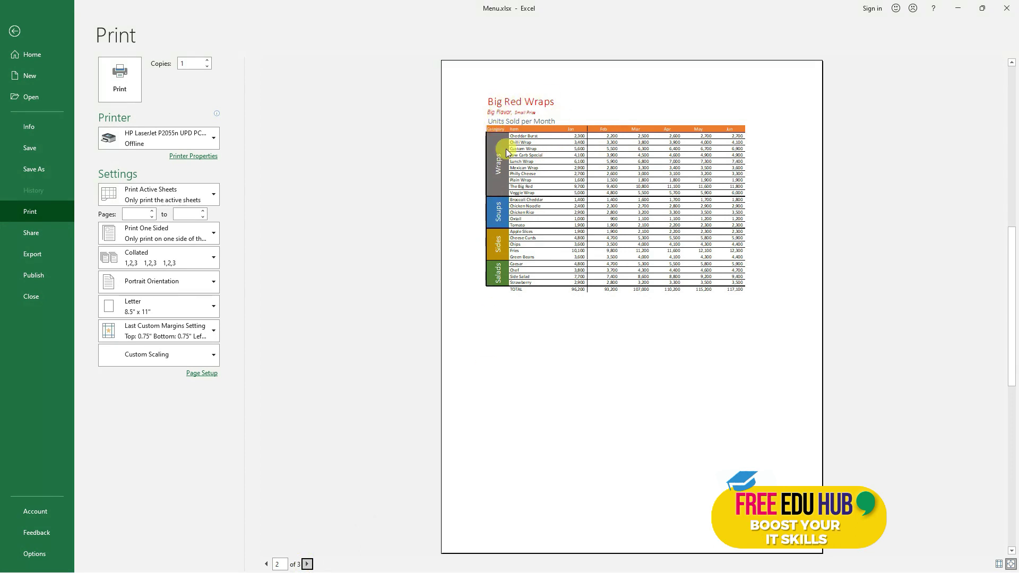
{"action": "left_click", "coordinate": [307, 564]}
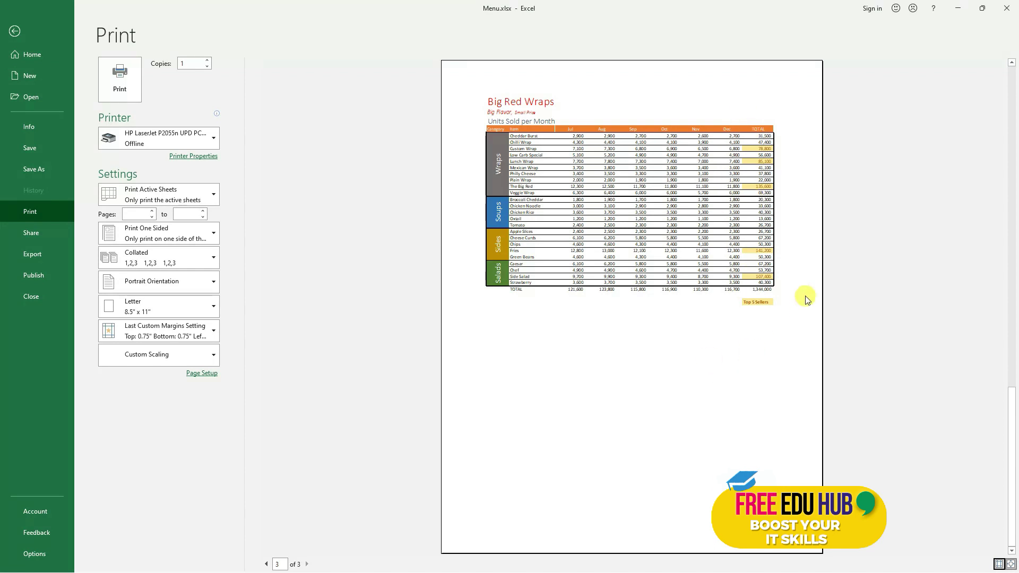
{"action": "left_click", "coordinate": [266, 564]}
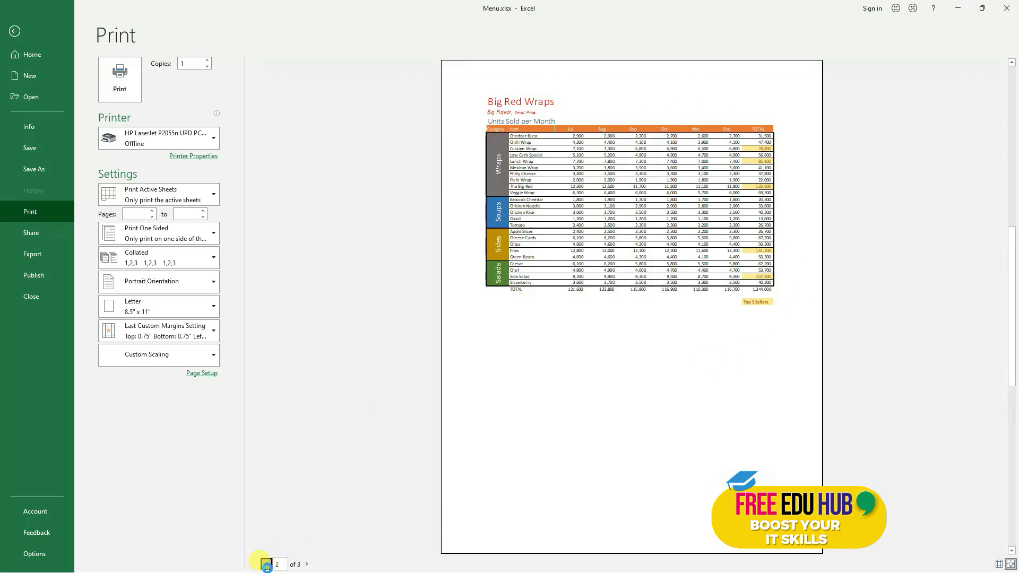
{"action": "left_click", "coordinate": [267, 564]}
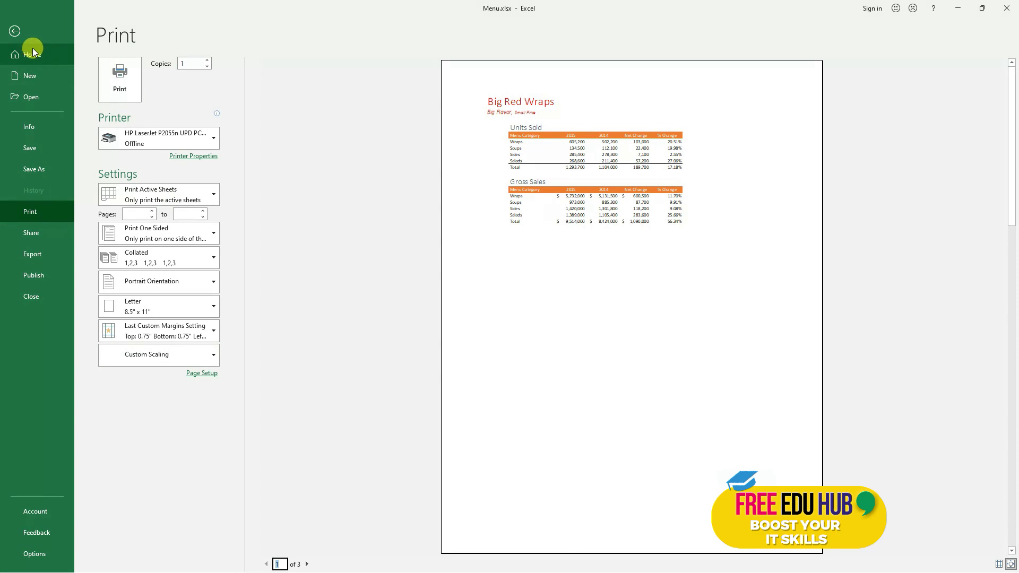